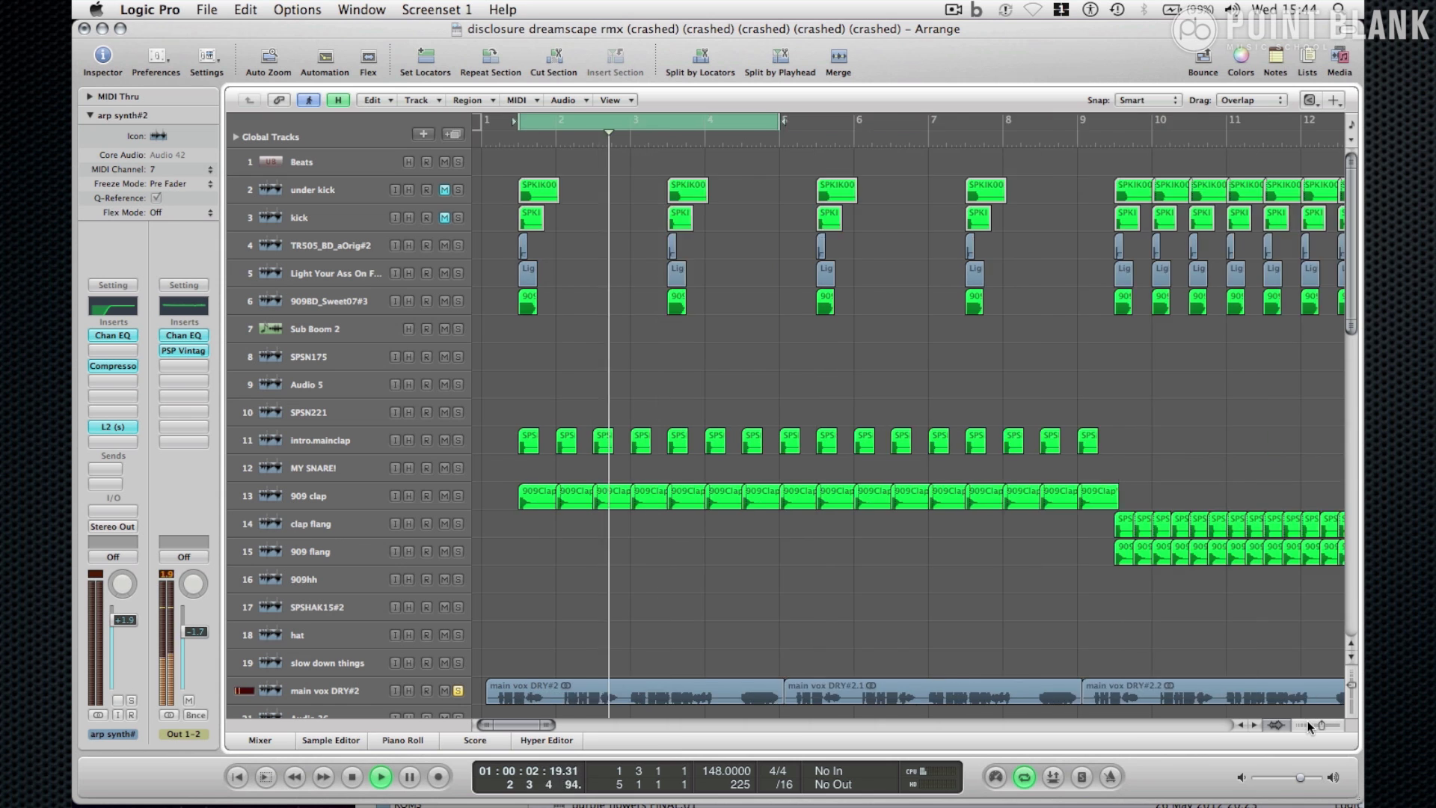
- Solo the 909 clap track alongside the main vox and listen past the loop with cycle mode turned off
click(620, 121)
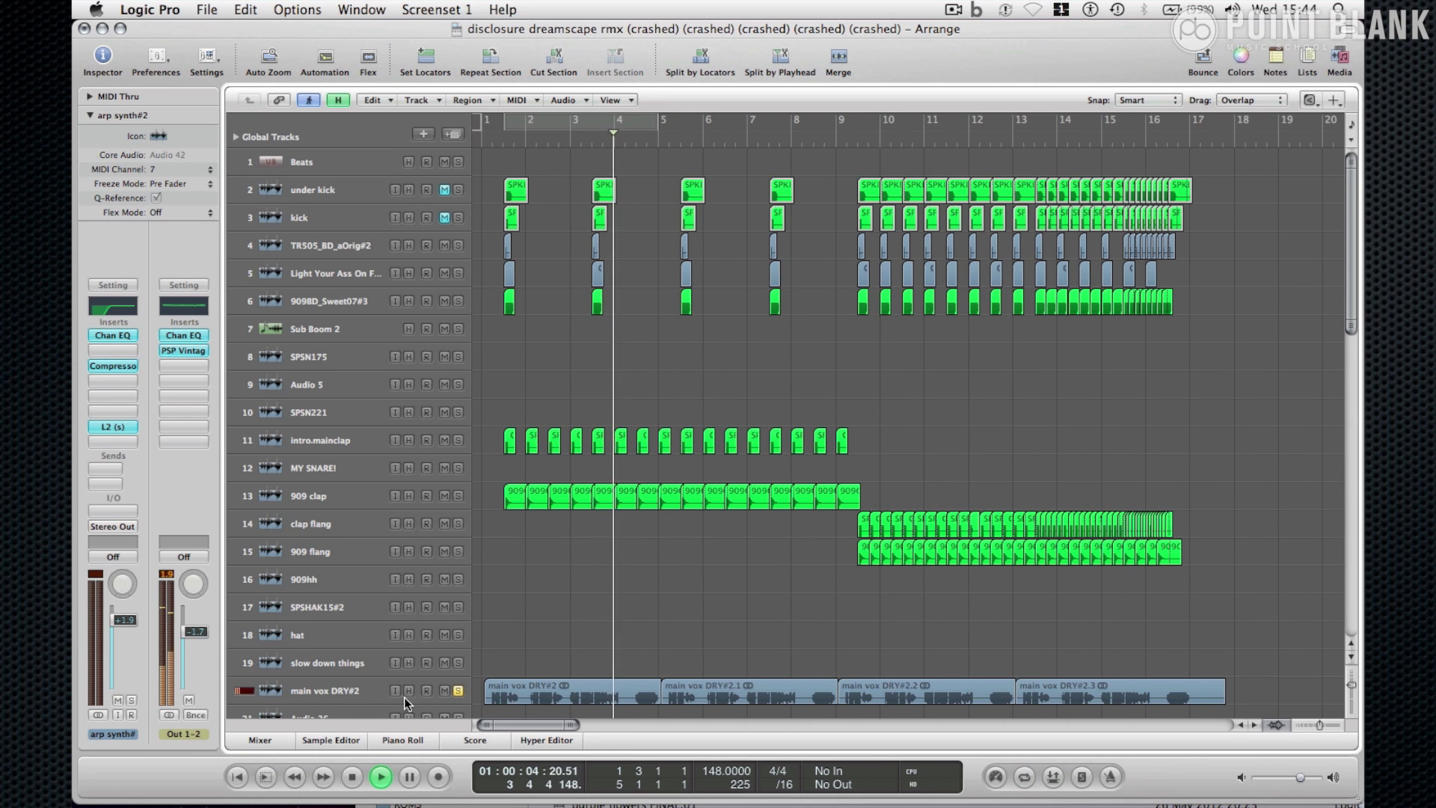
click(387, 684)
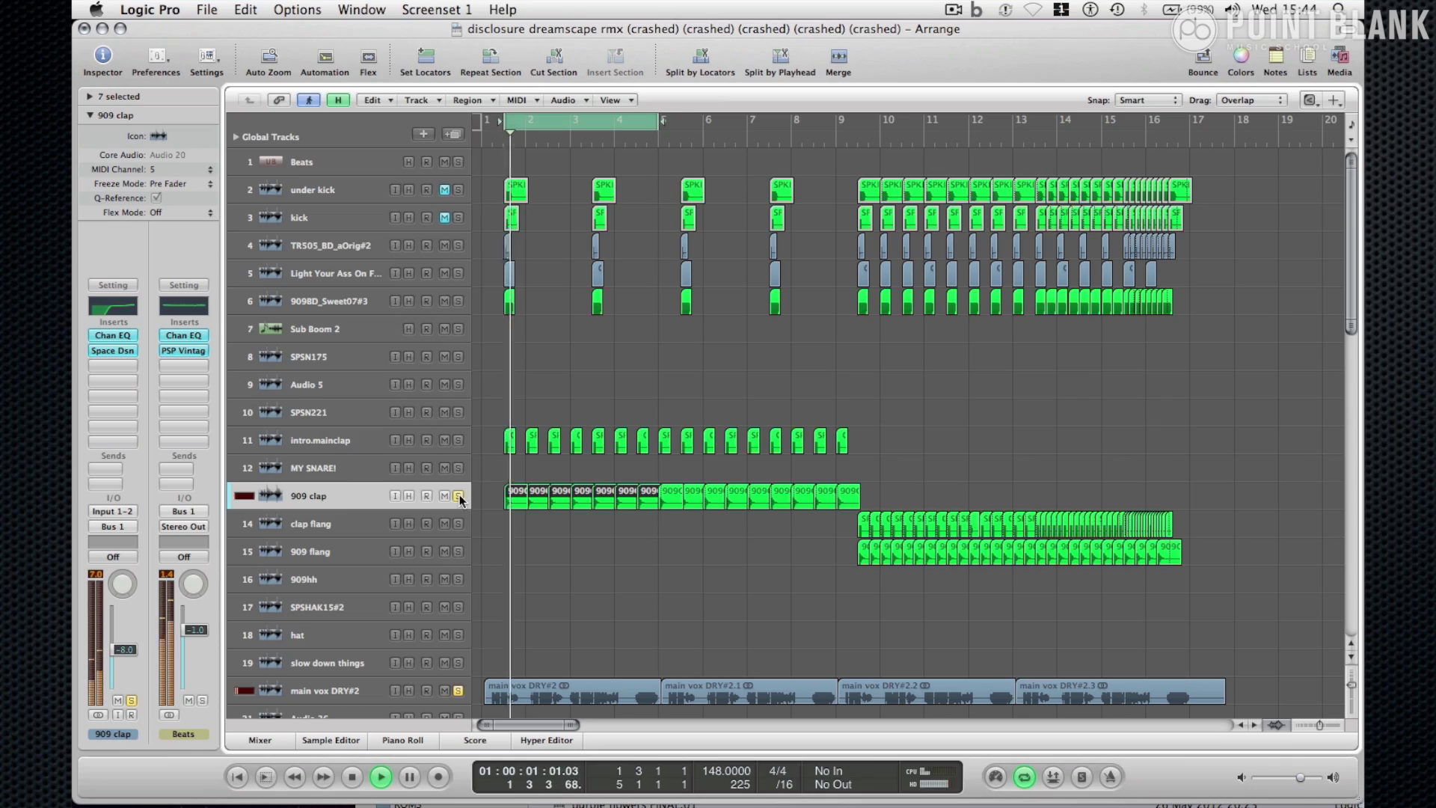
click(606, 130)
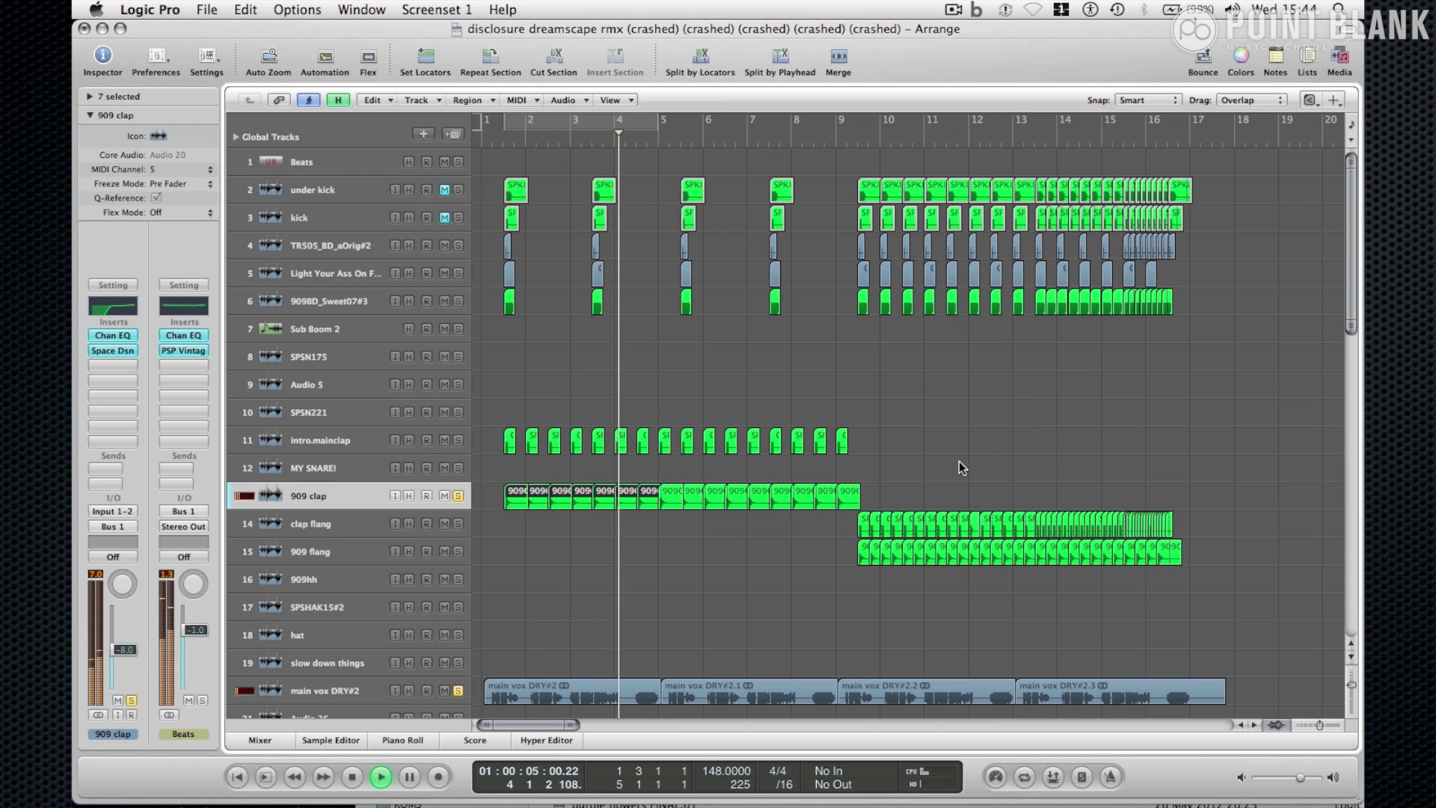
- Select the Sampler track and set the cycle range from 8 2 1 1 to 9 3 1 1 over the SNARES BRAP region
scroll(458, 613, down, 5)
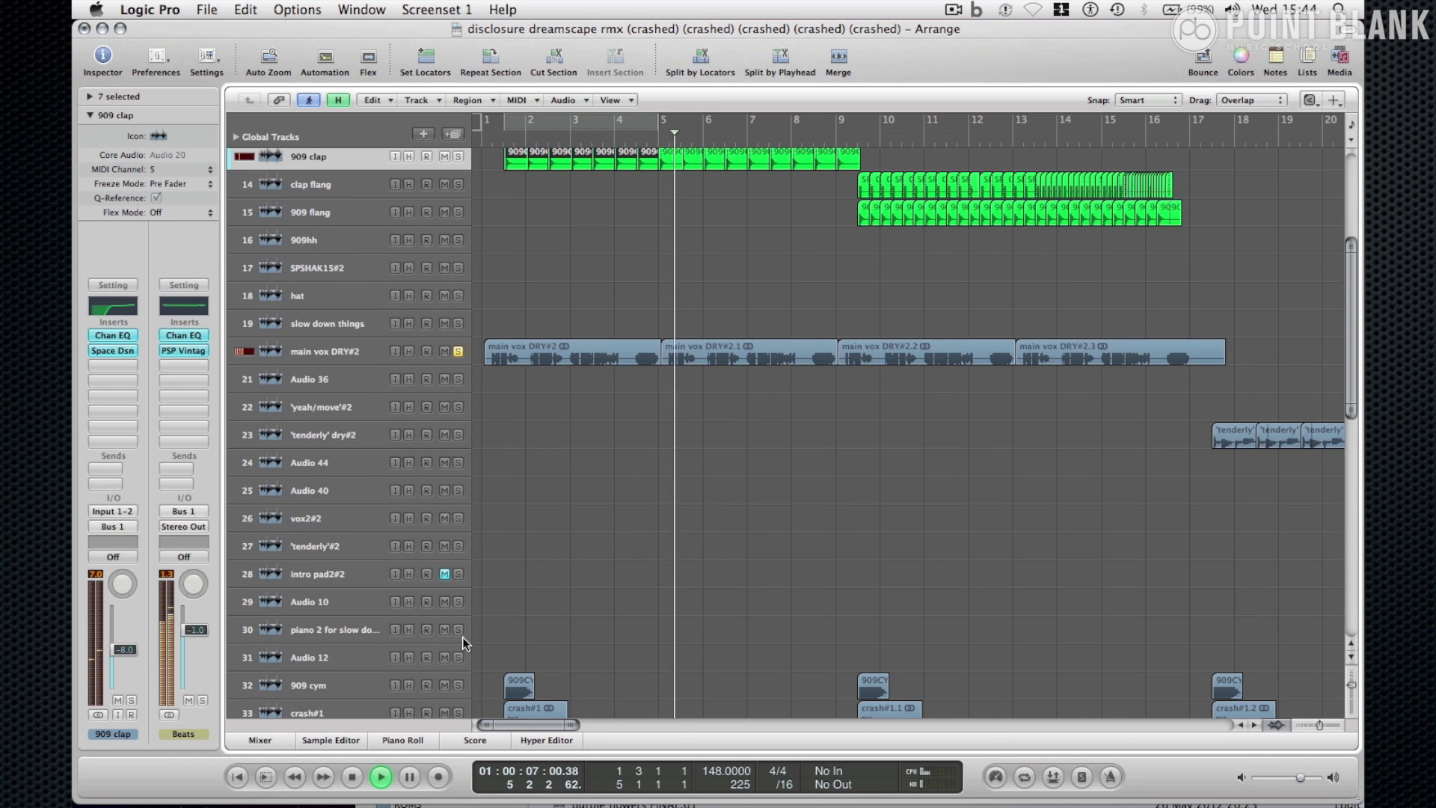
scroll(586, 472, down, 10)
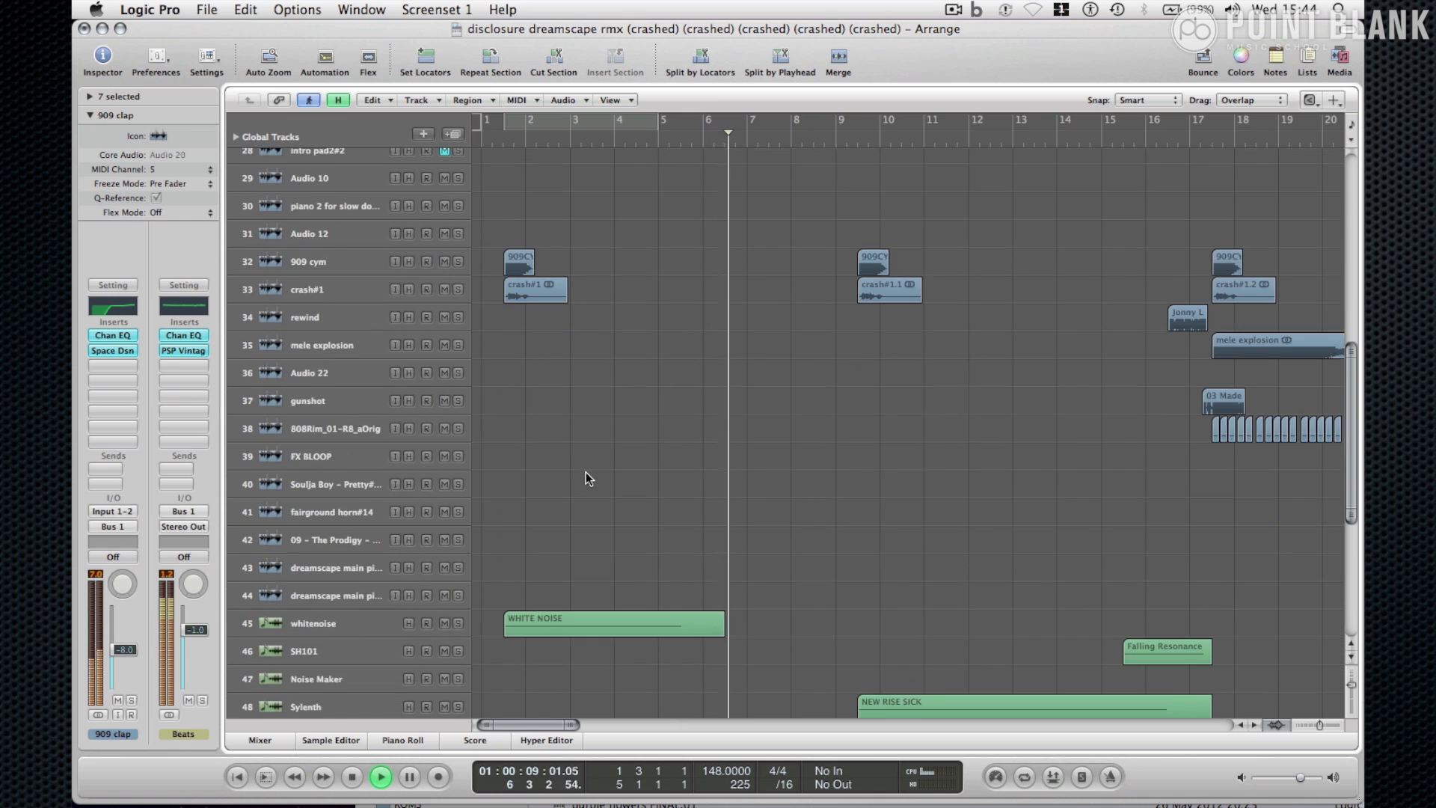
click(314, 496)
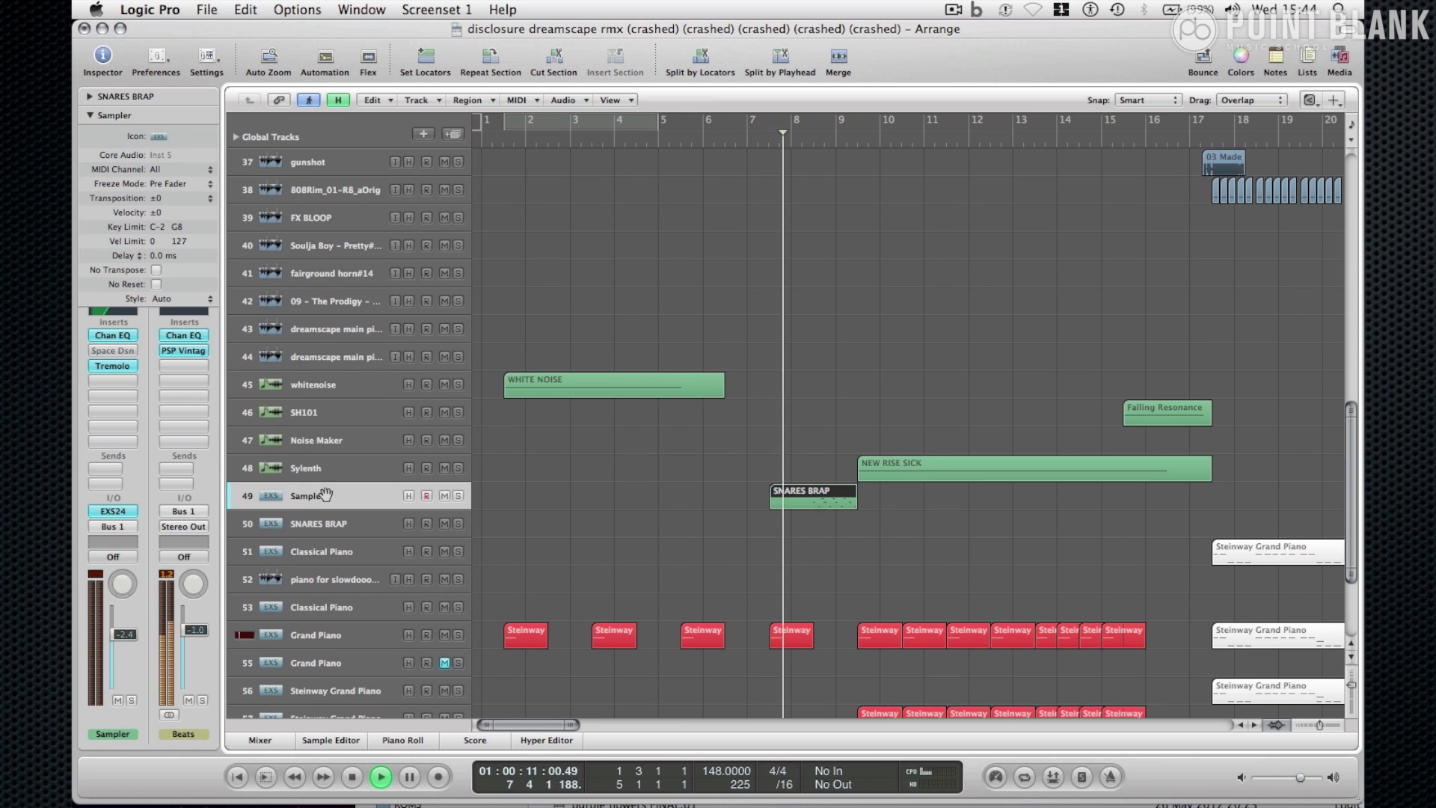
key(space)
drag(795, 121, 847, 124)
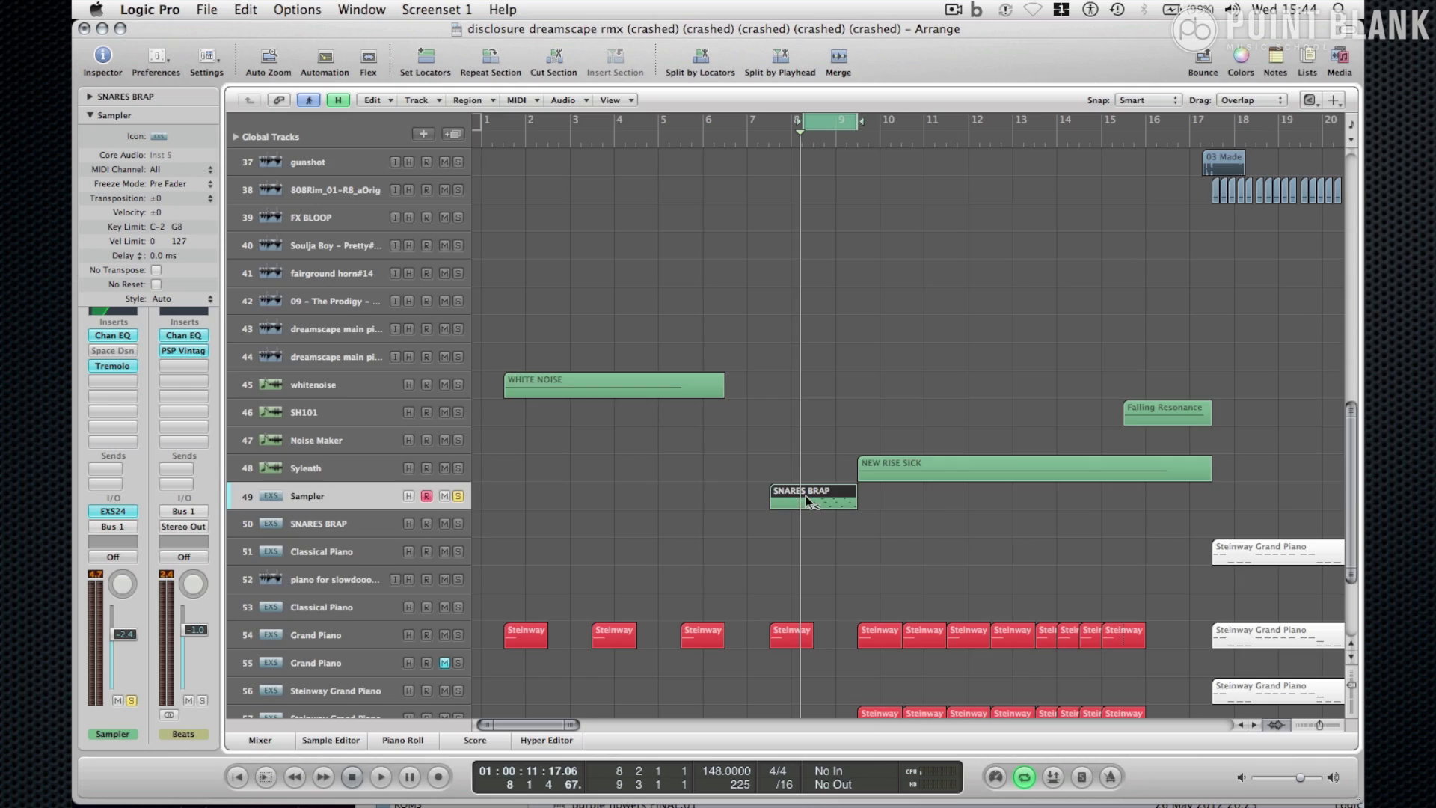
- Examine the SNARES BRAP region's notes in the Piano Roll and the Sampler track's Tremolo insert
double_click(806, 495)
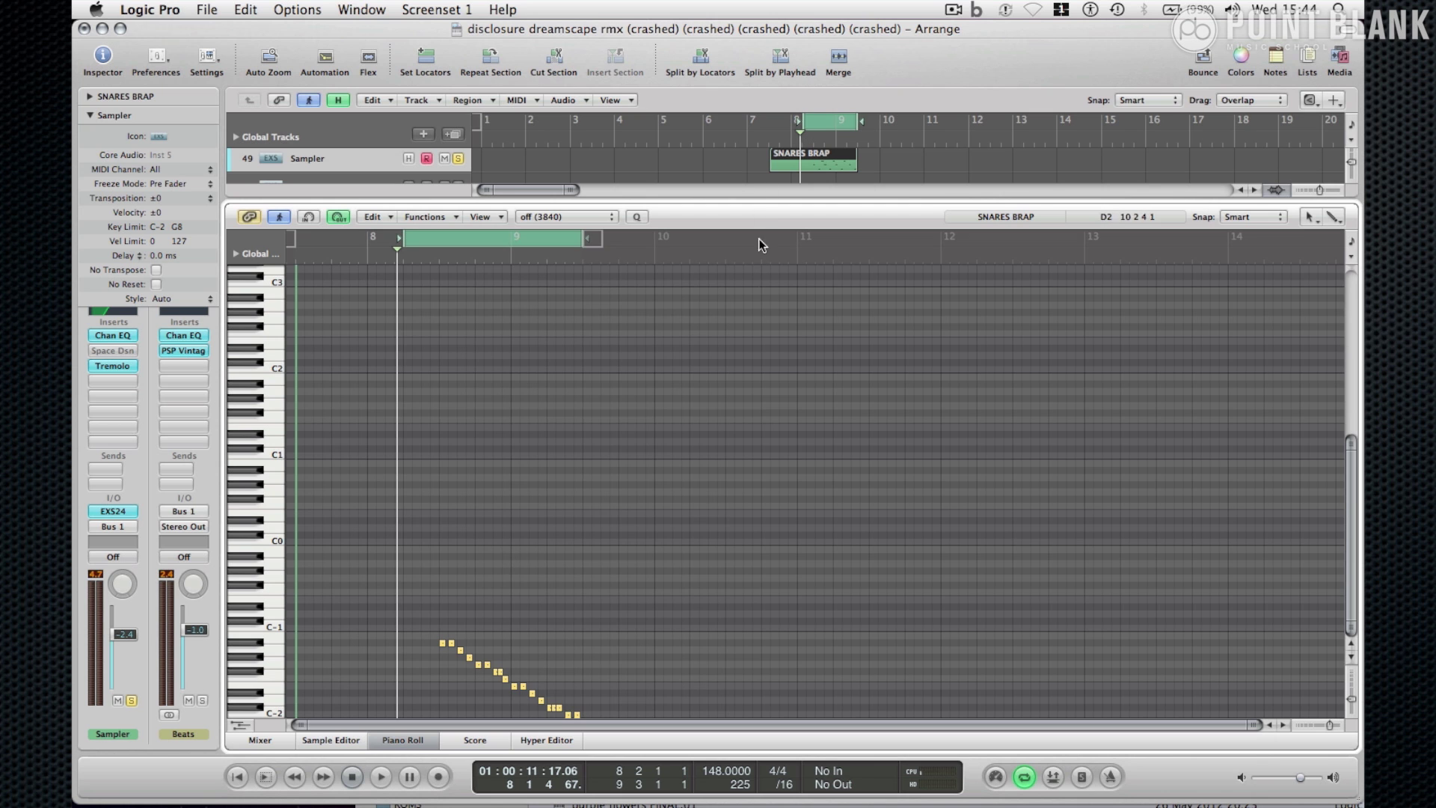
click(391, 741)
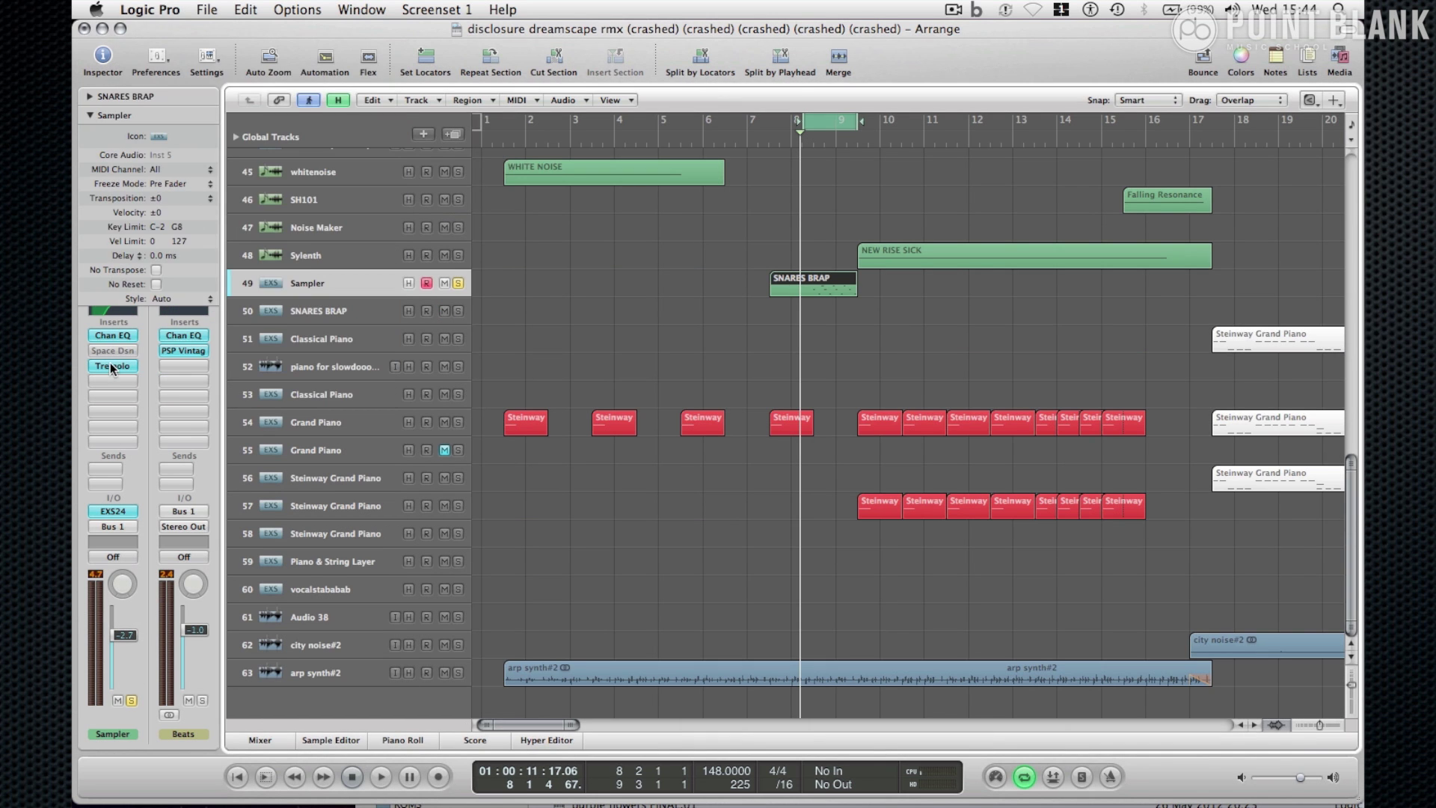
click(109, 365)
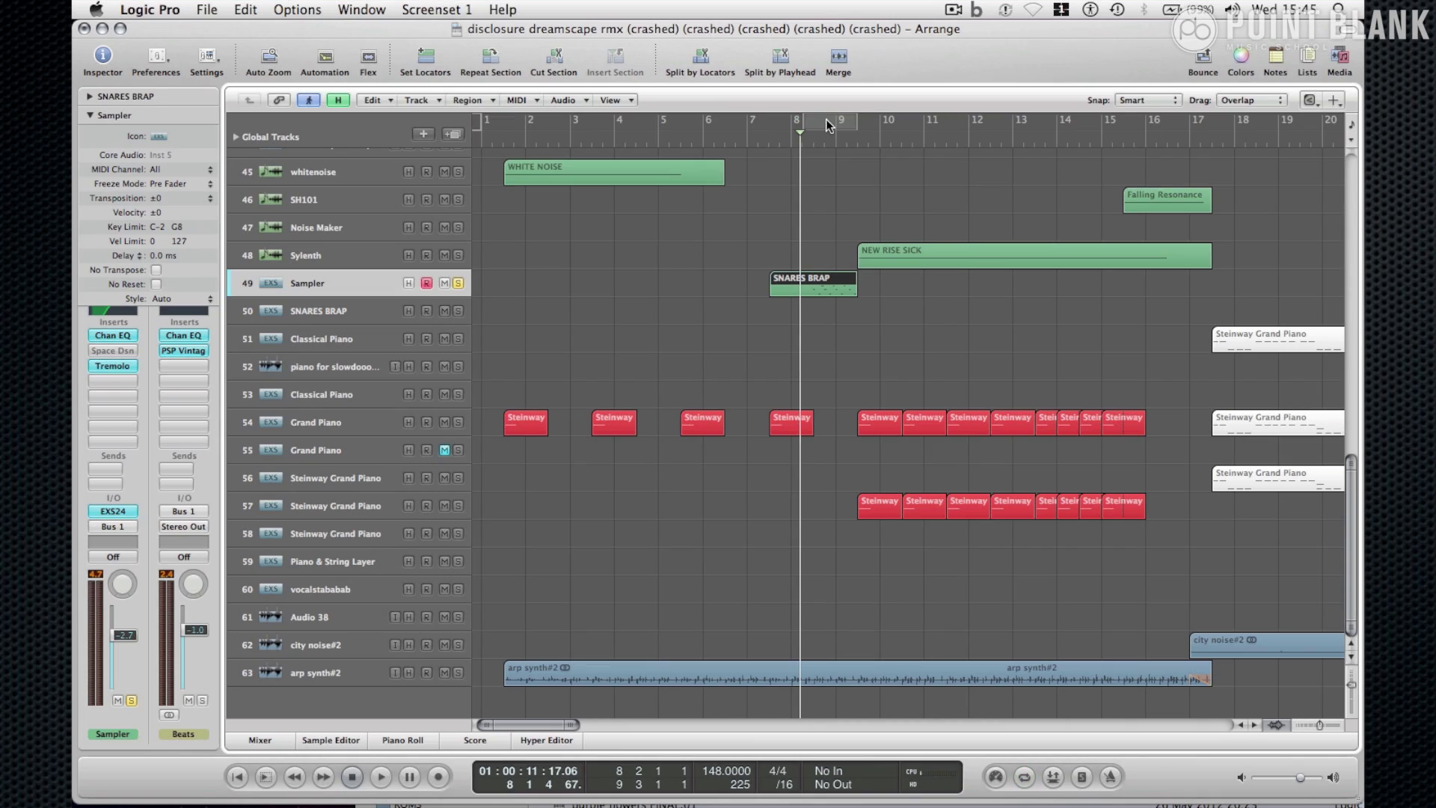
- Set the cycle range from 9 3 1 1 to 16 4 1 1 and play the NEW RISE SICK region with only the Sylenth track soloed
drag(826, 119, 1180, 122)
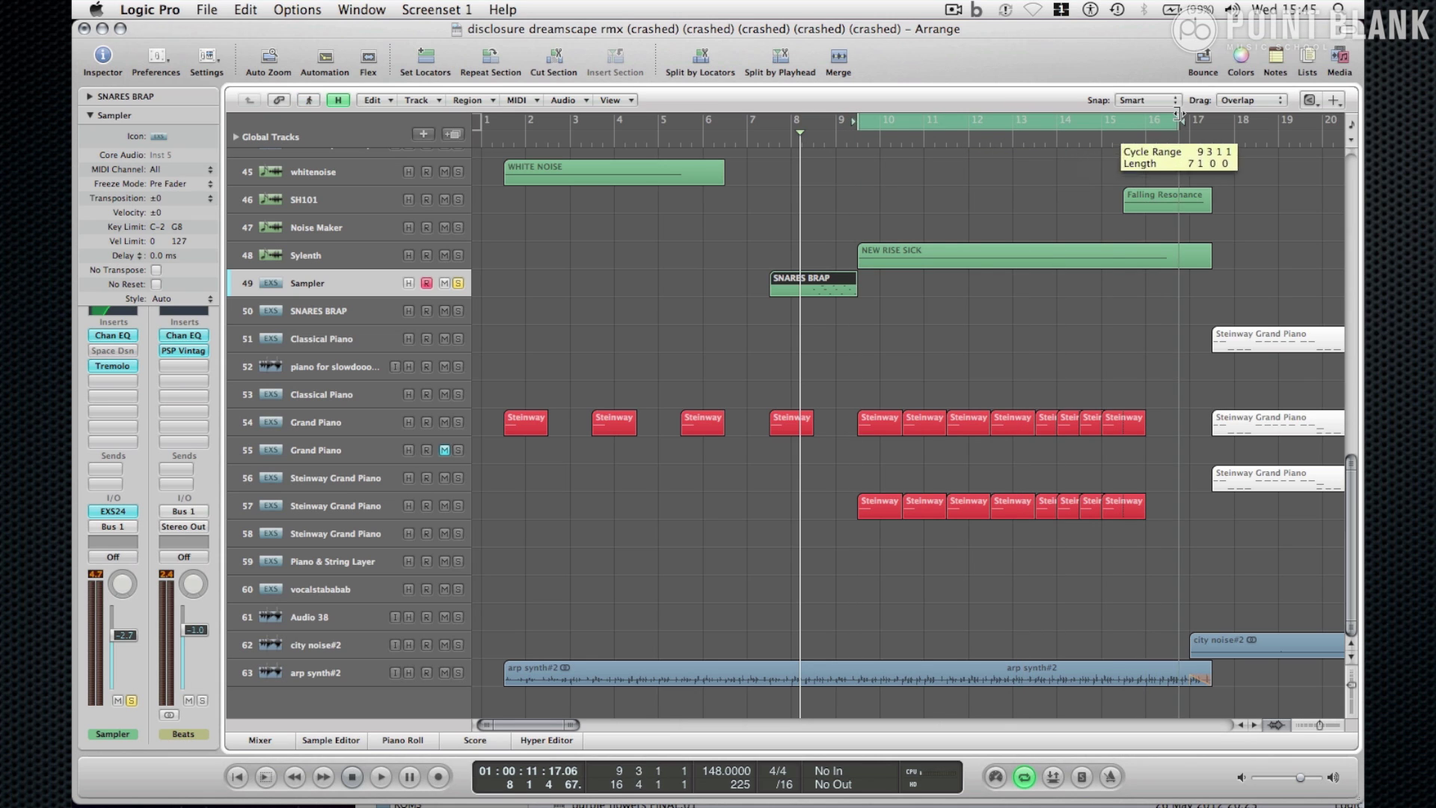
drag(469, 255, 467, 255)
click(455, 256)
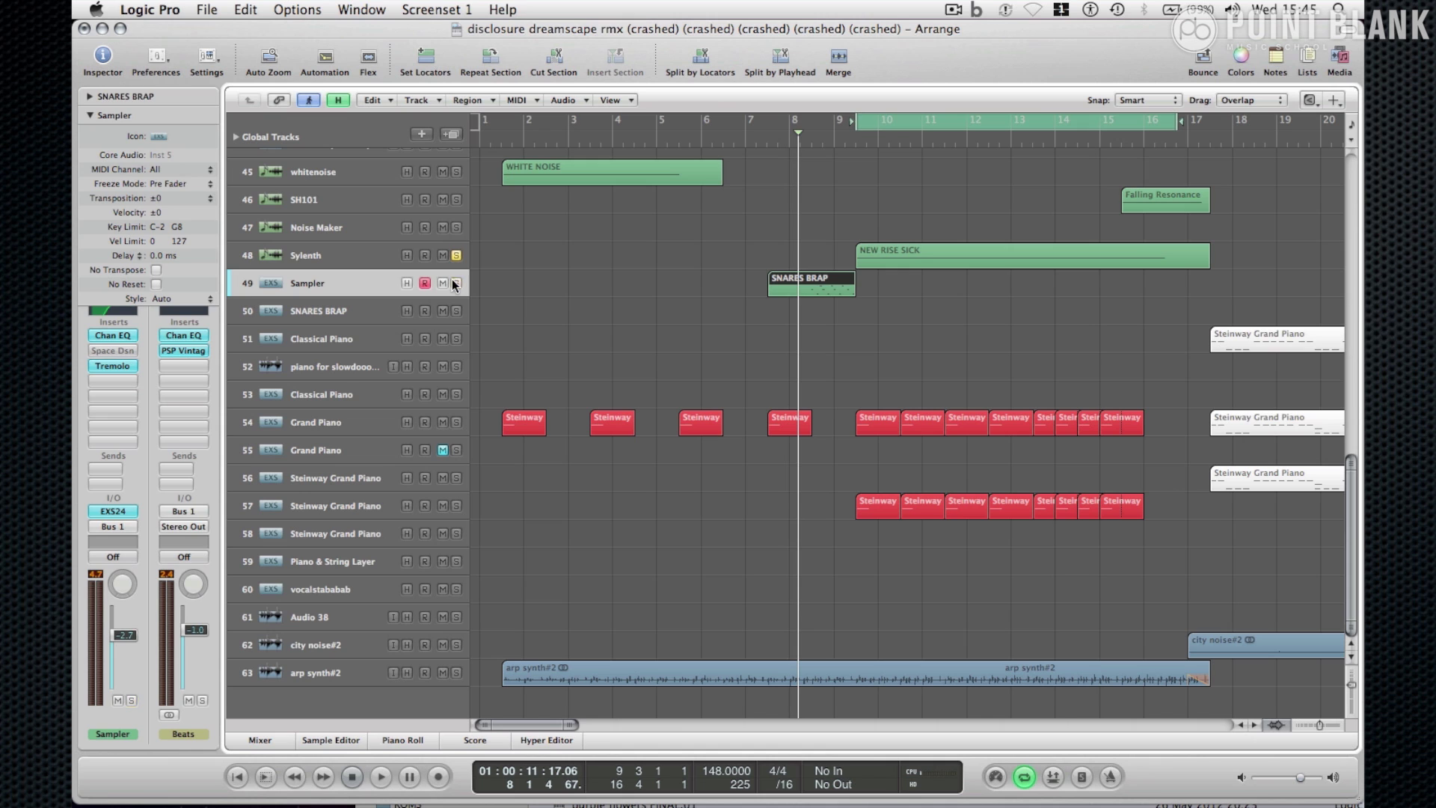
click(349, 259)
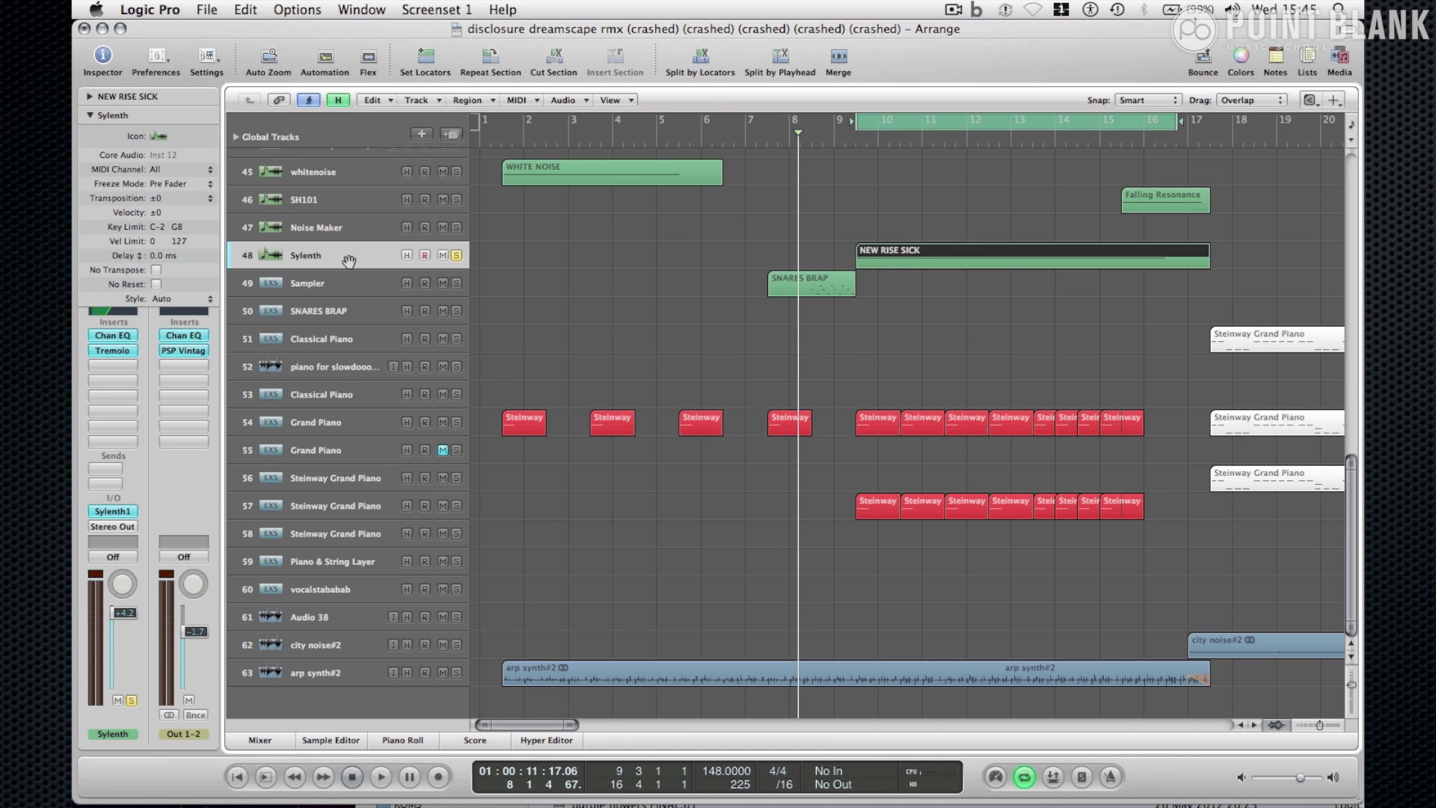
key(space)
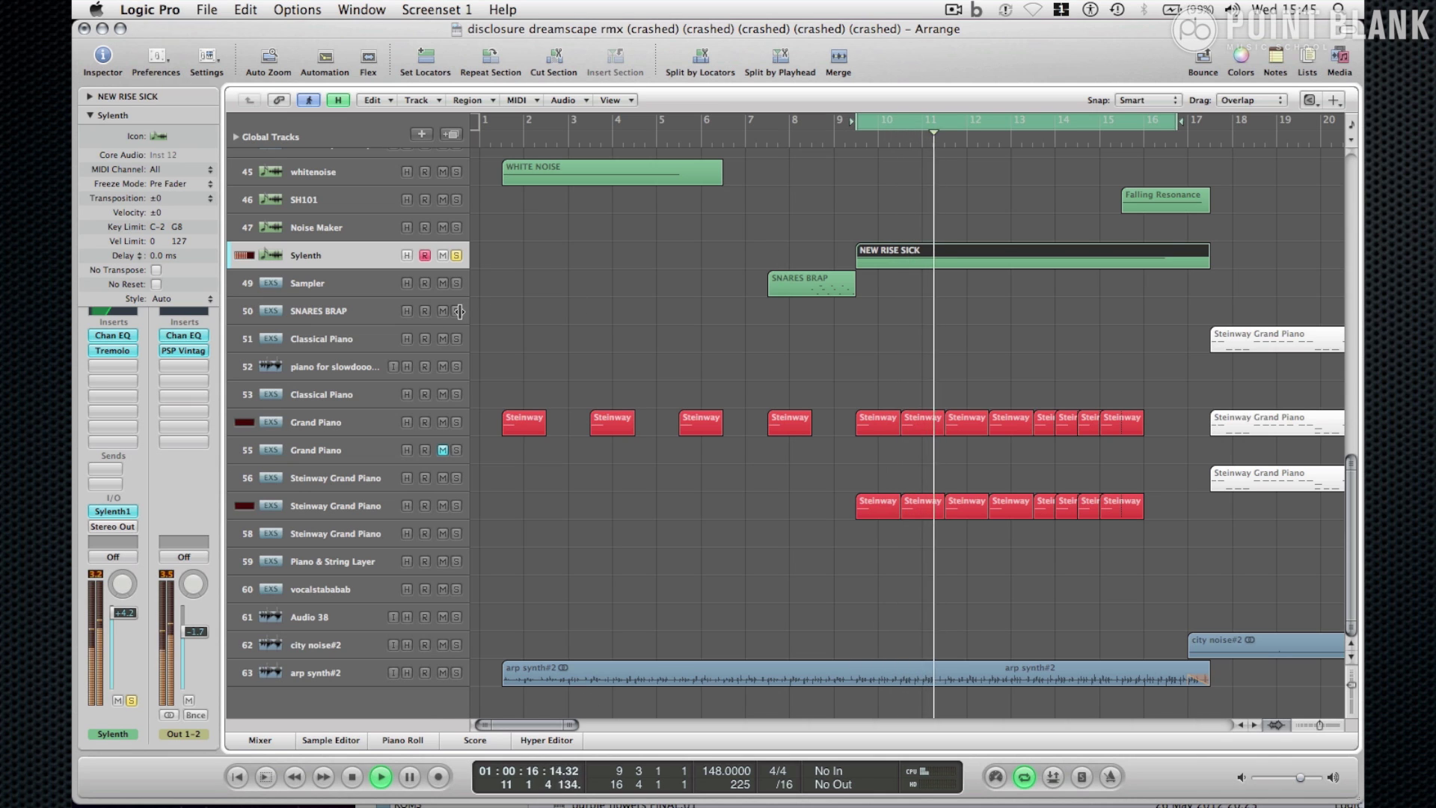
- Unsolo the Sylenth track, turn off cycle mode and play the build-up with all tracks while viewing more of the arrangement
key(space)
click(874, 125)
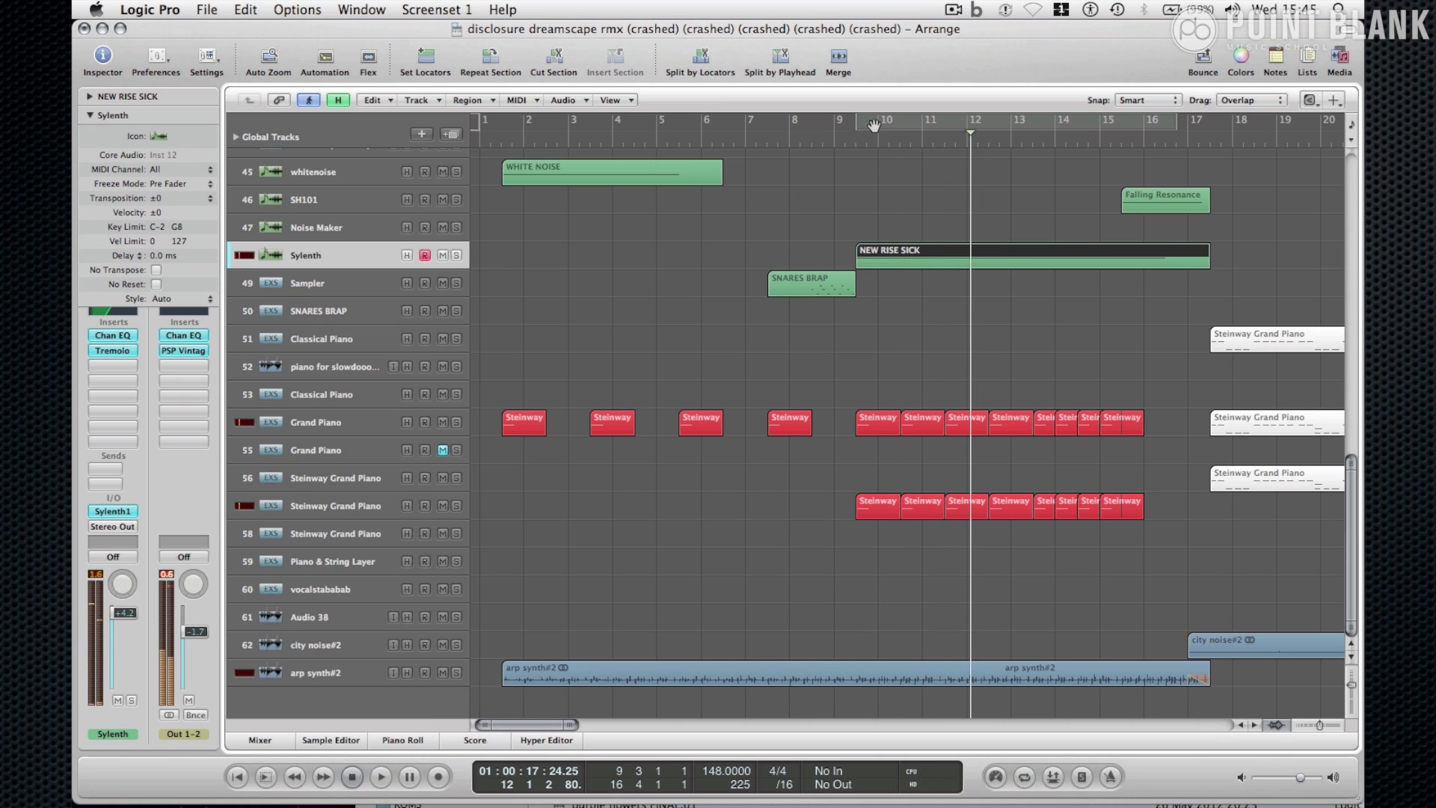
key(space)
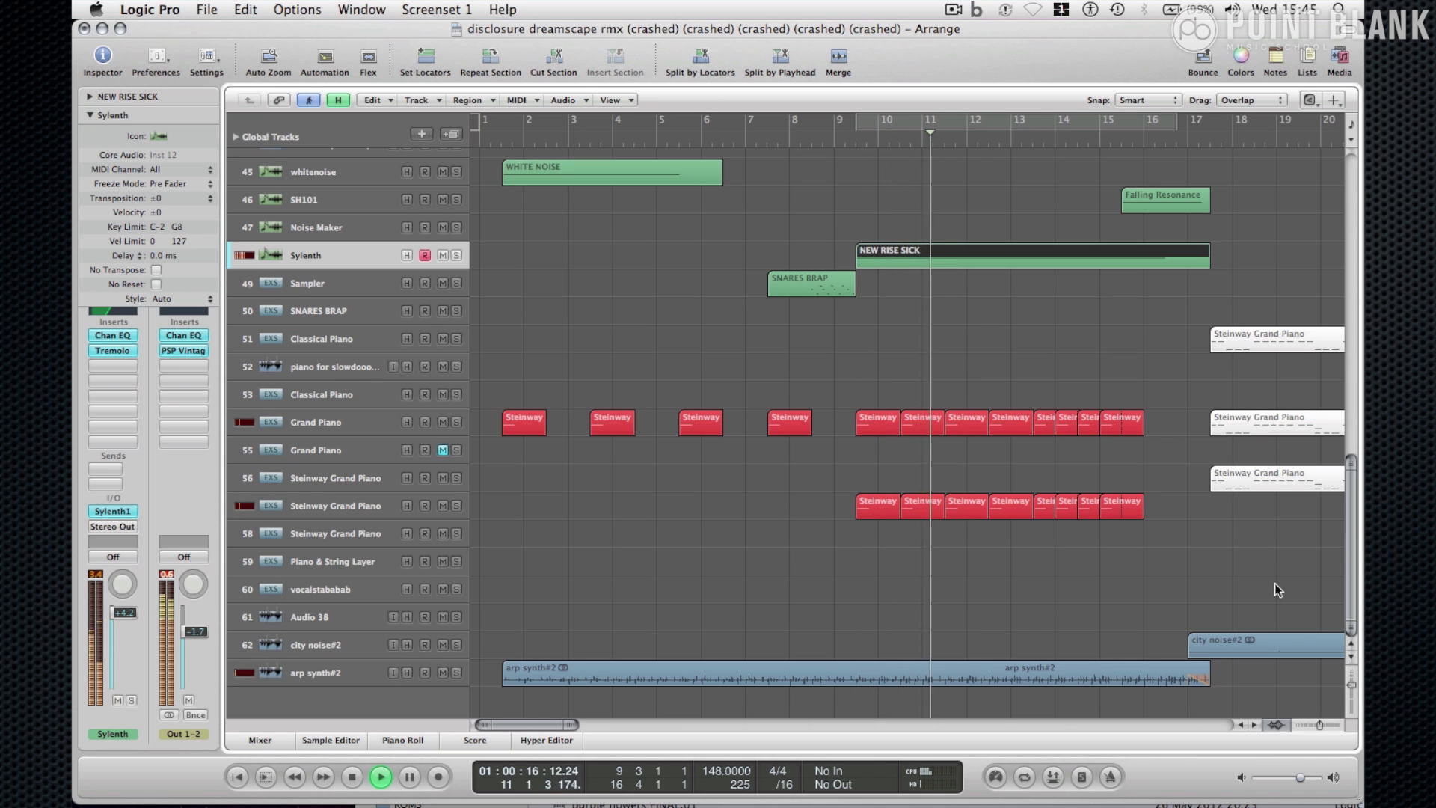
click(1307, 725)
scroll(1086, 455, up, 8)
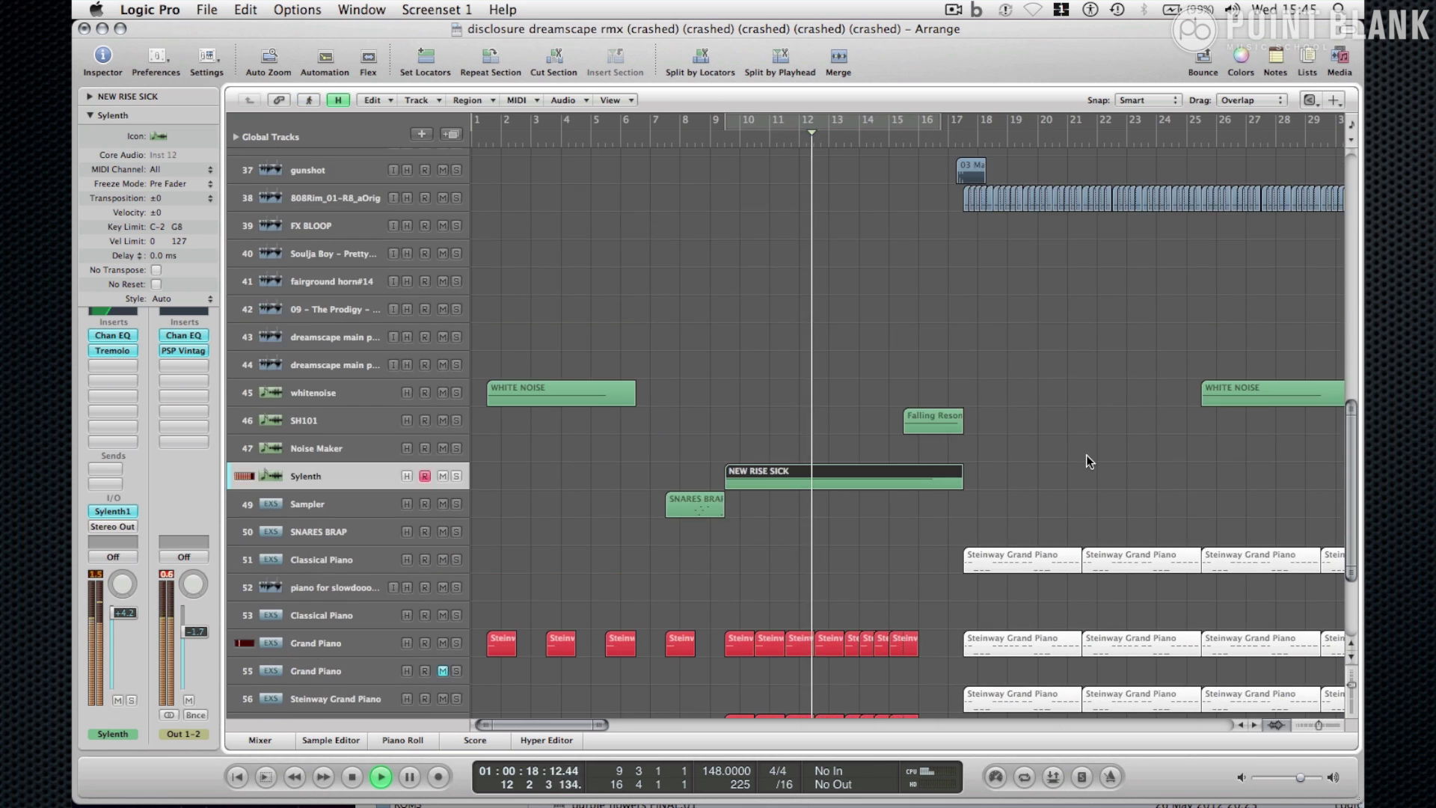
scroll(1086, 455, up, 3)
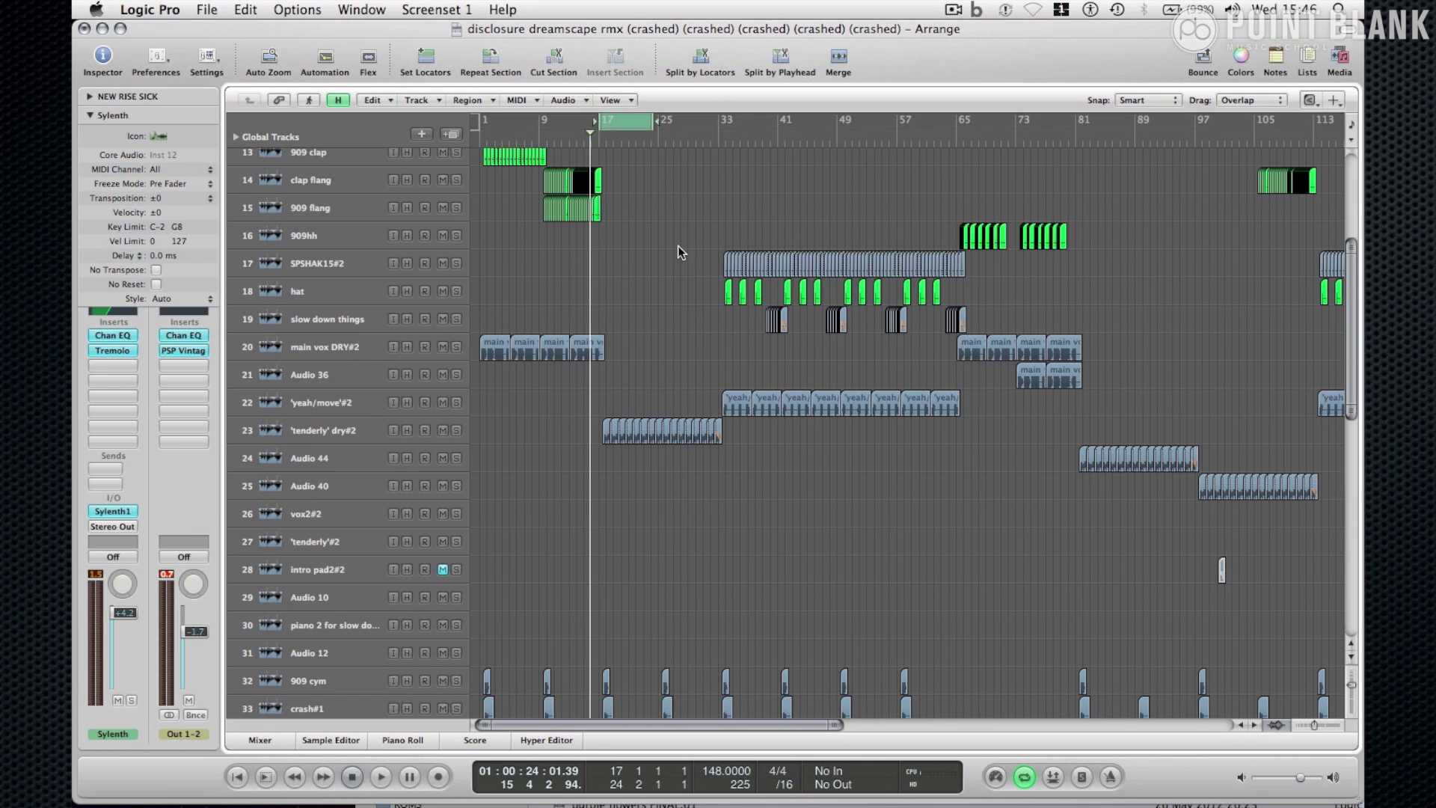
- Play the section from bar 17 and examine its vocal, cymbal, crash, explosion and rim regions up close
click(1335, 727)
click(1335, 727)
click(1335, 727)
scroll(1121, 428, down, 5)
scroll(1121, 428, right, 4)
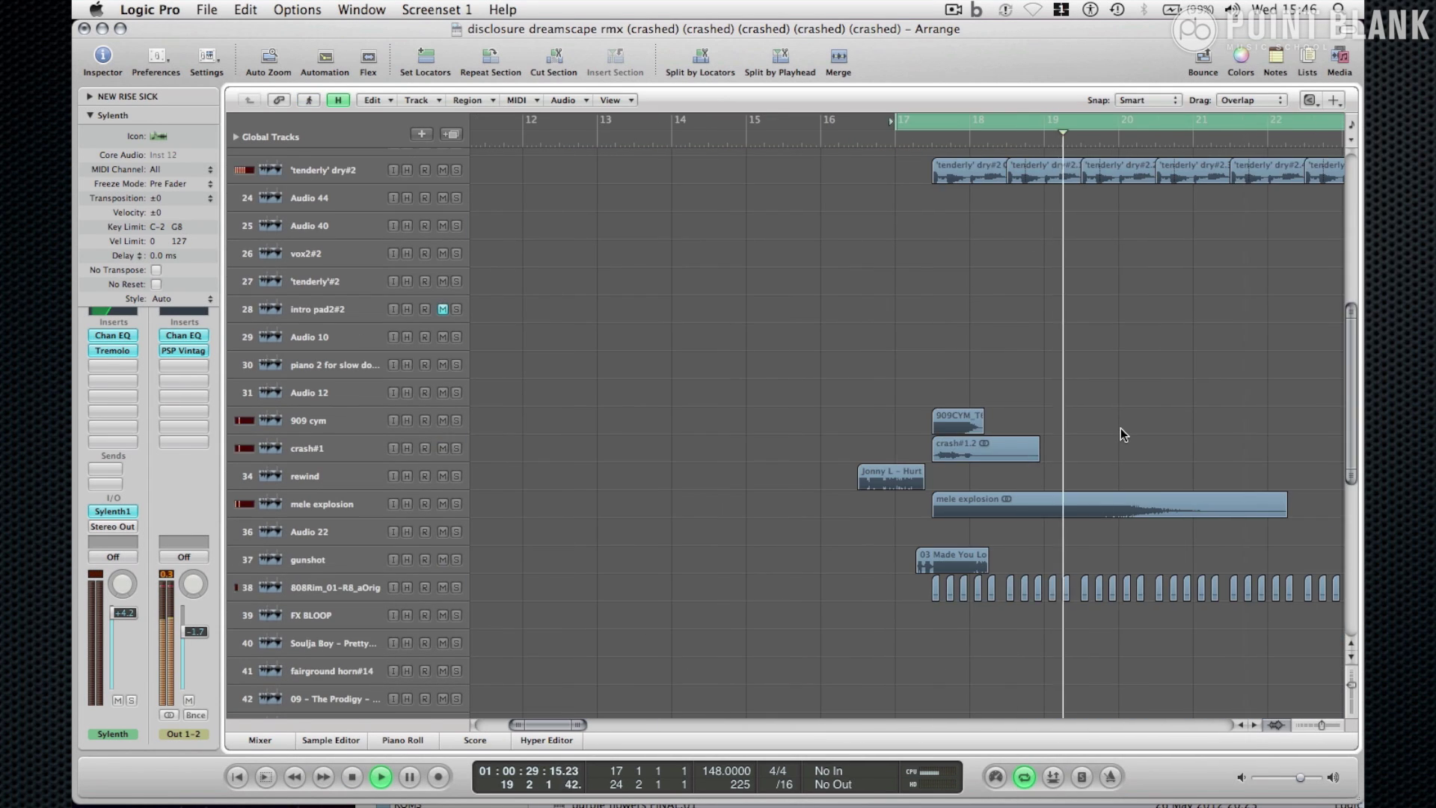
scroll(1121, 428, down, 1)
scroll(1120, 428, right, 1)
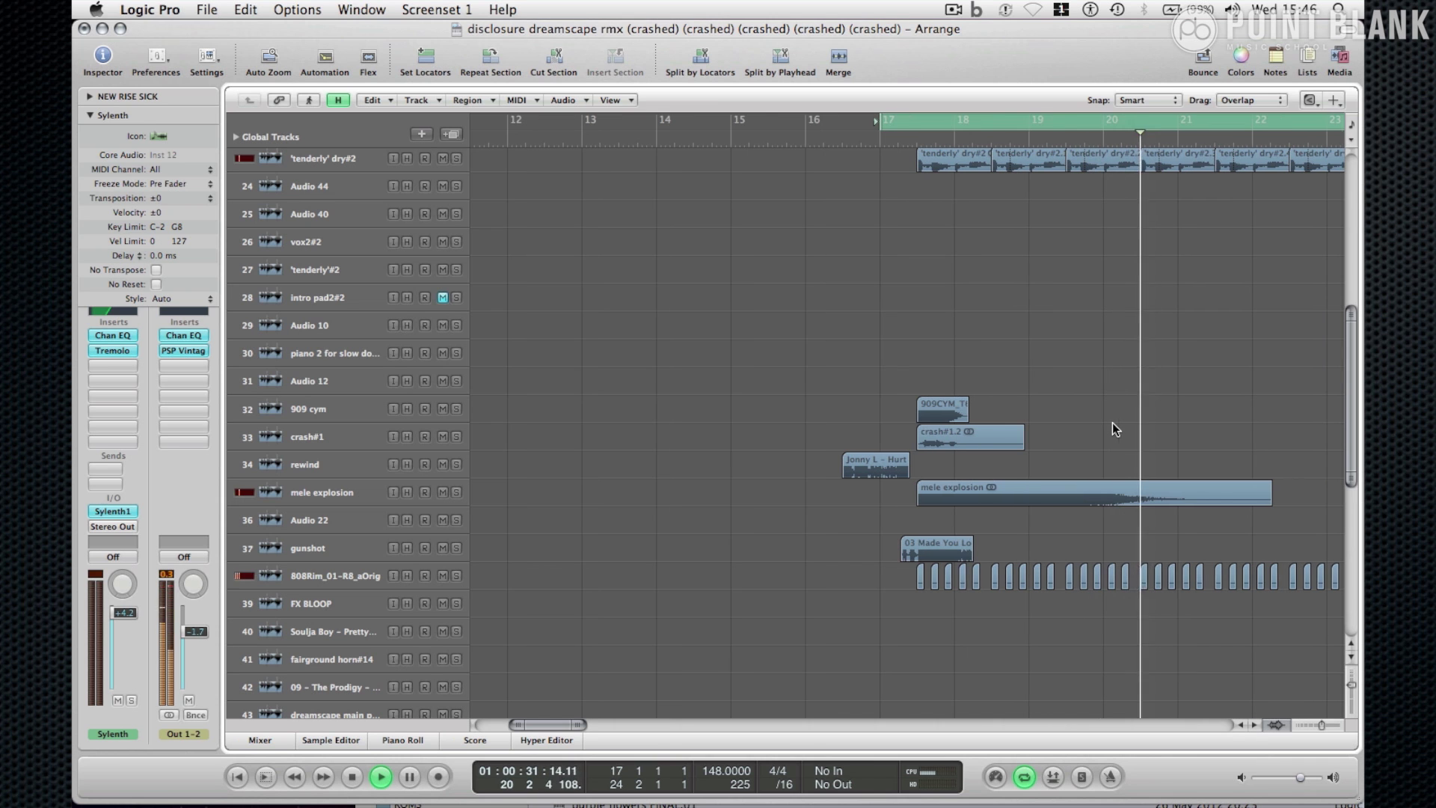
scroll(1111, 423, up, 3)
scroll(1112, 423, left, 2)
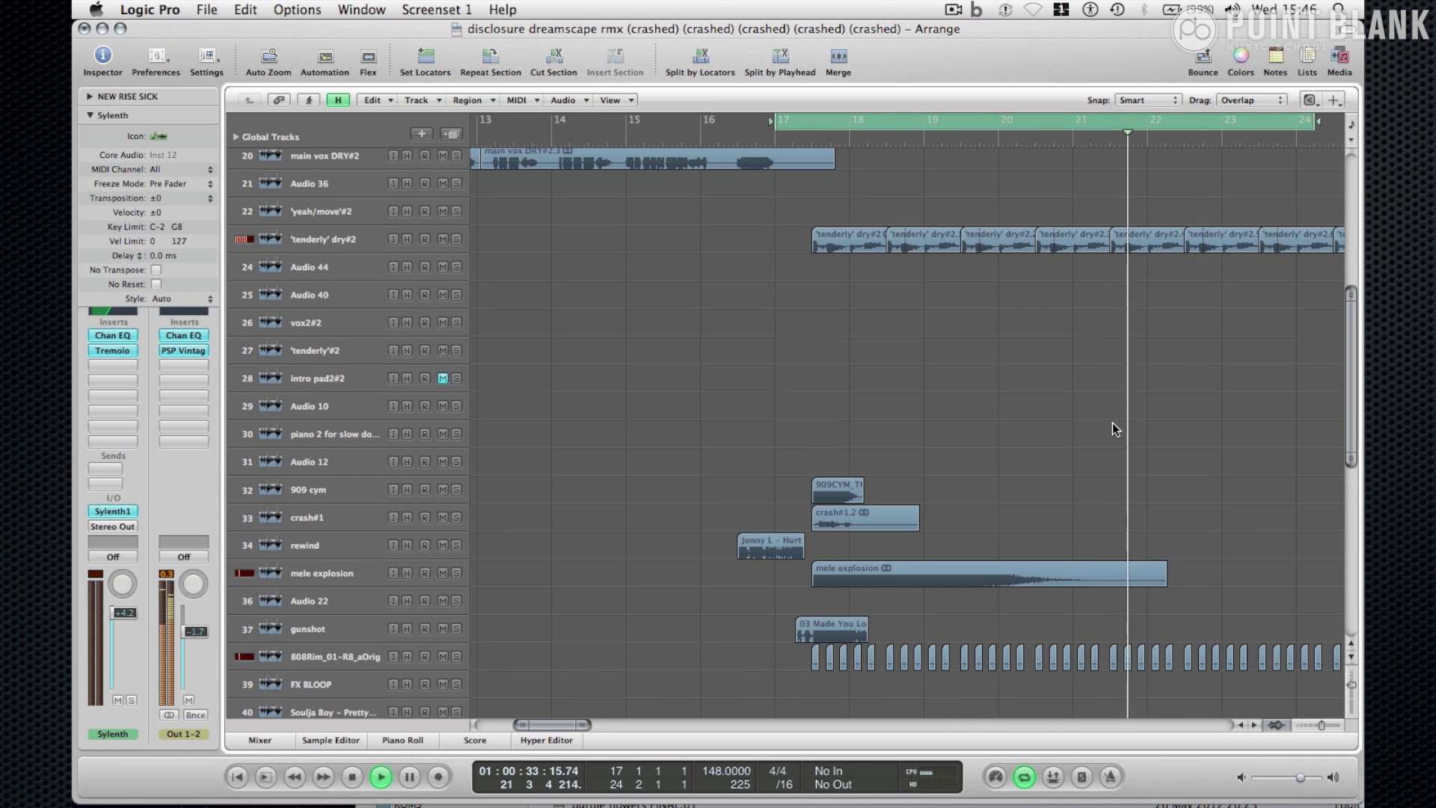
scroll(1112, 423, down, 2)
key(space)
- Set the cycle range from 16 3 1 1 to 17 3 1 1 around the region on the rewind track
drag(844, 123, 806, 123)
drag(1196, 582, 1230, 612)
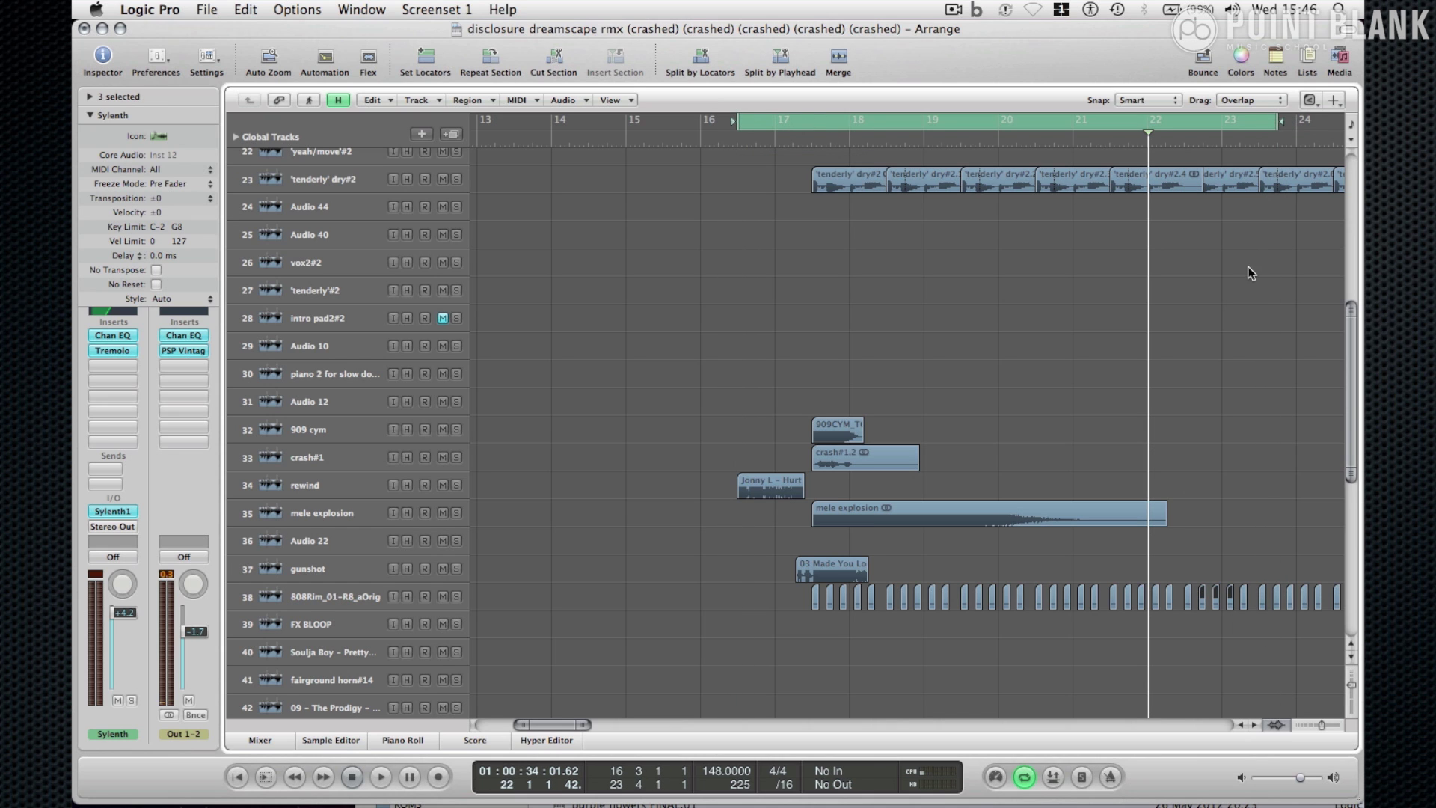
drag(1274, 121, 808, 227)
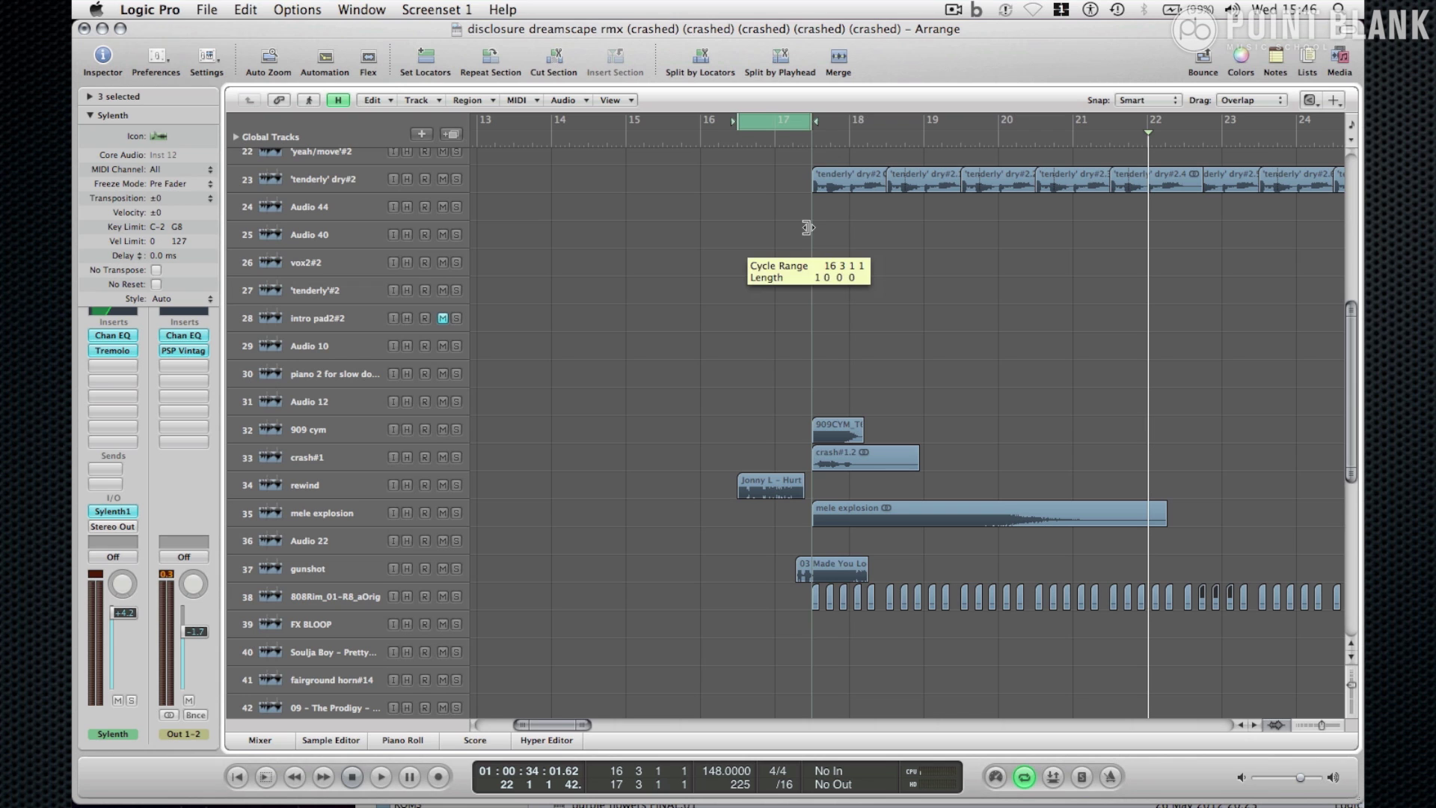
- Solo the rewind track, listen to its sample in the loop, and unsolo it
click(446, 485)
click(457, 485)
click(311, 487)
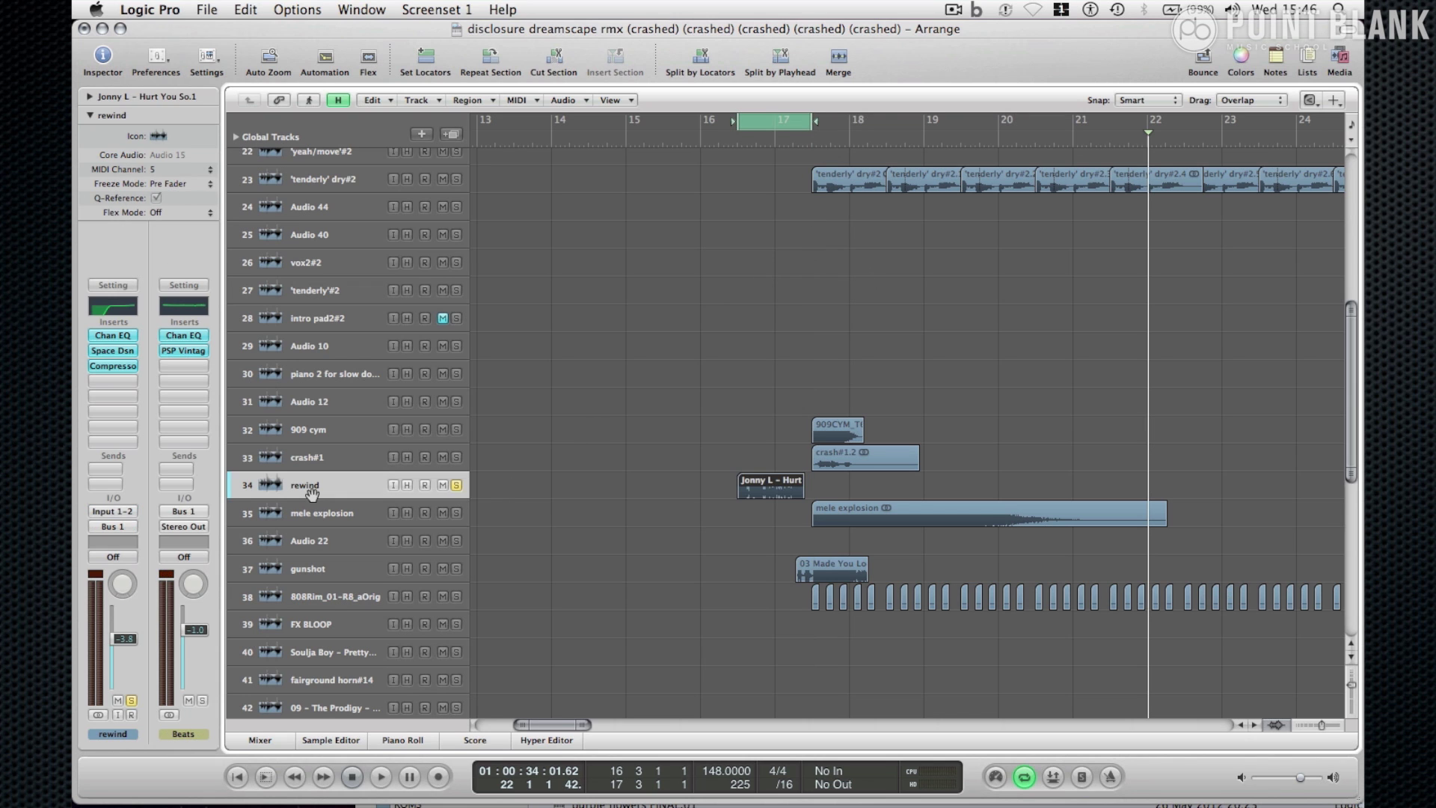
key(space)
key(space)
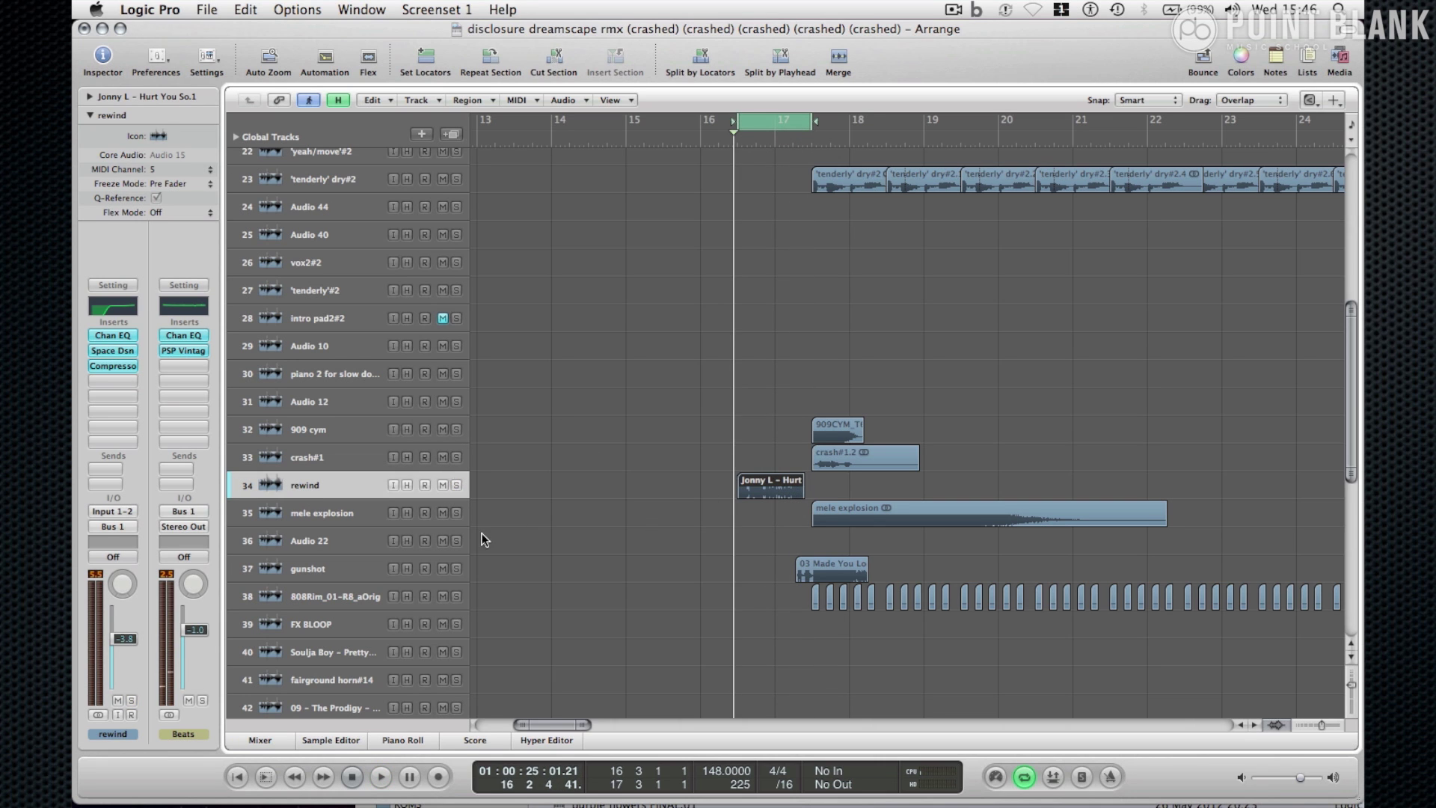
- Extend the cycle range to 19 4 1 1, listen to the soloed gunshot track, and select the mele explosion region
drag(812, 120, 989, 120)
click(291, 561)
key(space)
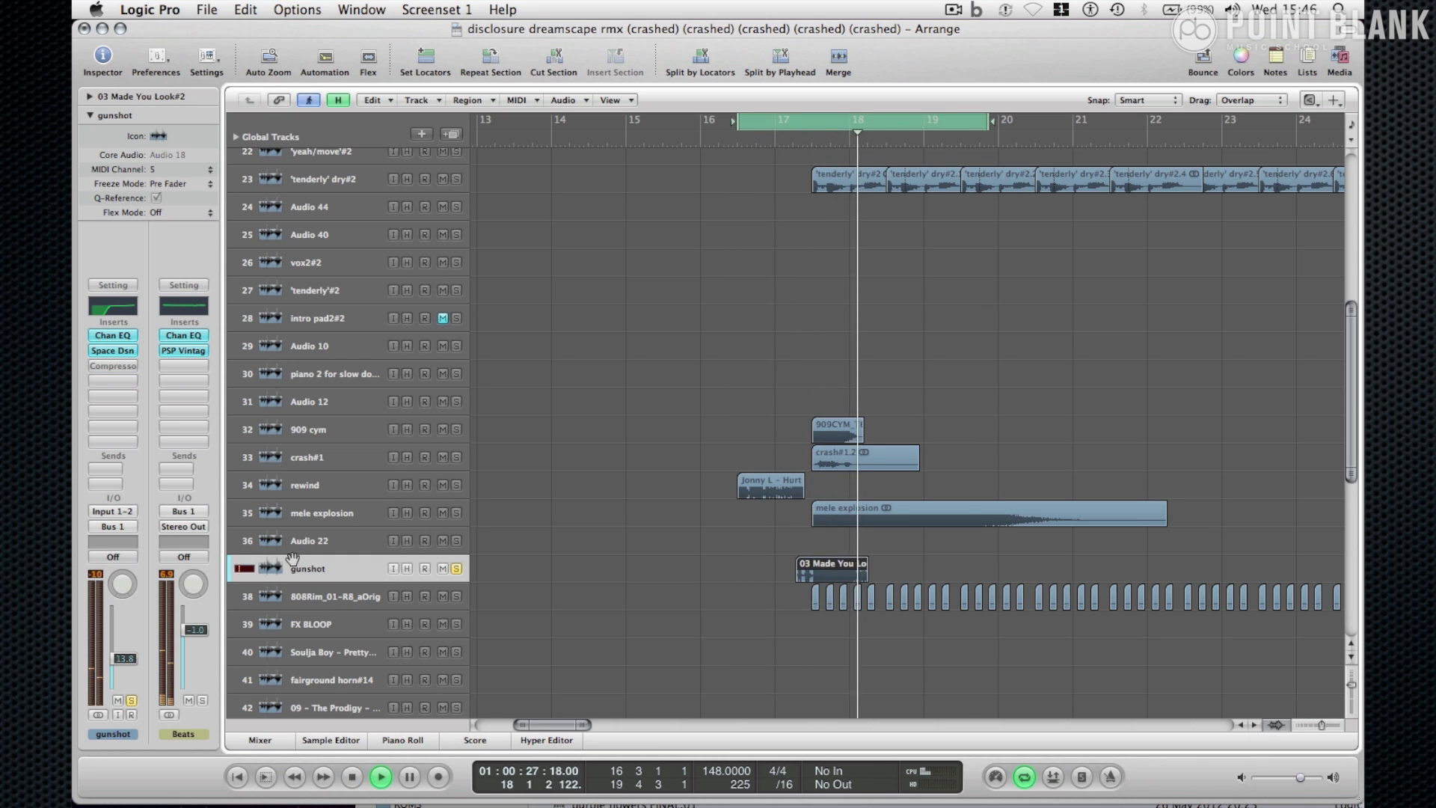
click(861, 516)
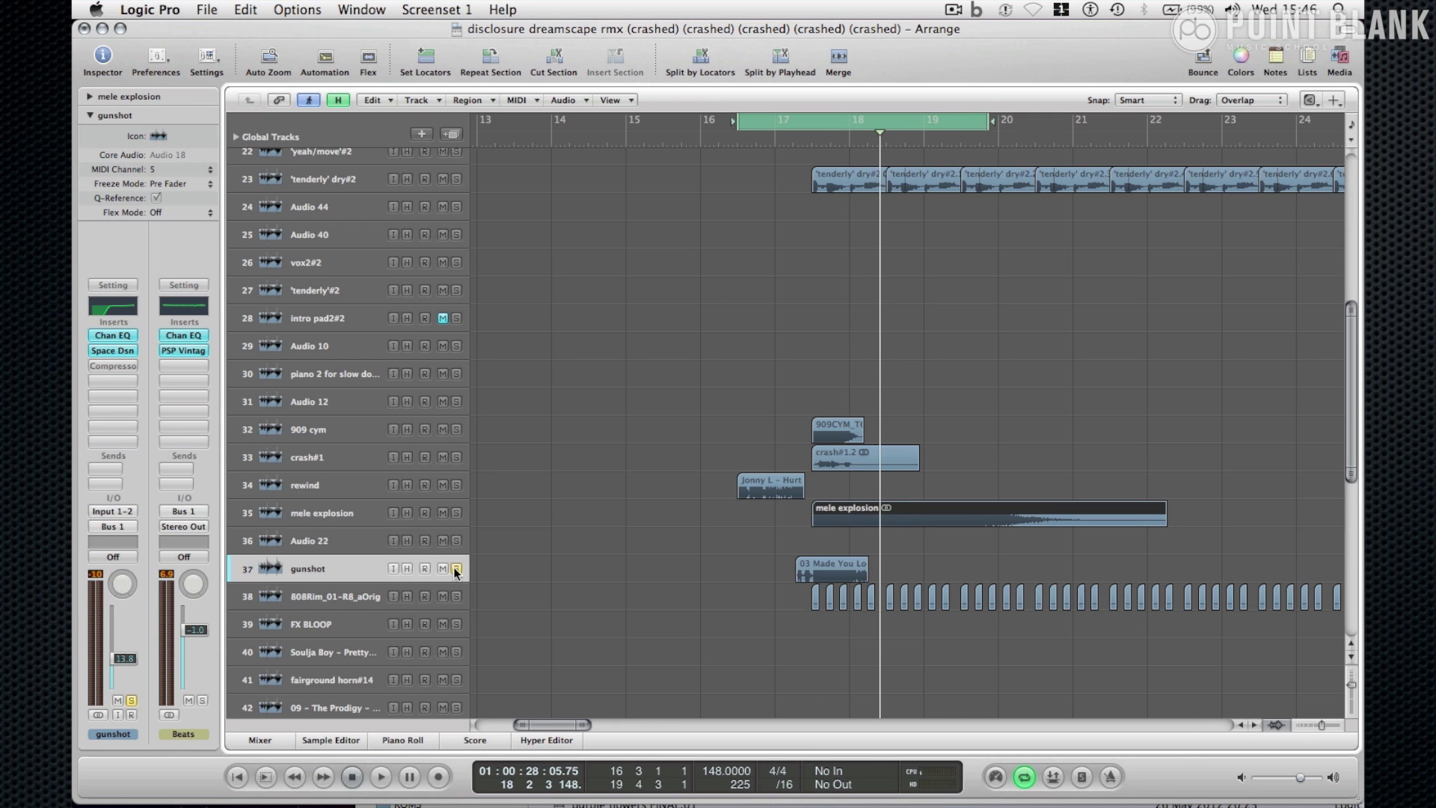
- Solo the Classical Piano, Grand Piano and lower Steinway Grand Piano tracks and play the piano section from bar 17
scroll(925, 547, down, 7)
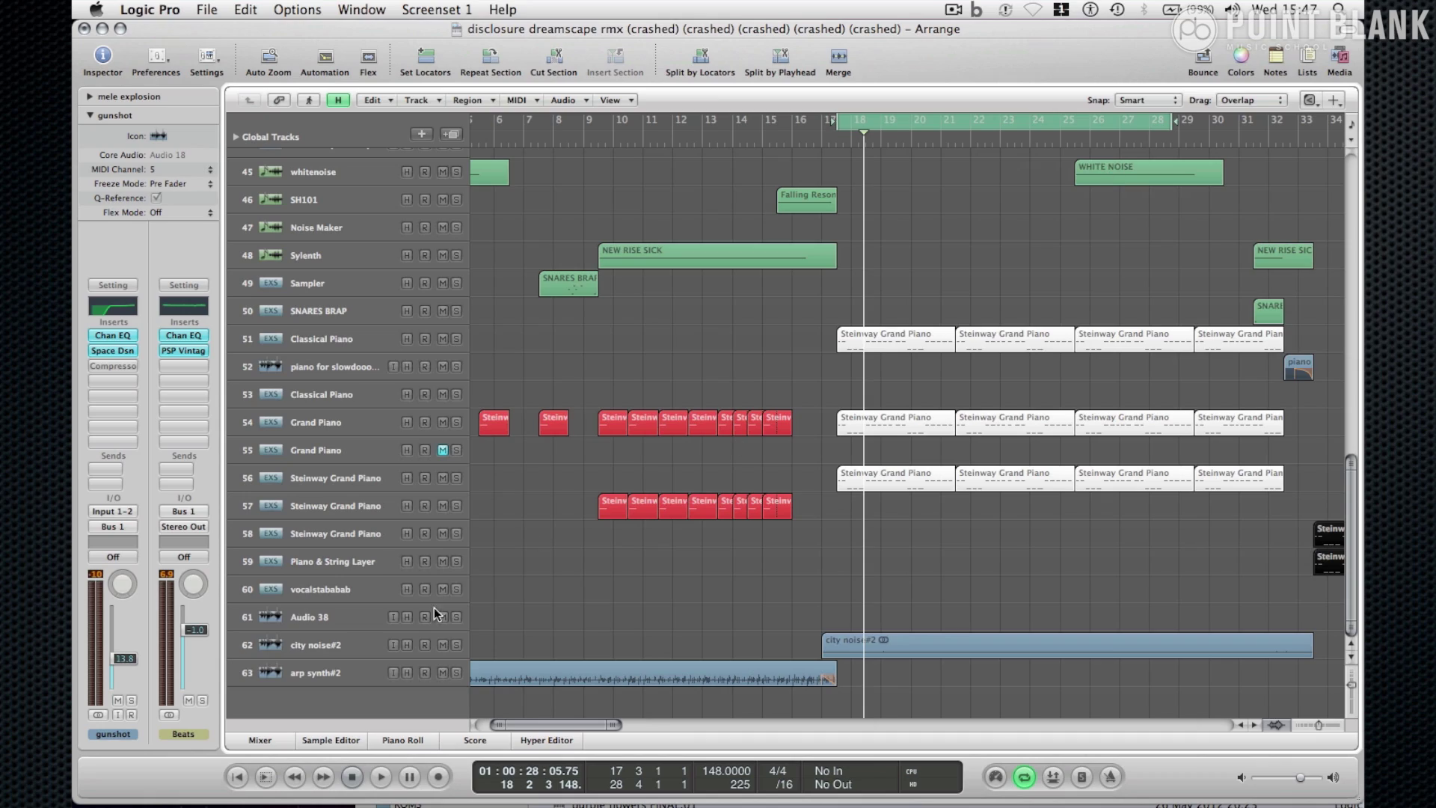
click(437, 636)
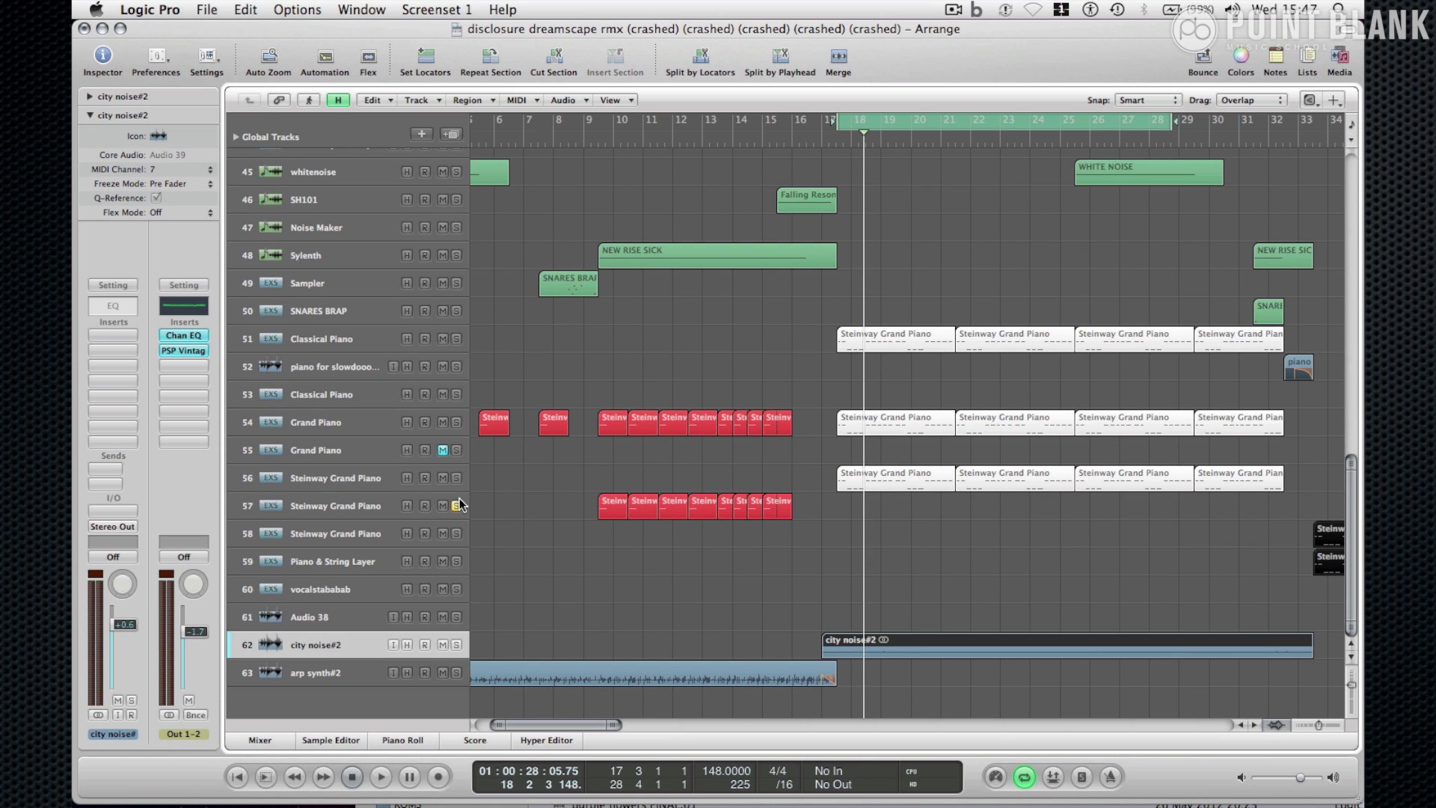
click(444, 422)
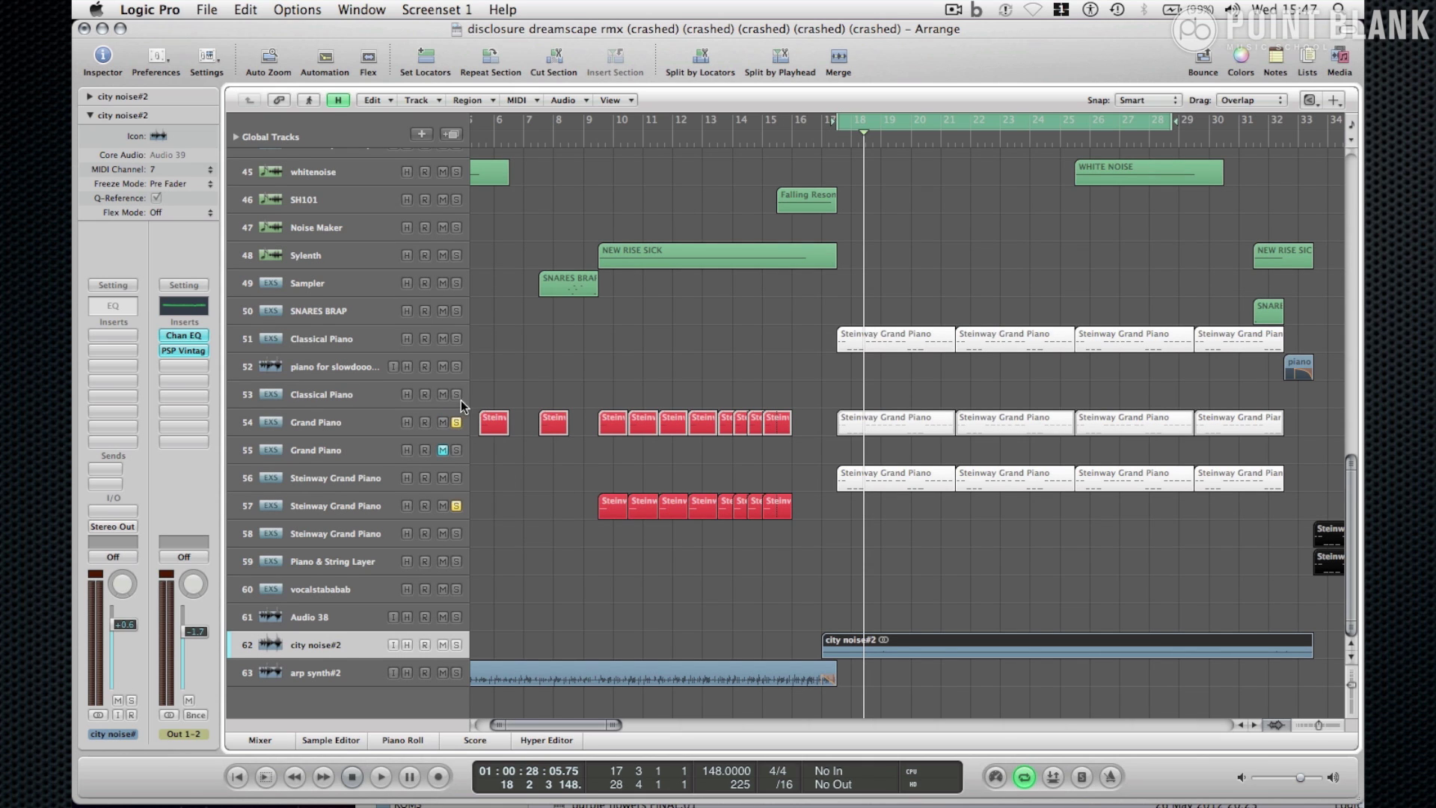
key(space)
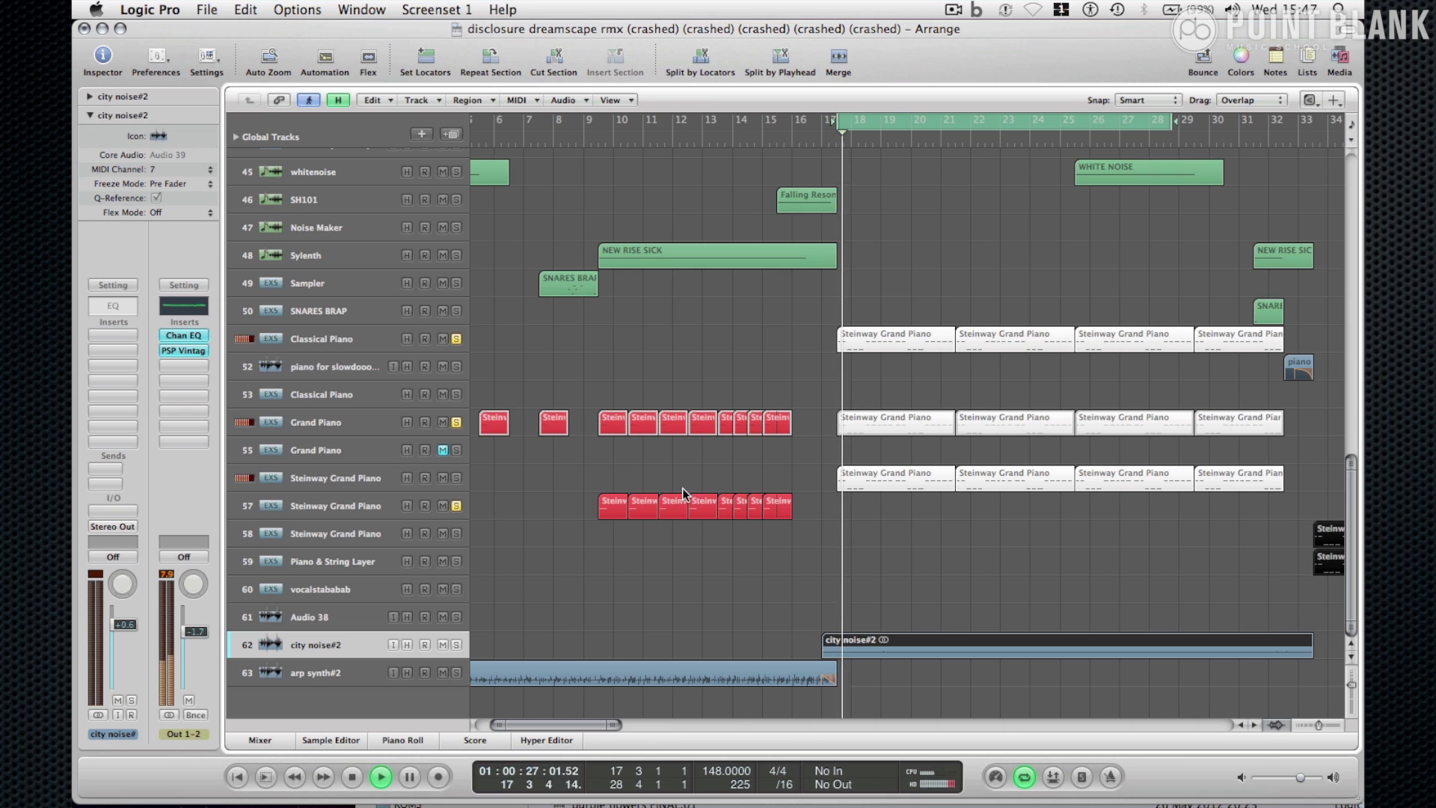
- Add the city noise#2 track to the soloed pianos, listen with cycle mode off, and stop to view the following section
click(456, 644)
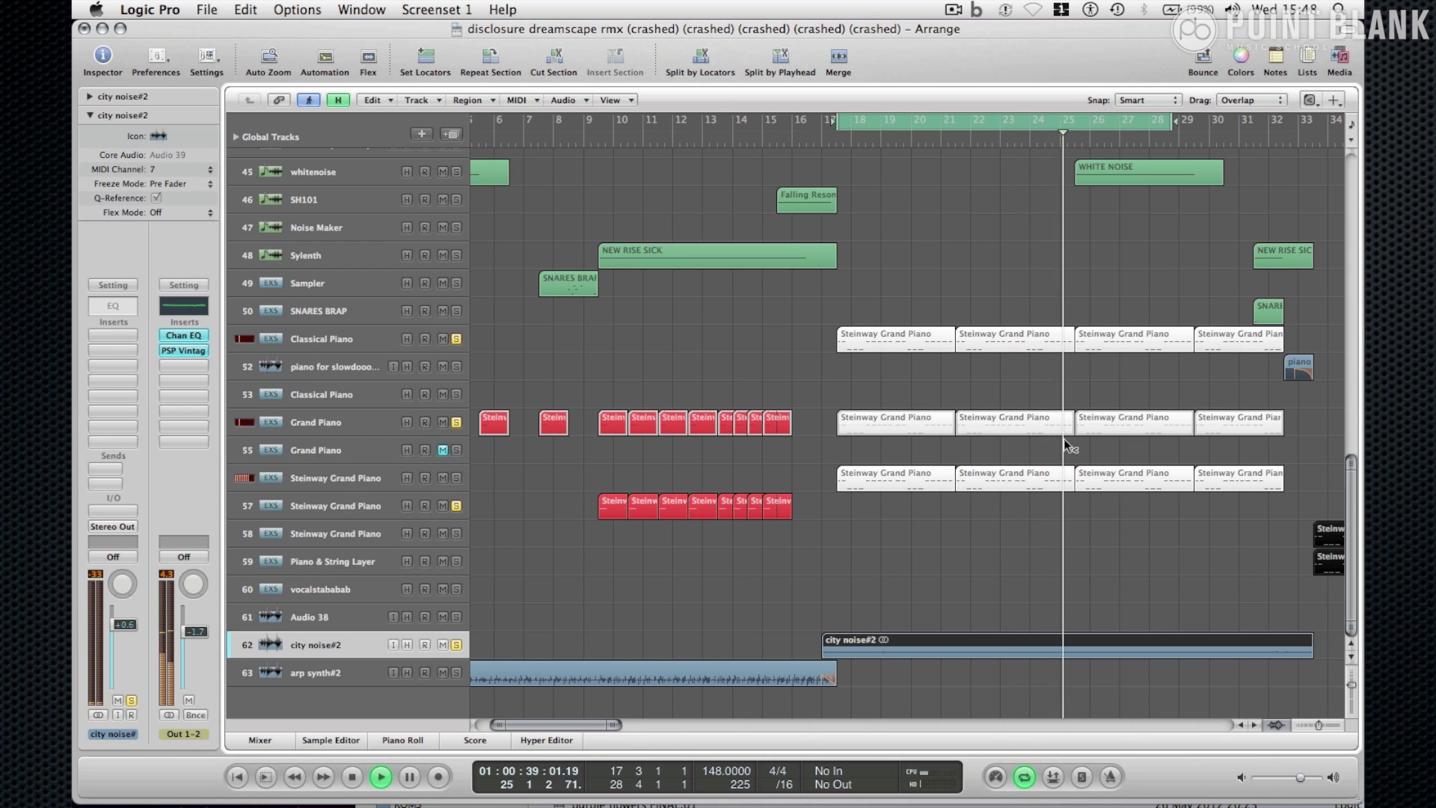
click(963, 118)
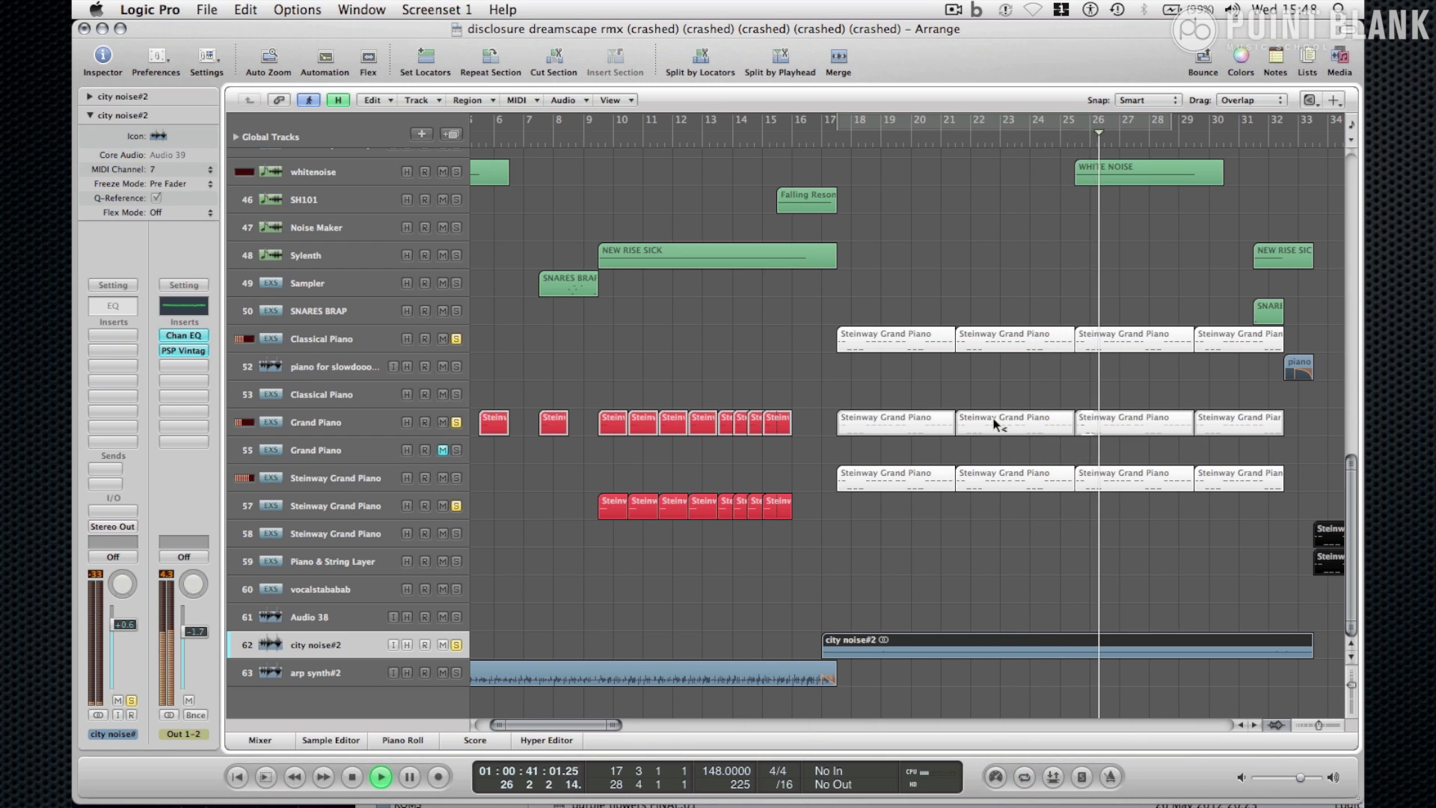
scroll(996, 421, right, 4)
key(space)
scroll(1138, 398, right, 1)
scroll(1138, 392, right, 2)
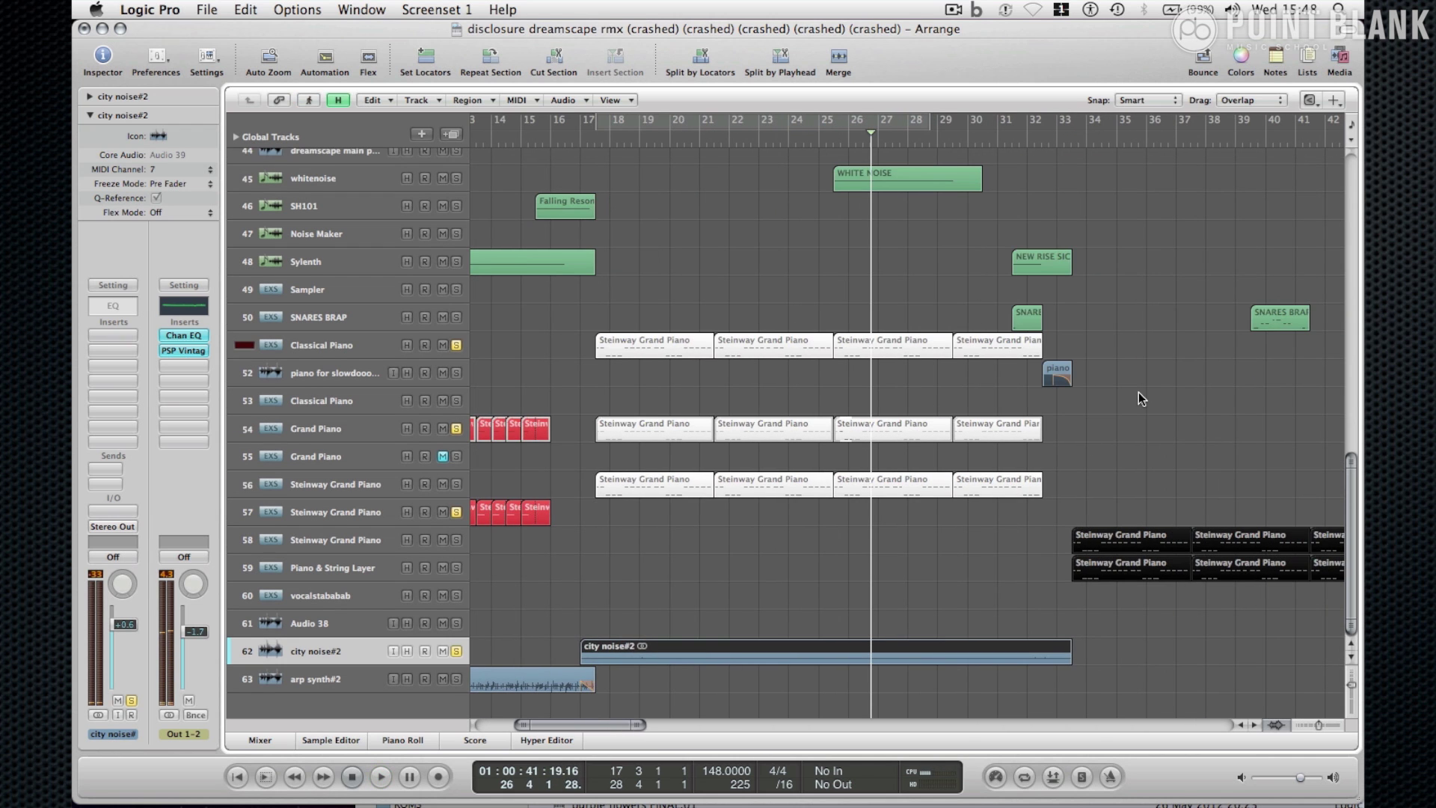
scroll(1102, 177, up, 5)
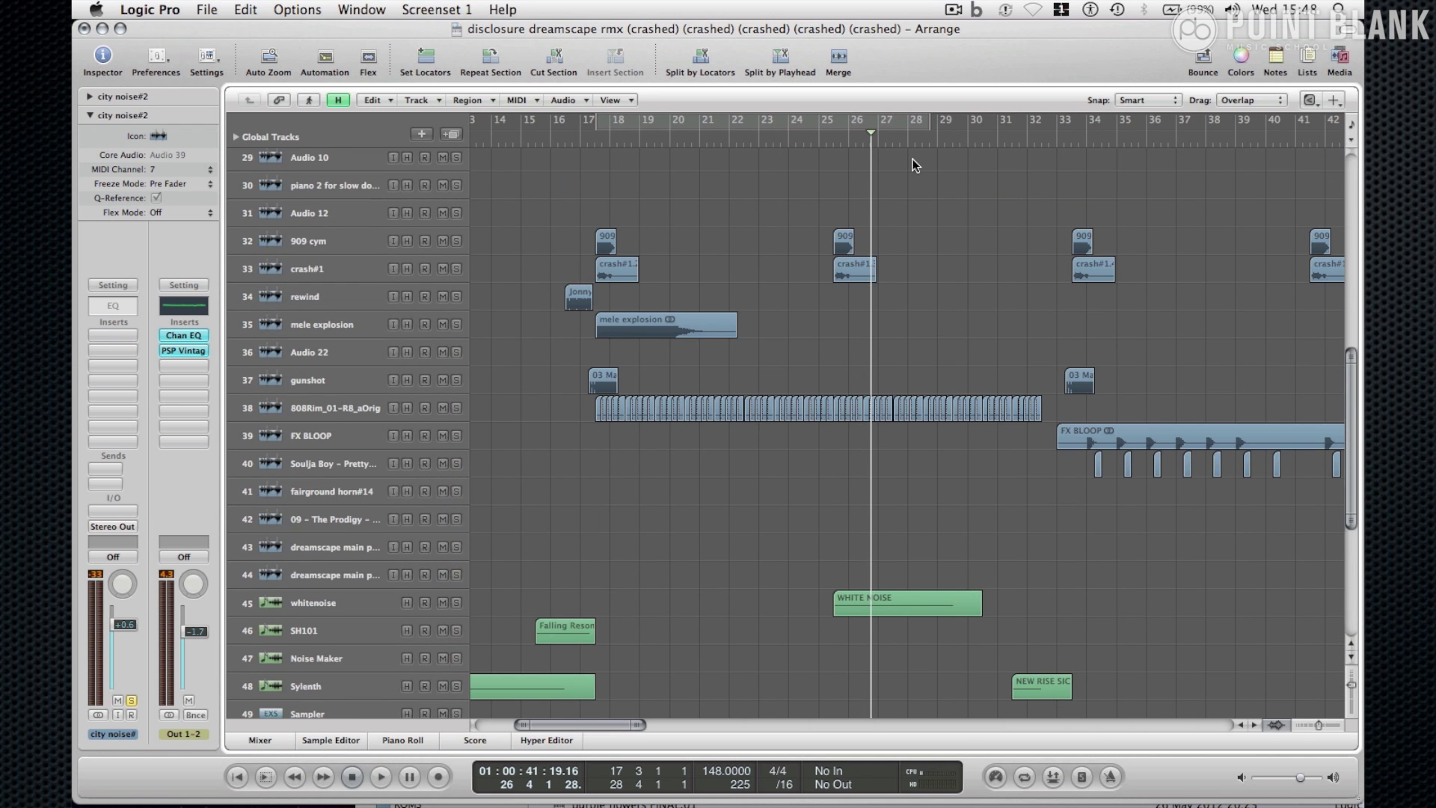
- Play from bar 25 and unsolo the piano and city noise#2 tracks to hear the full arrangement through the white noise section
click(824, 137)
key(space)
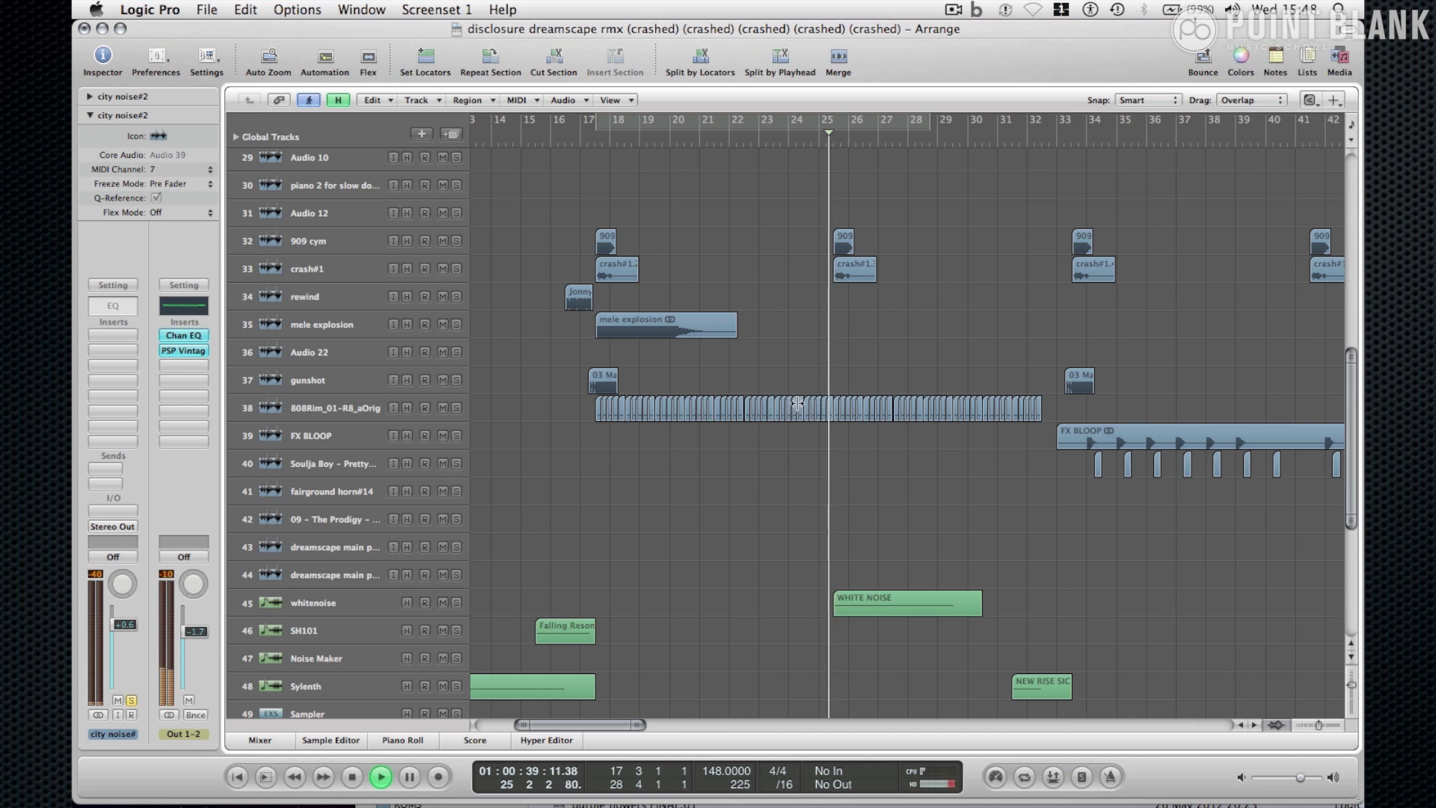
scroll(673, 397, down, 5)
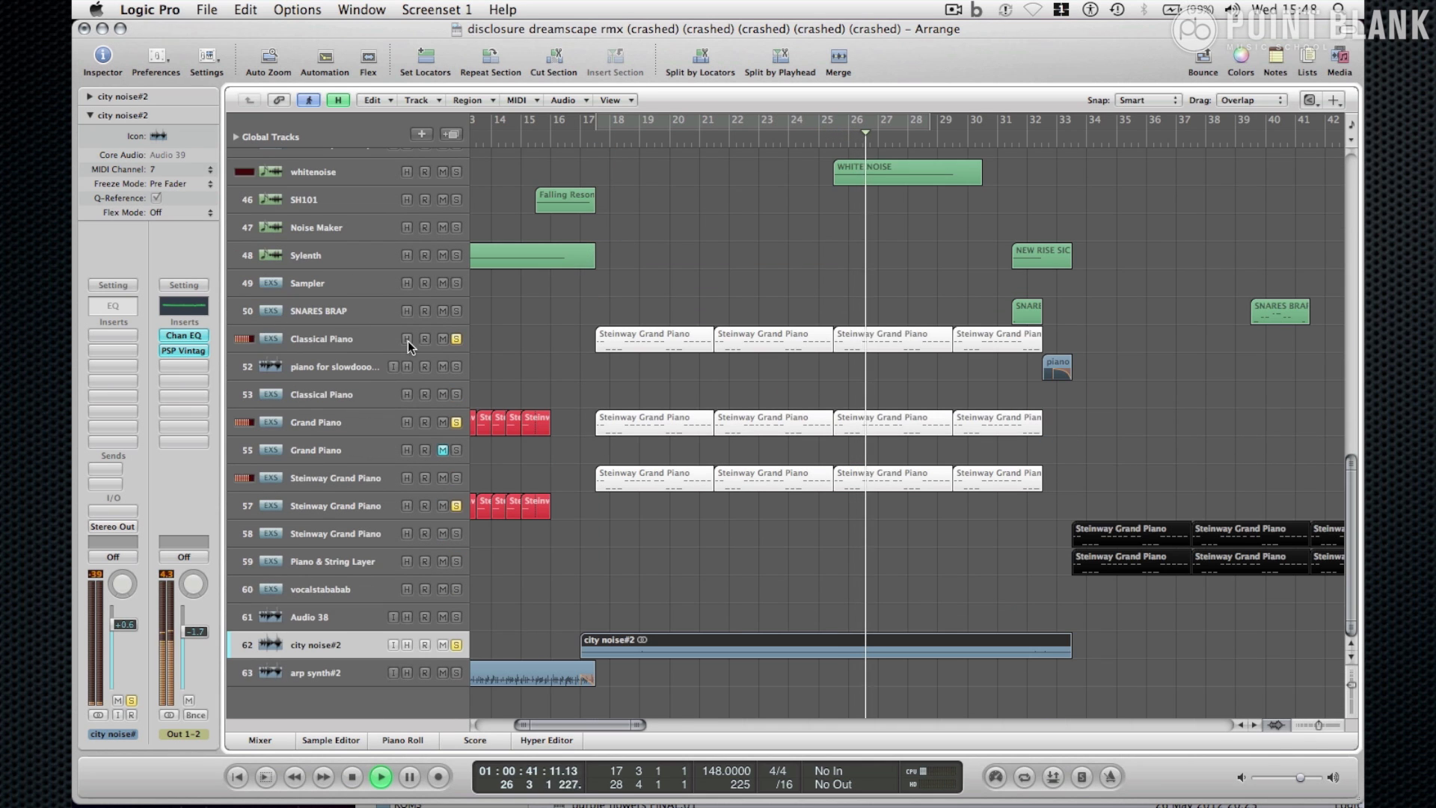
click(455, 422)
click(455, 504)
scroll(806, 363, up, 7)
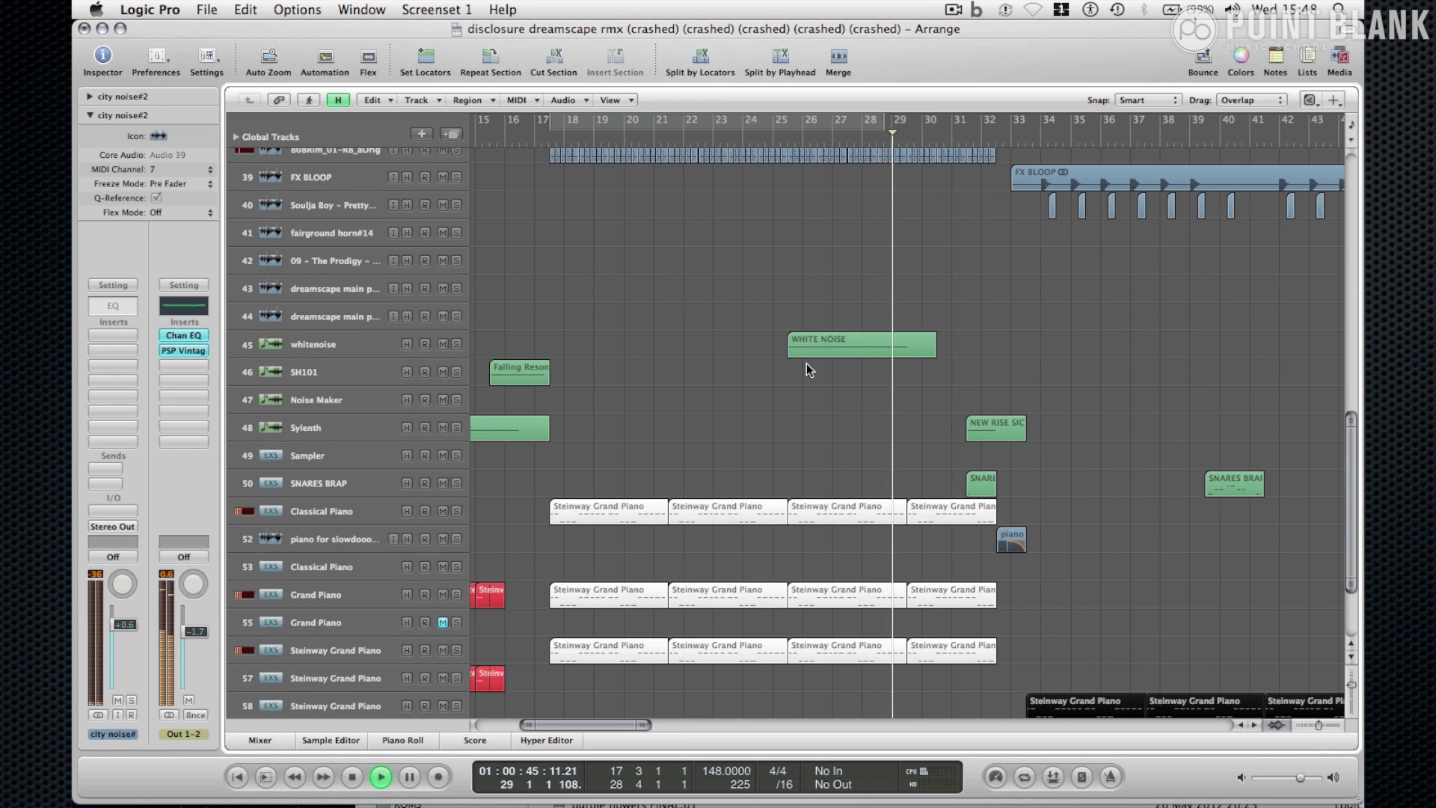
scroll(807, 362, down, 3)
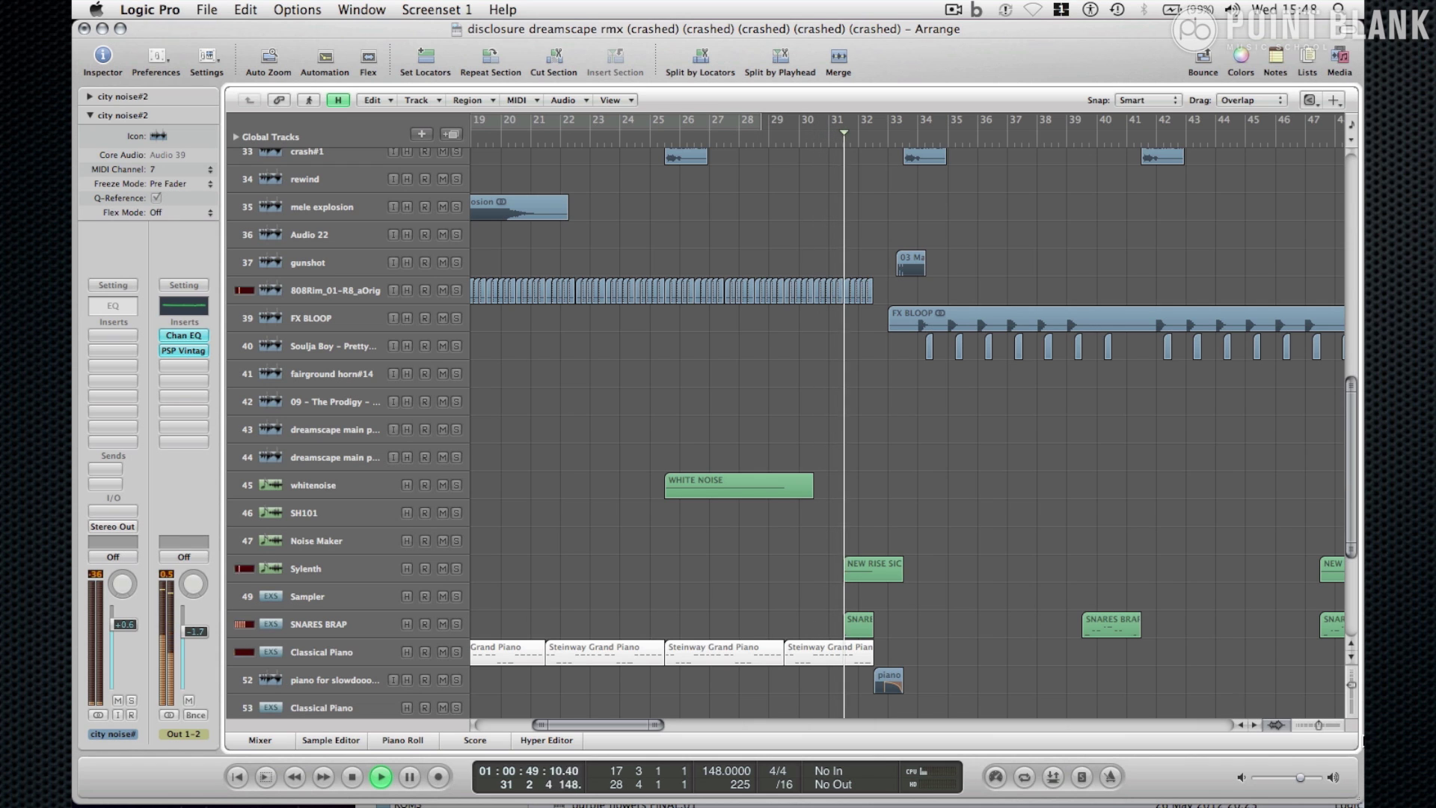
- Stop playback after bar 32 and set the cycle range from 32 3 1 1 to 33 3 1 1 around the slowed-down piano region
click(1333, 720)
click(1333, 720)
key(space)
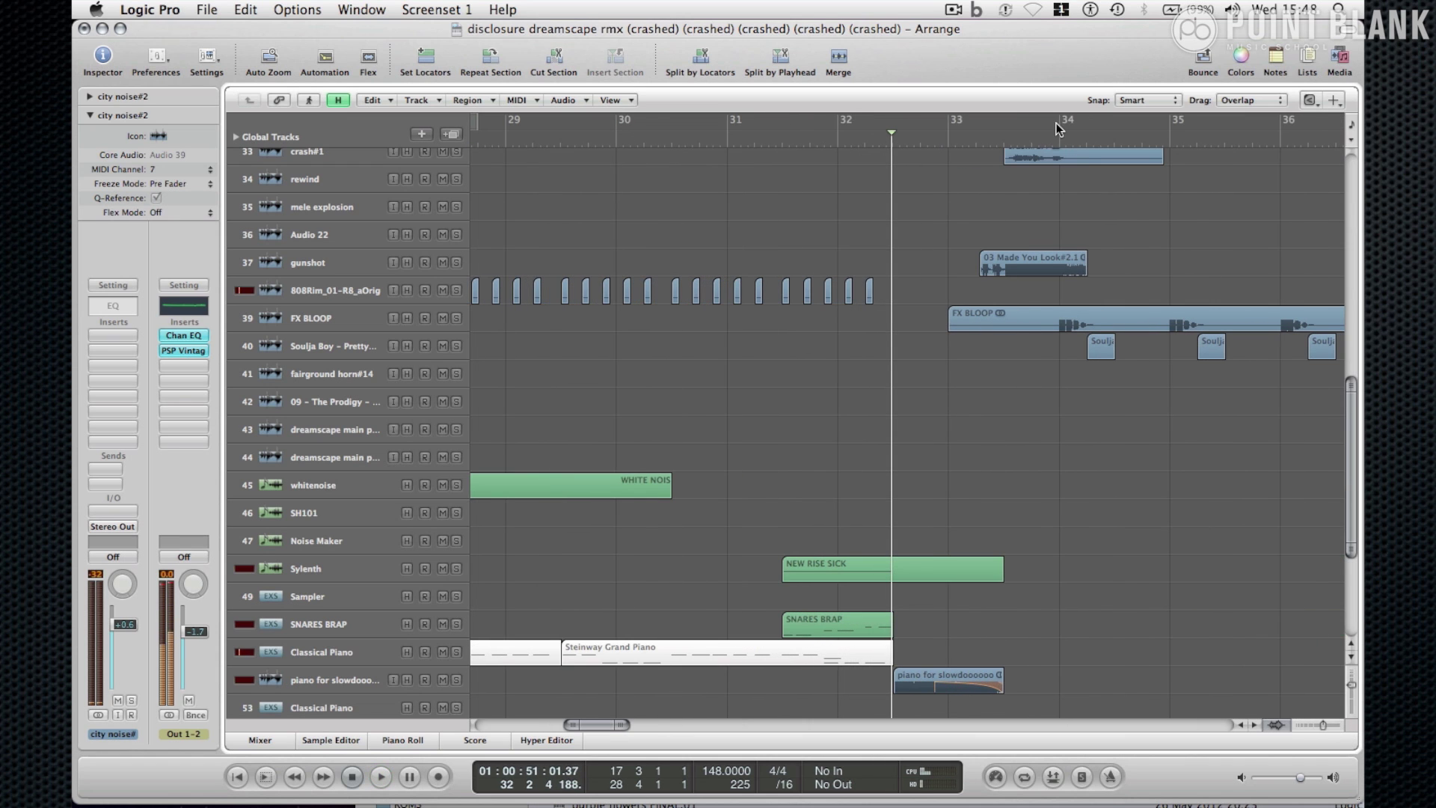
drag(891, 141, 1060, 137)
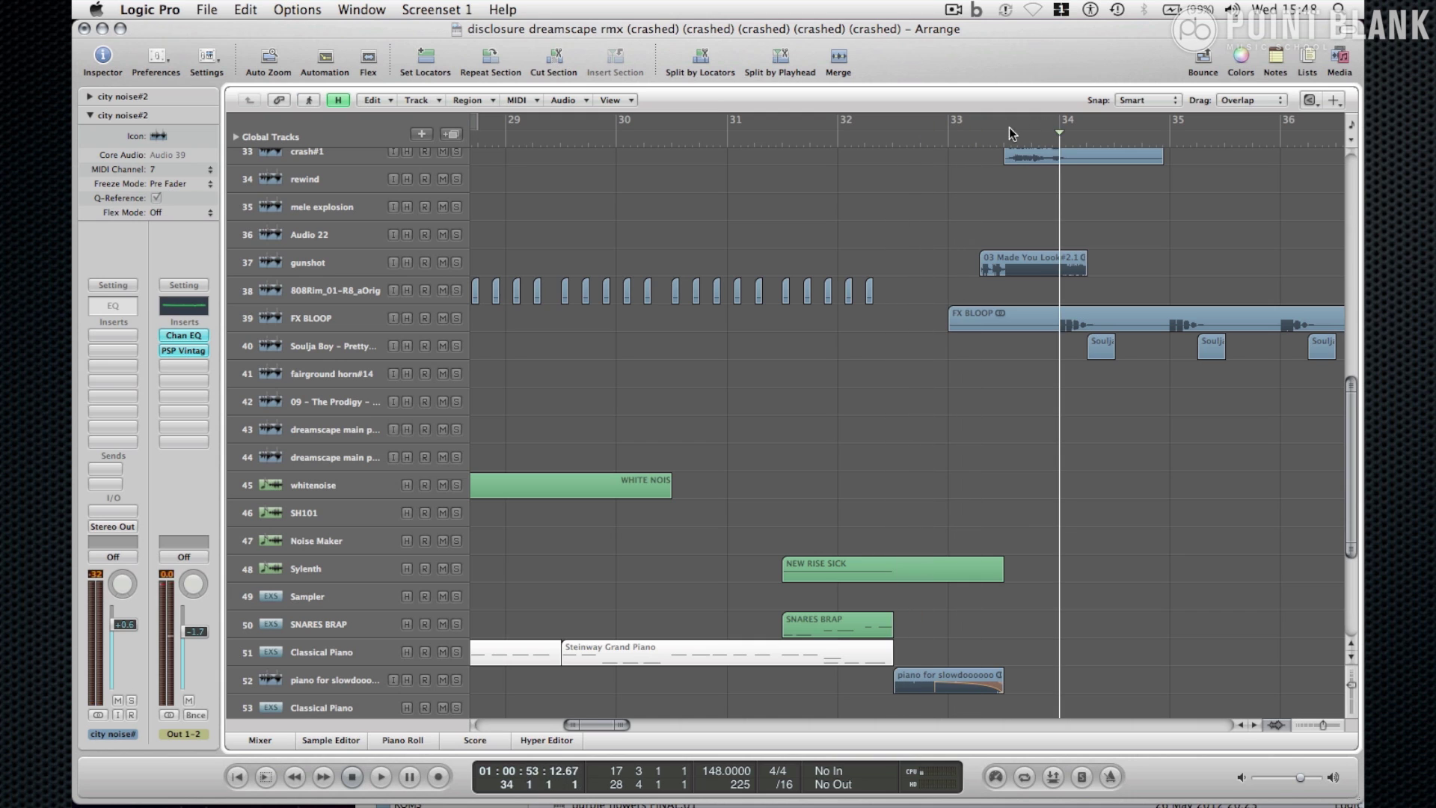
click(886, 142)
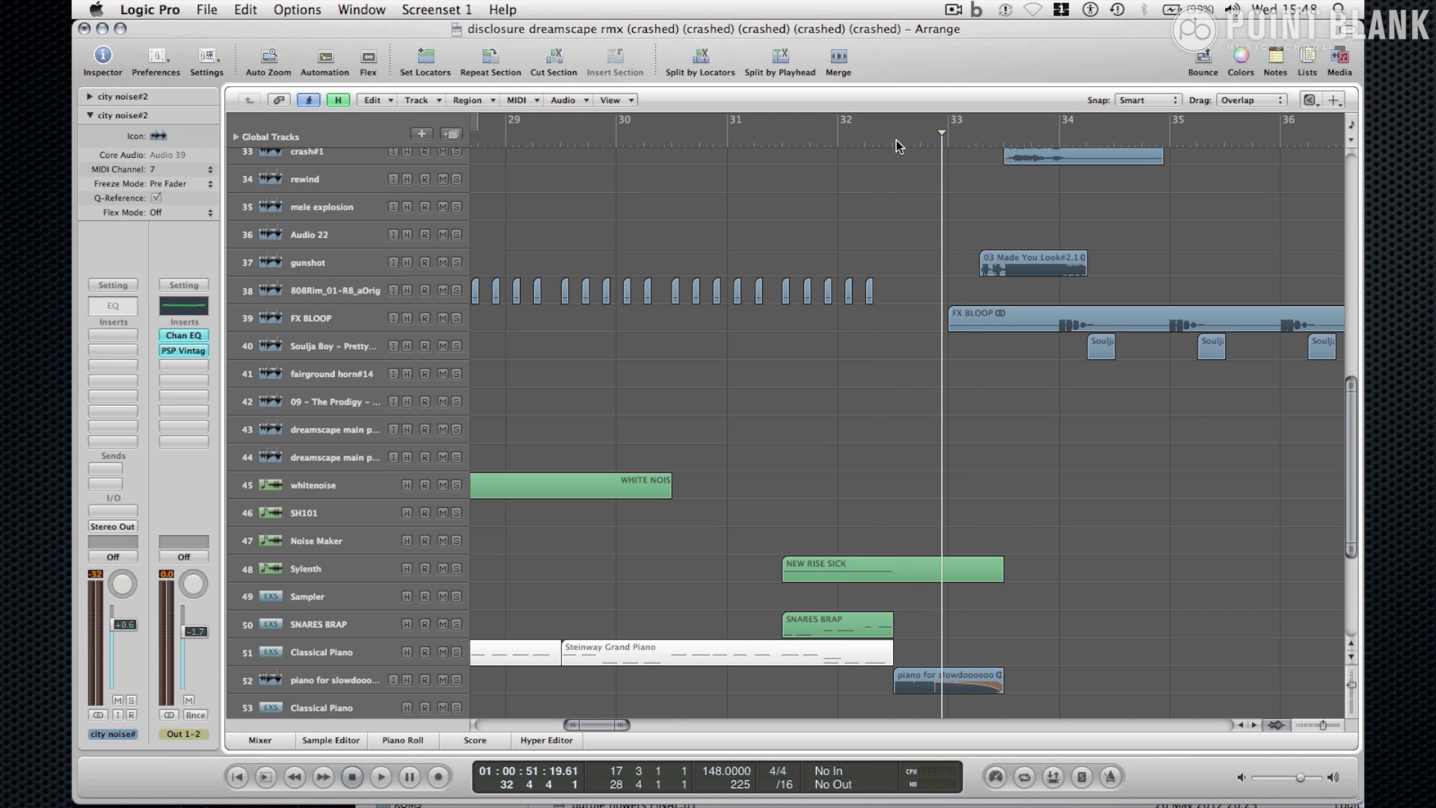
drag(877, 123, 1007, 123)
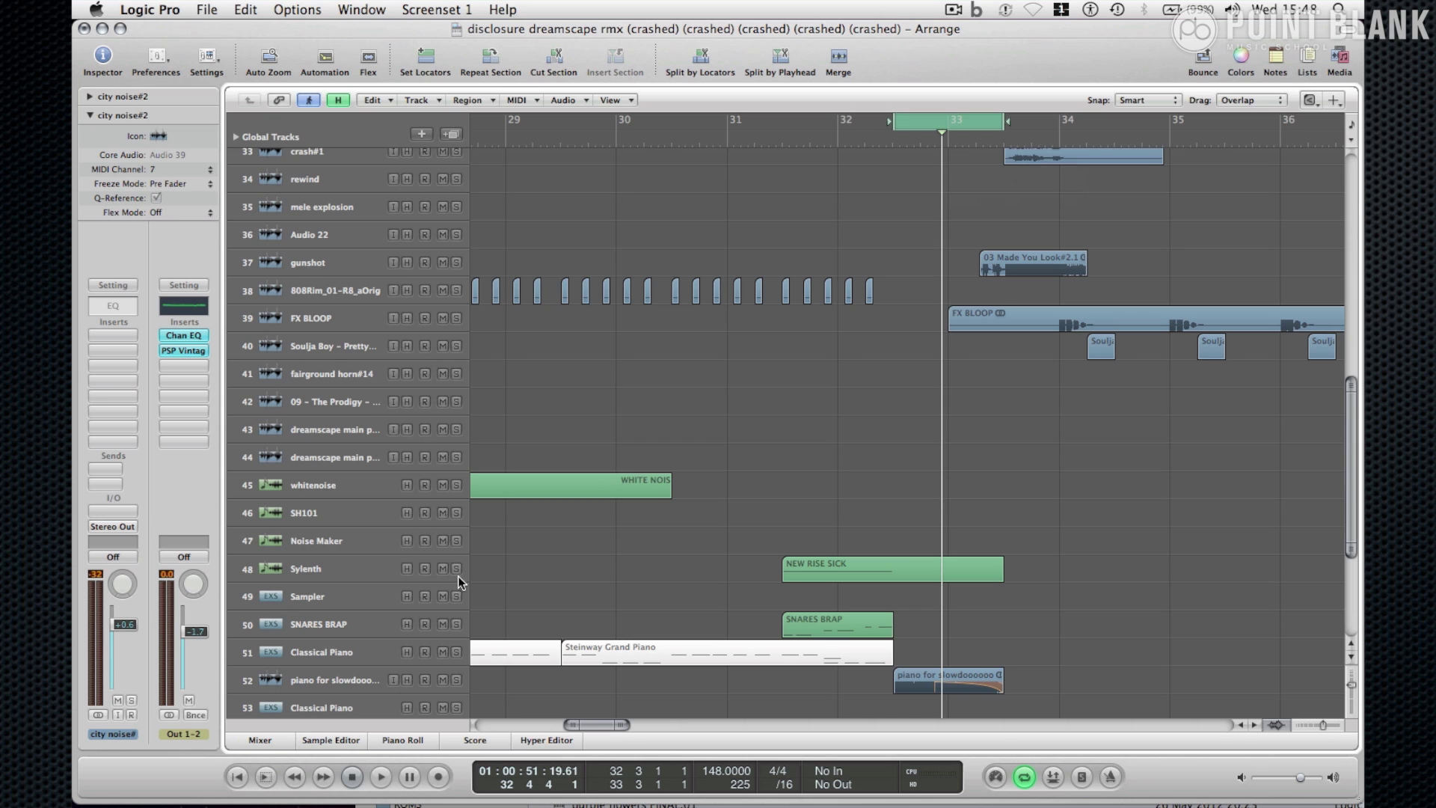
- Solo the piano for slowdoooooo track, listen to it in the loop, inspect its Channel EQ, and unsolo it
click(462, 678)
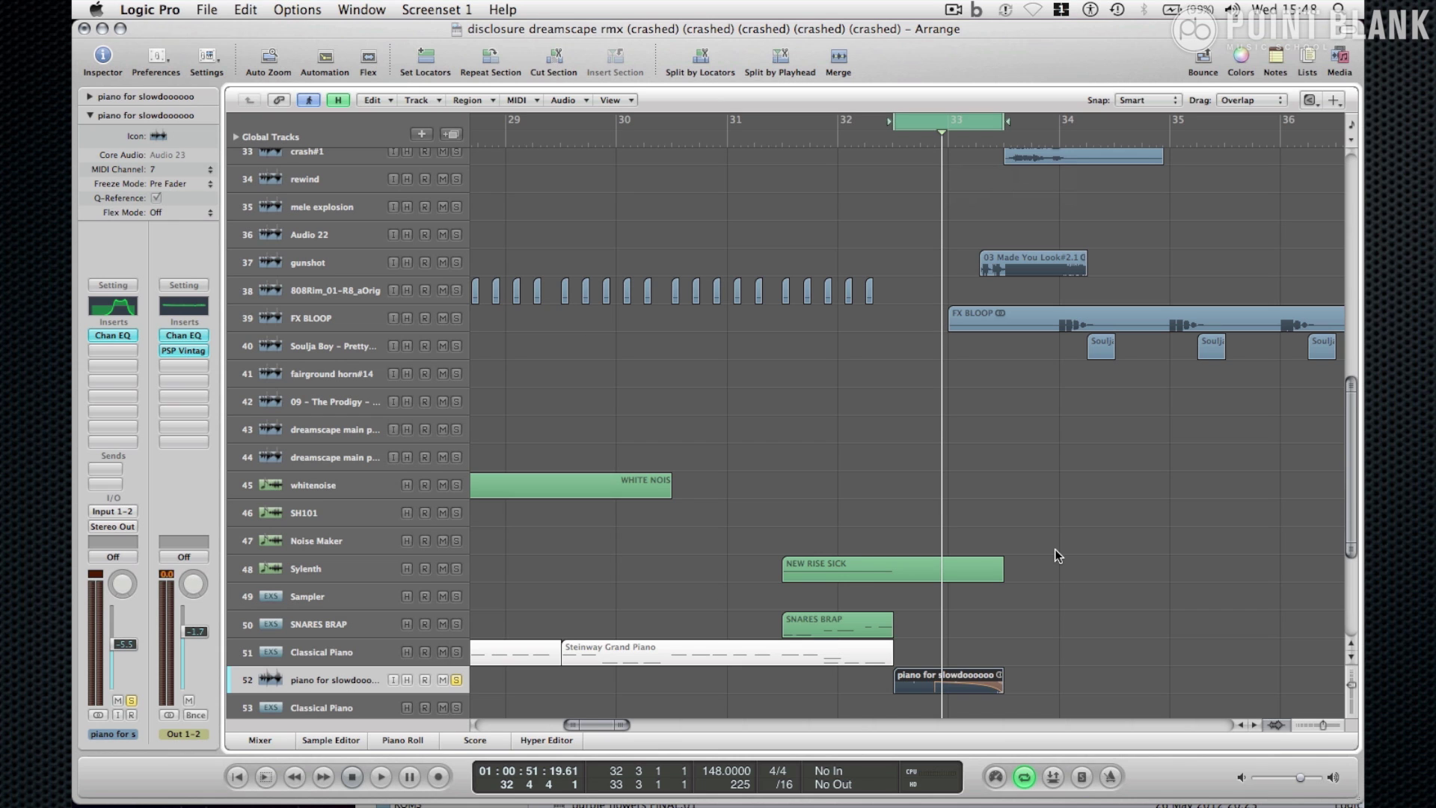
scroll(1055, 555, down, 6)
click(1086, 555)
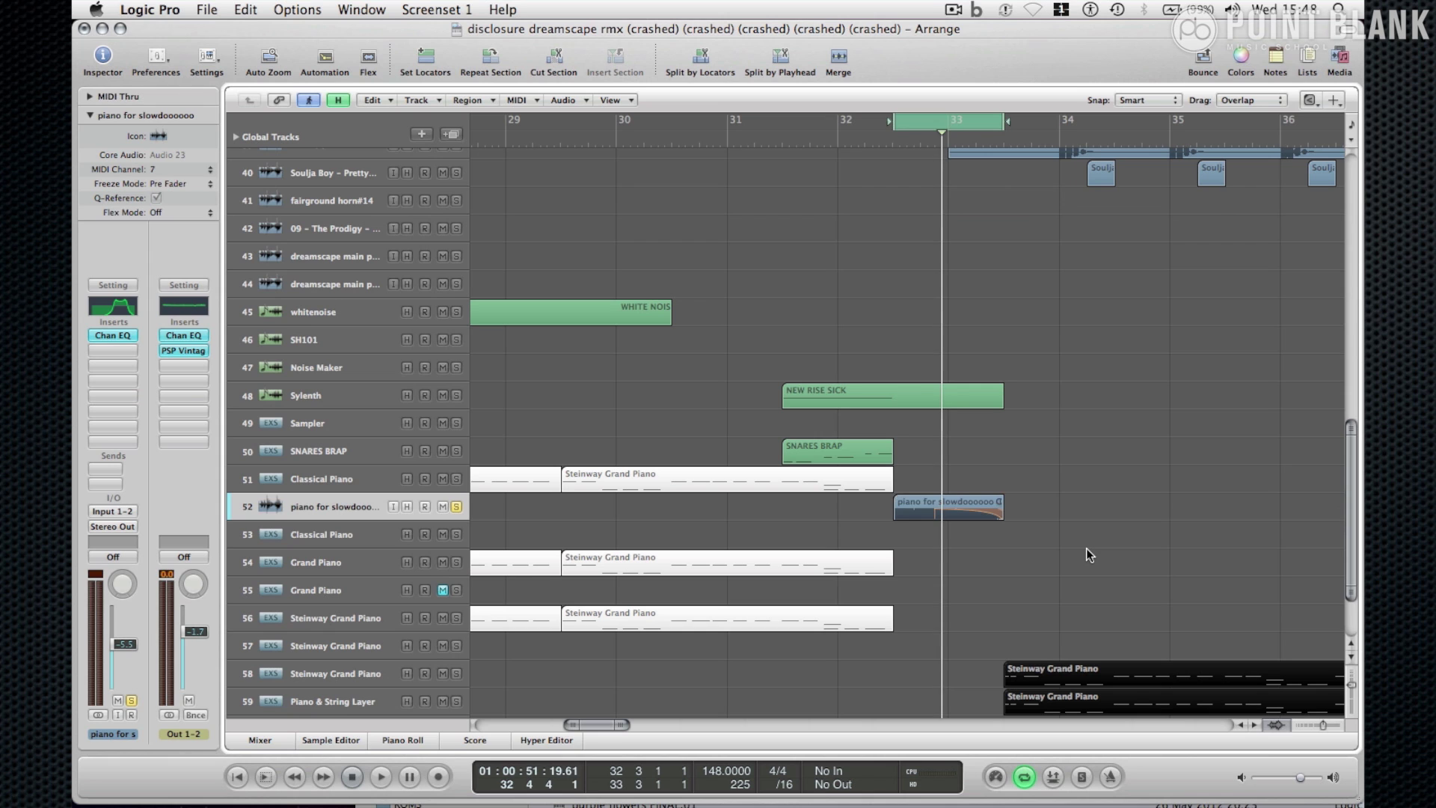
key(space)
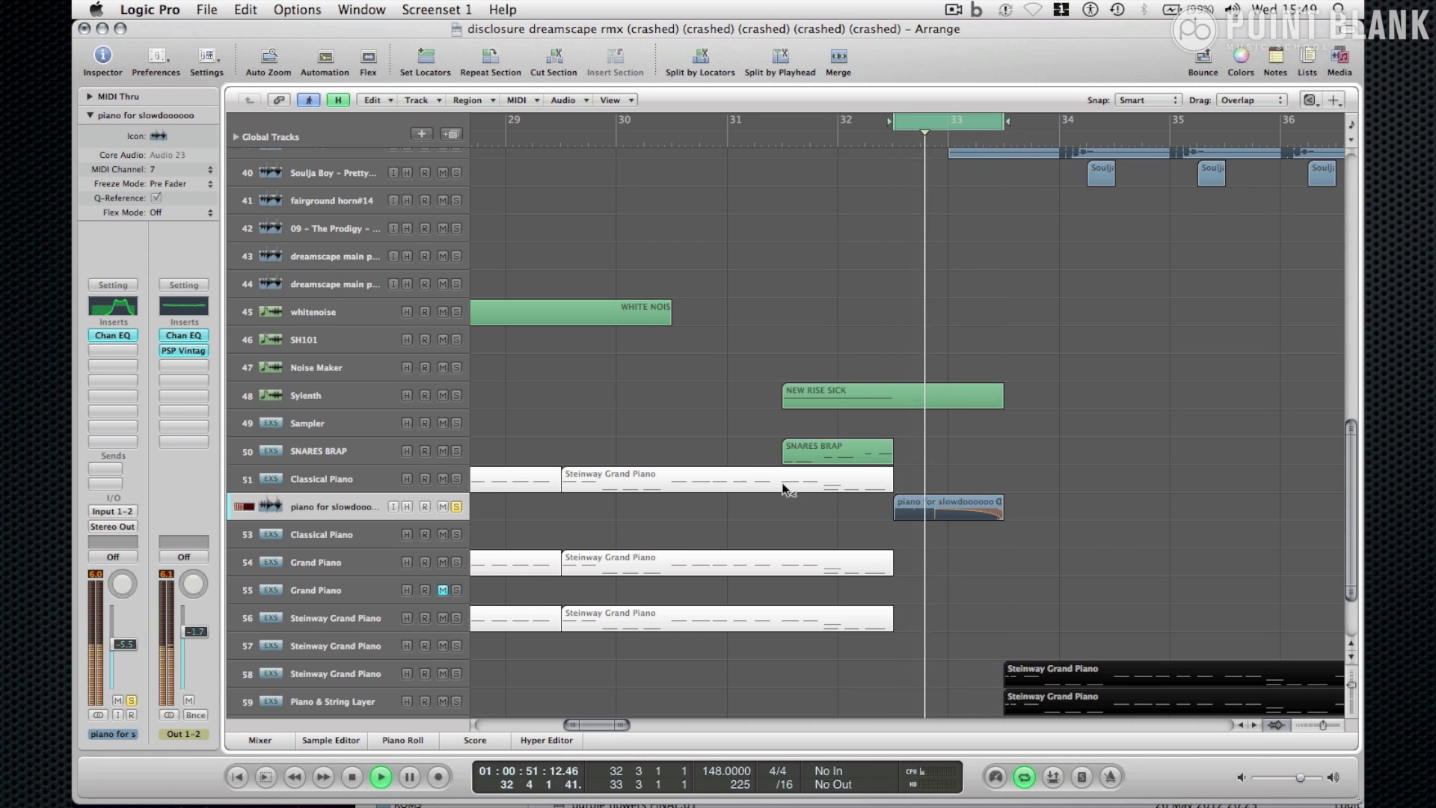
click(116, 335)
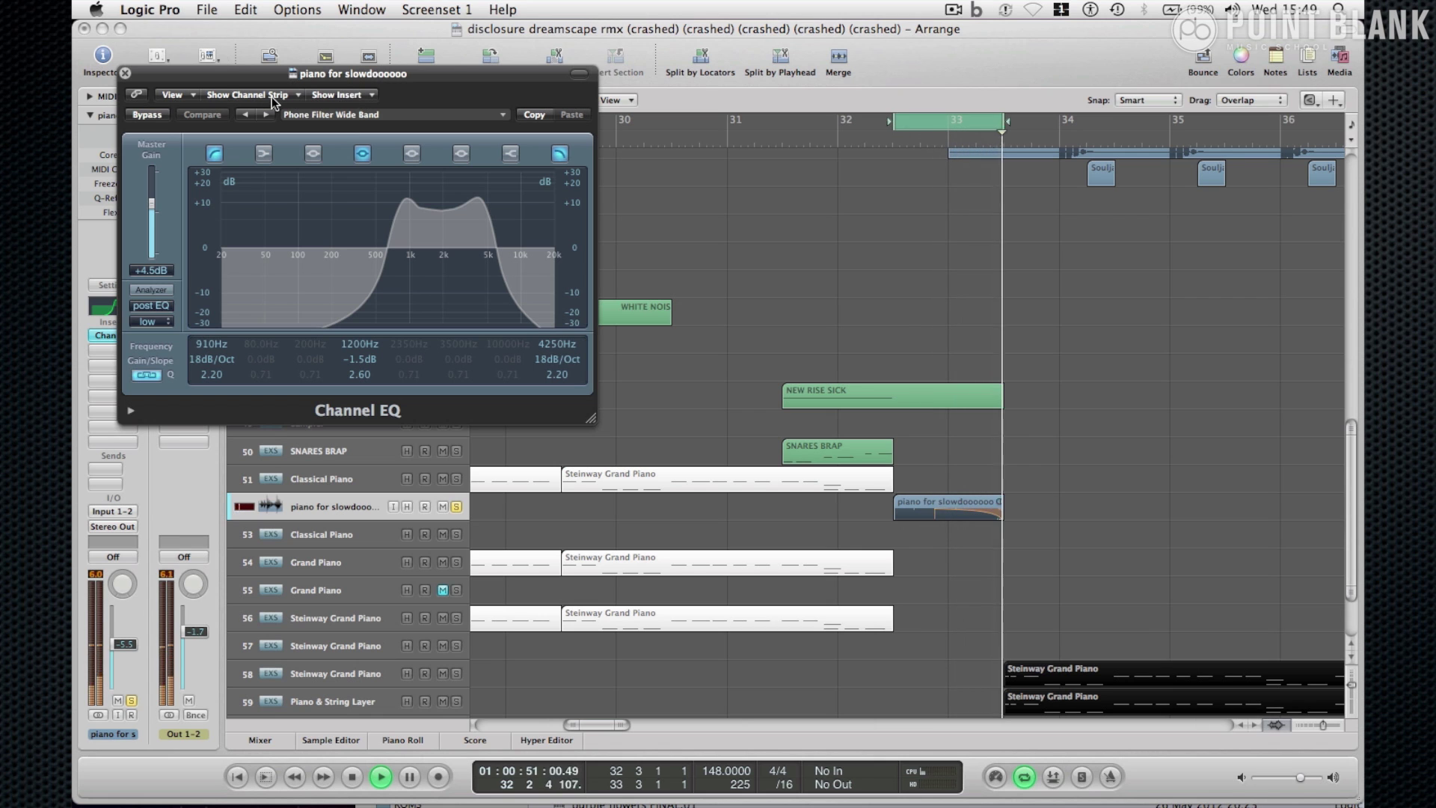
click(126, 73)
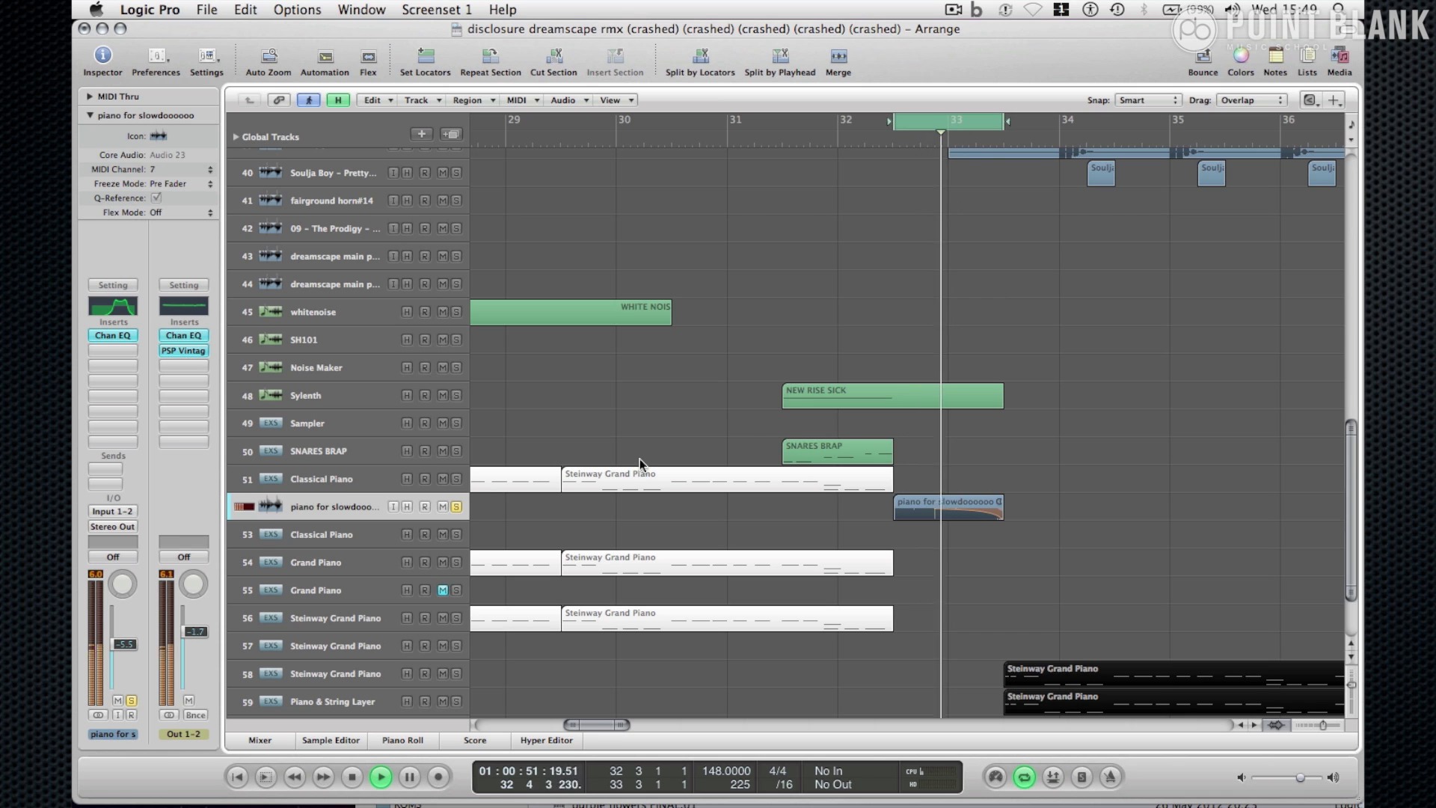
scroll(814, 433, down, 3)
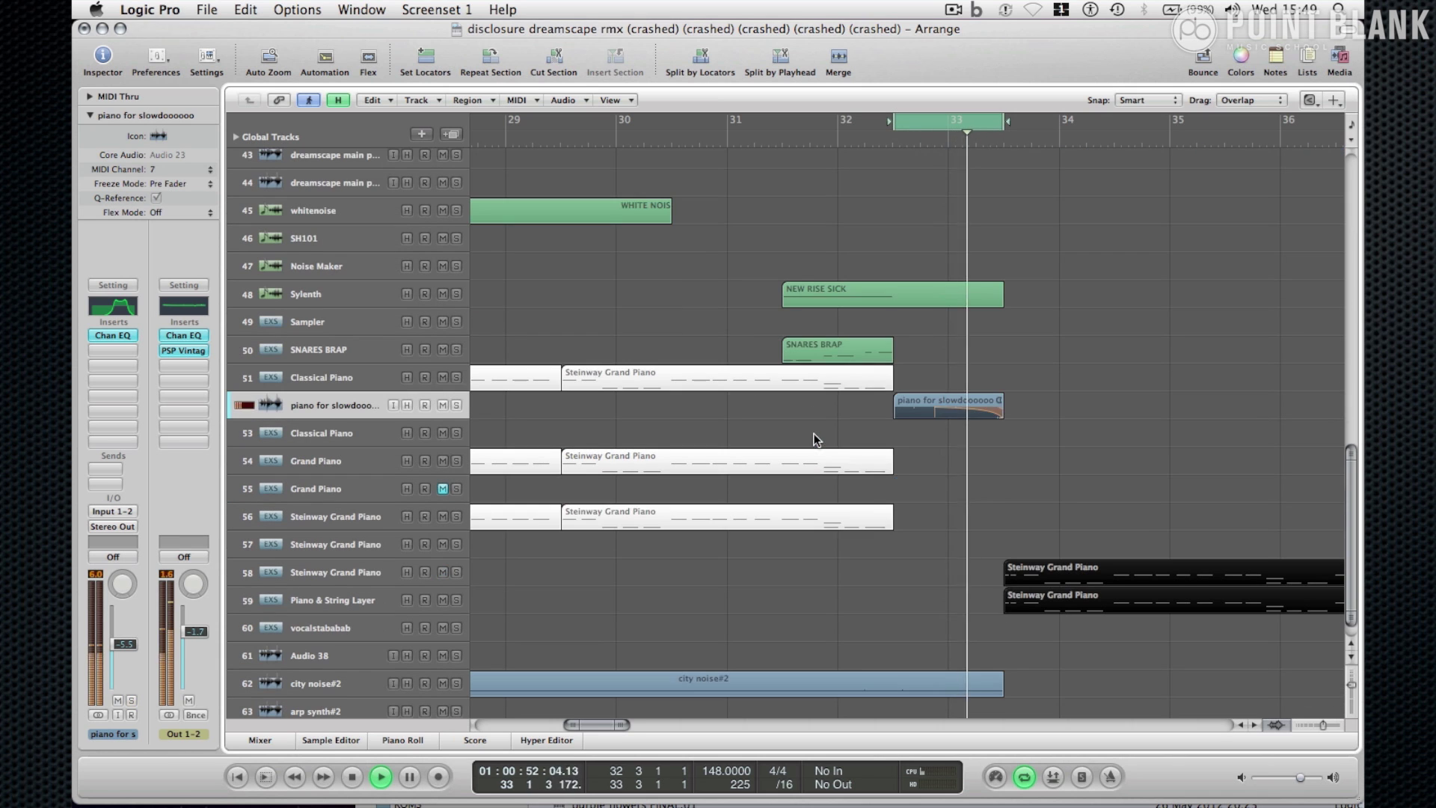
- Turn cycle mode off, play on into the section from bar 33, and briefly solo the FX BLOOP track
scroll(1085, 497, right, 5)
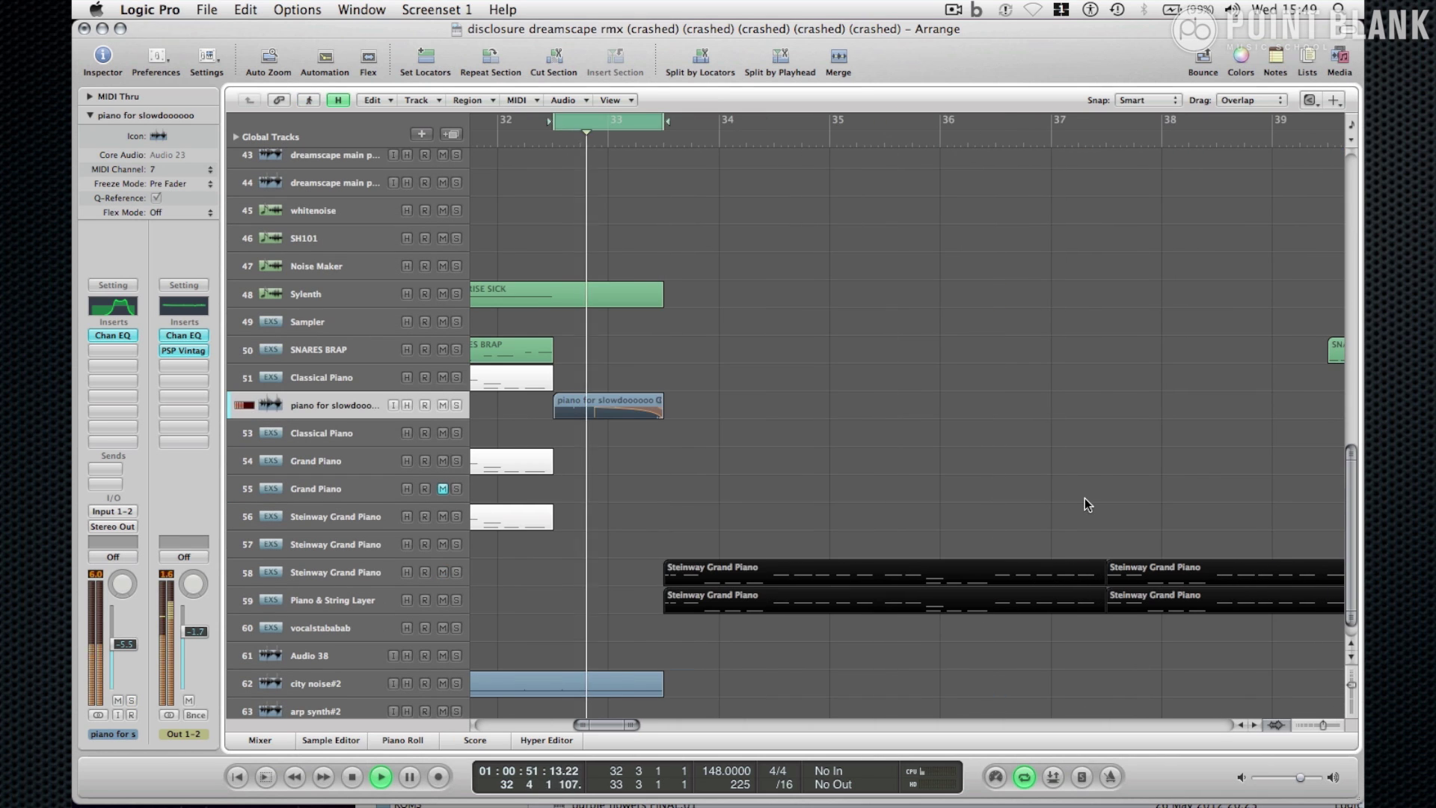
click(624, 131)
drag(1323, 725, 1317, 725)
scroll(1032, 557, down, 2)
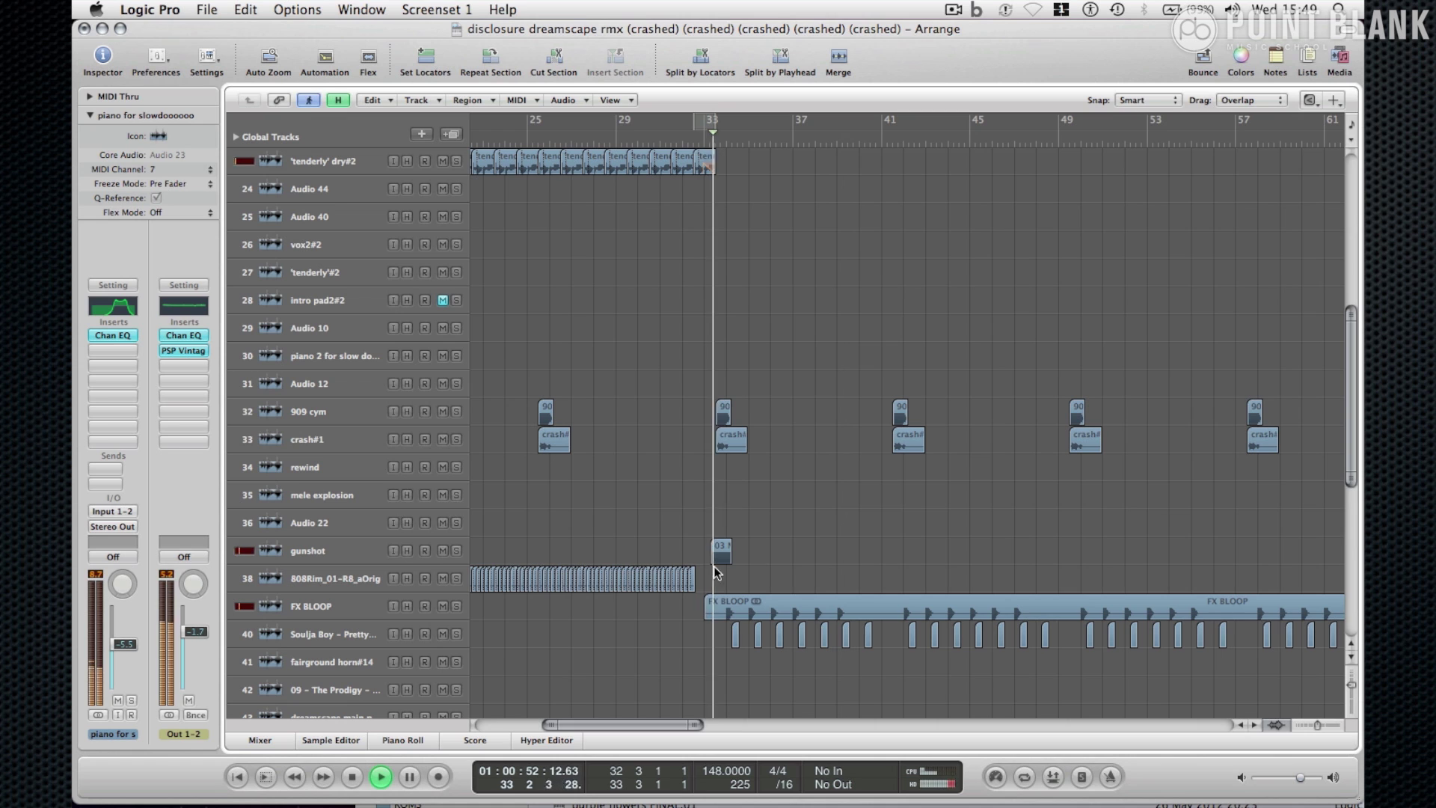
click(454, 606)
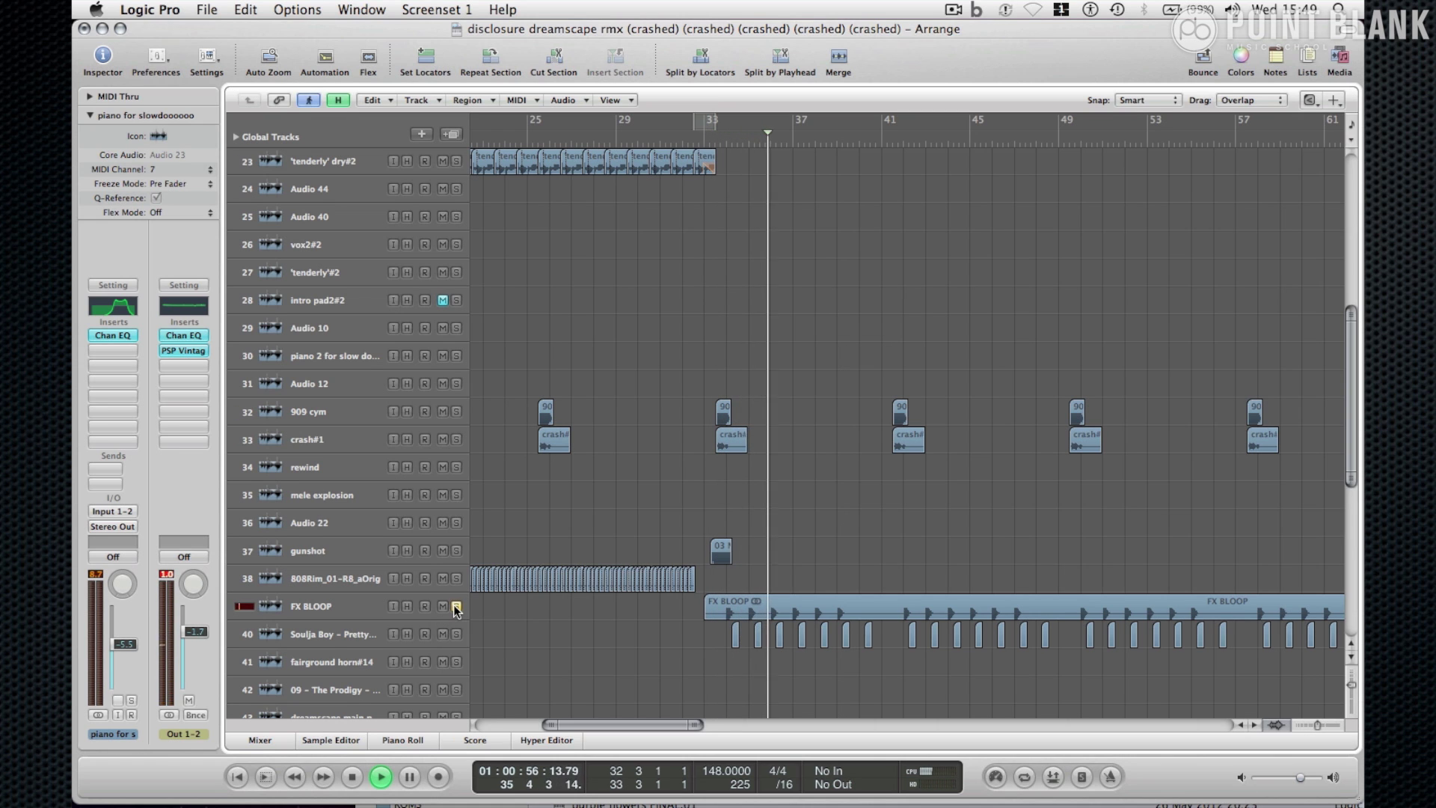
click(455, 606)
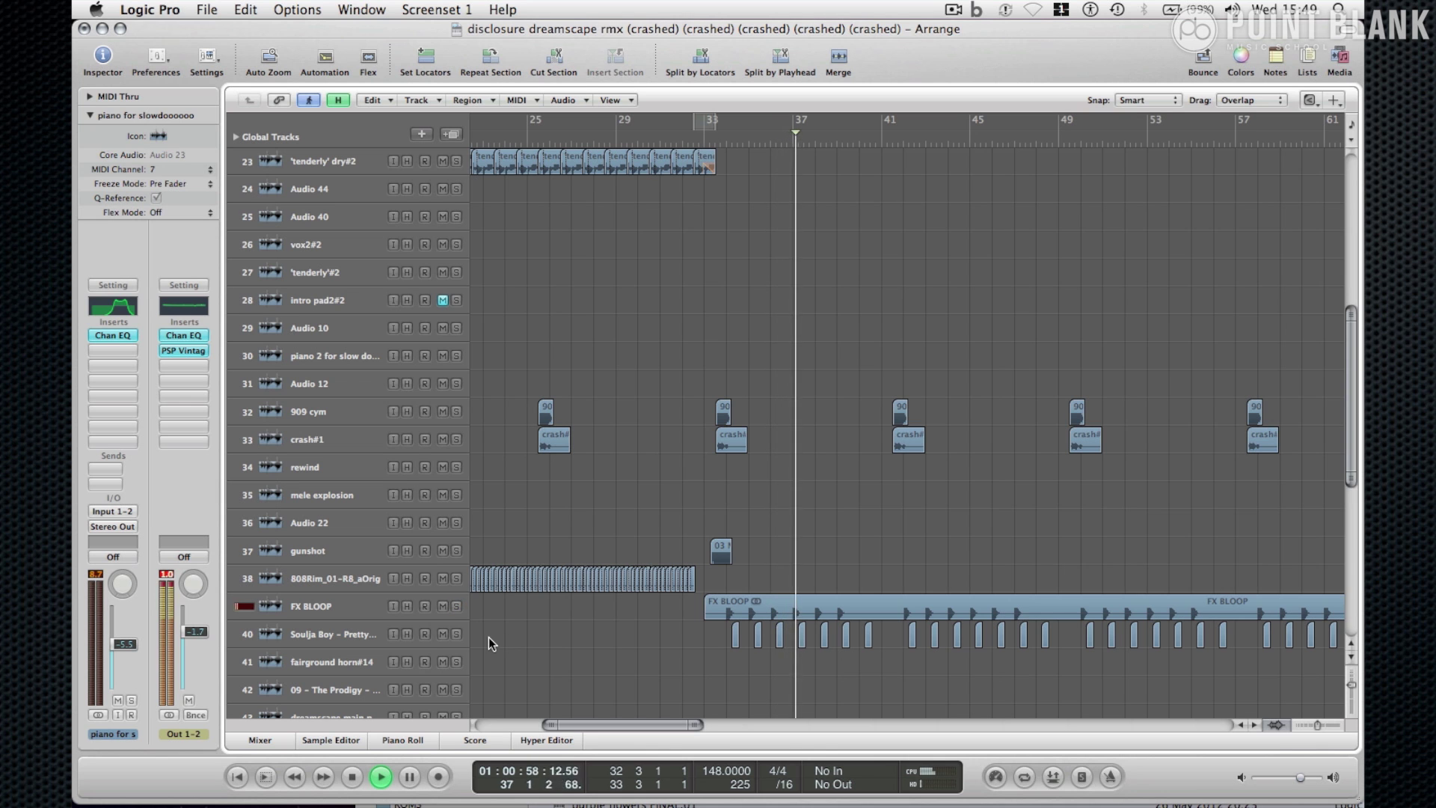
- Solo and select the 'yeah/move'#2 vocal track to hear its part, unsolo it, and stop playback
scroll(487, 643, up, 6)
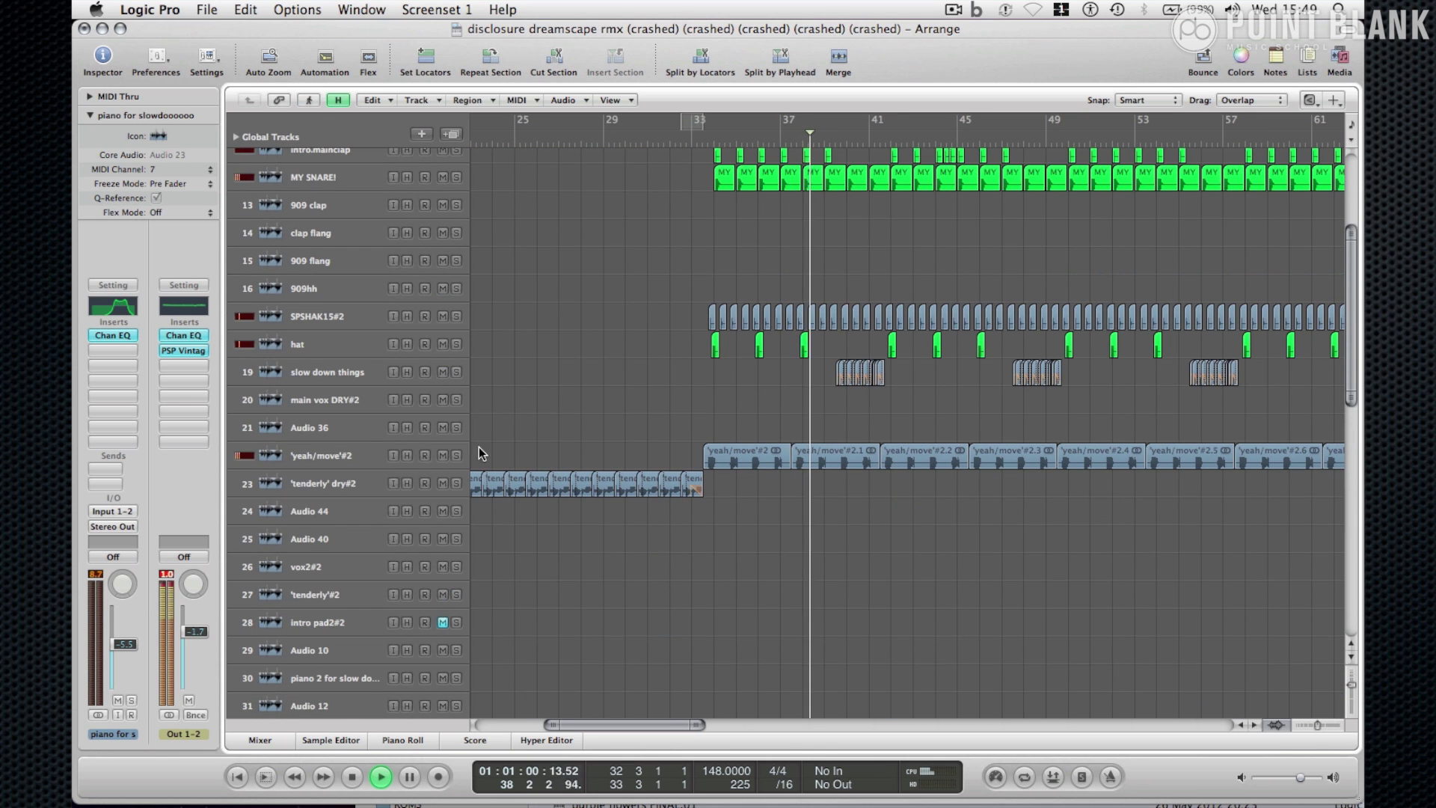
click(456, 455)
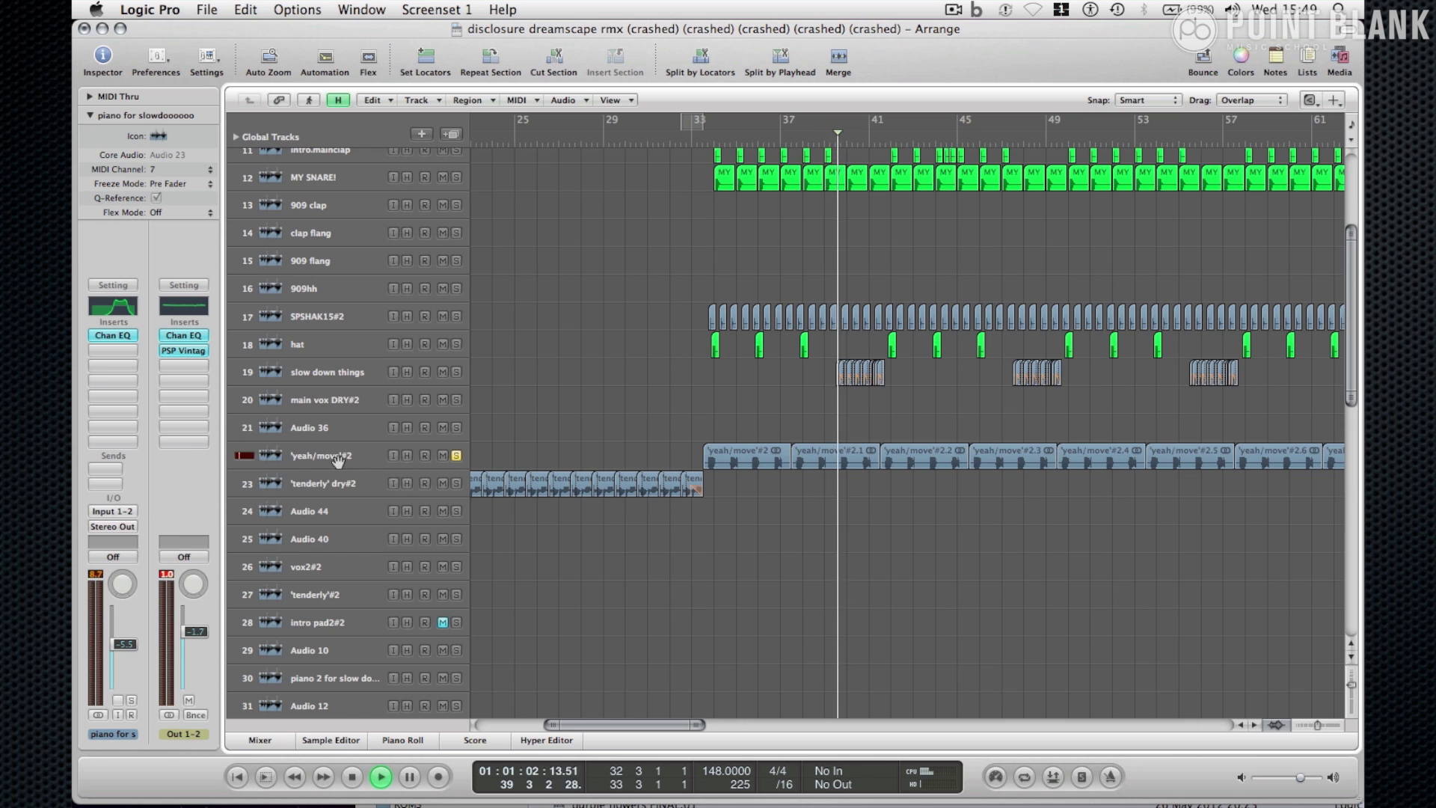
click(337, 458)
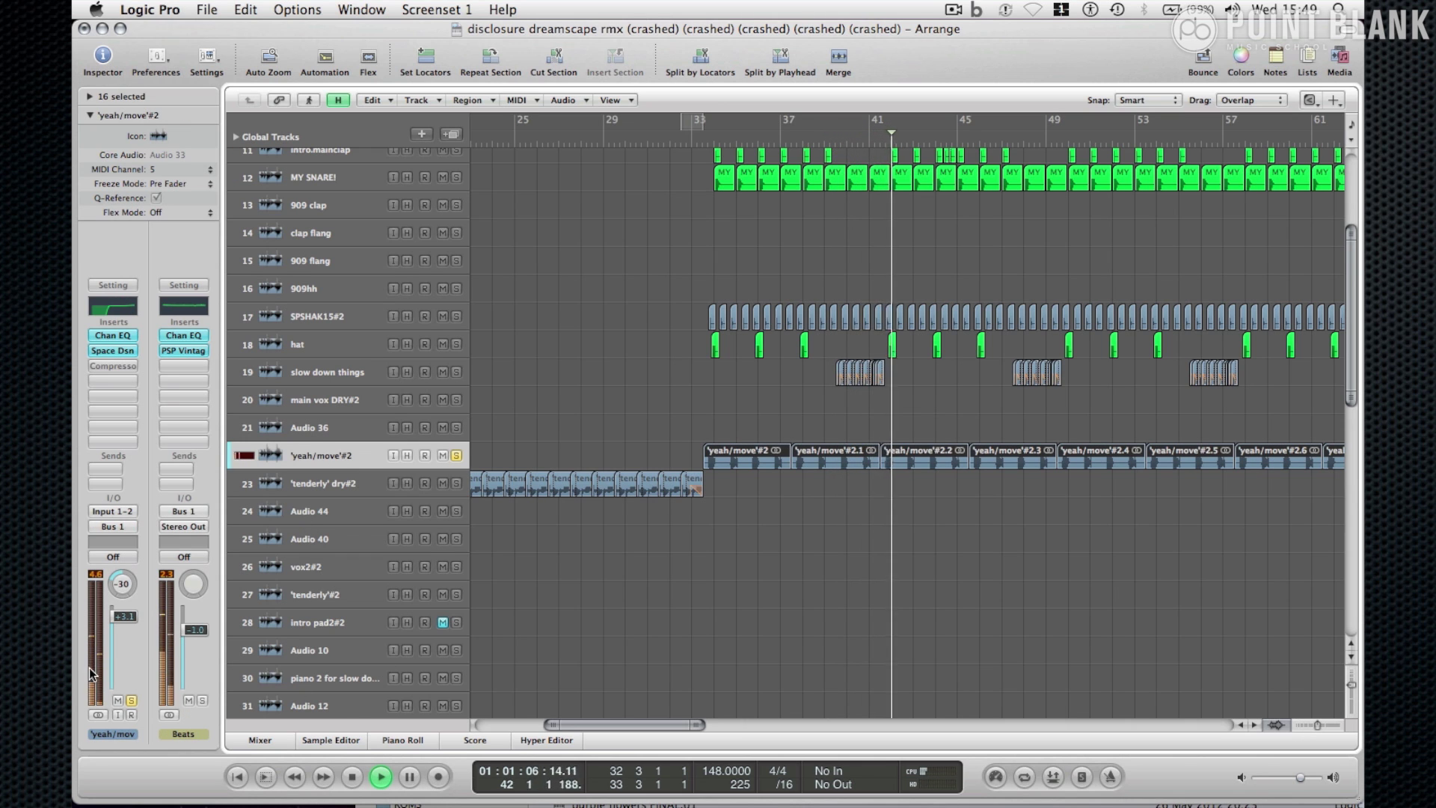
click(131, 700)
key(space)
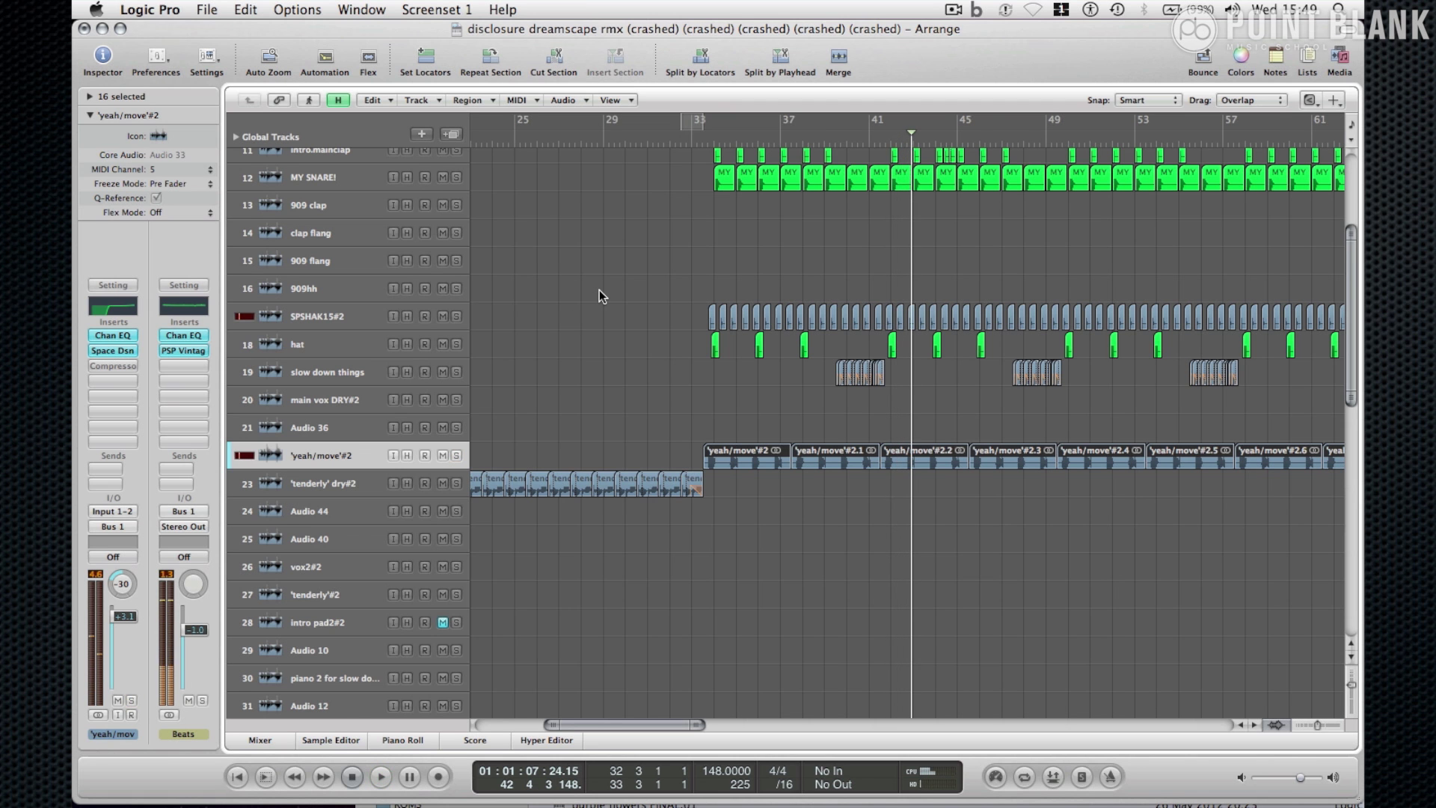
- Set the cycle range from 33 3 1 1 to 44 2 1 1 over the black Steinway Grand Piano regions
scroll(599, 289, up, 10)
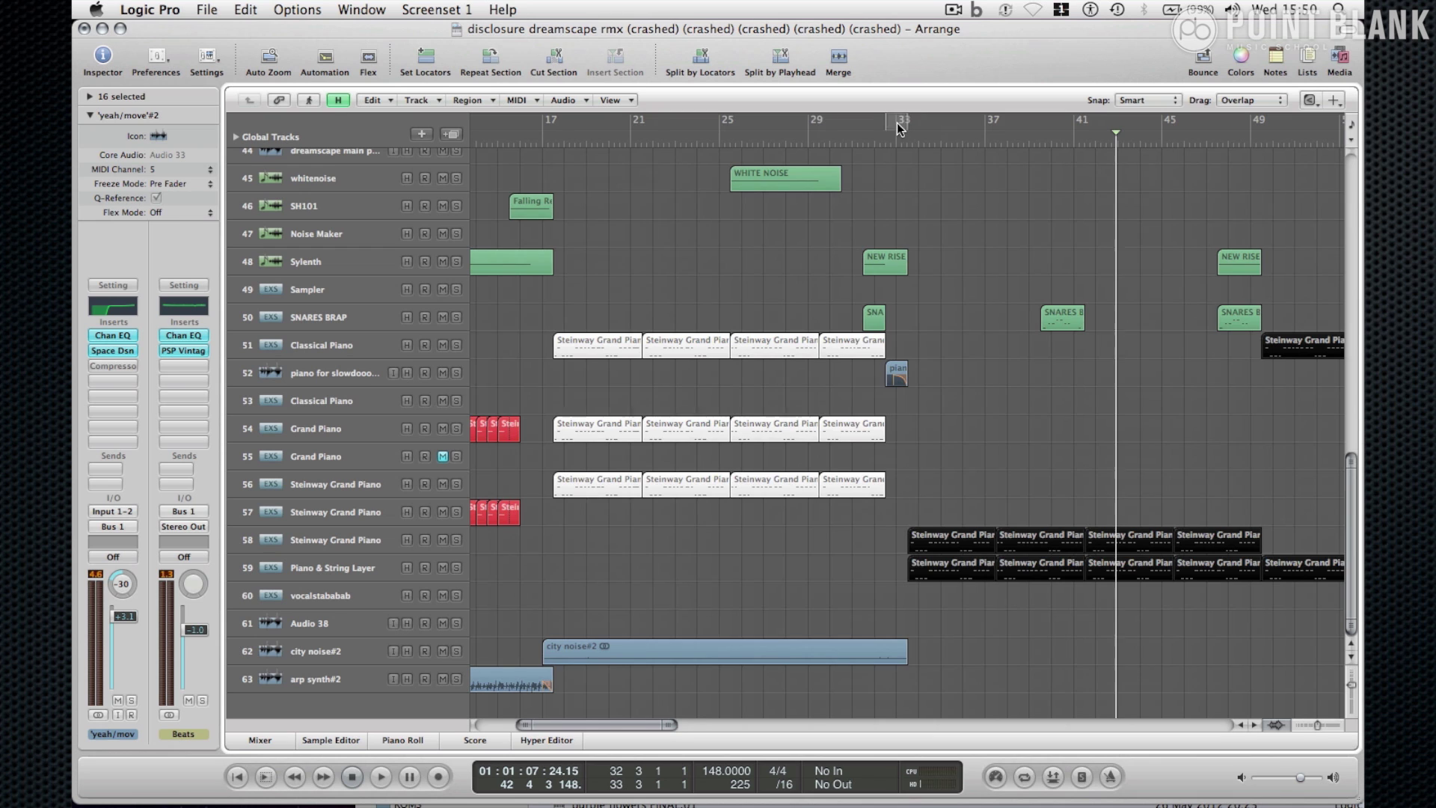
drag(898, 127, 1131, 116)
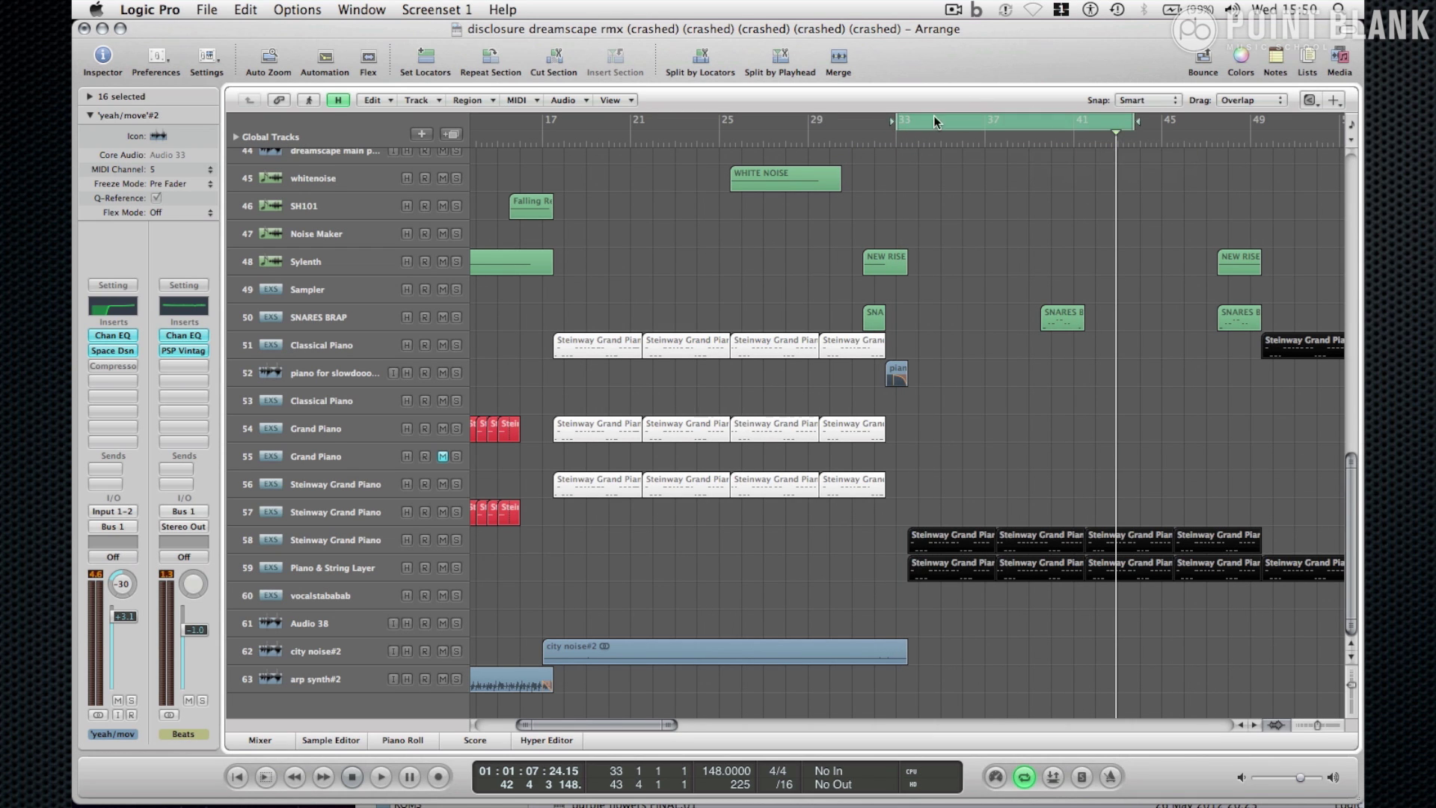
drag(926, 131, 936, 131)
- Inspect the EXS24 instruments on the Grand Piano track 54 and Steinway Grand Piano track 58
click(298, 554)
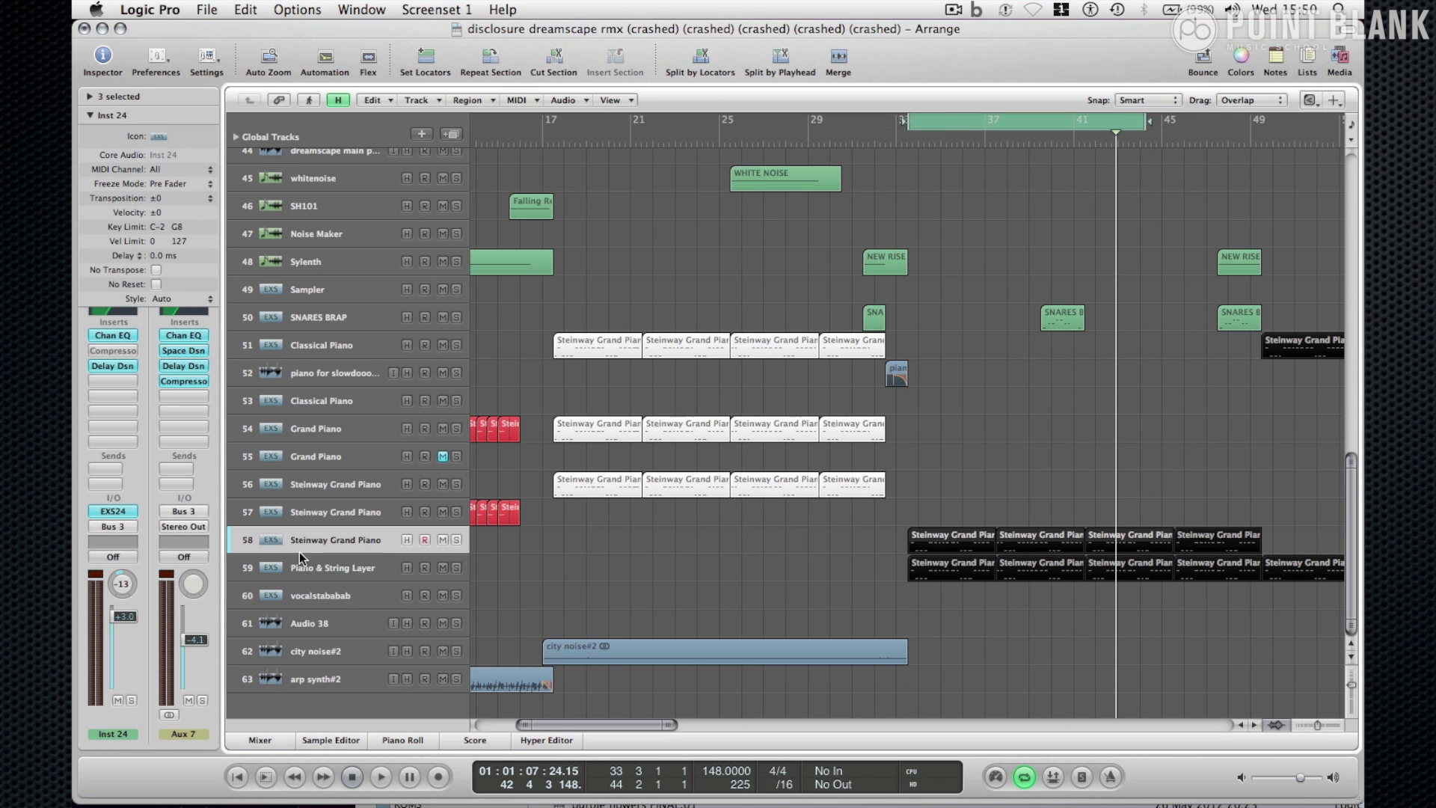
click(286, 429)
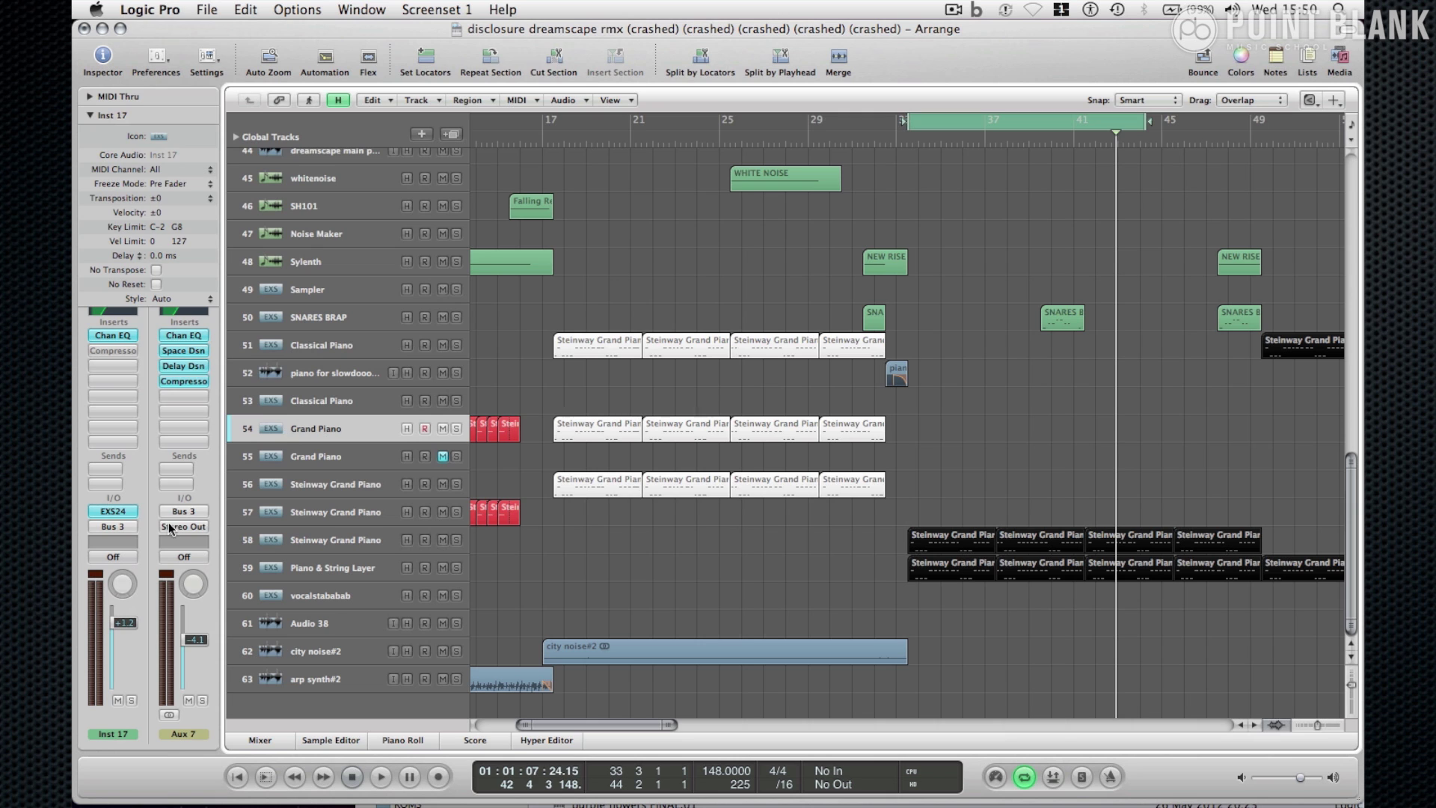
click(119, 512)
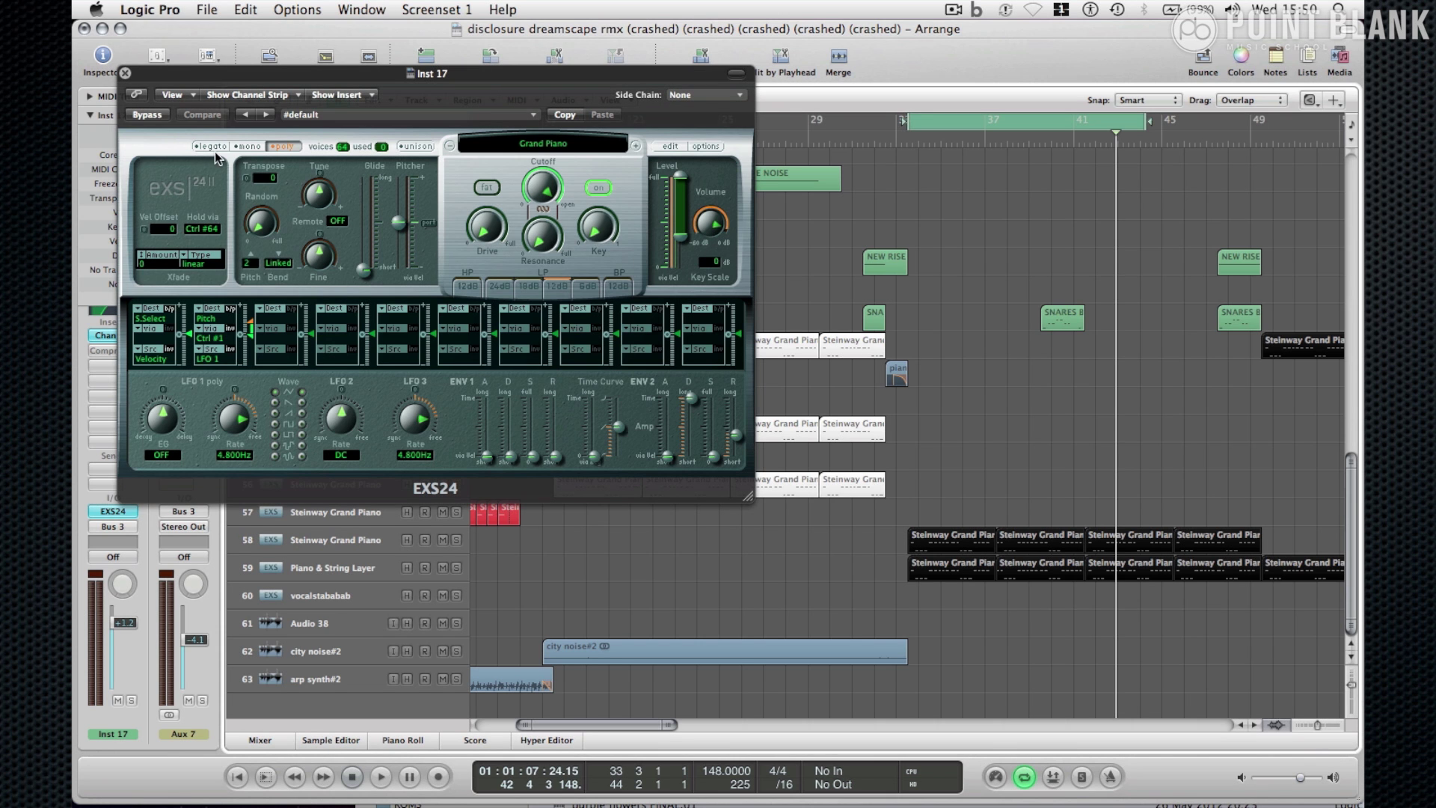
click(126, 73)
click(330, 551)
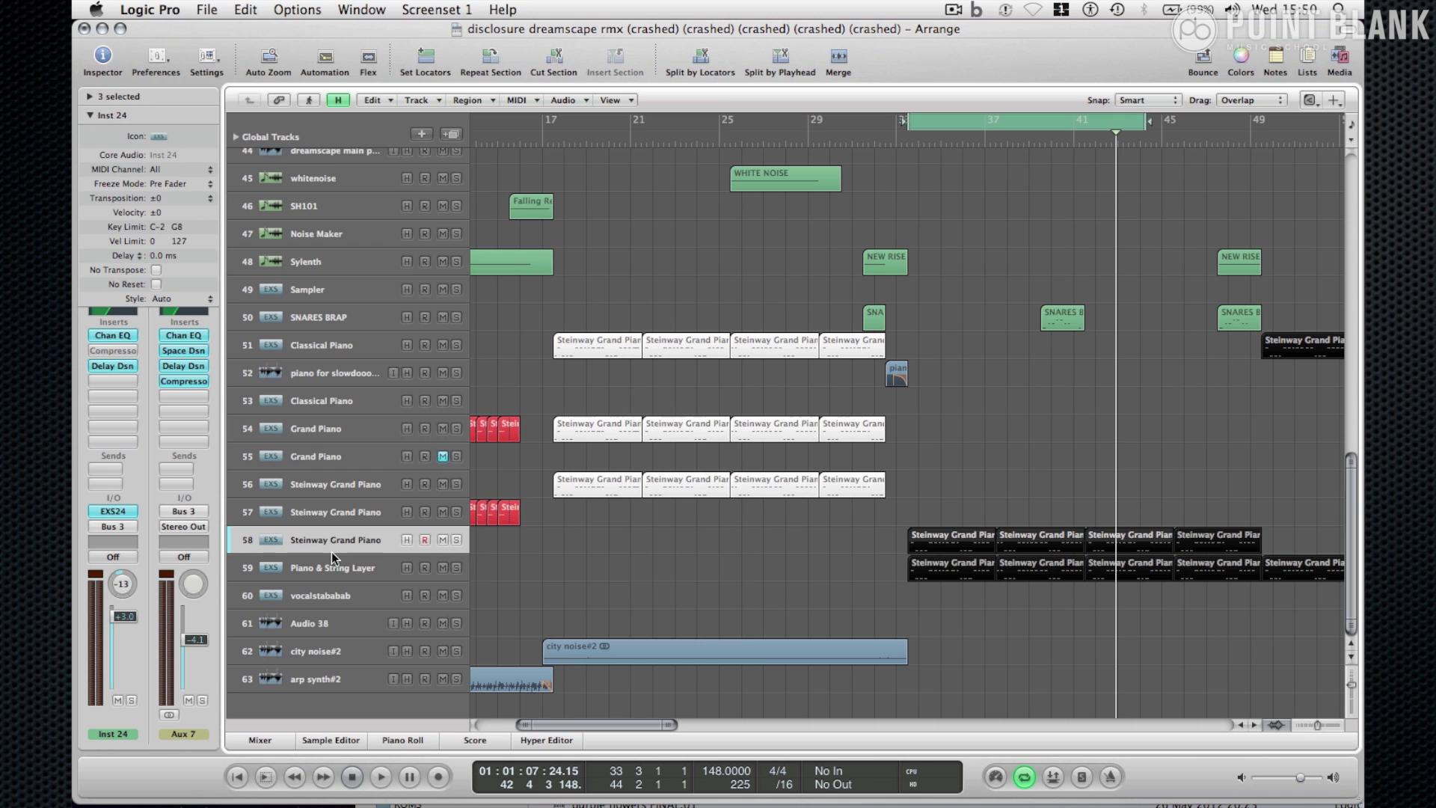
click(118, 512)
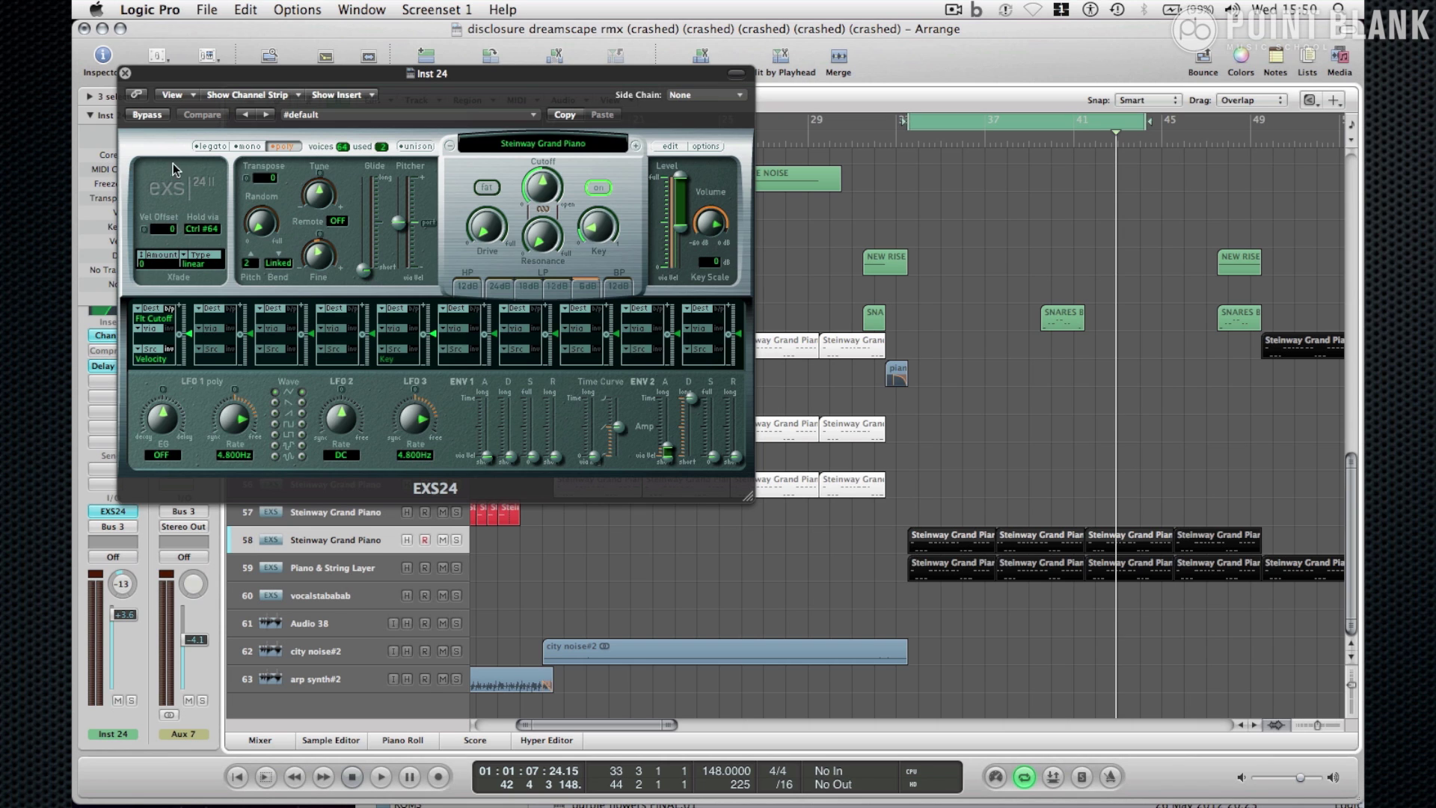
click(124, 74)
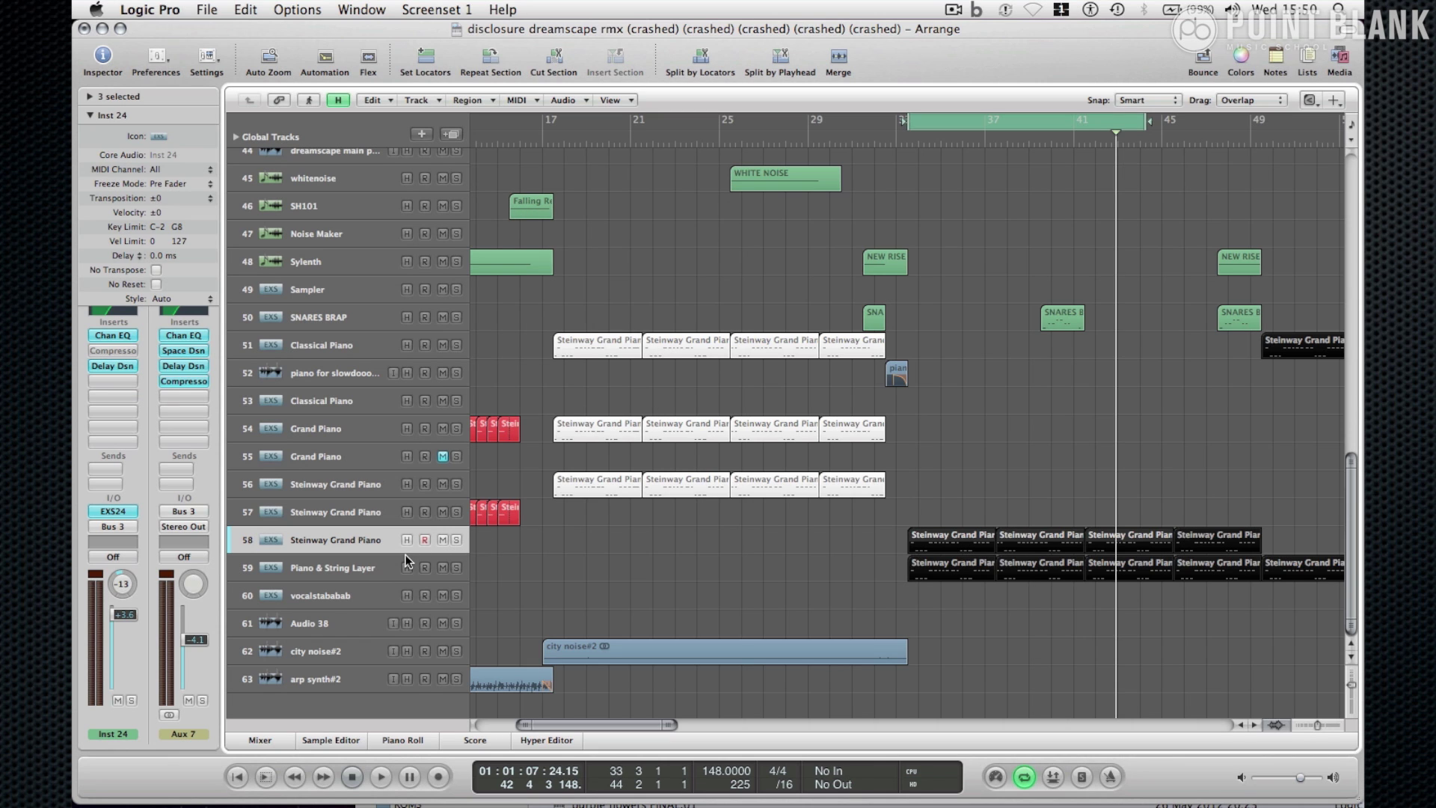
- Play the loop with Steinway Grand Piano track 58 and Piano & String Layer soloed, unsolo them, and turn cycle mode off
key(space)
click(456, 540)
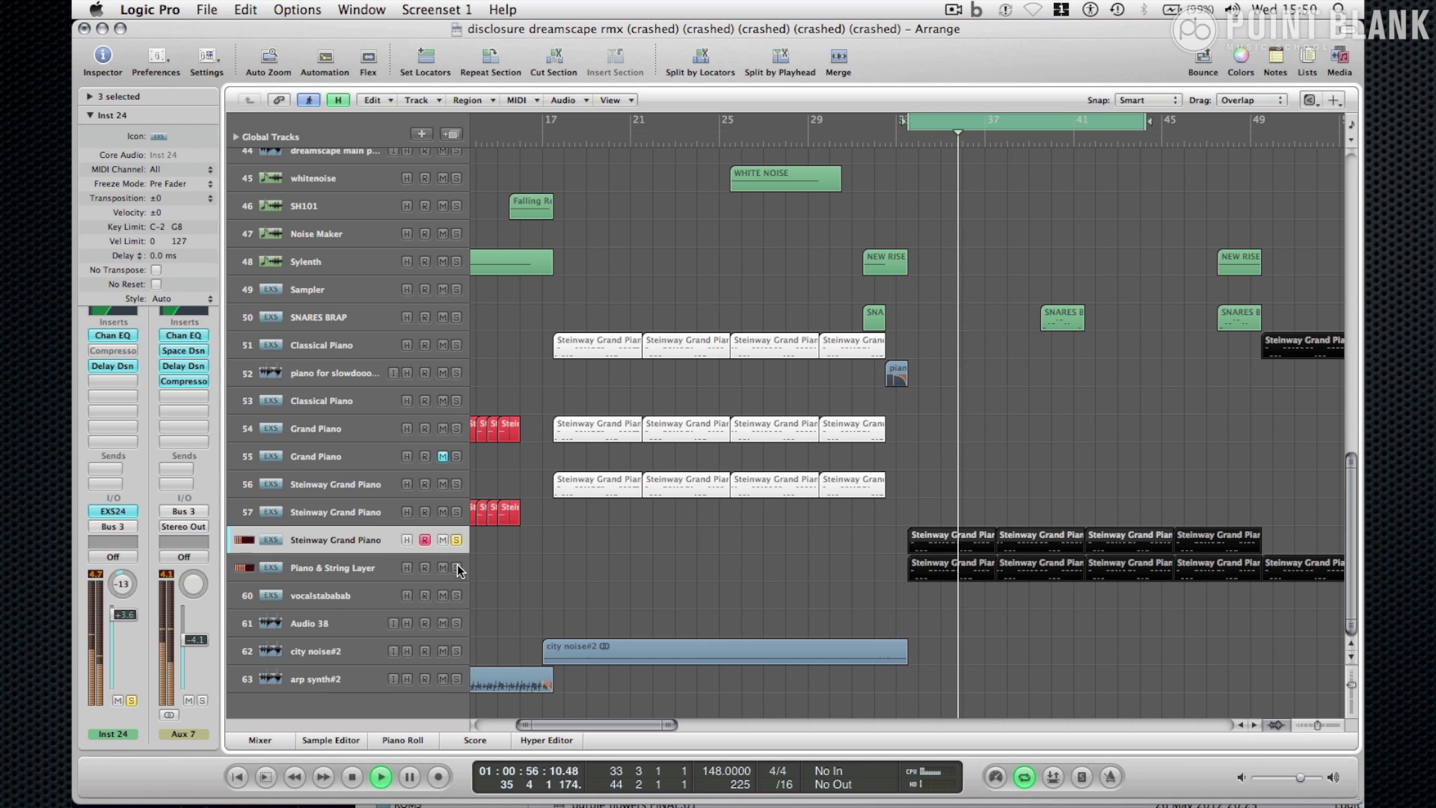
click(457, 567)
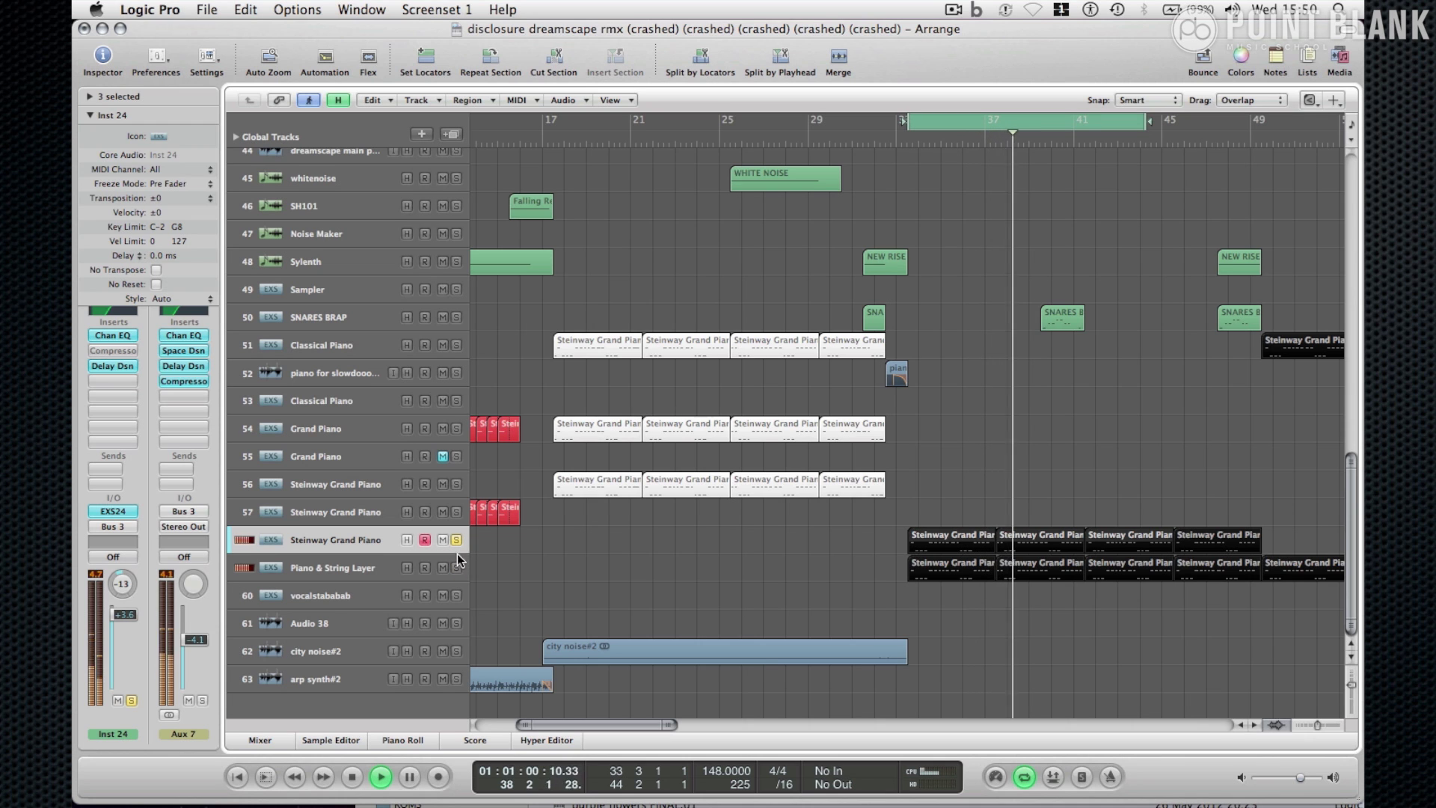
click(457, 543)
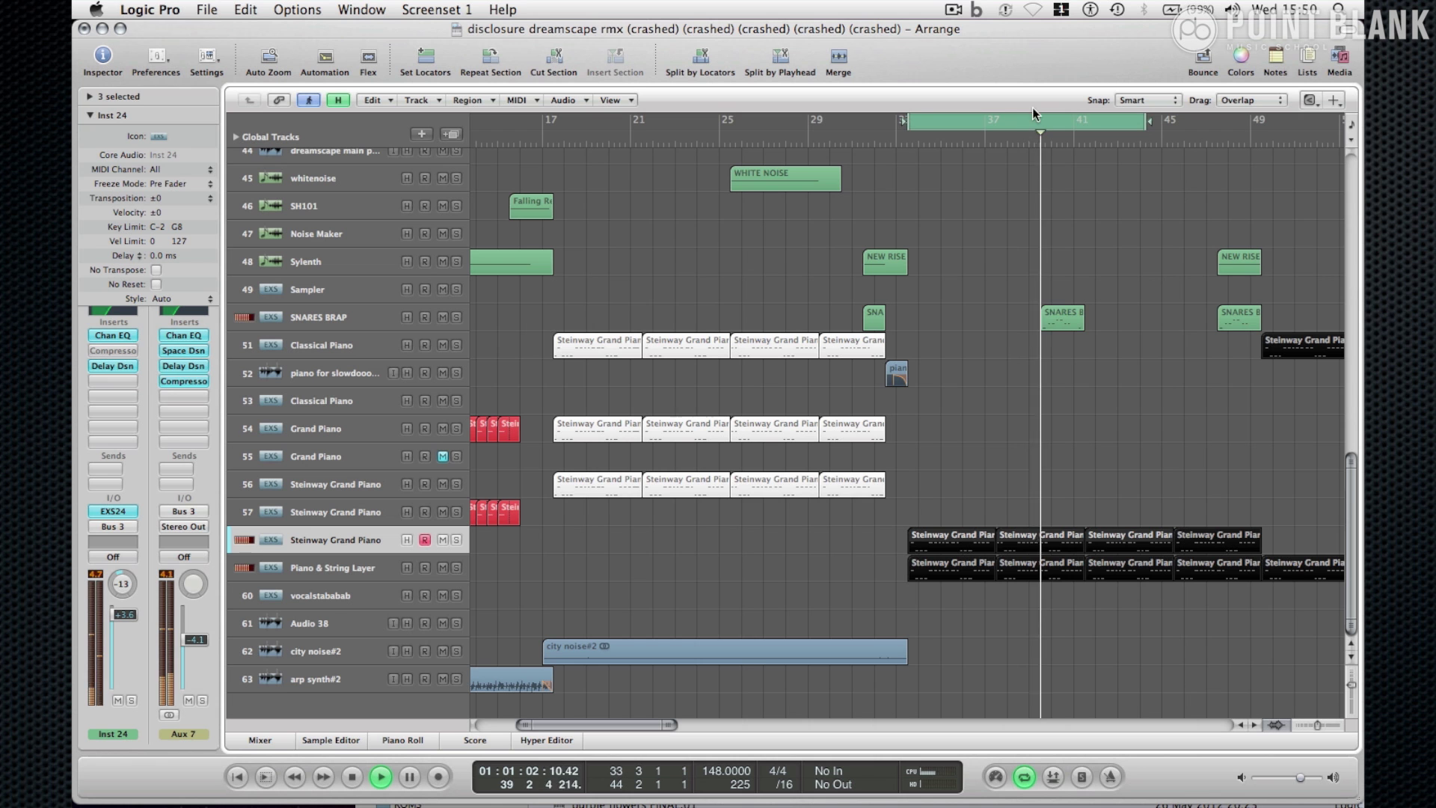
click(1033, 106)
scroll(1261, 320, up, 15)
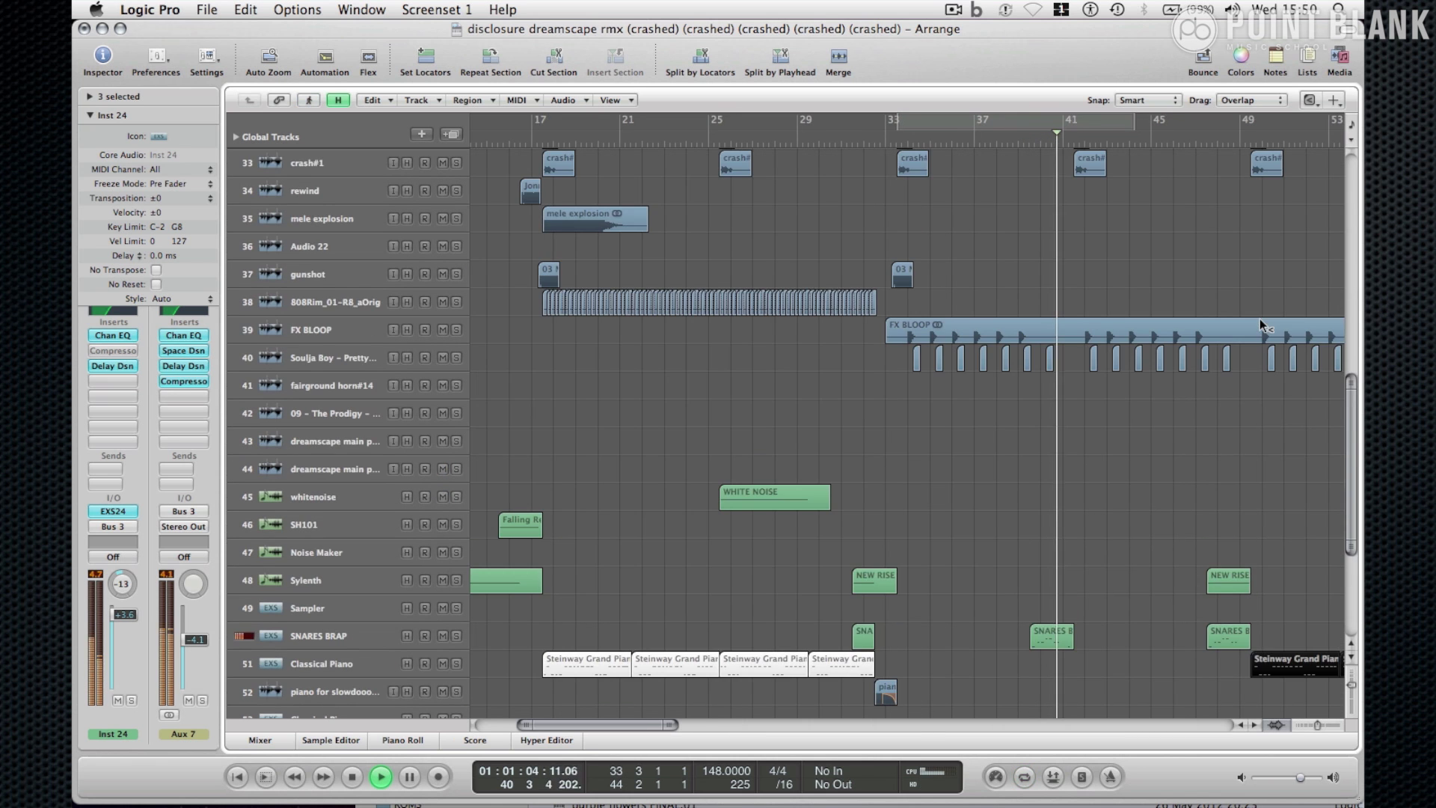
scroll(1260, 317, up, 7)
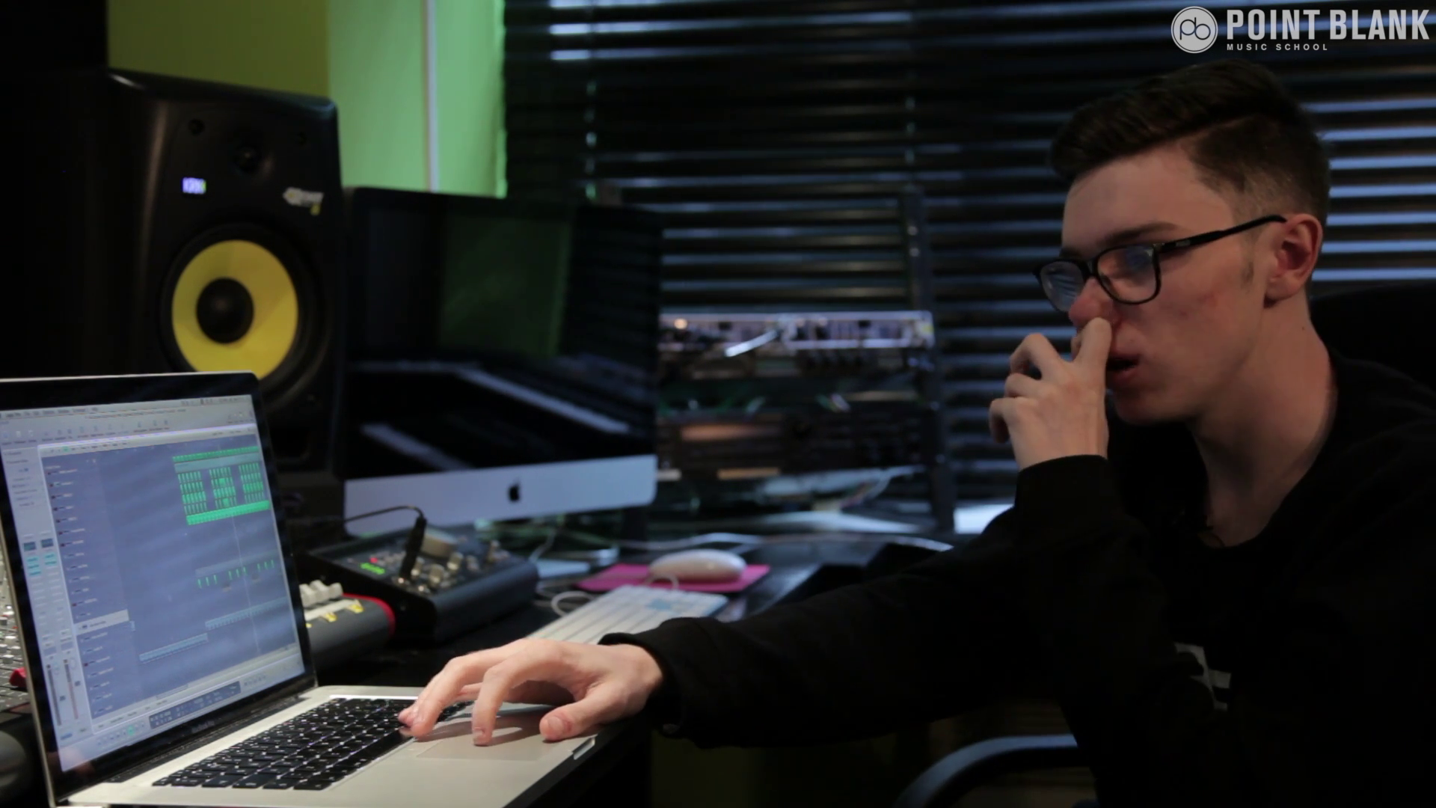
- Set the cycle range from 47 3 1 1 to 49 3 1 1 over the slow down things regions with that track soloed
scroll(1091, 472, up, 5)
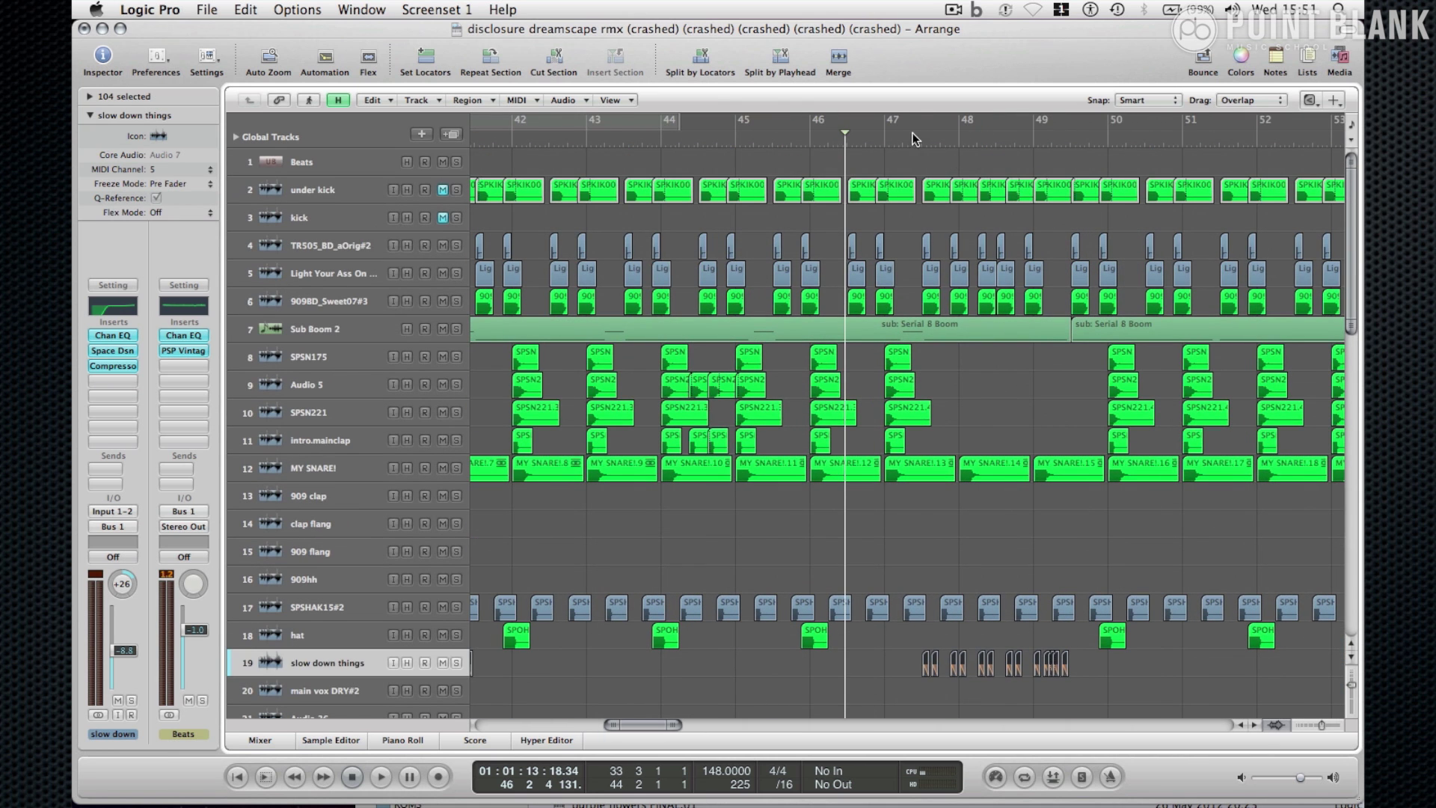
click(913, 132)
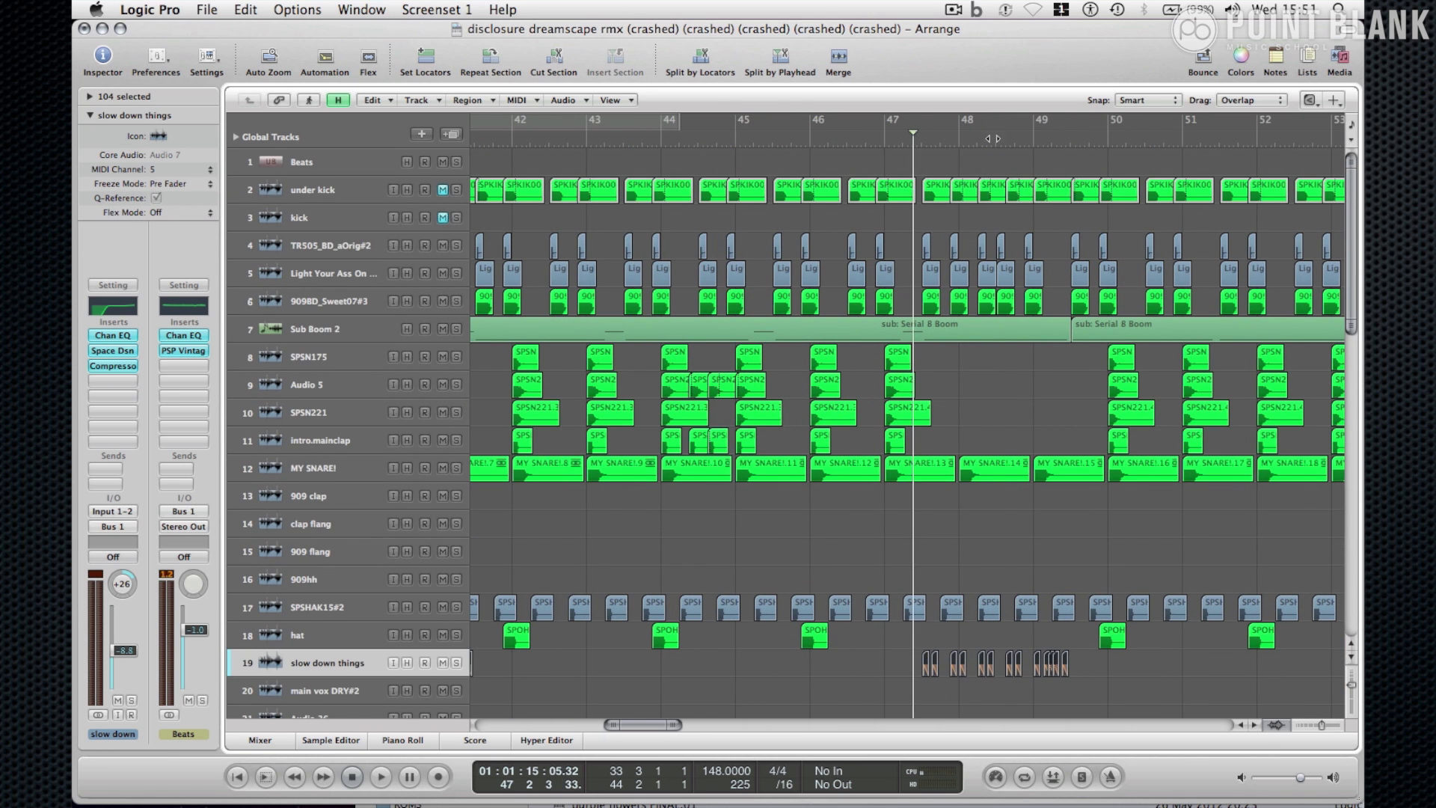
drag(913, 122, 978, 120)
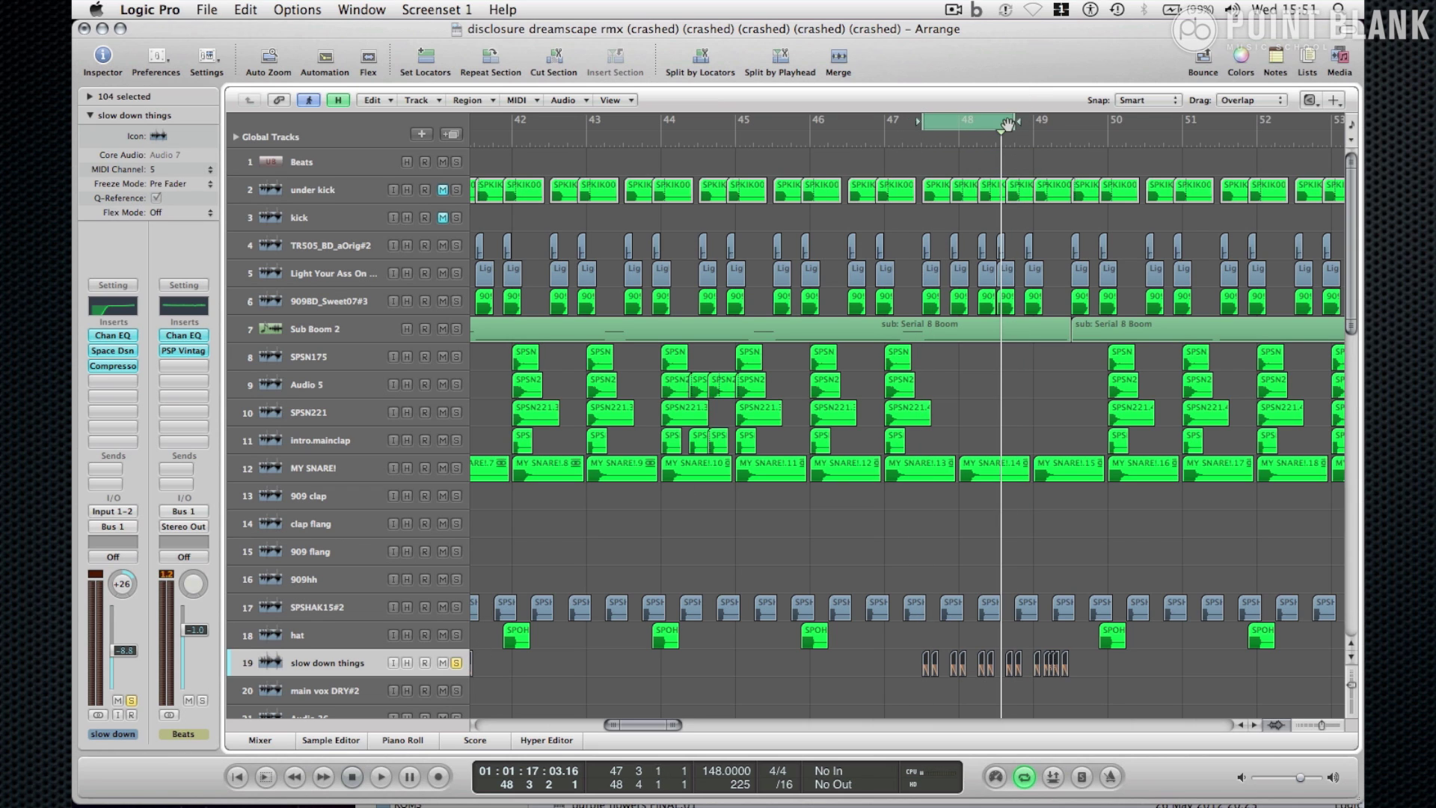
drag(1008, 124, 1068, 124)
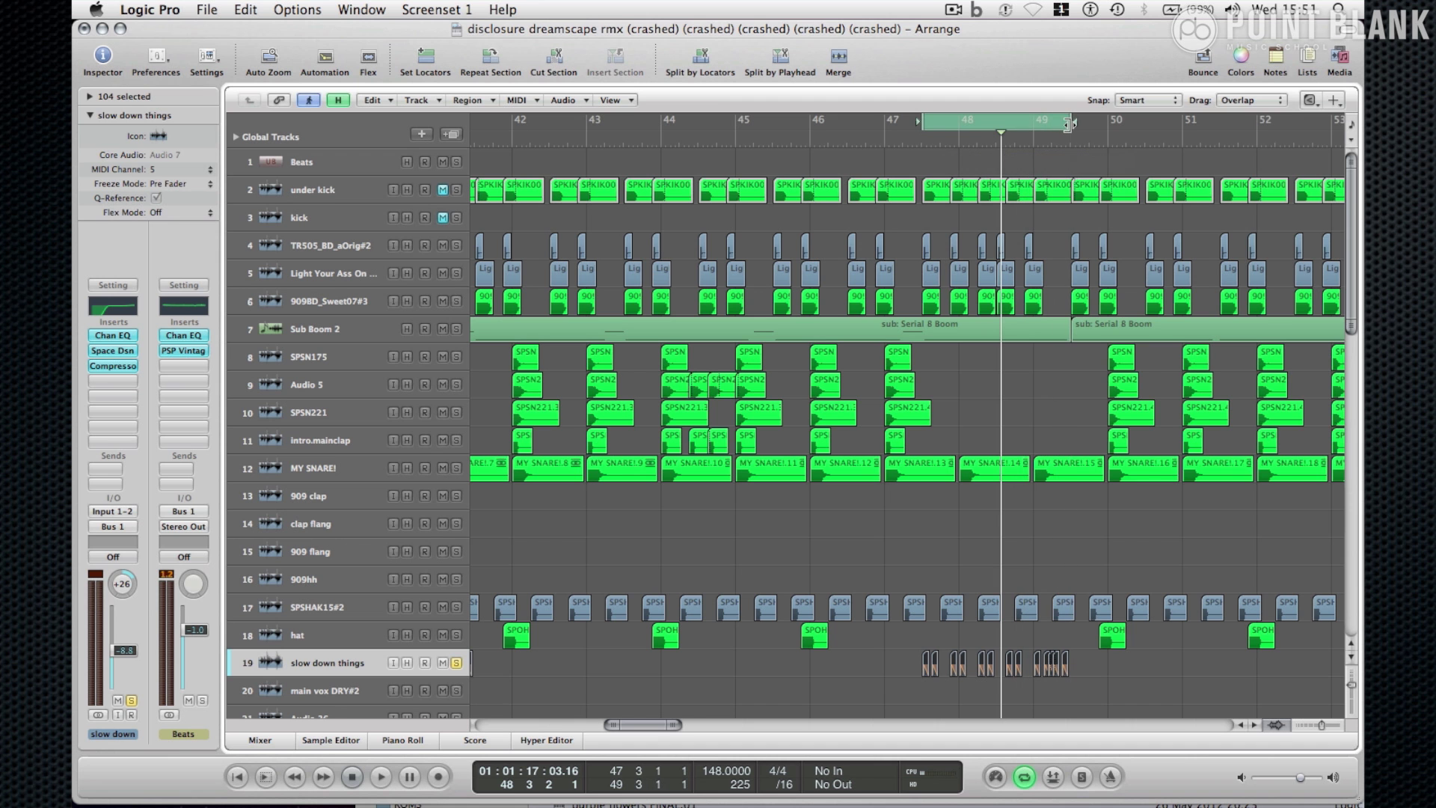
- Solo the SNARES BRAP track, then select the Sylenth track and play its NEW RISE SICK part
key(ctrl+Up)
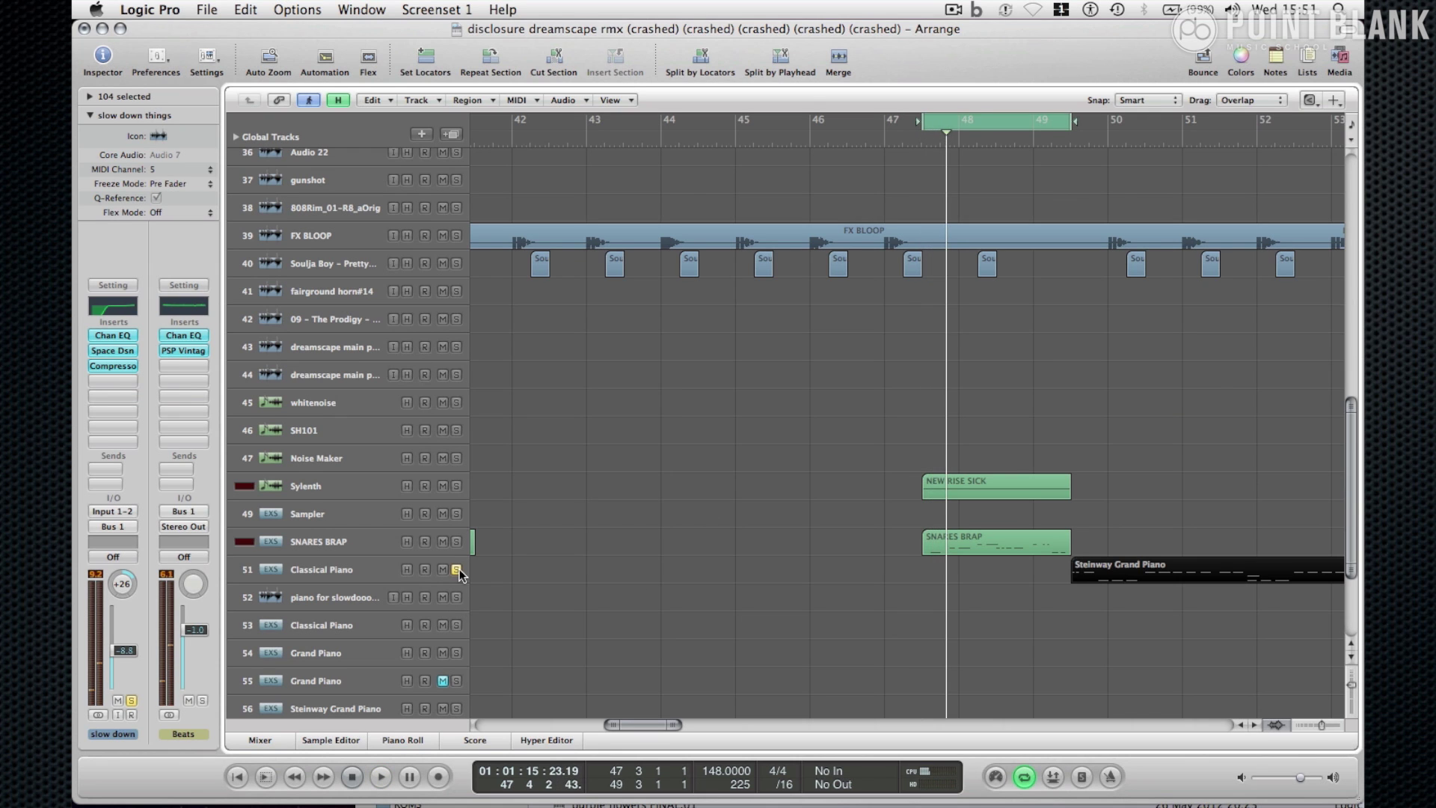
click(456, 541)
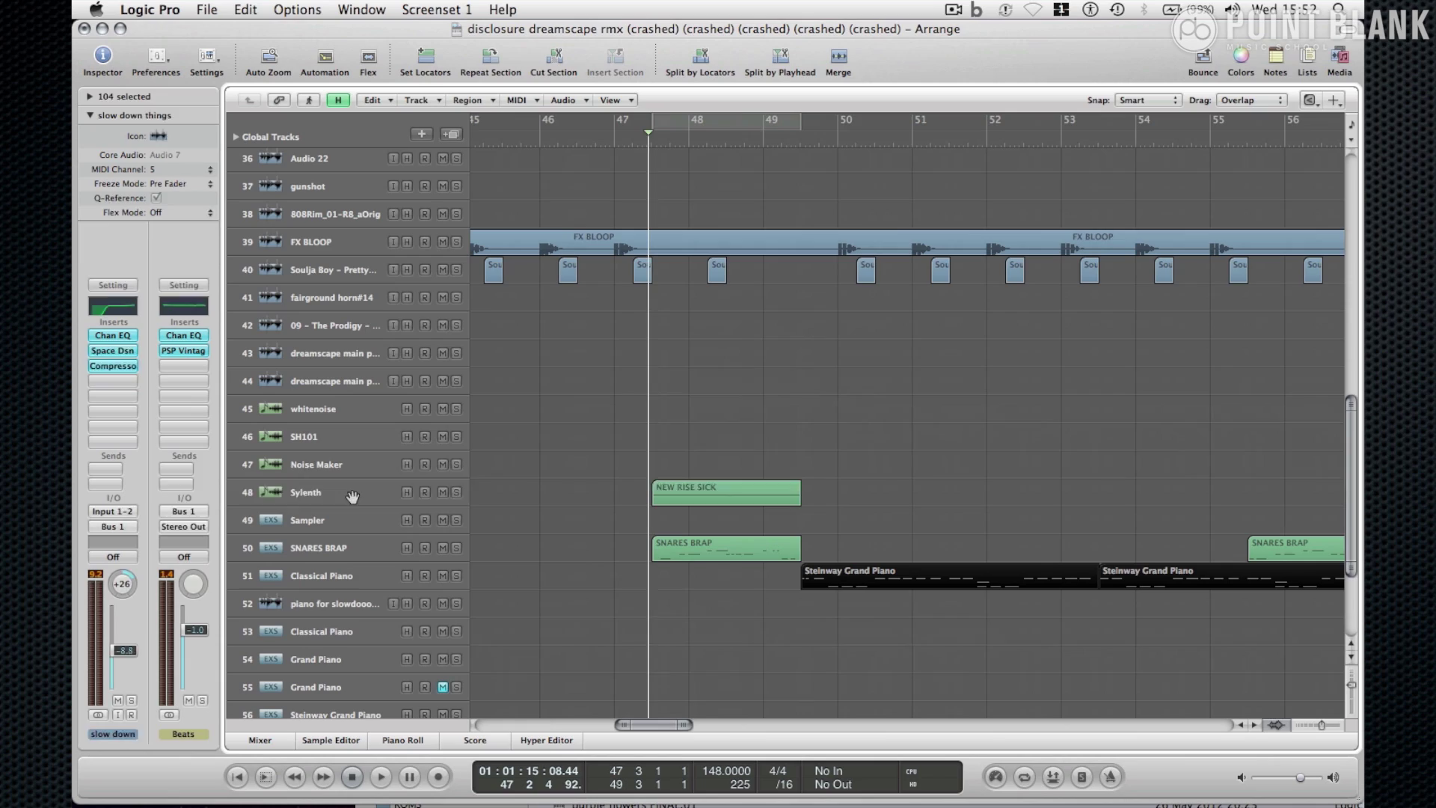
click(353, 497)
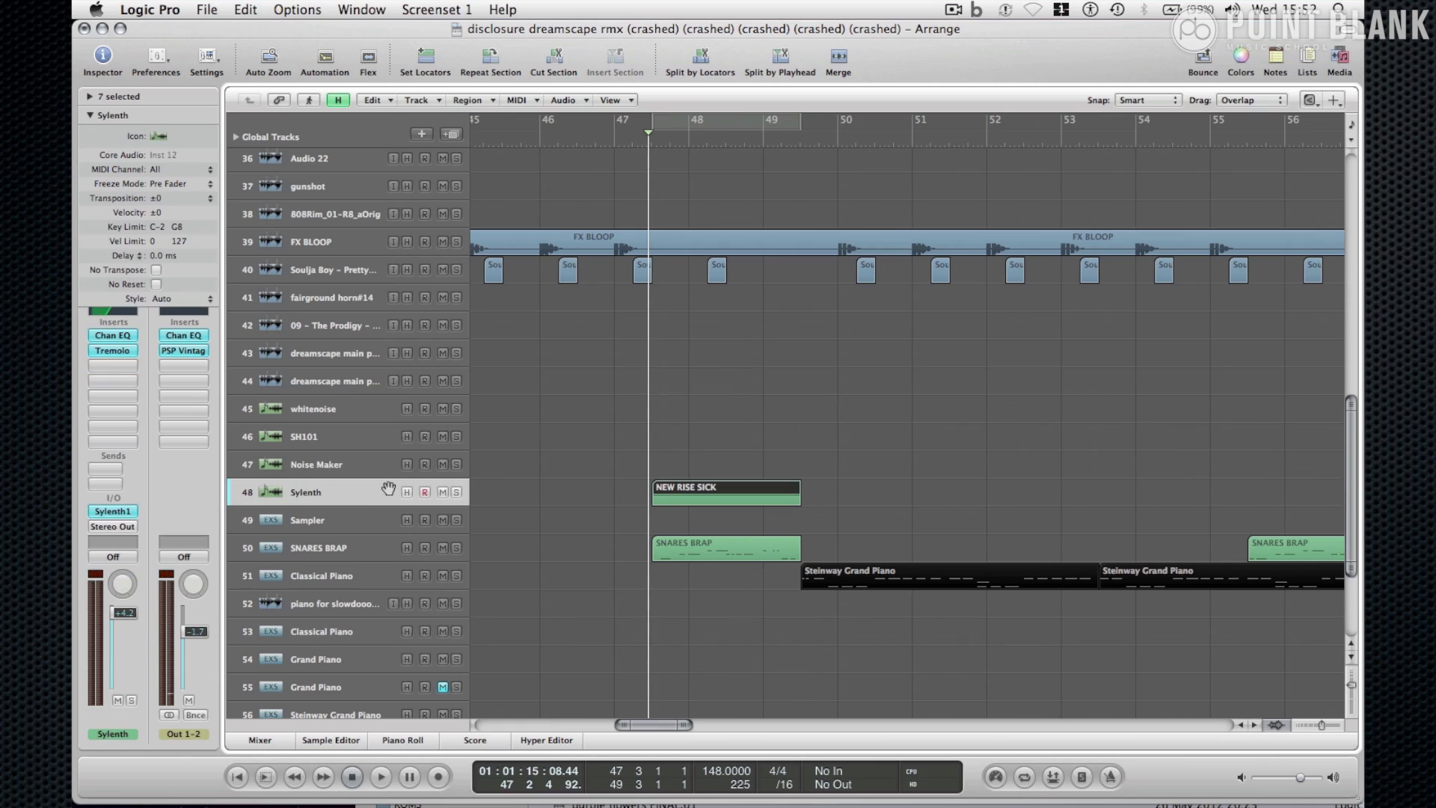
key(space)
key(space)
click(456, 493)
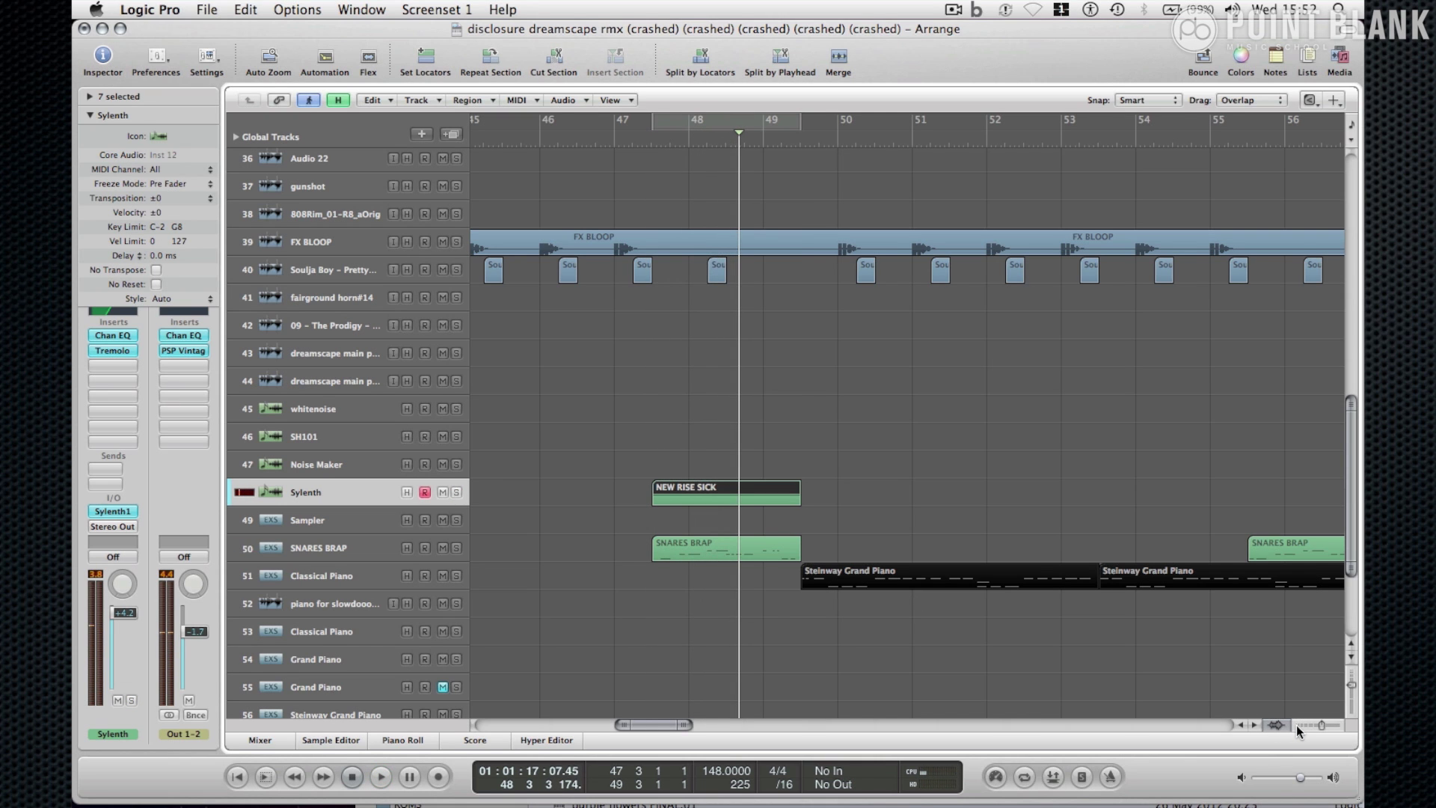
- Play on from bar 48 and inspect the channel strips of Steinway Grand Piano track 58 and Classical Piano track 51
click(1297, 725)
scroll(1133, 680, down, 4)
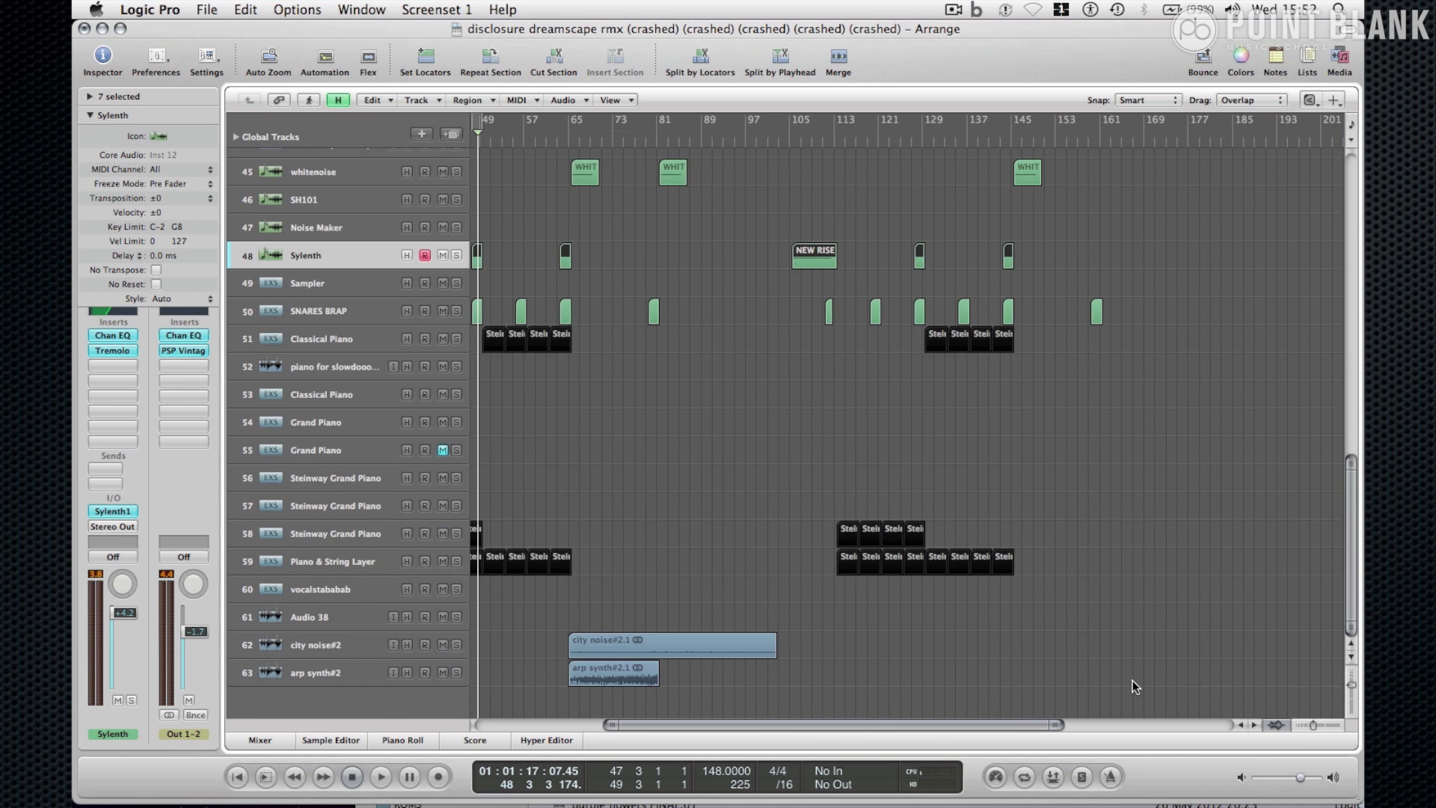
scroll(1132, 680, left, 4)
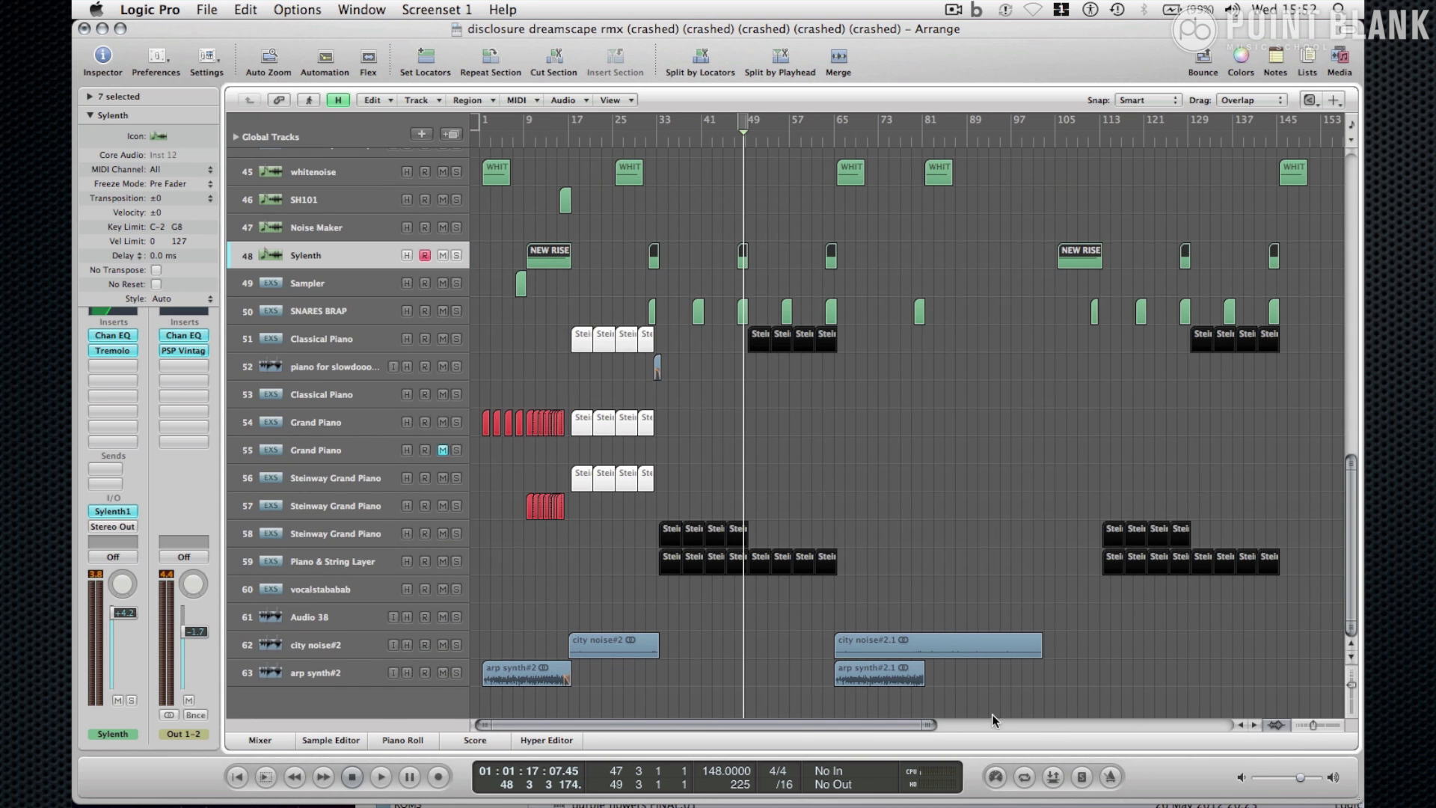
click(341, 532)
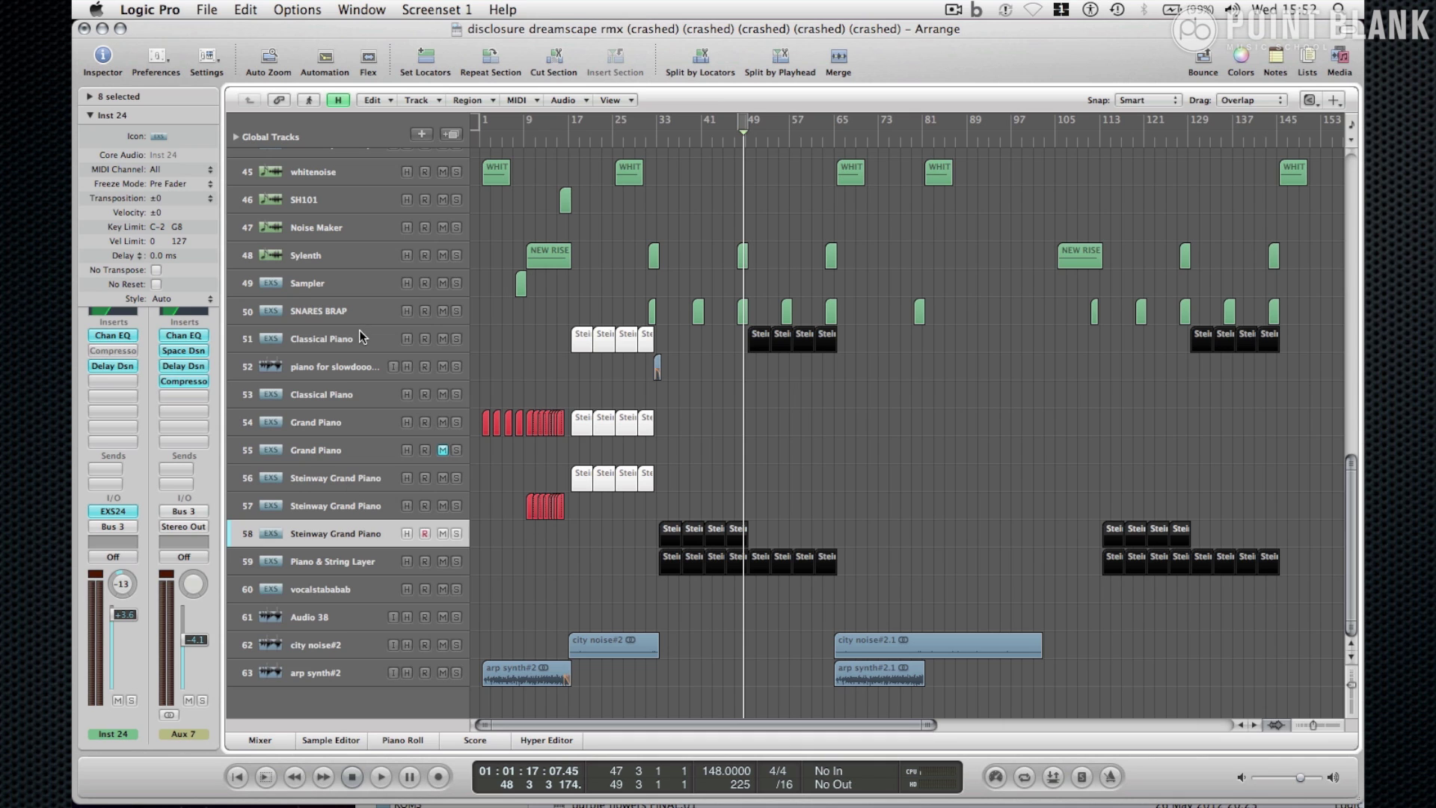
key(space)
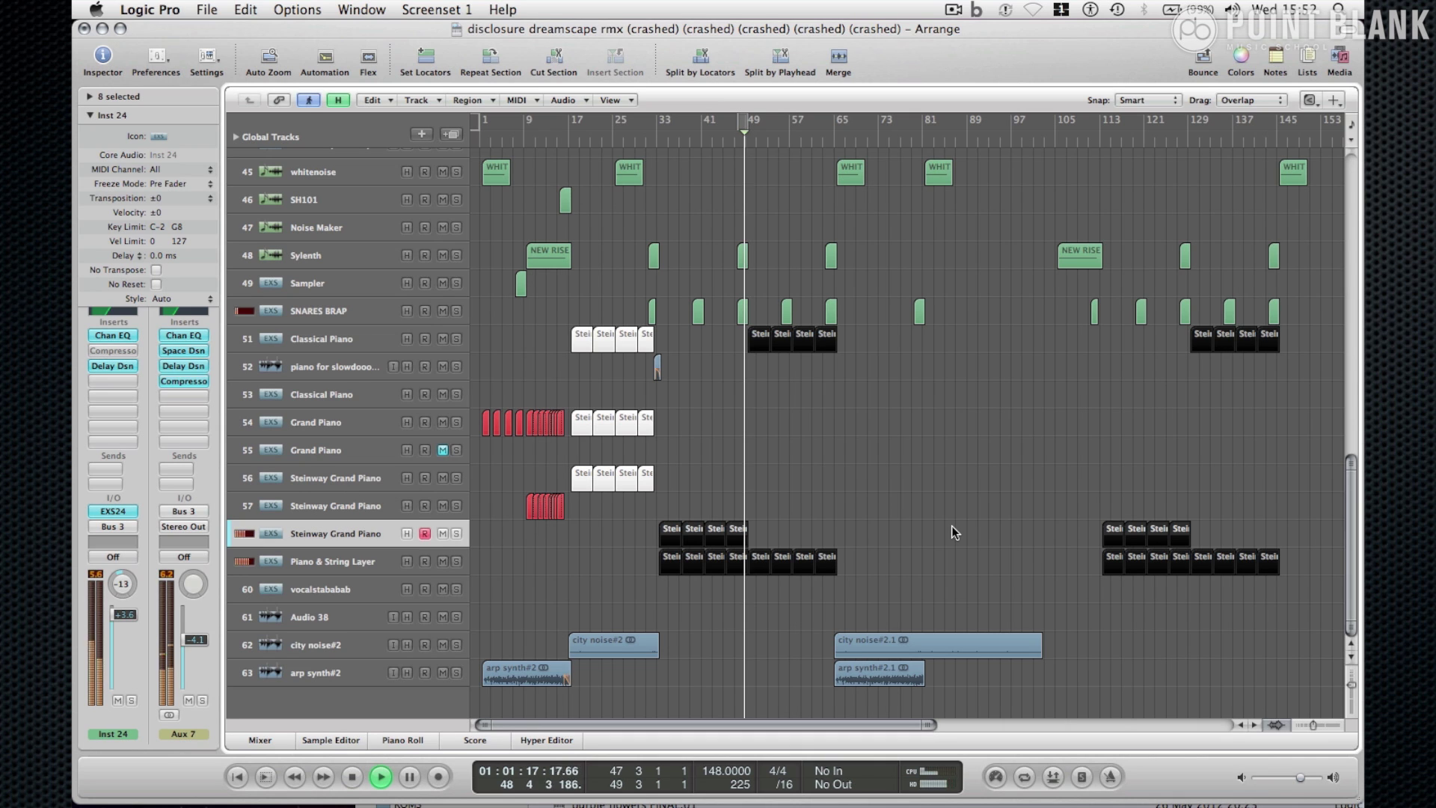
click(293, 341)
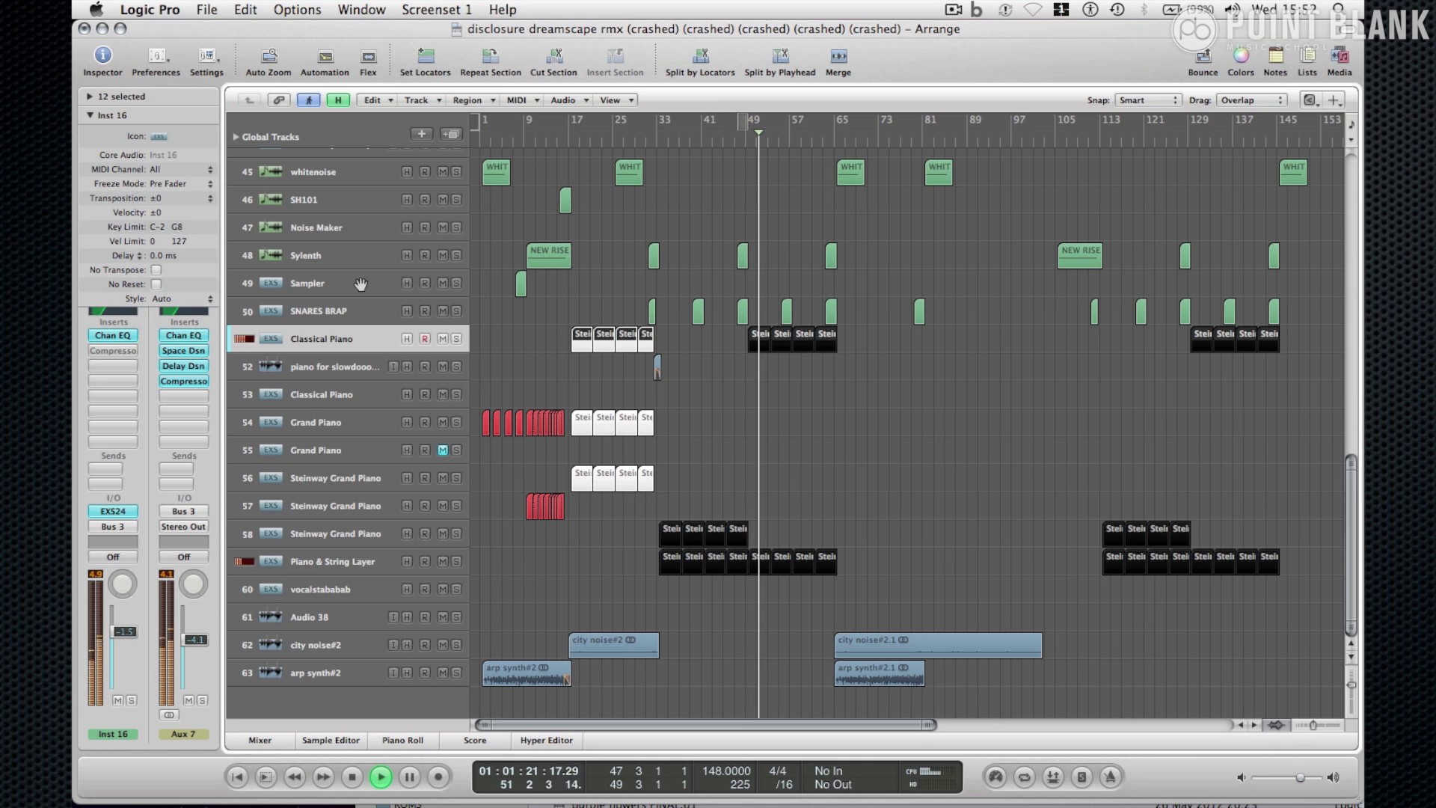
- Deselect the piano regions and examine the arrangement during playback, from the piano tracks up to the drum tracks
click(791, 439)
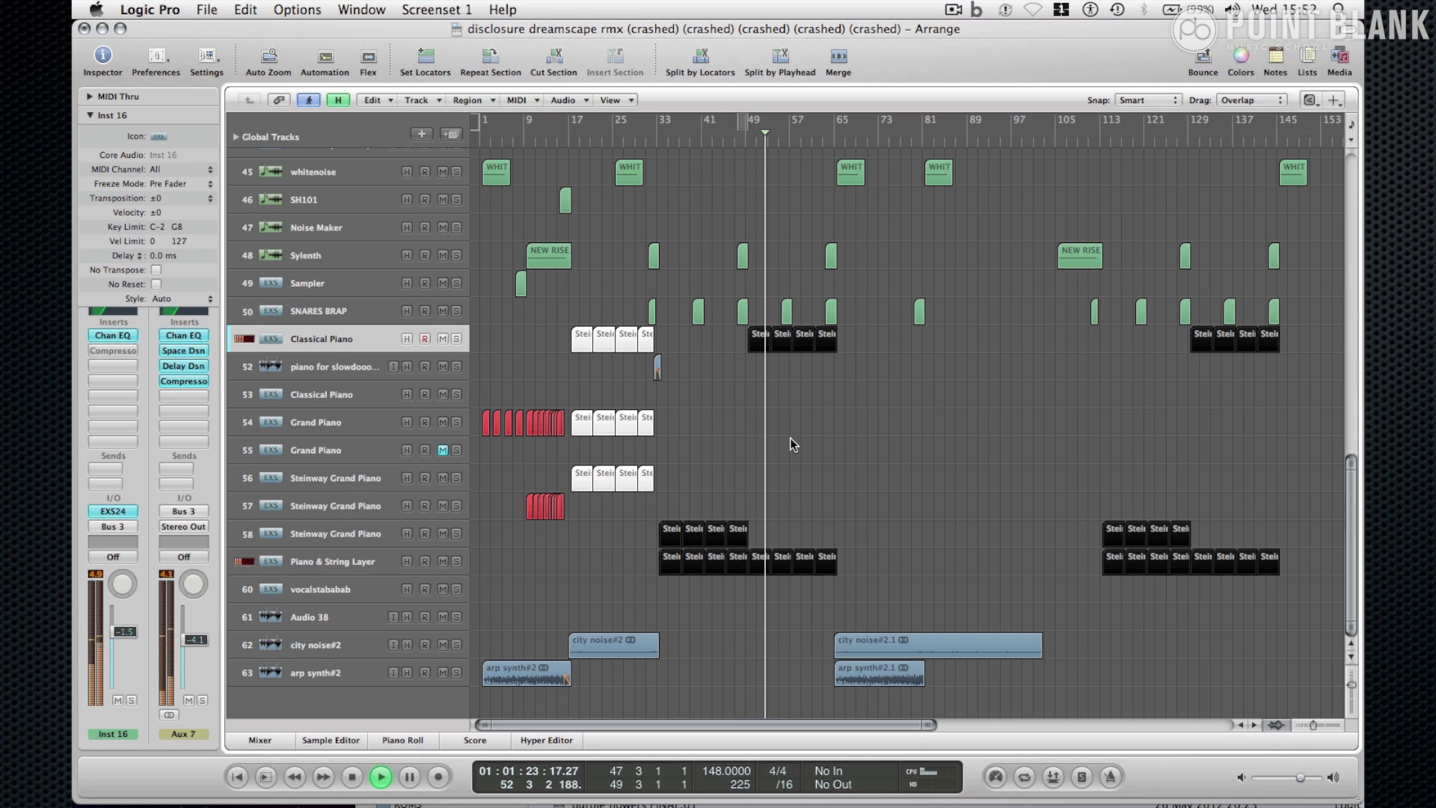
scroll(792, 419, up, 5)
scroll(792, 419, up, 8)
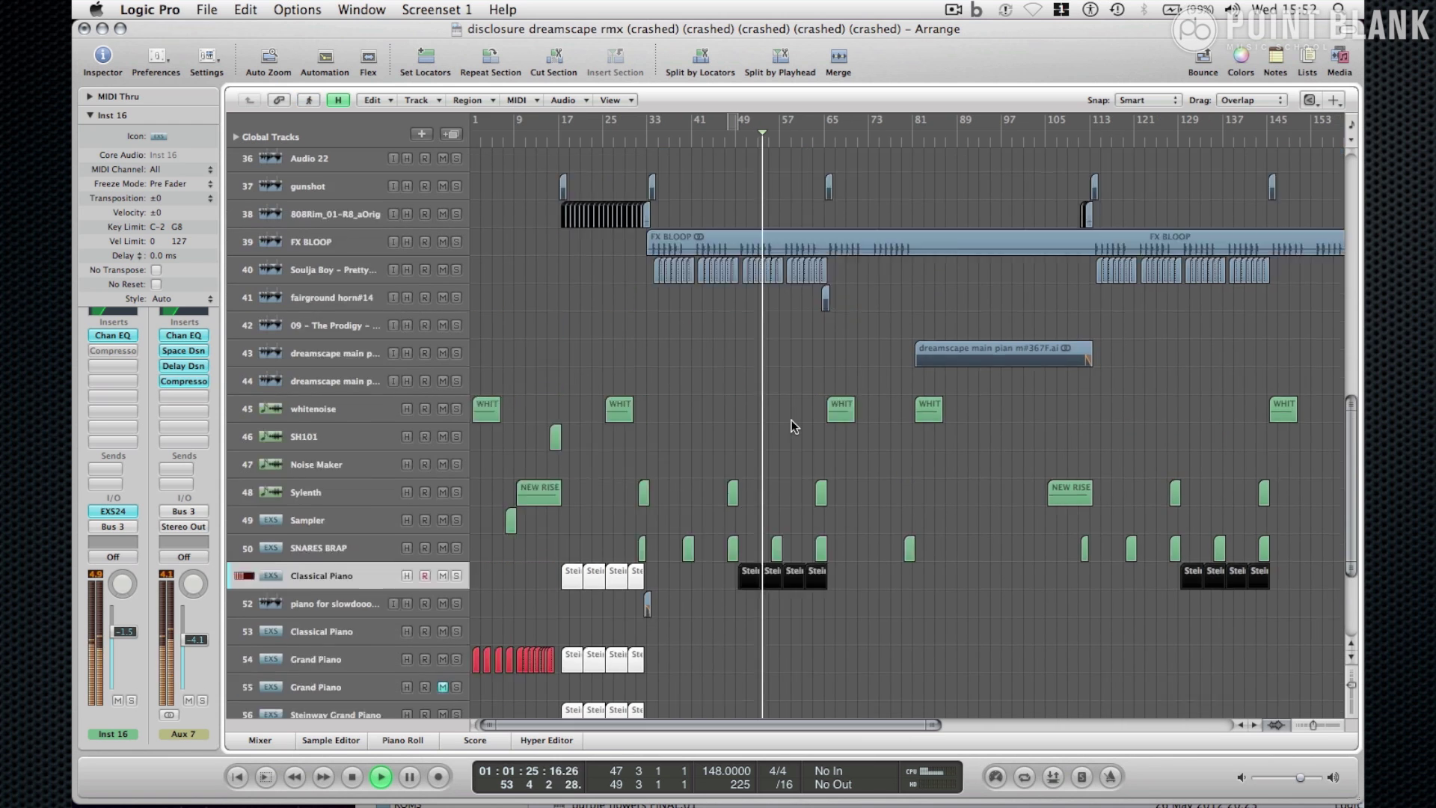
scroll(791, 420, up, 6)
scroll(791, 420, up, 13)
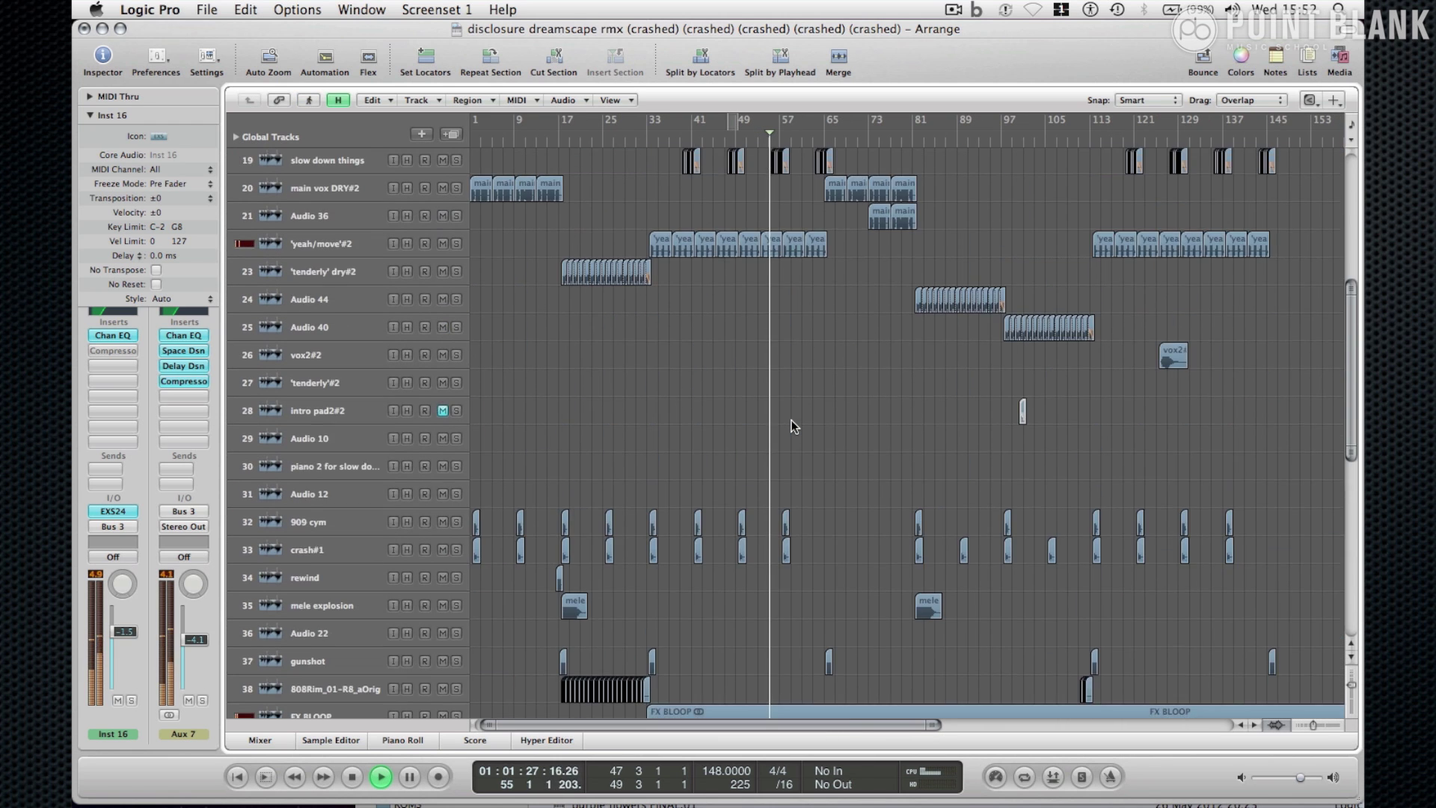
scroll(792, 419, down, 13)
scroll(791, 420, up, 20)
scroll(791, 419, up, 2)
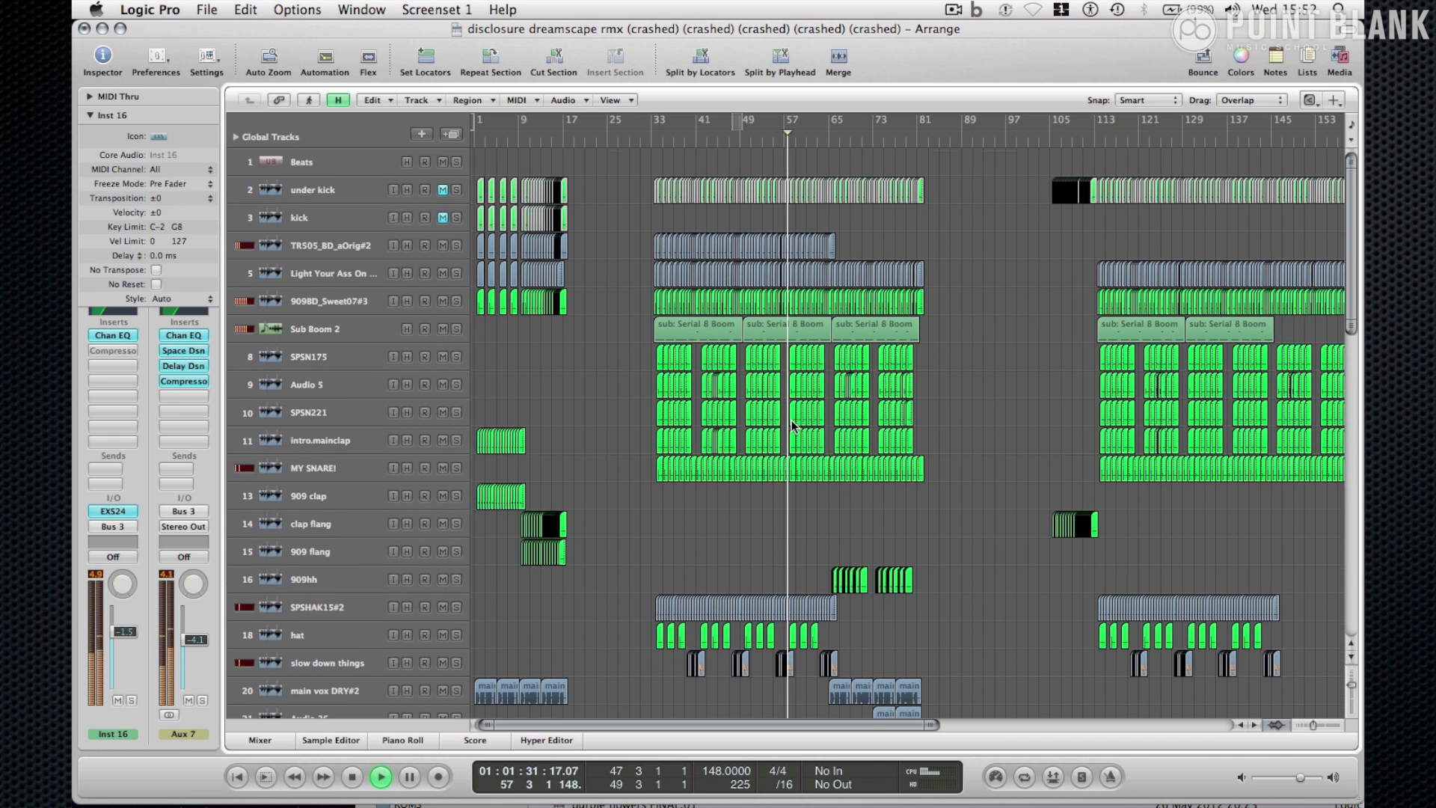
- Solo the Sub Boom 2 track and set the cycle range from 33 3 1 1 to 38 1 1 1
click(348, 336)
key(s)
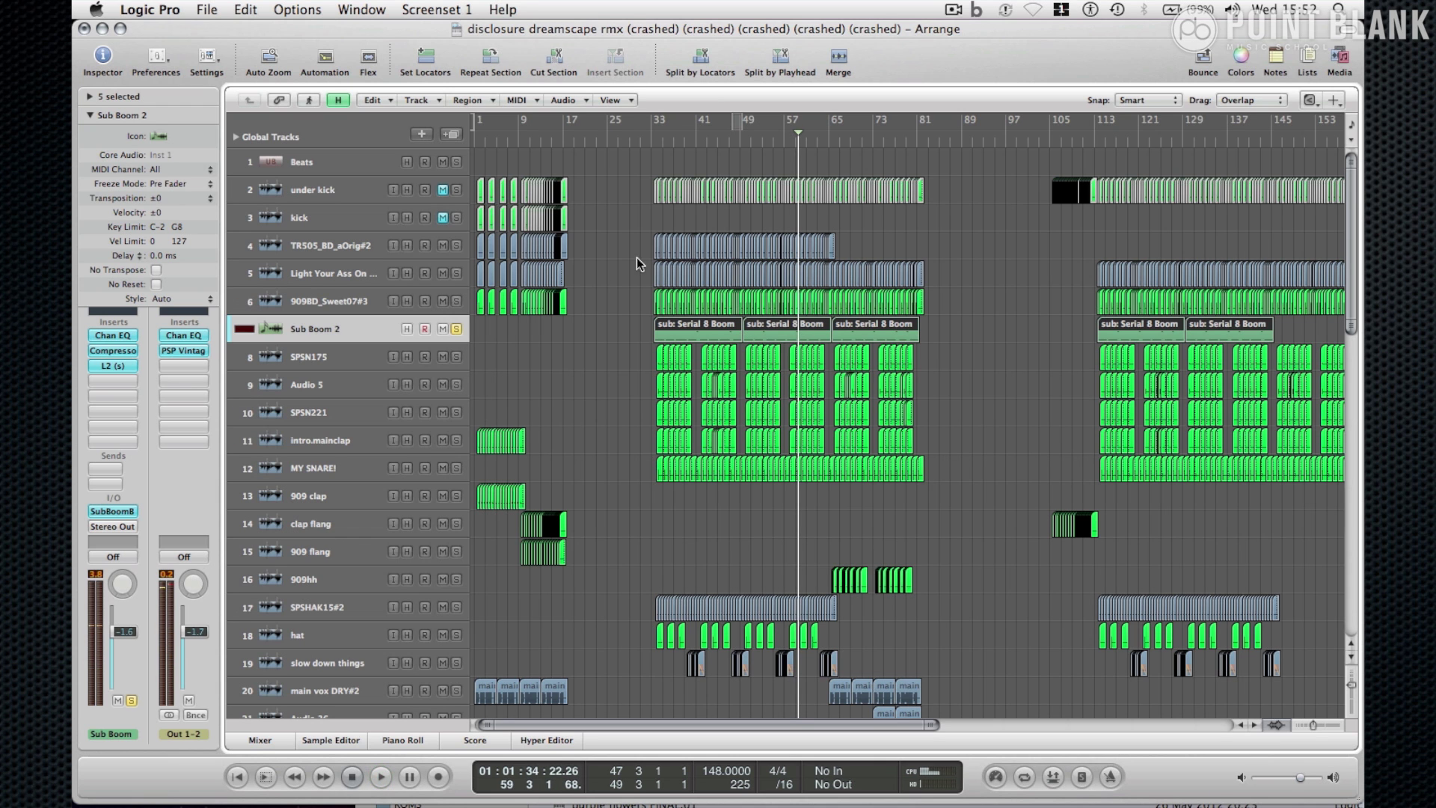
click(1327, 722)
click(1340, 722)
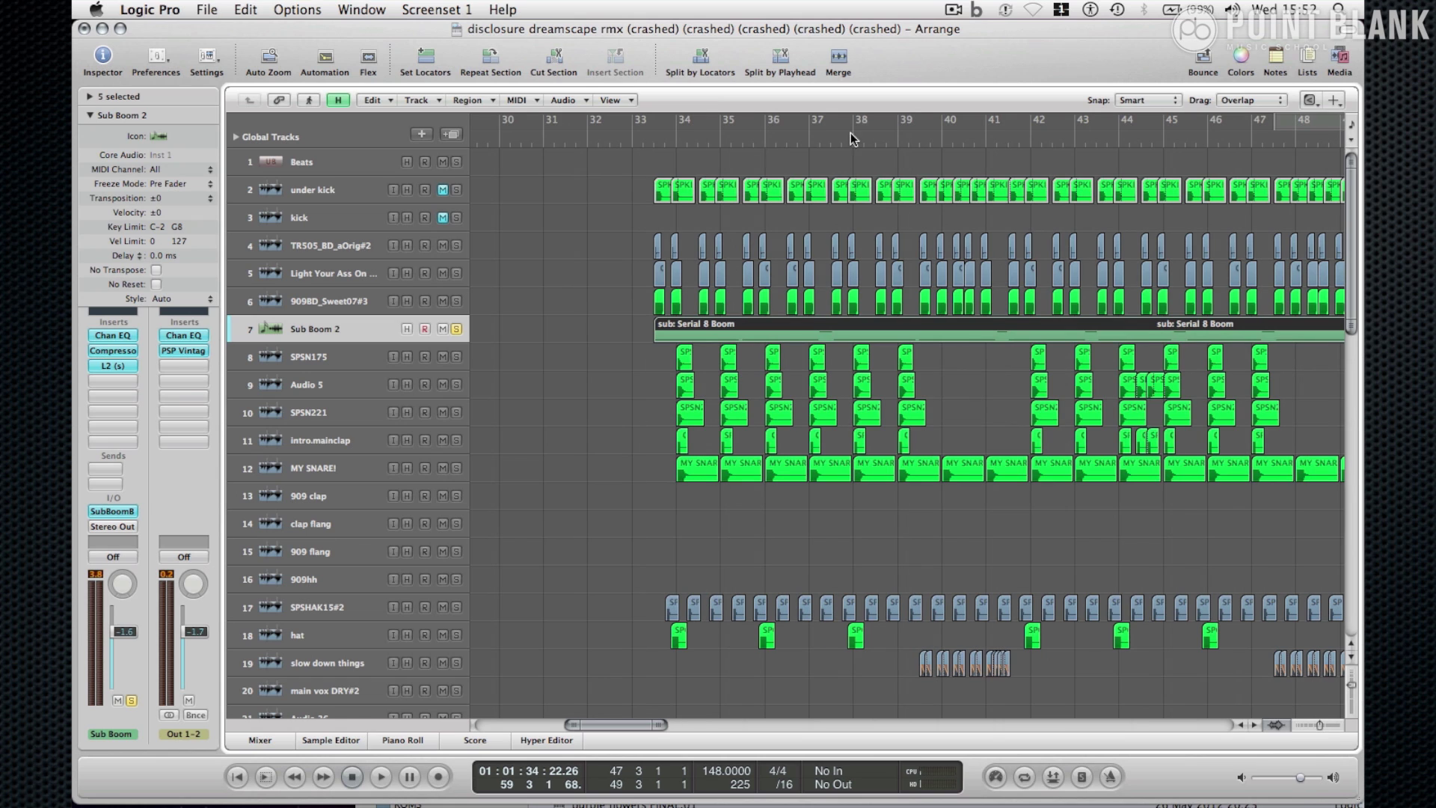
click(651, 142)
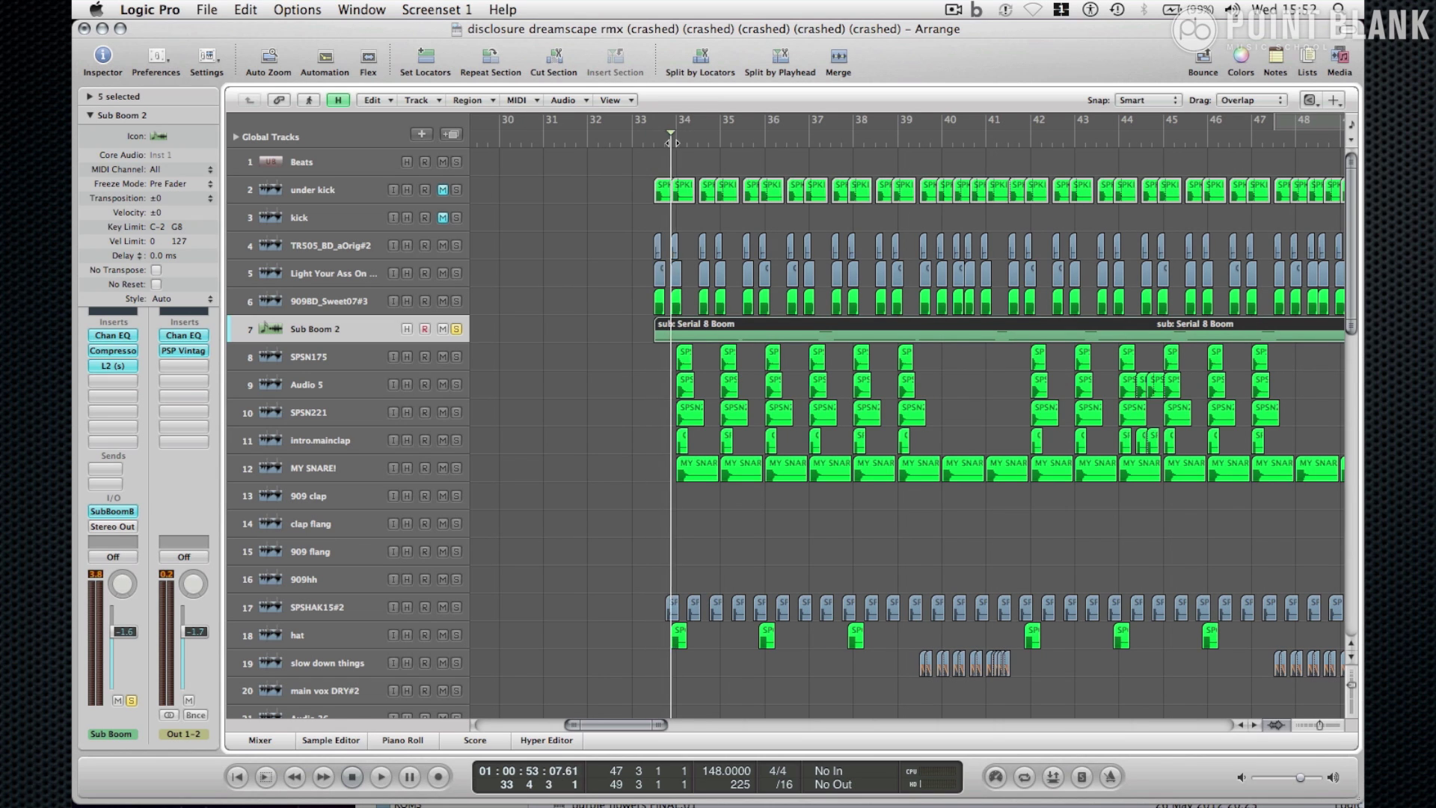
click(656, 141)
drag(653, 126, 854, 126)
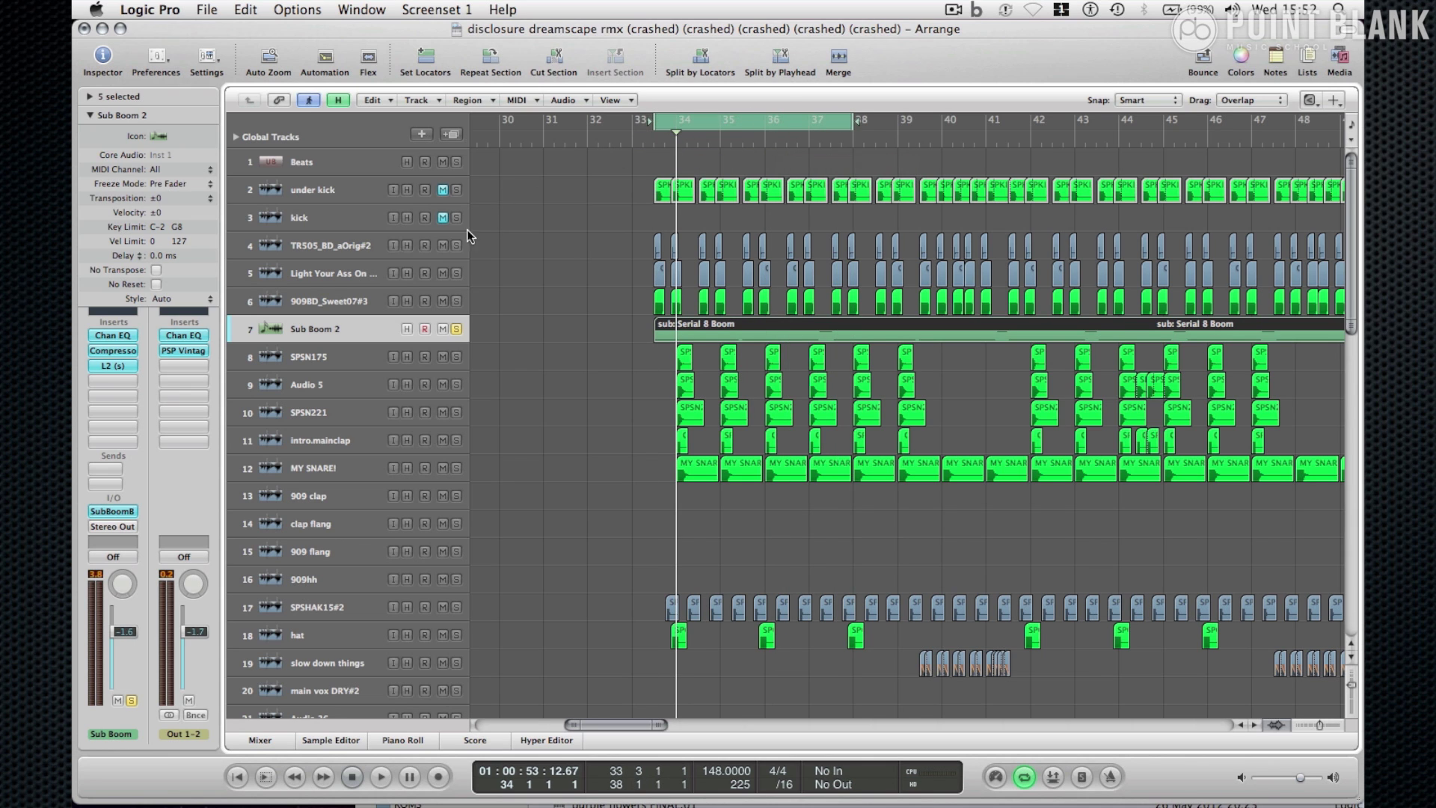
- Play Sub Boom 2 with TR505_BD_aOrig#2 and then 909BD_Sweet07#3 soloed, and shorten the cycle end to 37 3 1 1
click(456, 246)
key(space)
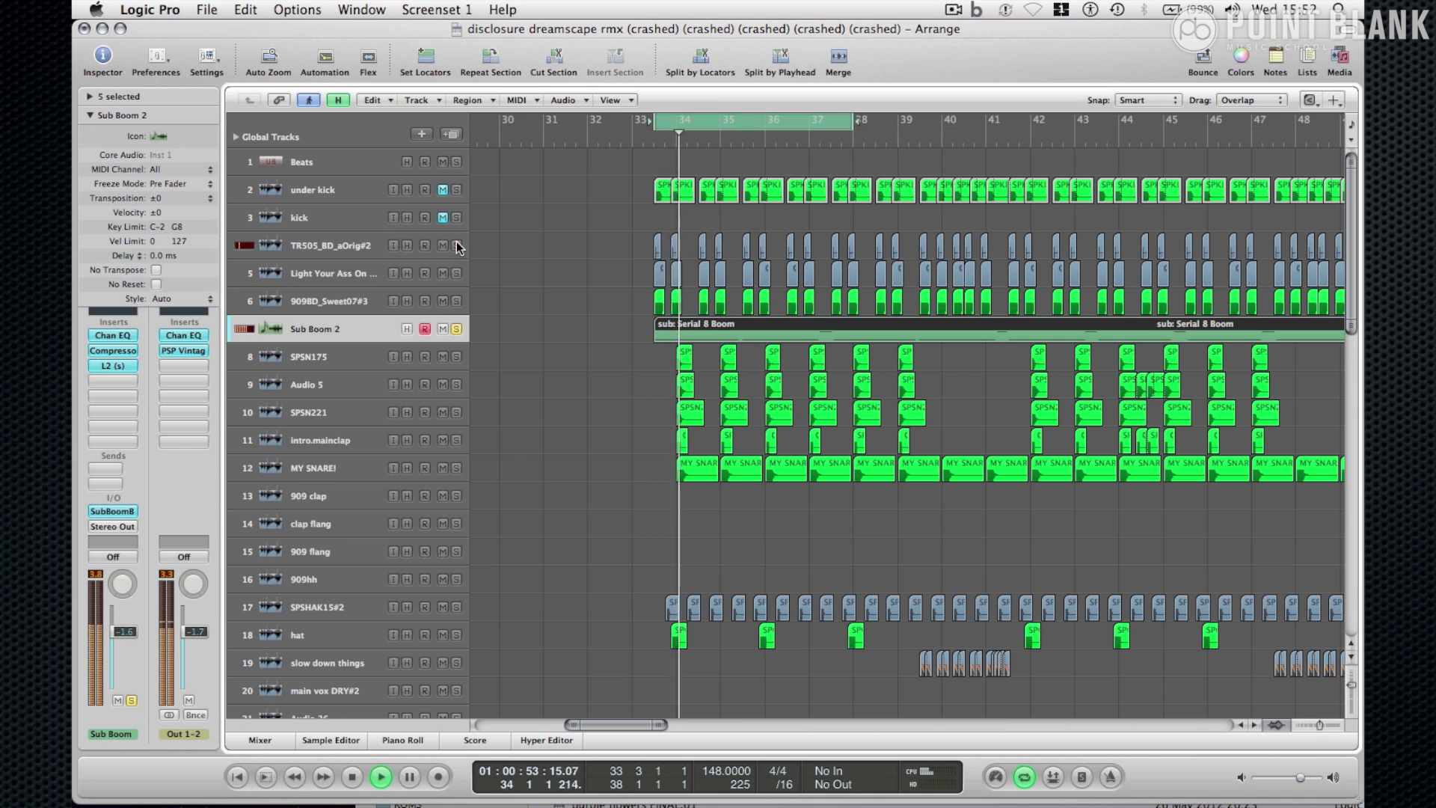
click(456, 300)
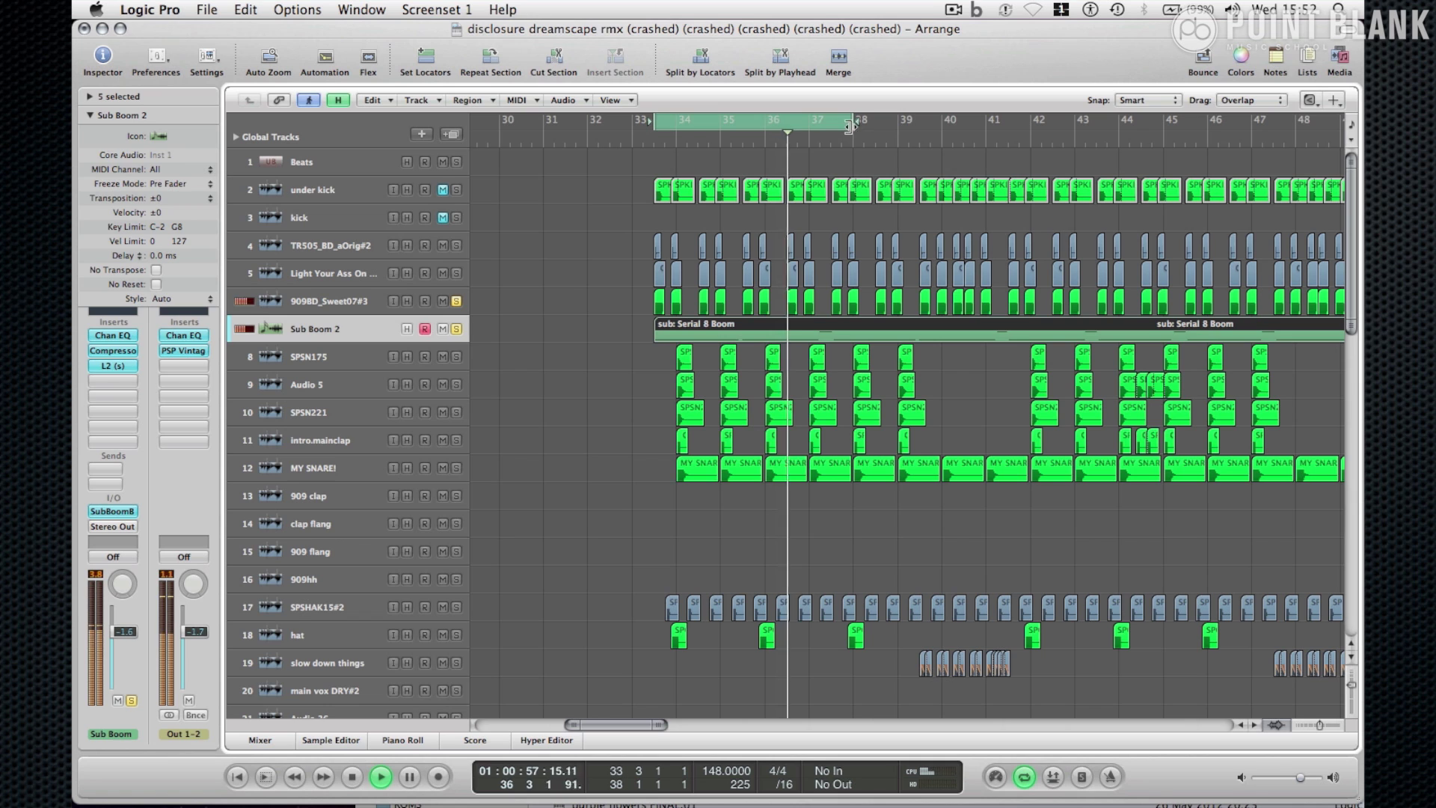
key(space)
drag(845, 130, 830, 124)
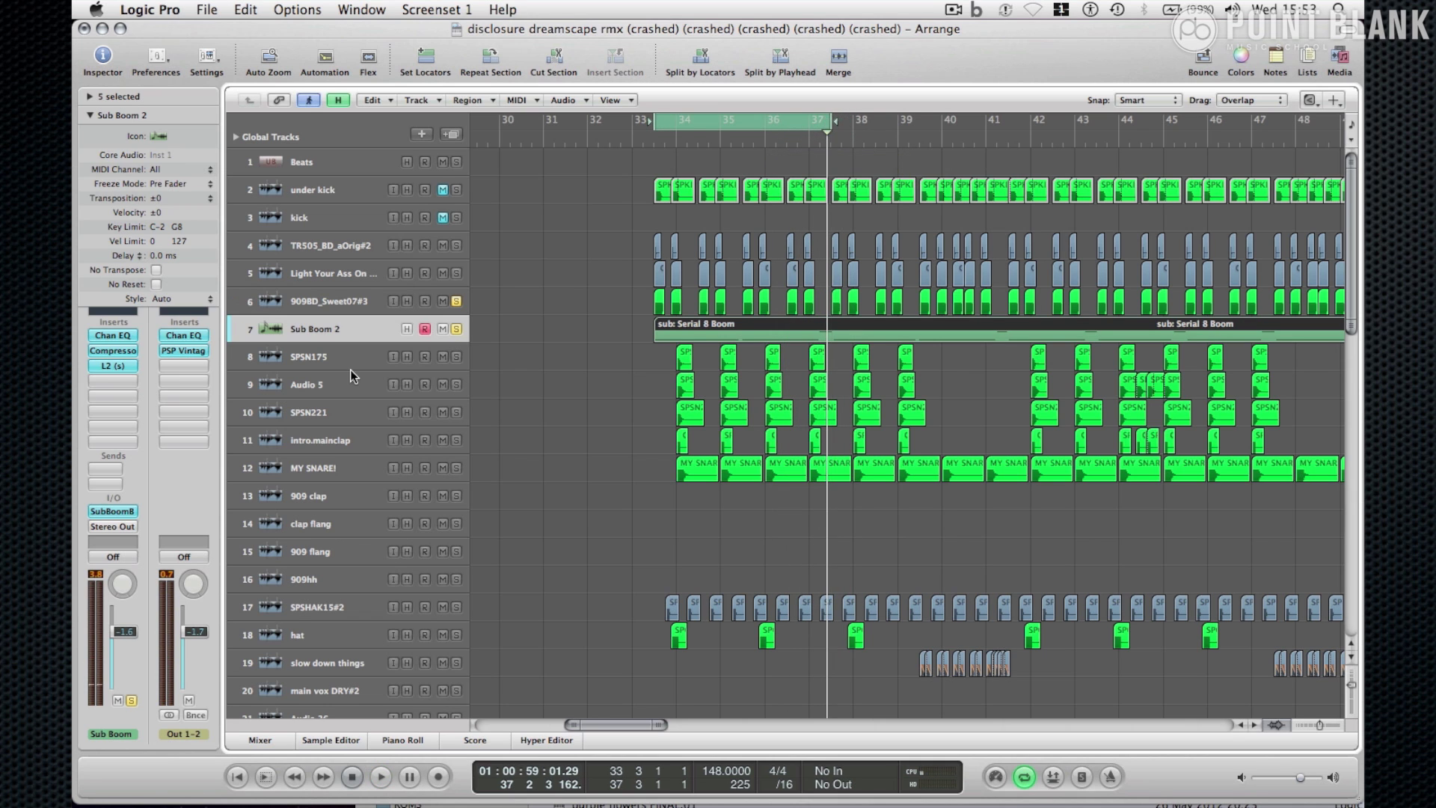
- Inspect the side-chained Compressor and the SubBoomBass instrument on Sub Boom 2, leaving only the Compressor window open
click(113, 351)
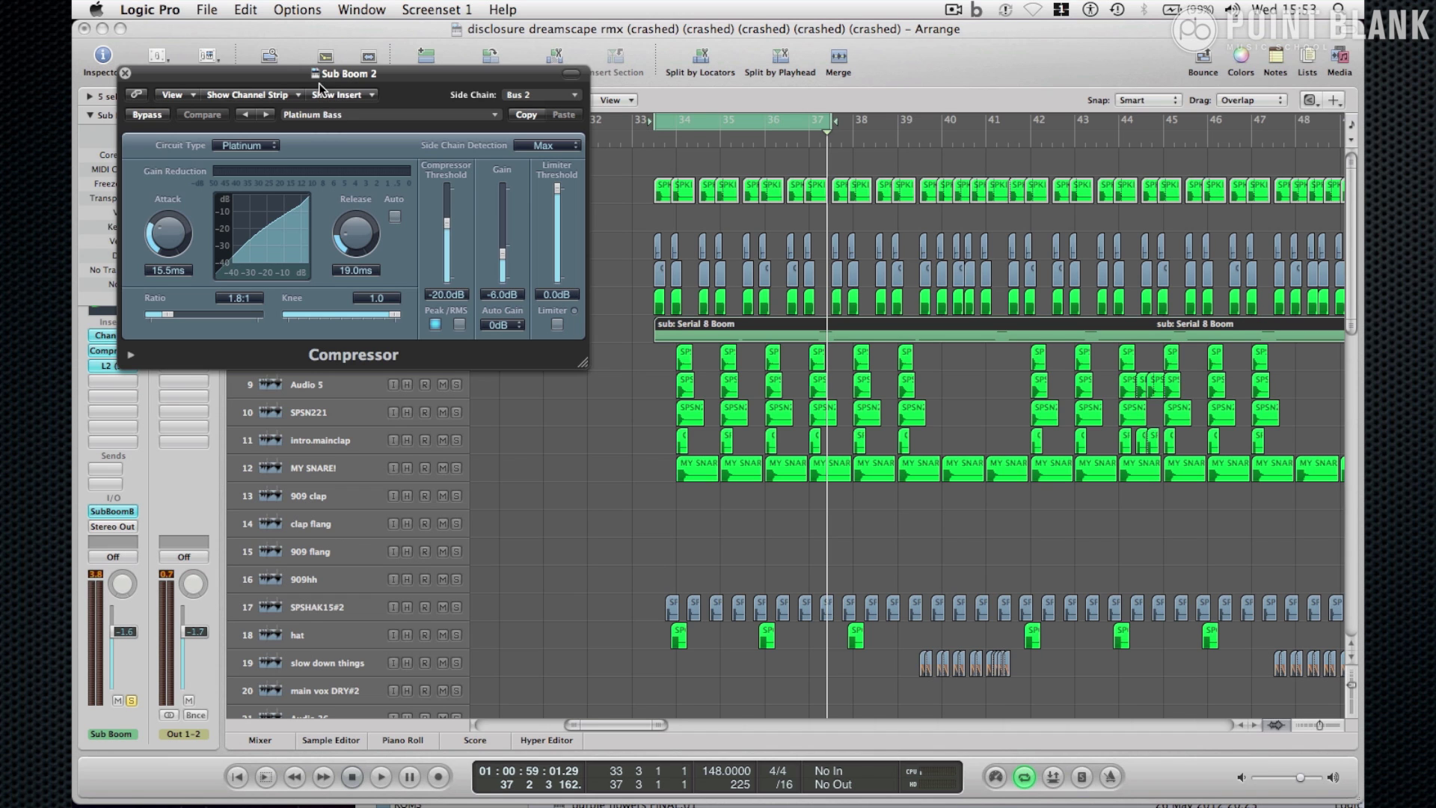
drag(320, 83, 916, 472)
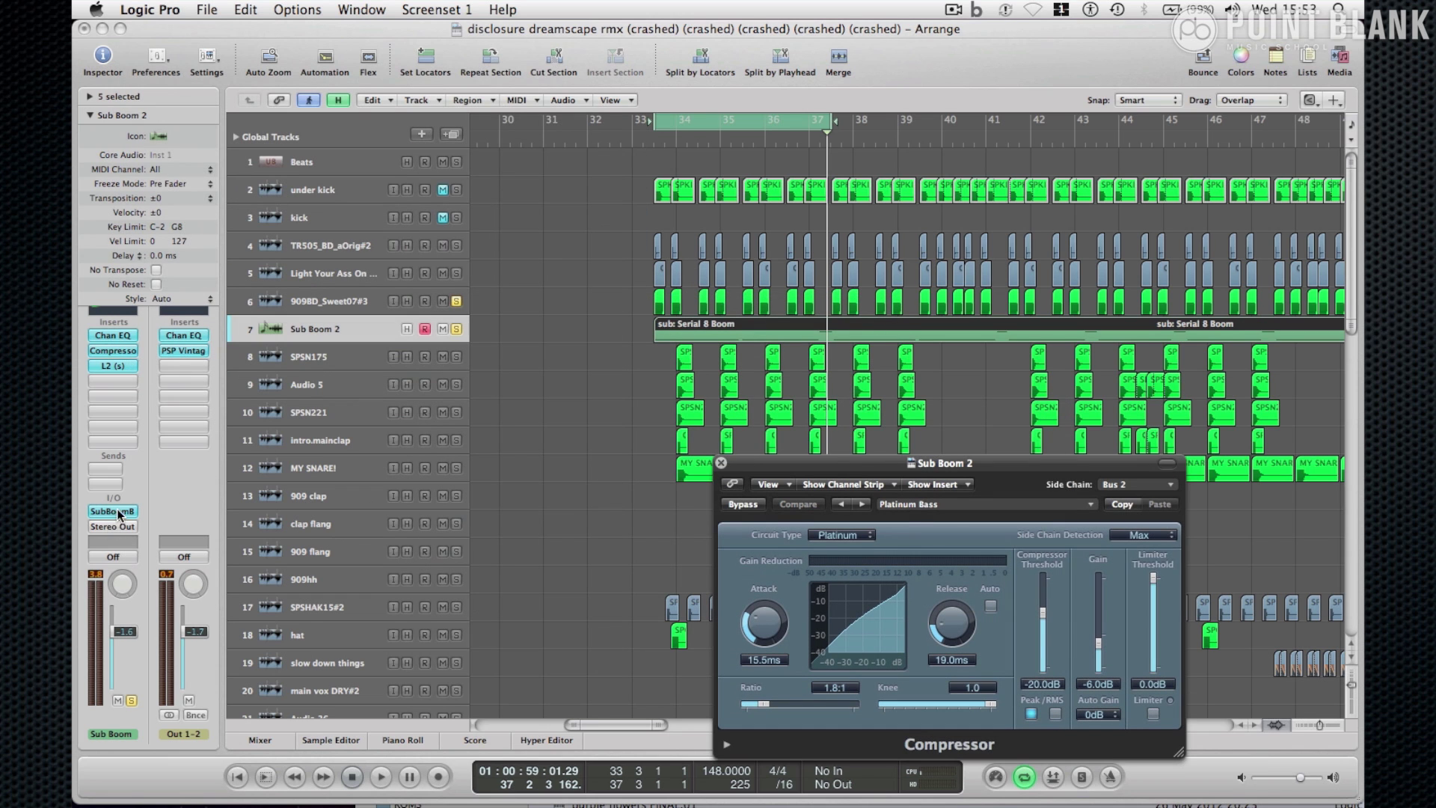
click(118, 515)
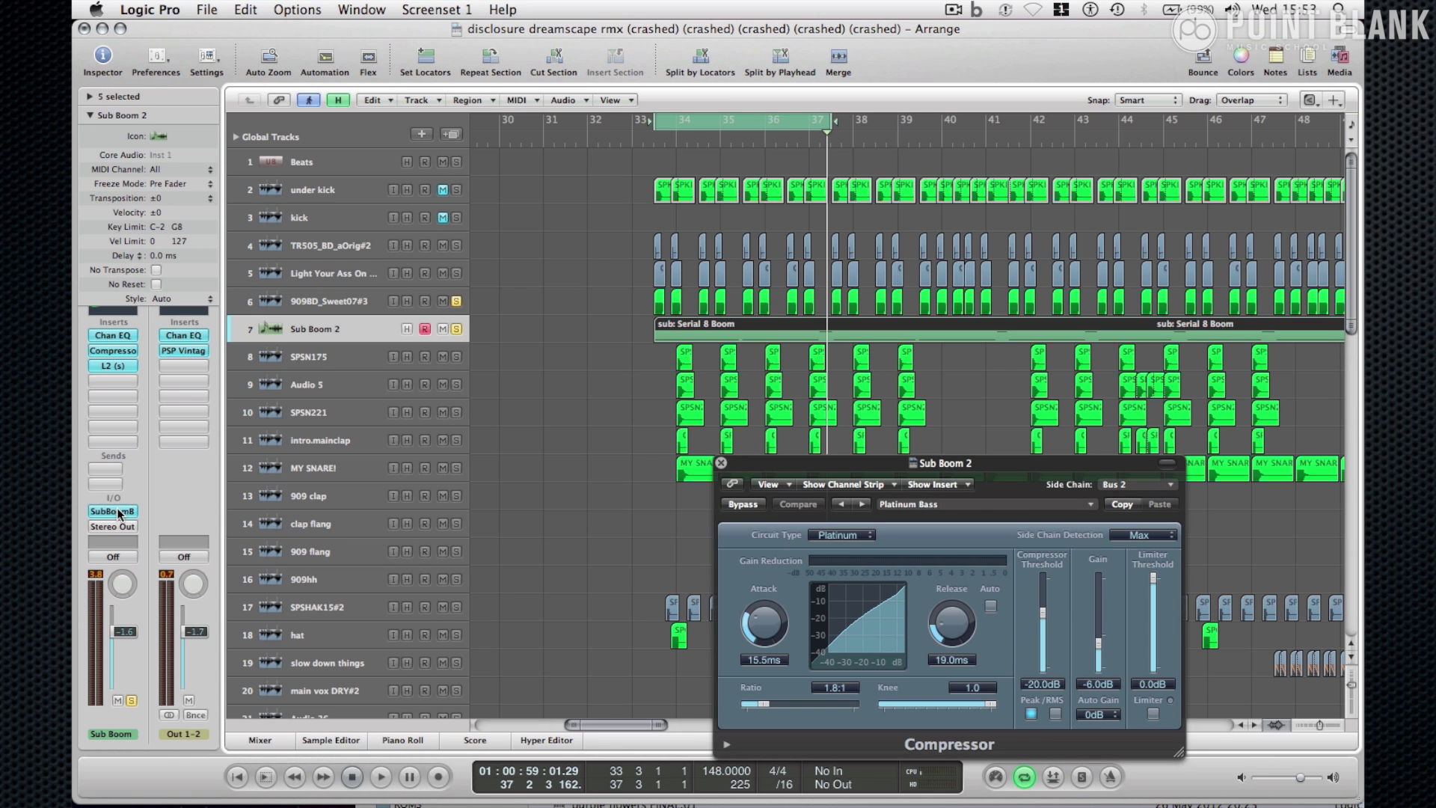
click(117, 515)
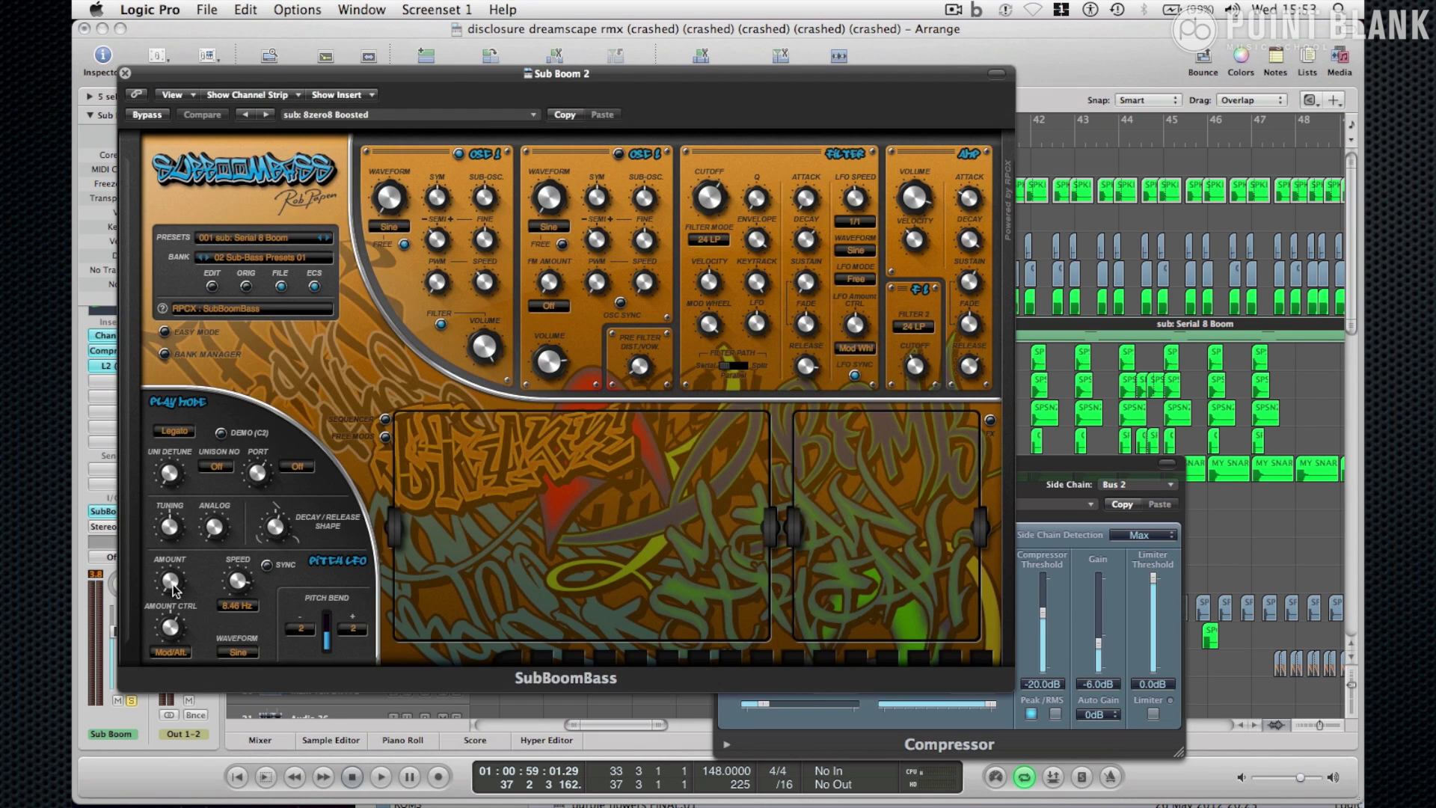
click(124, 72)
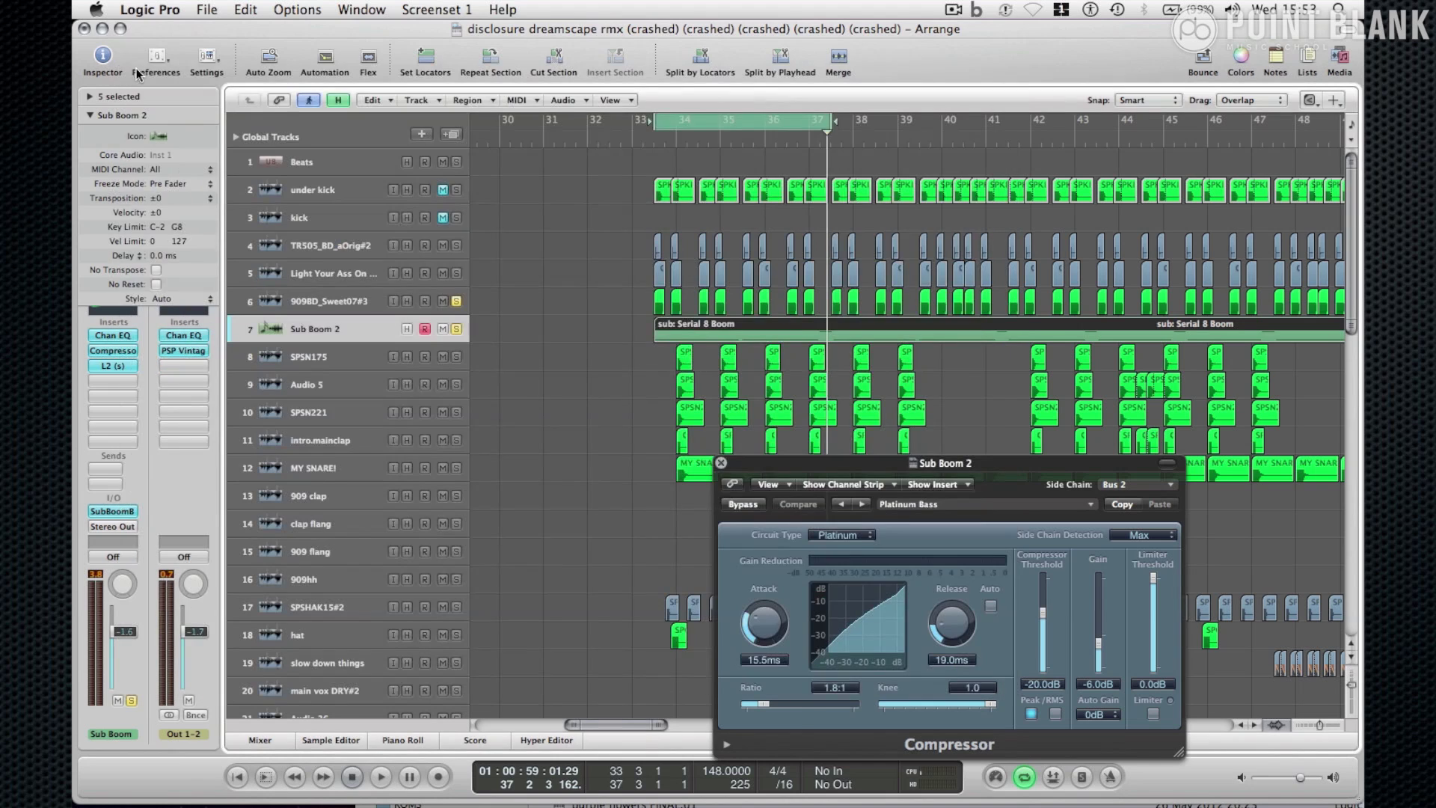
- Compare Sub Boom 2 with its Compressor bypassed and active during playback, and unsolo it and 909BD_Sweet07#3
click(585, 282)
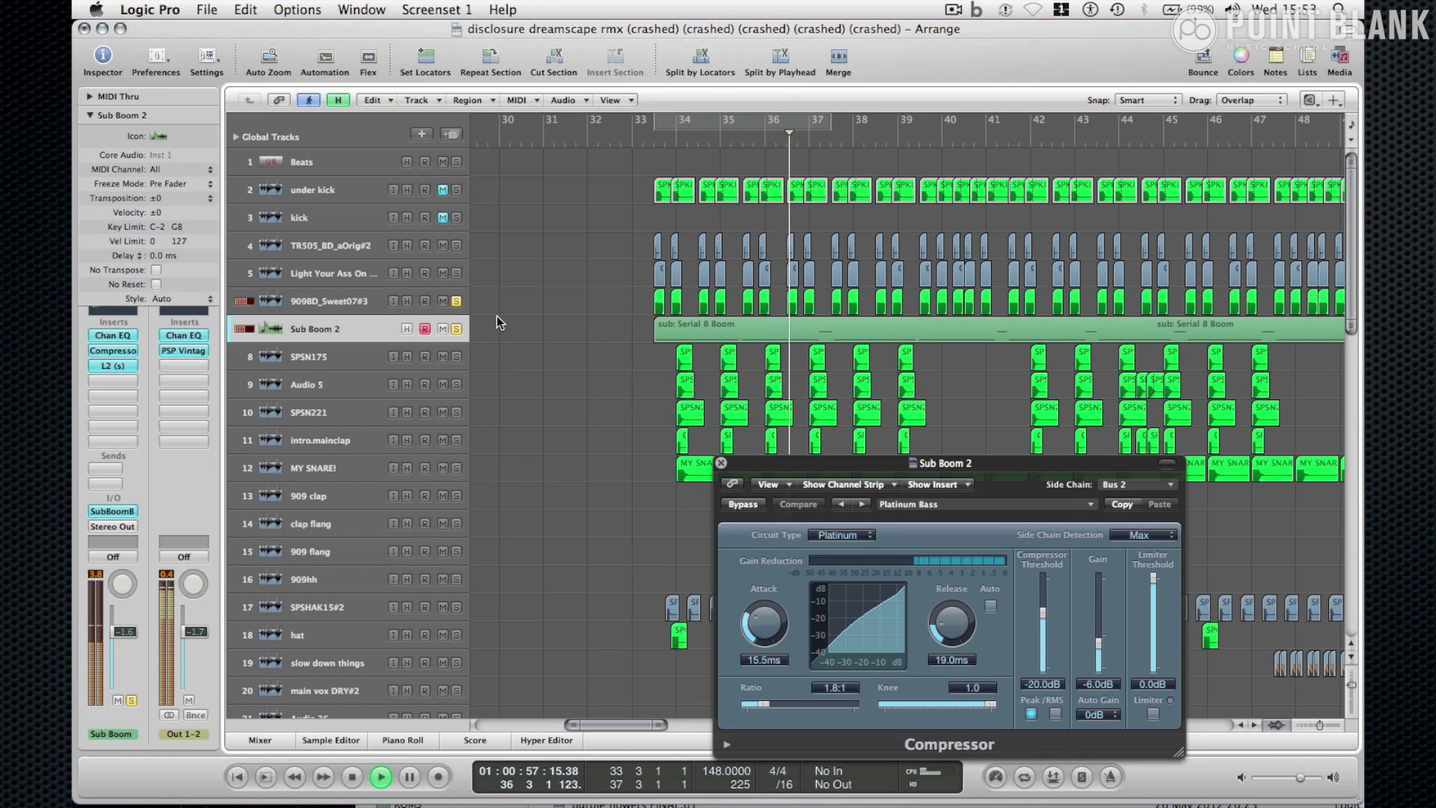
click(746, 507)
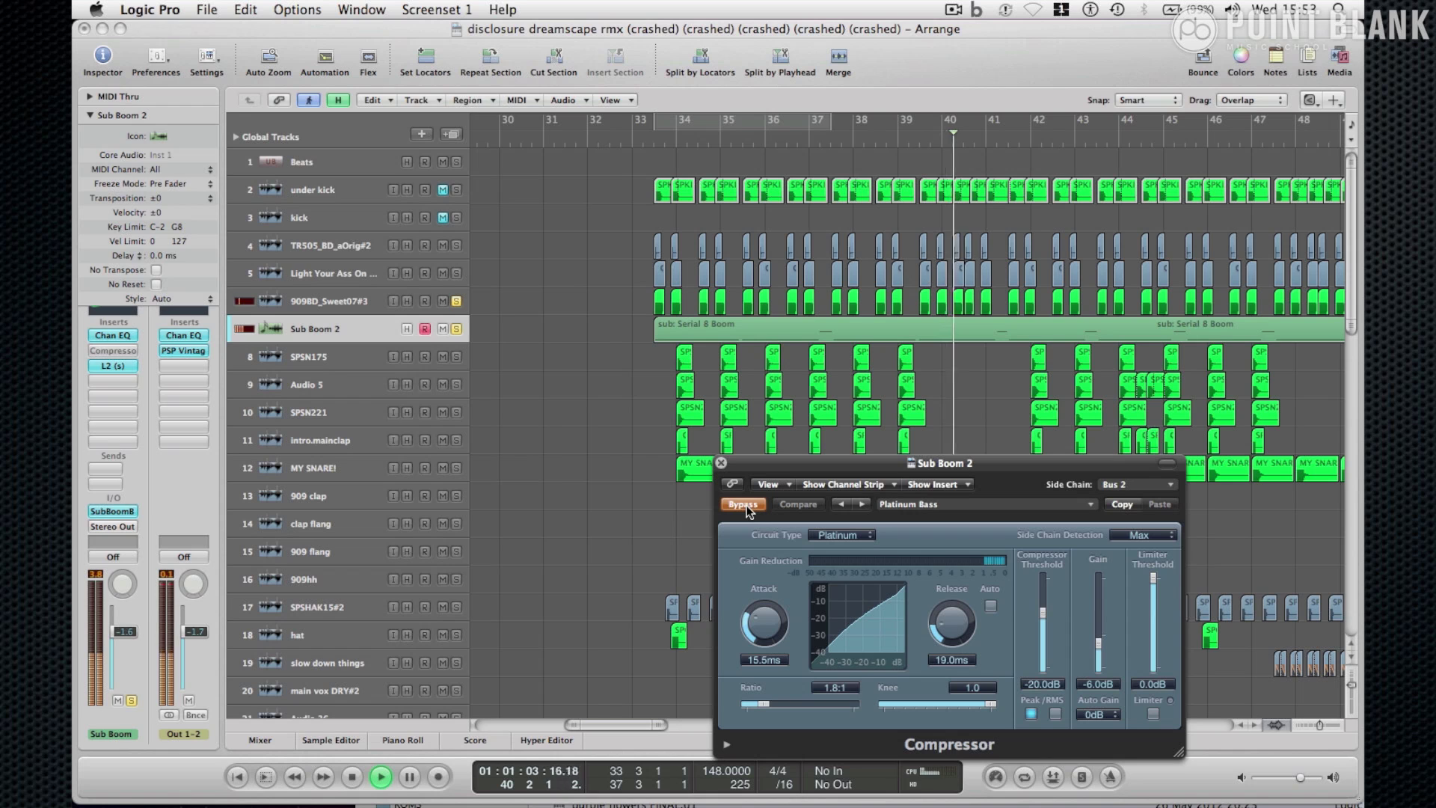
click(745, 506)
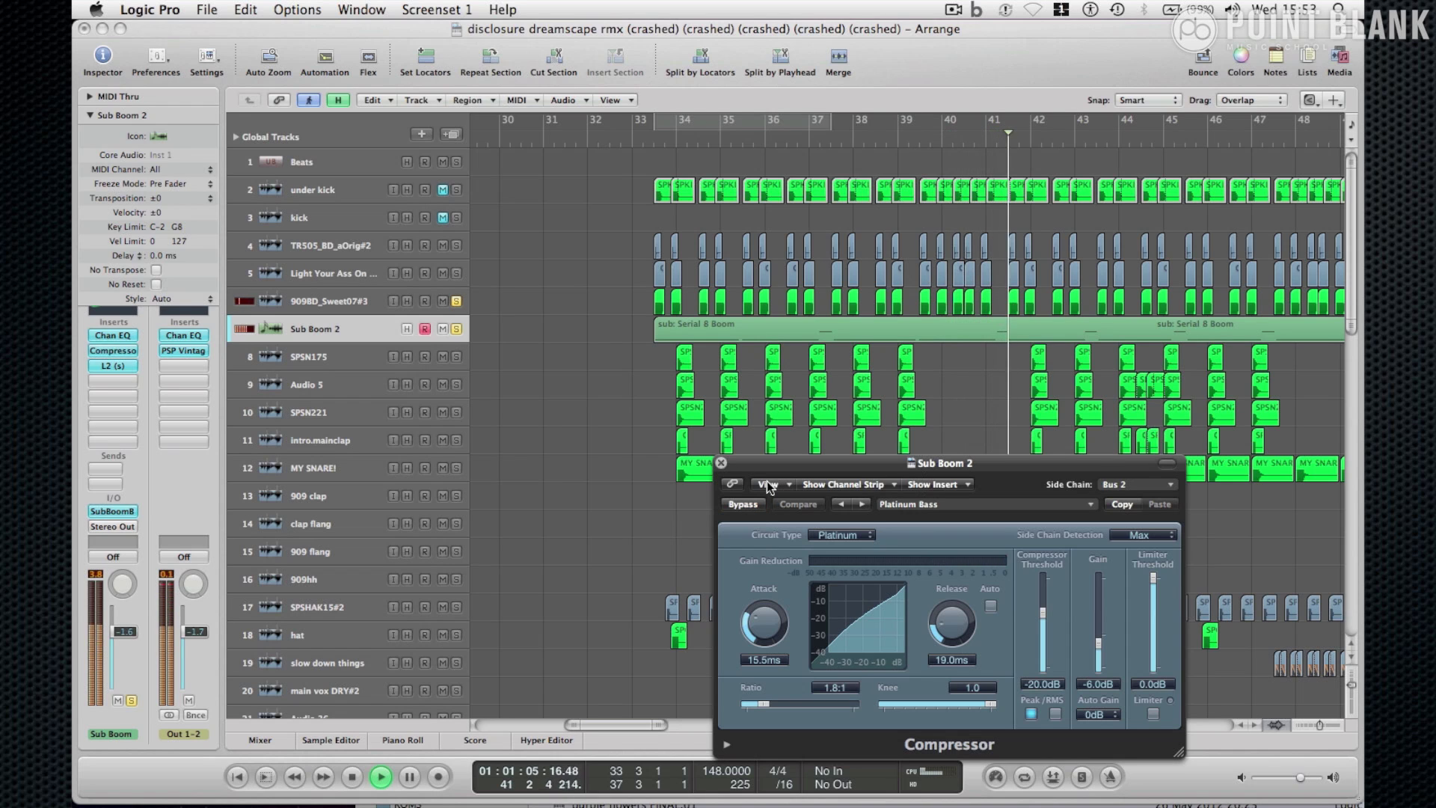
click(722, 463)
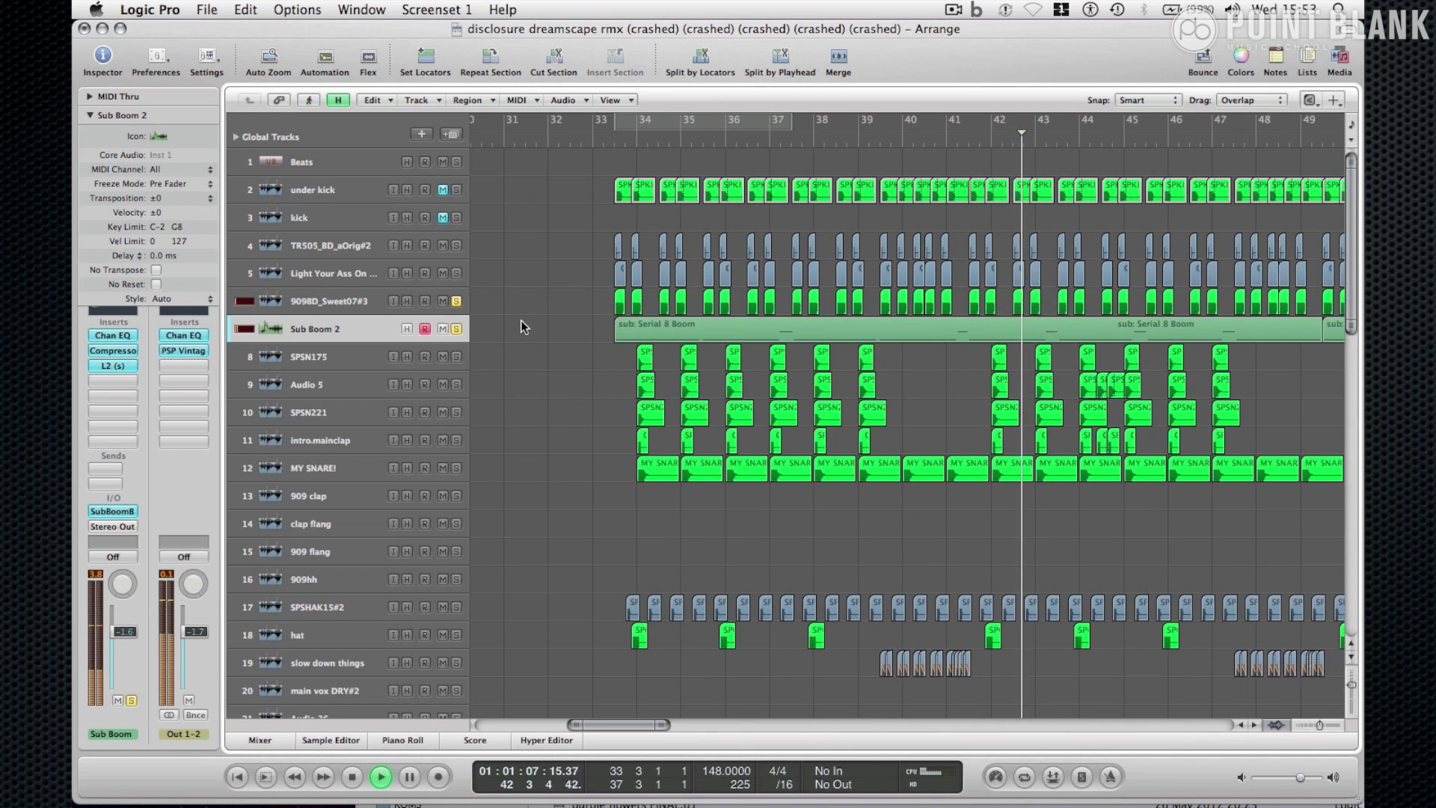
click(456, 303)
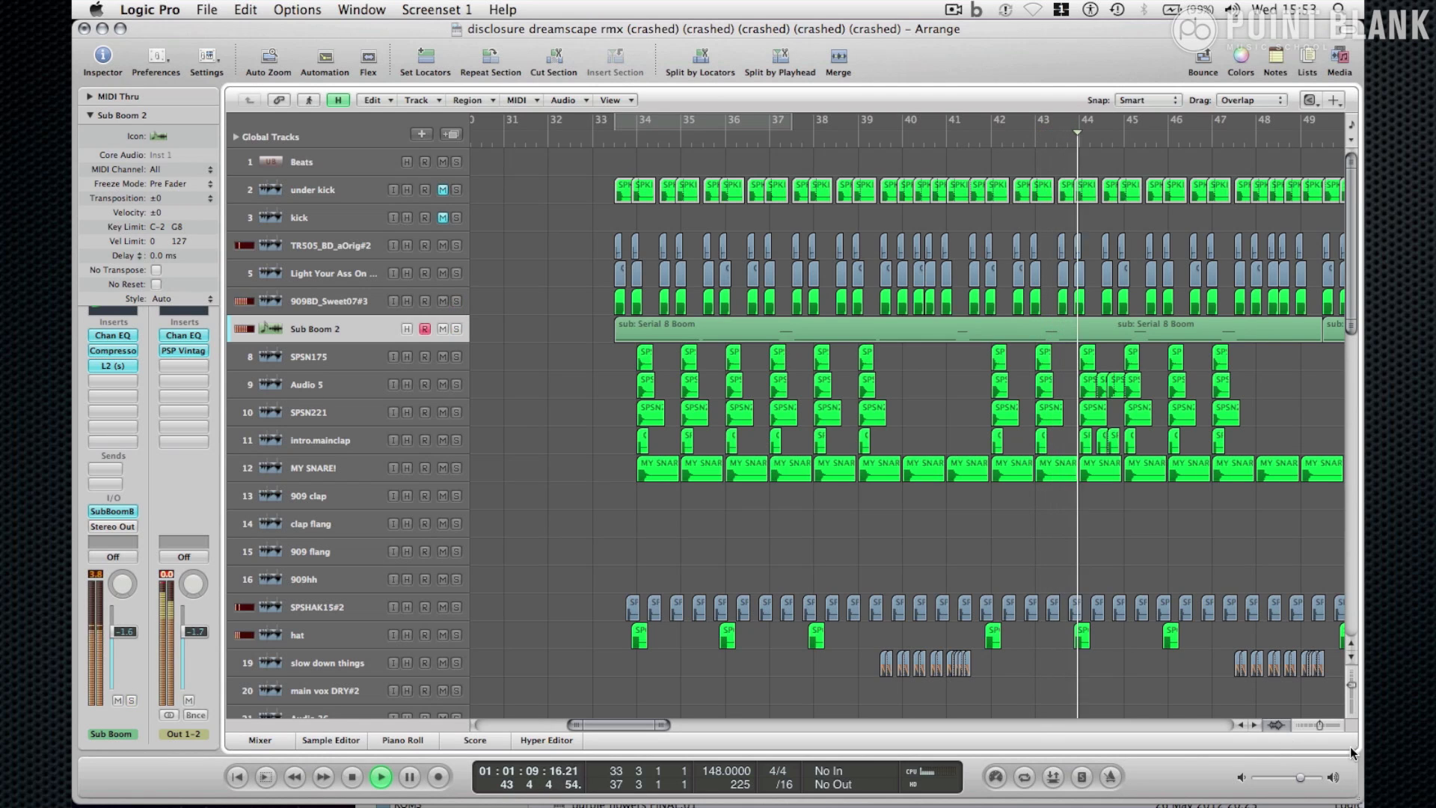
drag(1311, 725, 1306, 719)
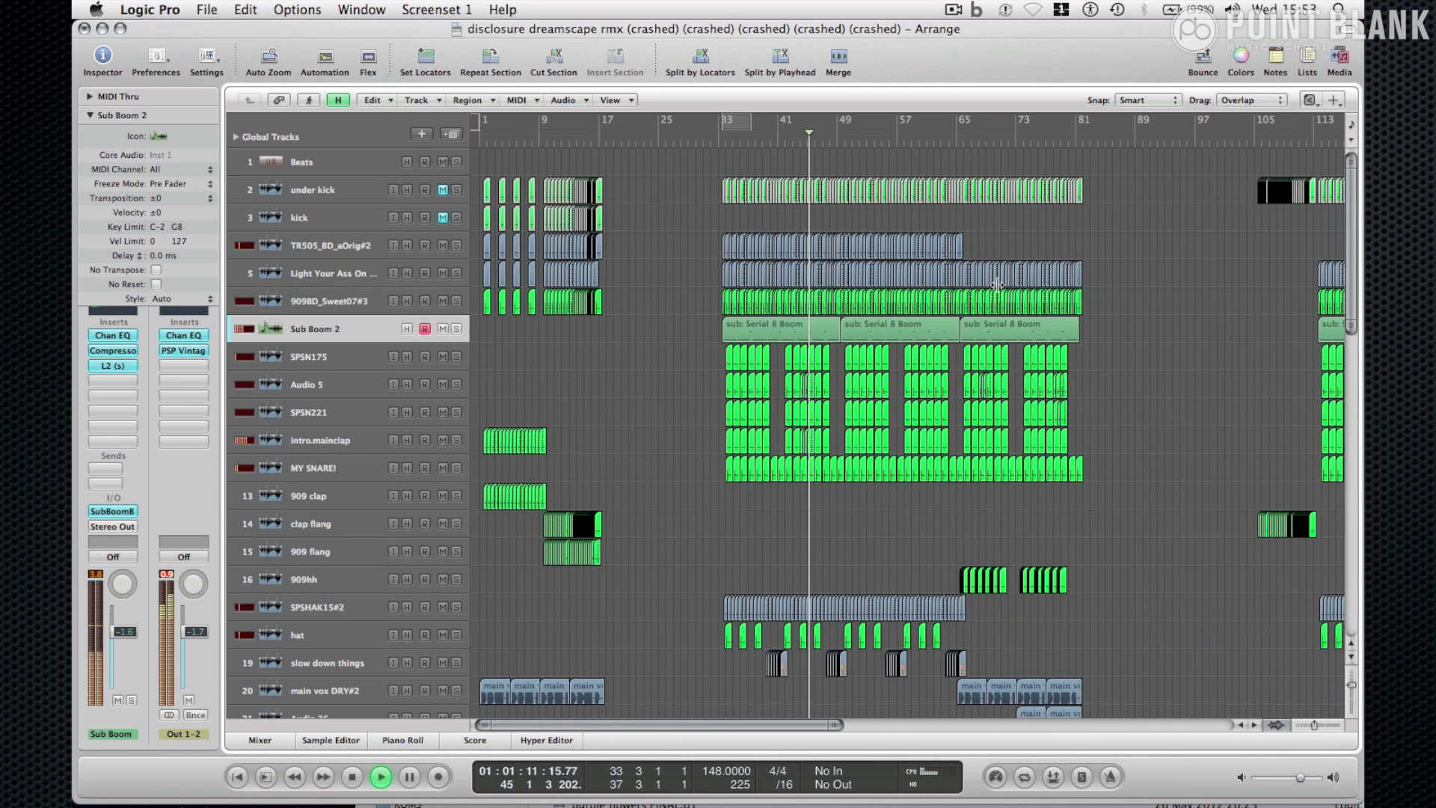
- Turn the cycle range from 33 3 1 1 to 37 3 1 1 back on and stop playback
scroll(997, 285, down, 15)
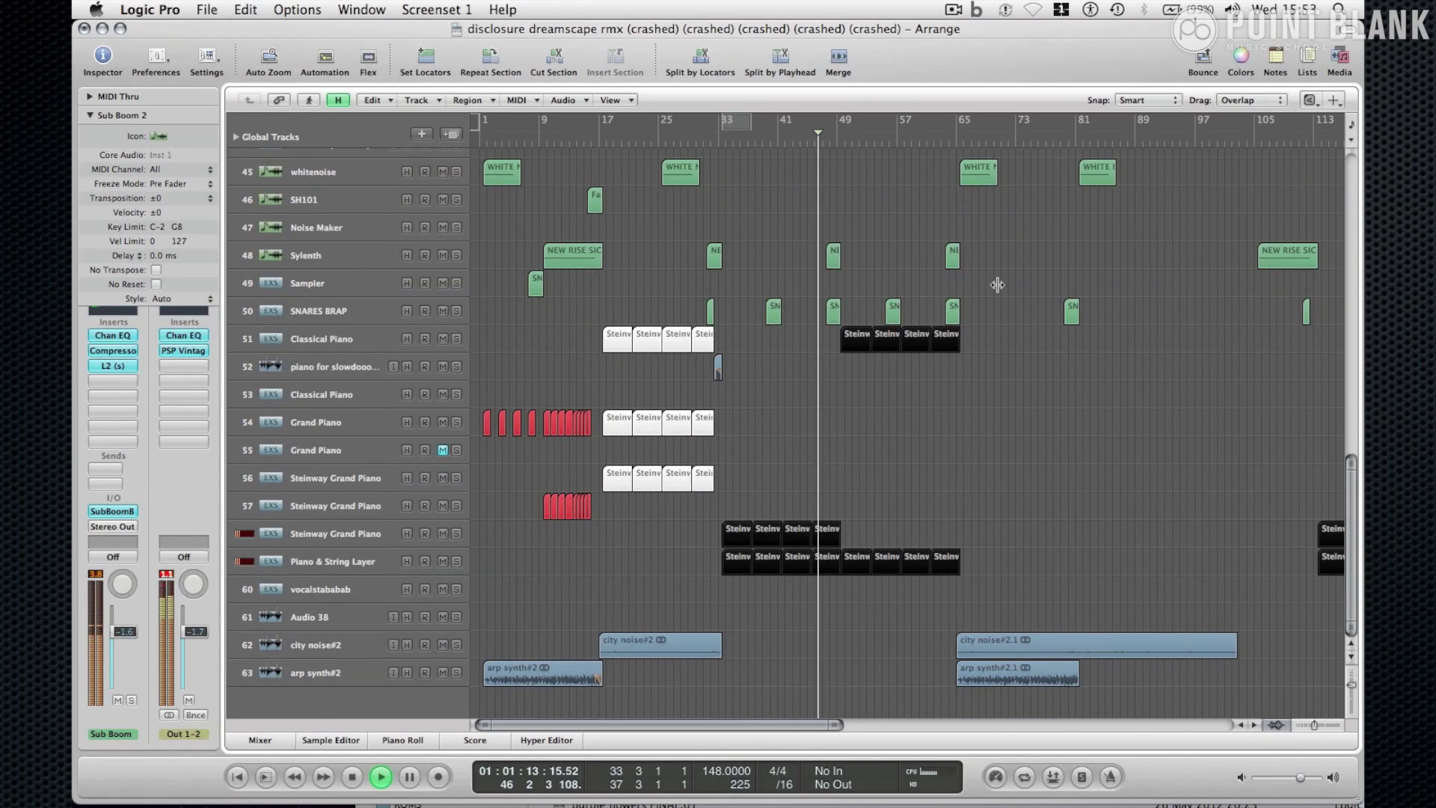
scroll(997, 285, up, 15)
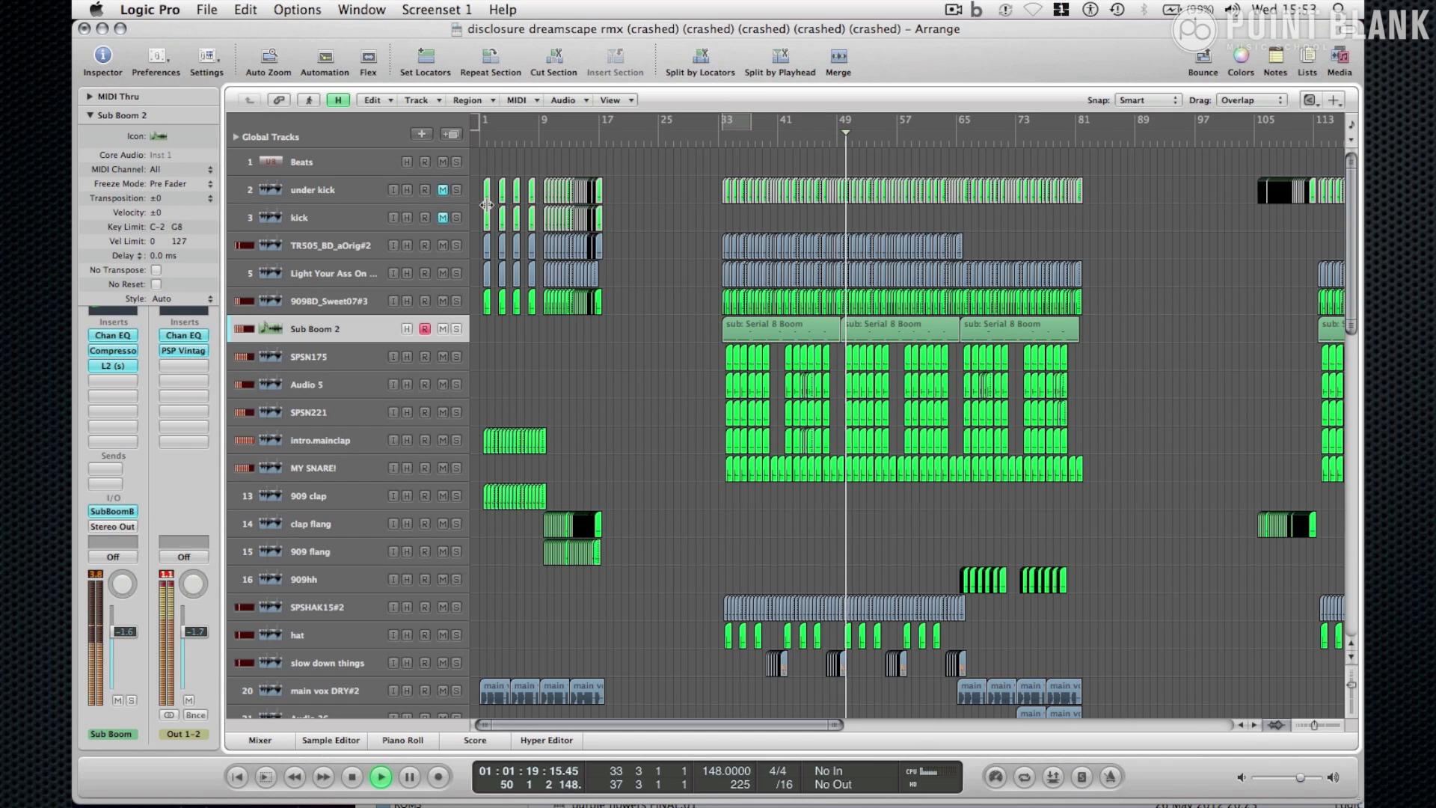
click(456, 190)
click(441, 191)
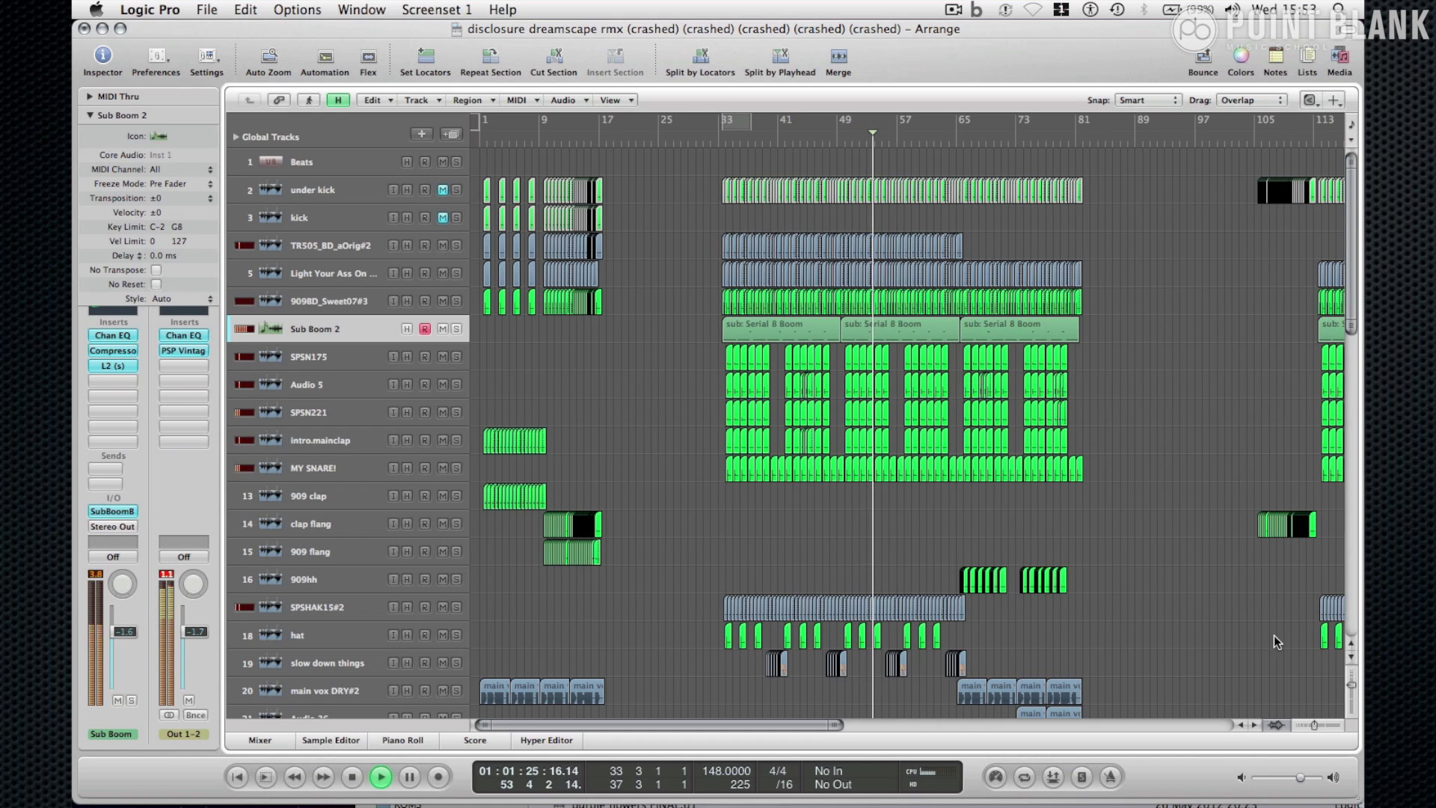
click(1327, 721)
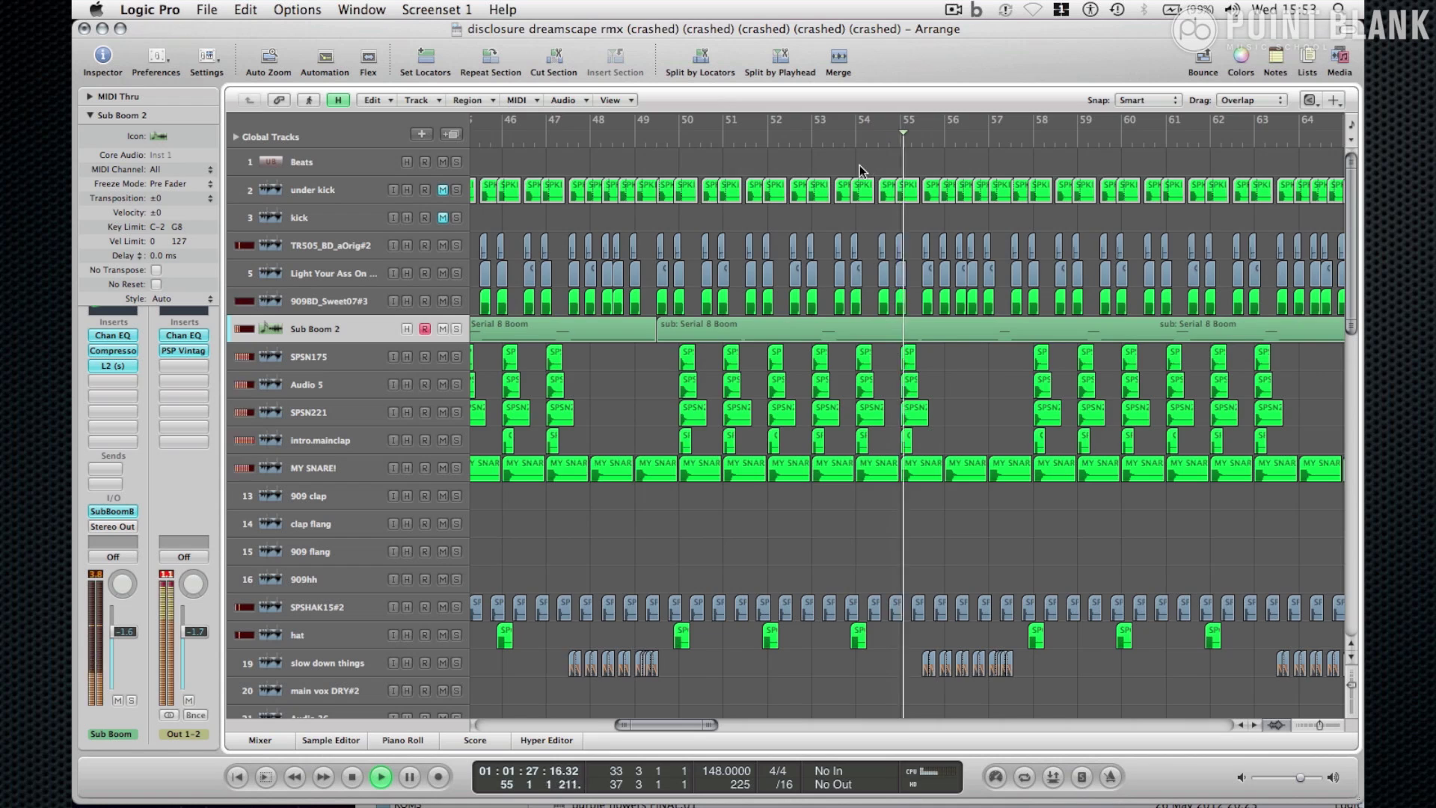
scroll(859, 164, left, 10)
click(868, 123)
key(space)
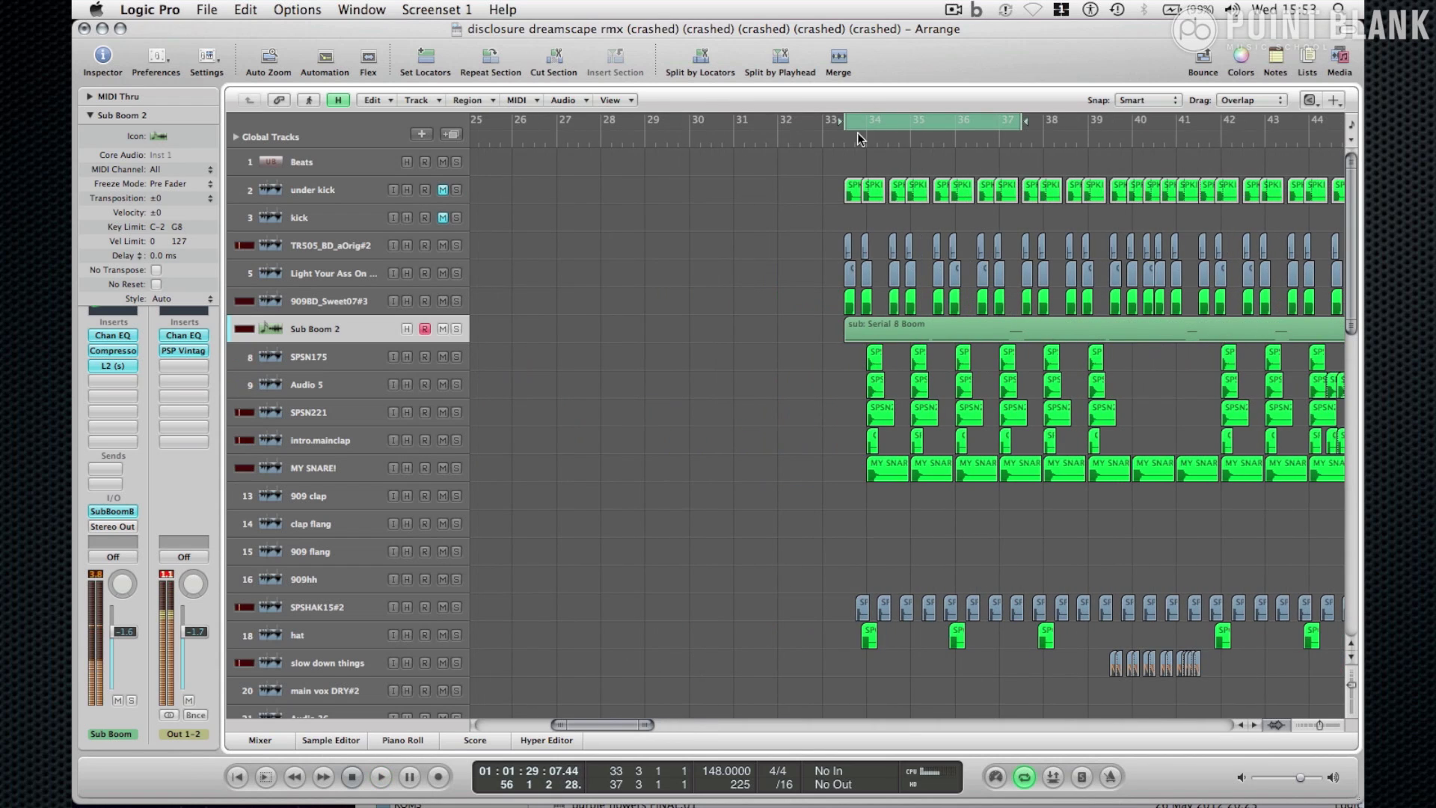
- Move the 909BD_Sweet07#3 track above Light Your Ass On and loop it soloed together with TR505_BD_aOrig#2
drag(347, 298, 352, 274)
click(456, 273)
key(space)
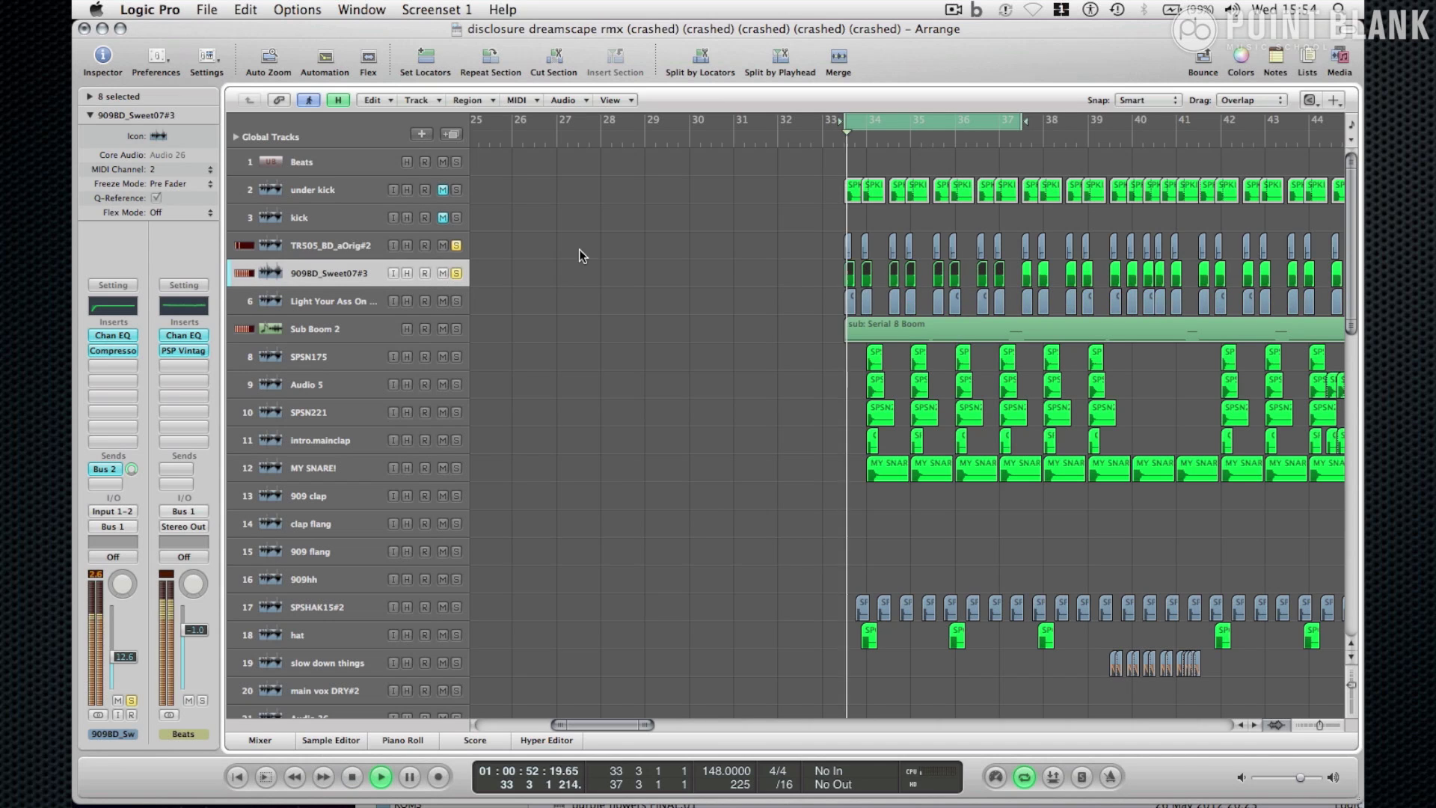
click(1327, 725)
click(1328, 725)
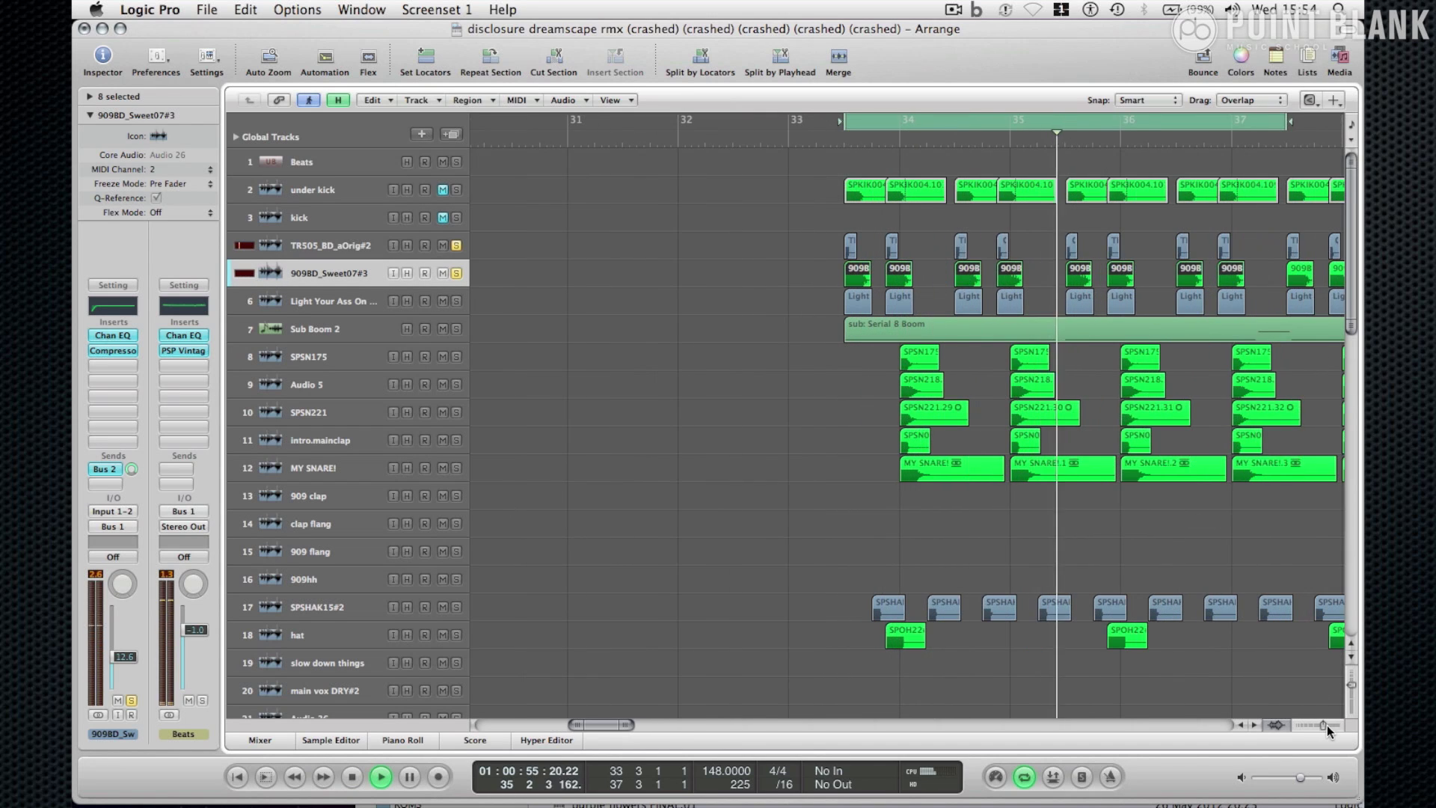
- Unsolo 909BD_Sweet07#3 and inspect the Channel EQ on TR505_BD_aOrig#2 during playback
click(456, 273)
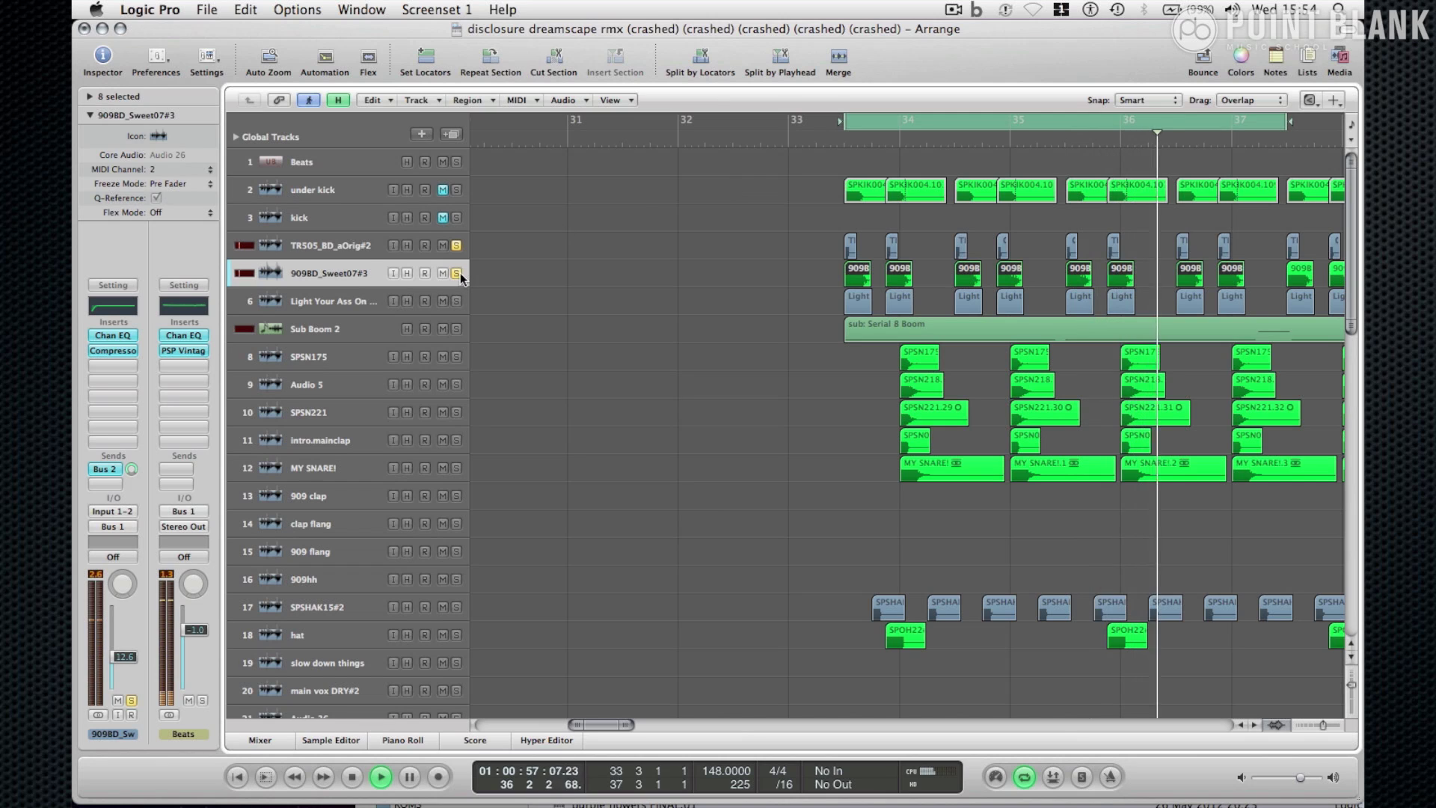
click(309, 247)
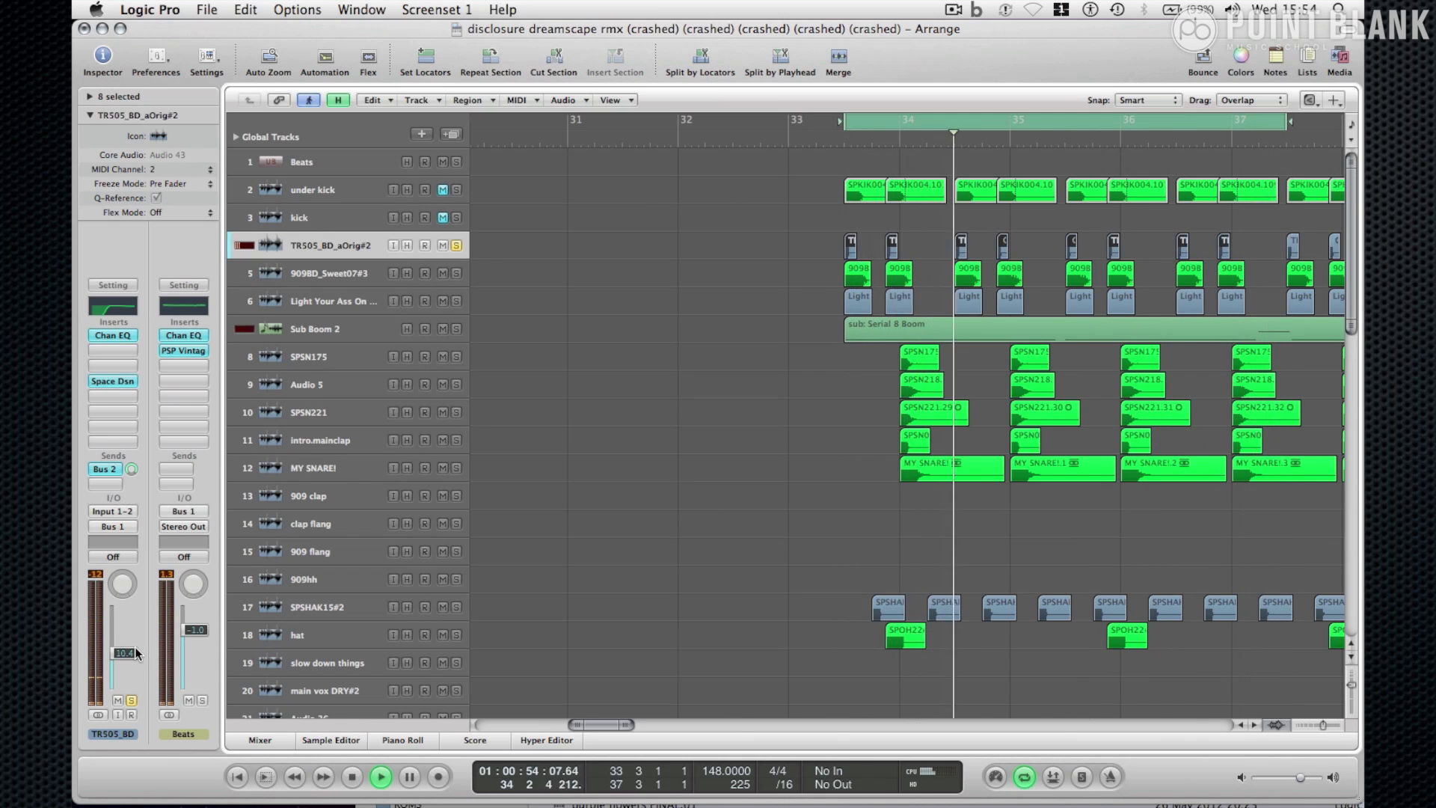
click(123, 335)
drag(508, 343, 541, 145)
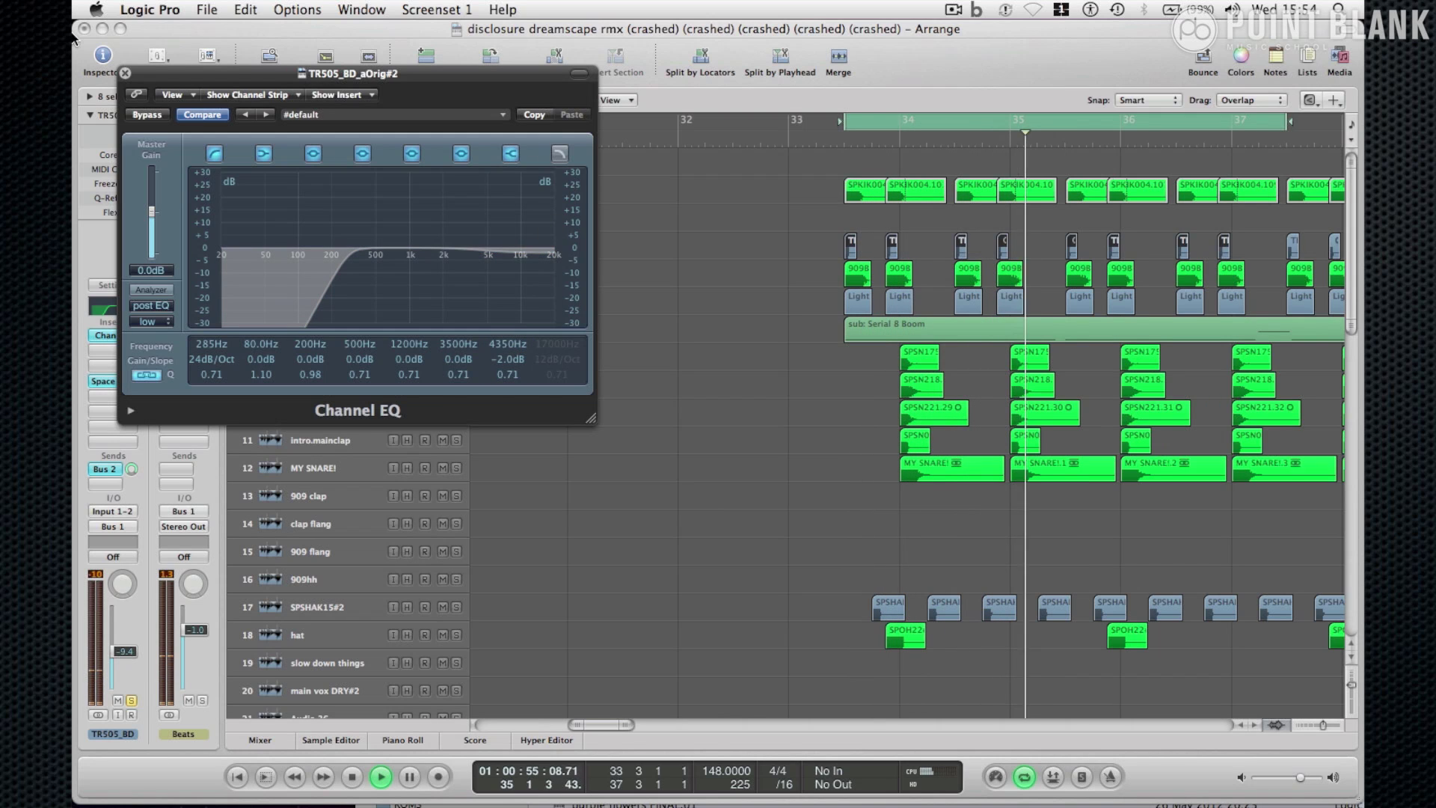
click(125, 72)
- Compare TR505_BD_aOrig#2 with and without 909BD_Sweet07#3 soloed, and finish with playback stopped, both tracks unsoloed and the cycle off
click(311, 269)
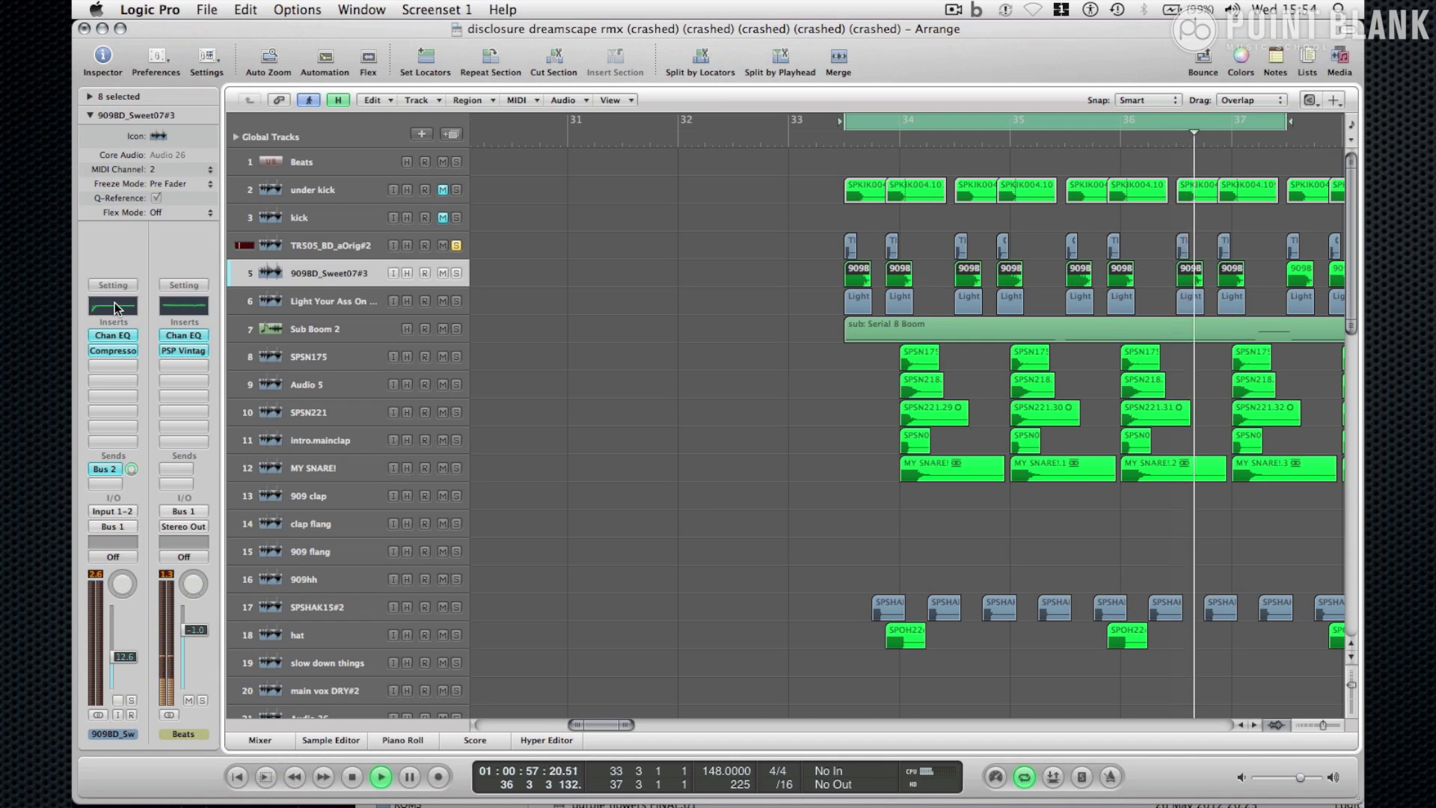
click(456, 273)
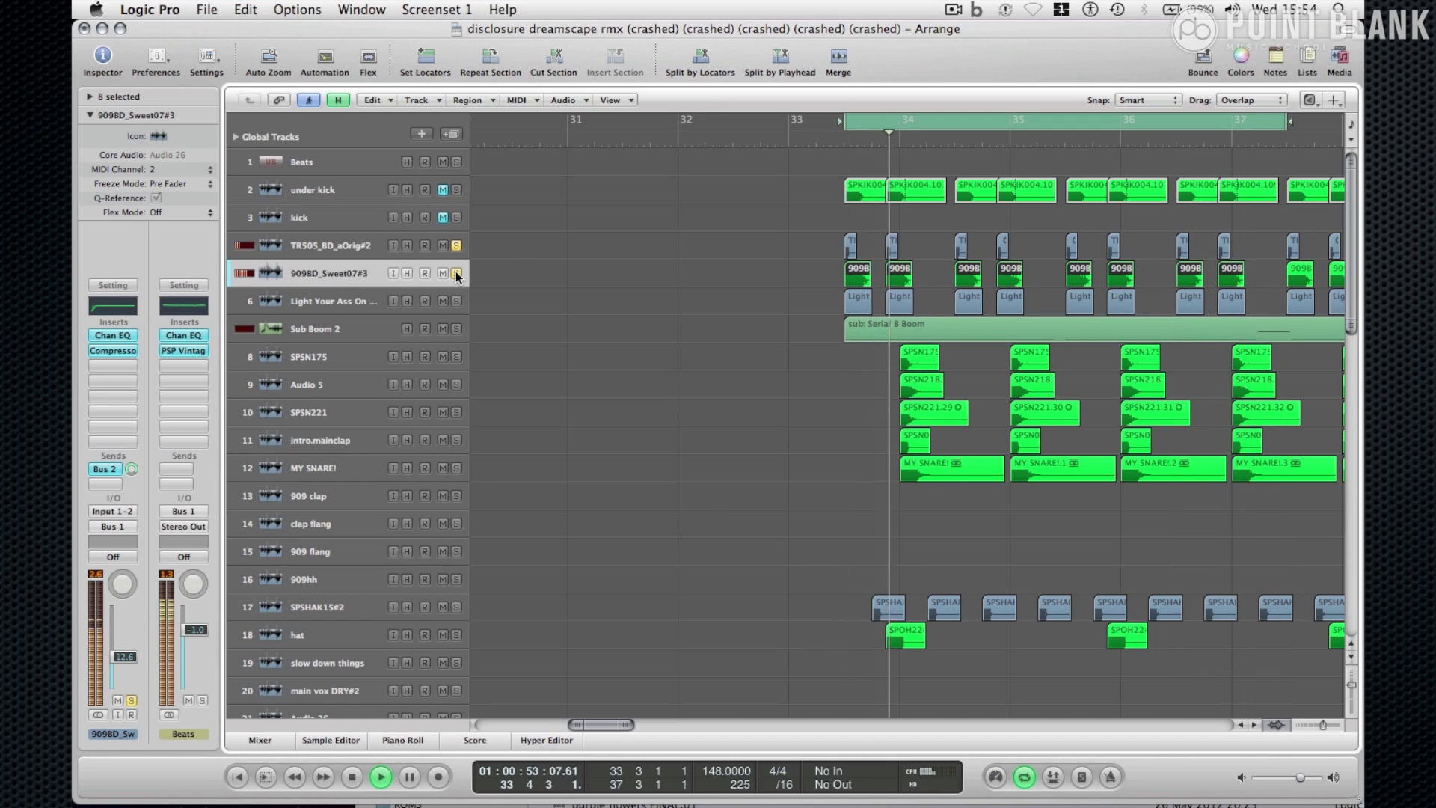
click(456, 264)
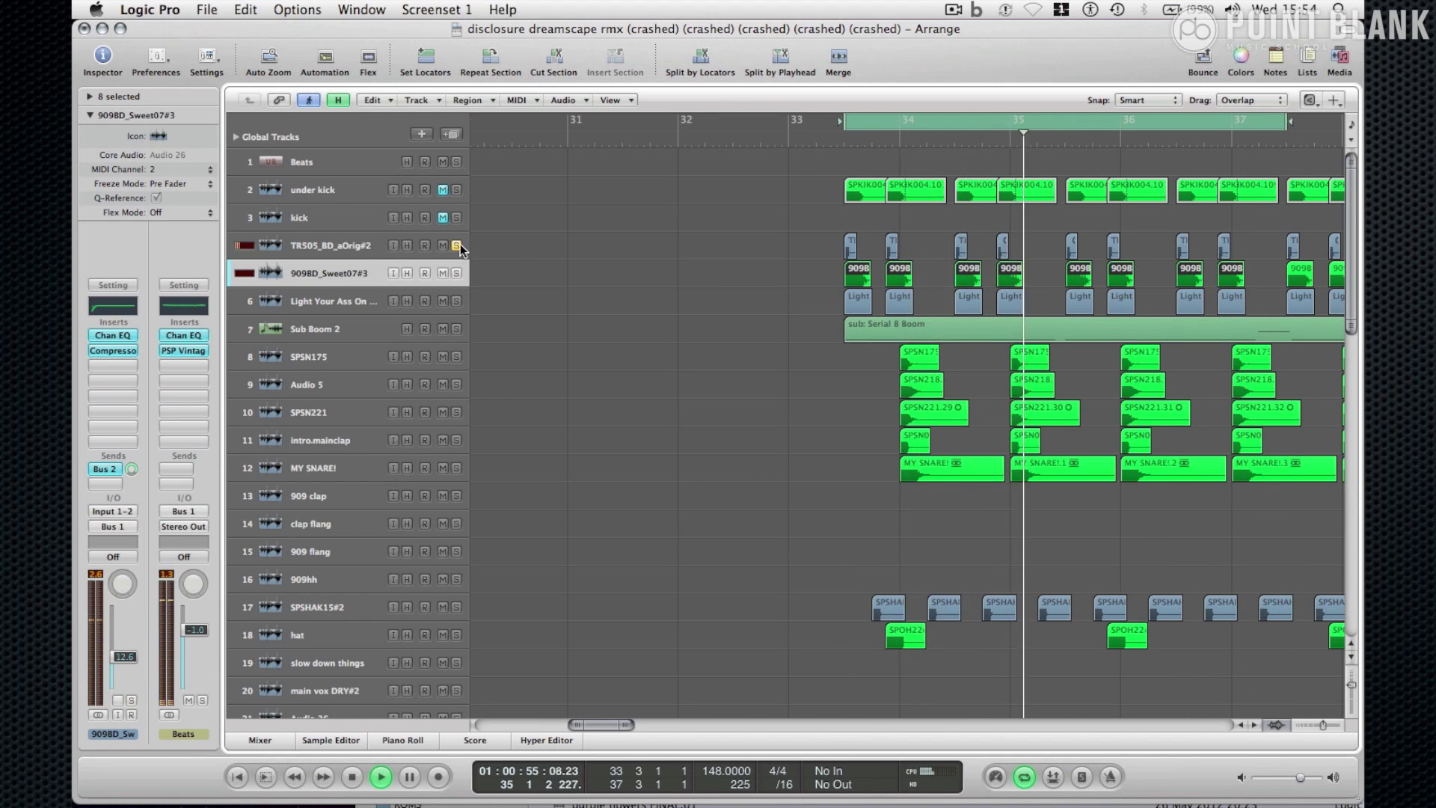
key(space)
click(949, 128)
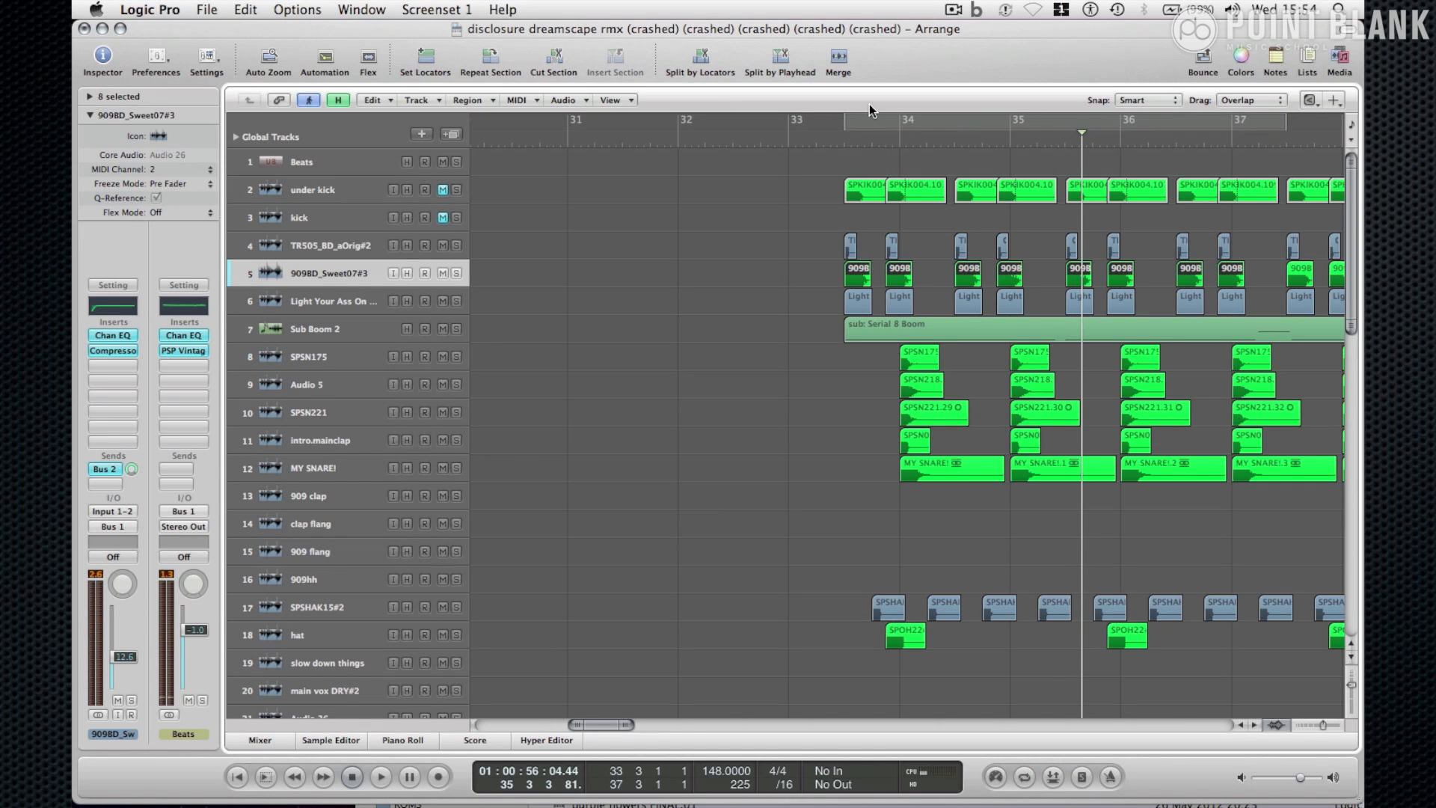
click(884, 116)
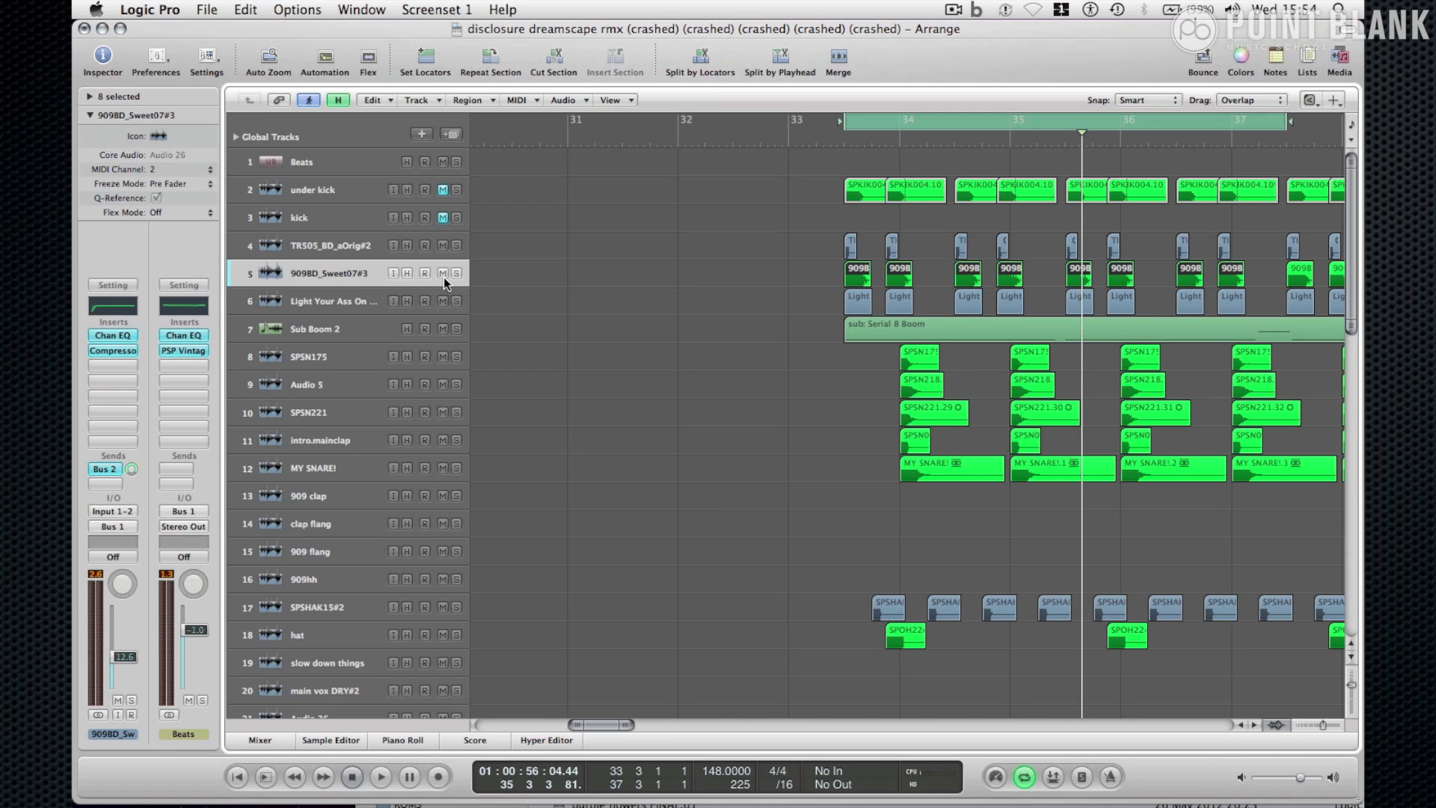
click(999, 127)
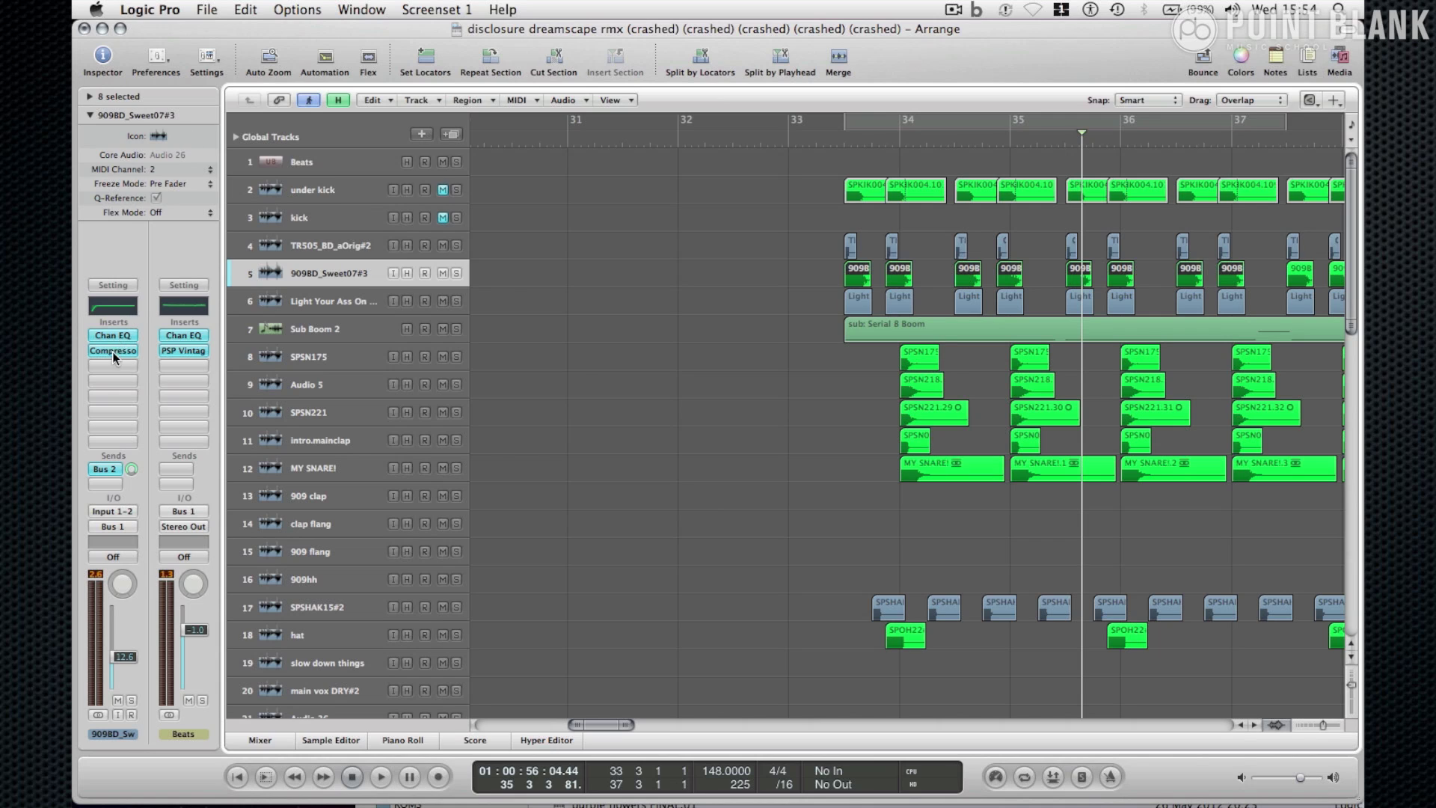
- Inspect the Compressor on 909BD_Sweet07#3 and its Drums presets, keeping Type R Kick Drum, and close the plug-in
click(112, 351)
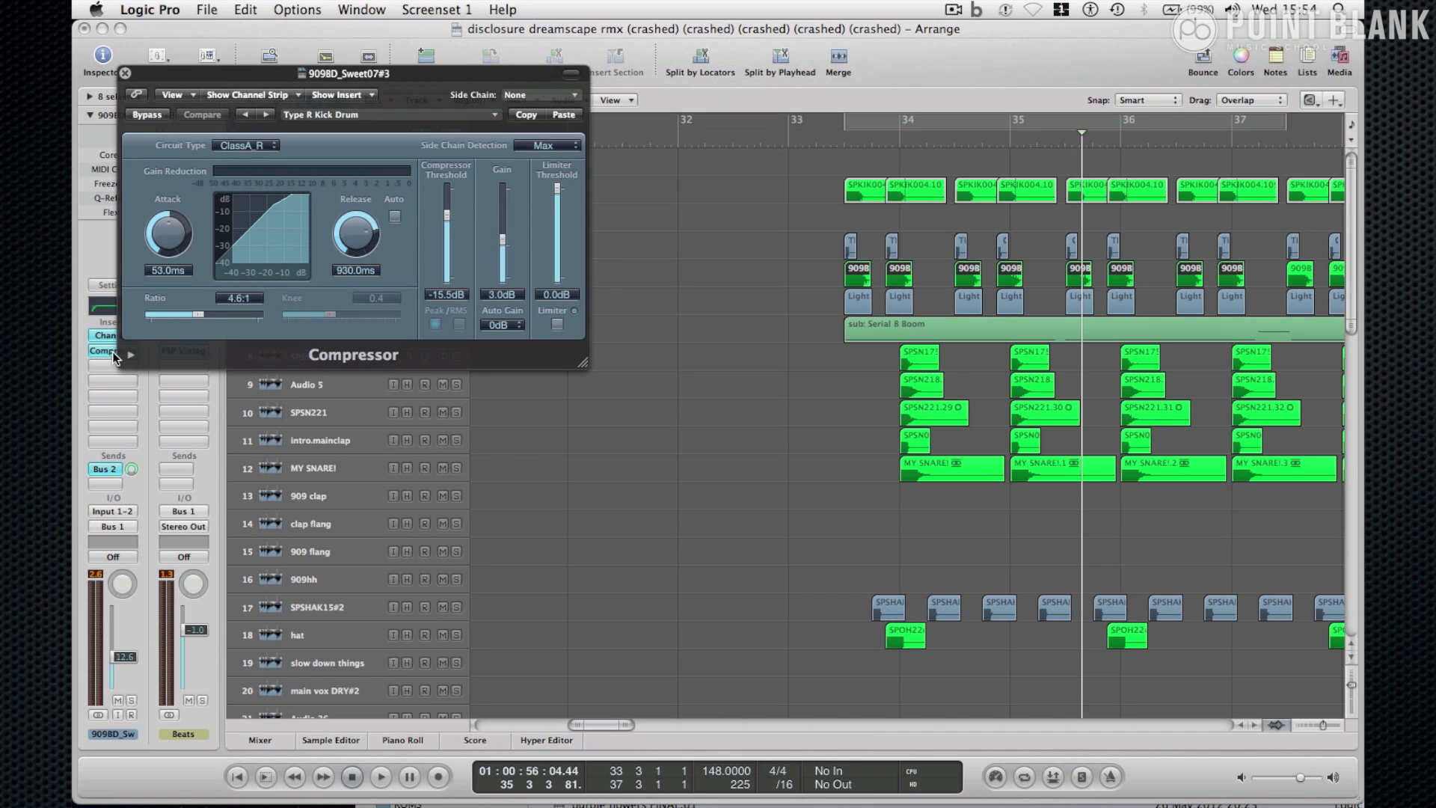
click(329, 114)
mouse_move(403, 273)
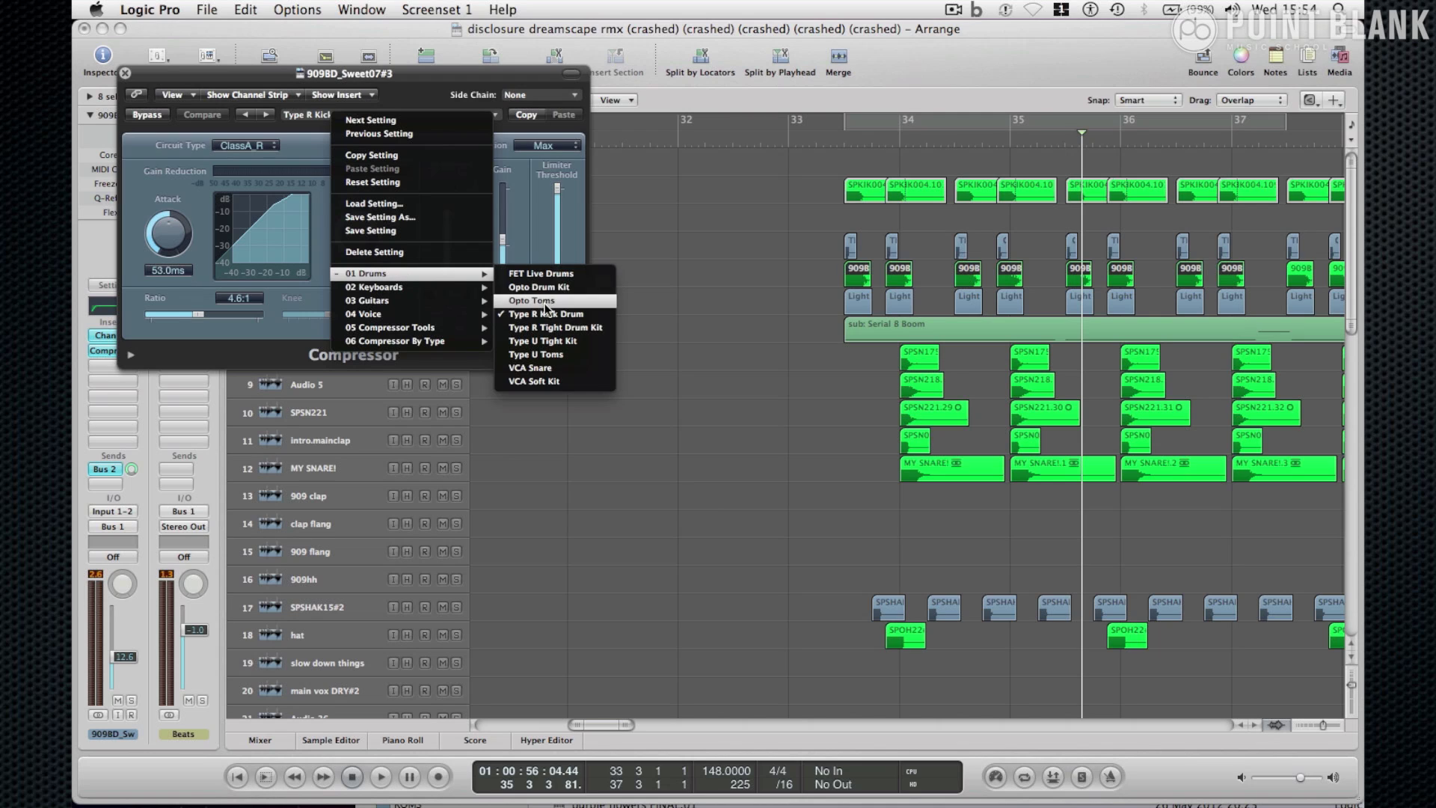
click(135, 75)
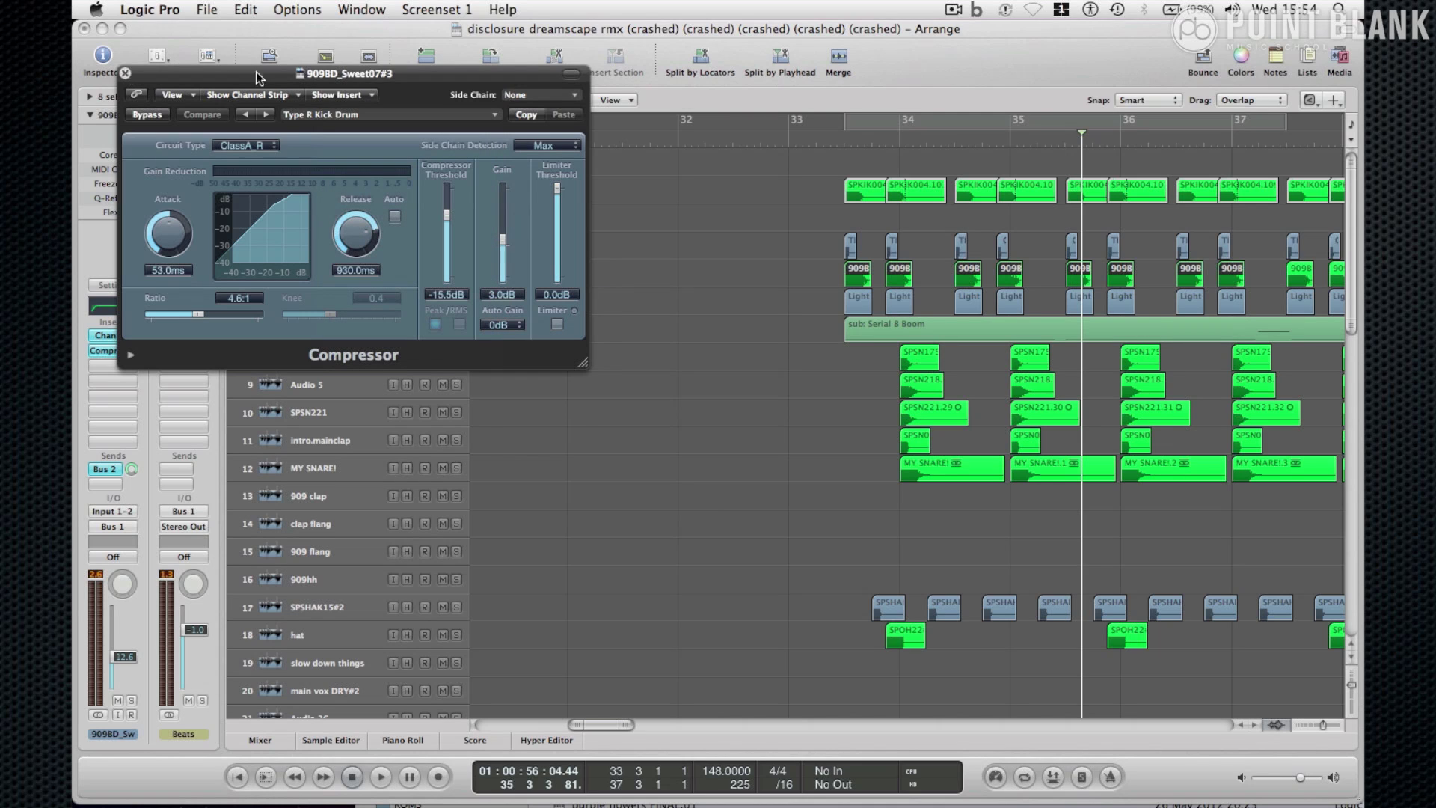
click(125, 73)
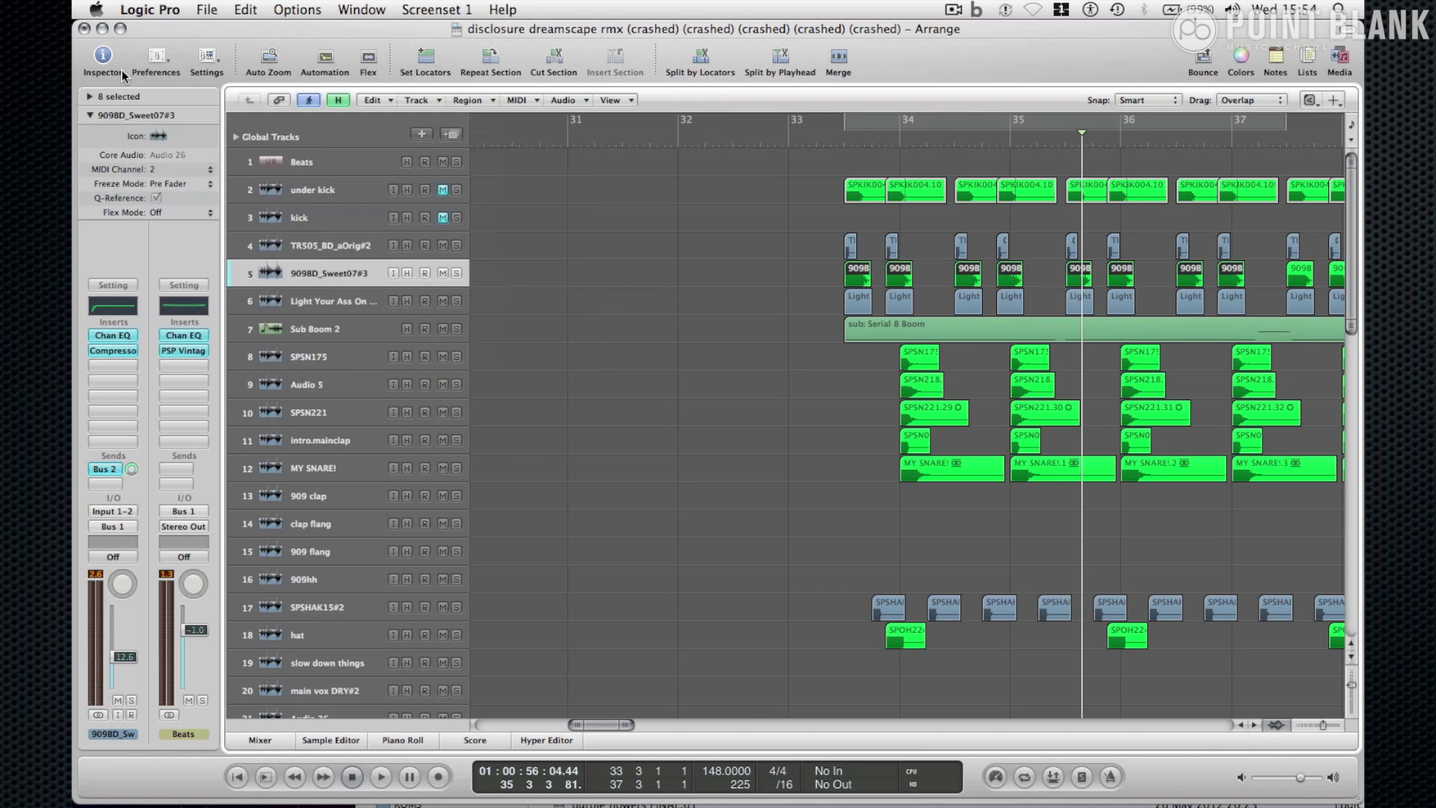
- Play the full arrangement through bar 39 while examining the snare, hat, slow down things and 'yeah/move'#2 tracks
key(space)
scroll(1040, 413, down, 2)
scroll(1040, 418, down, 5)
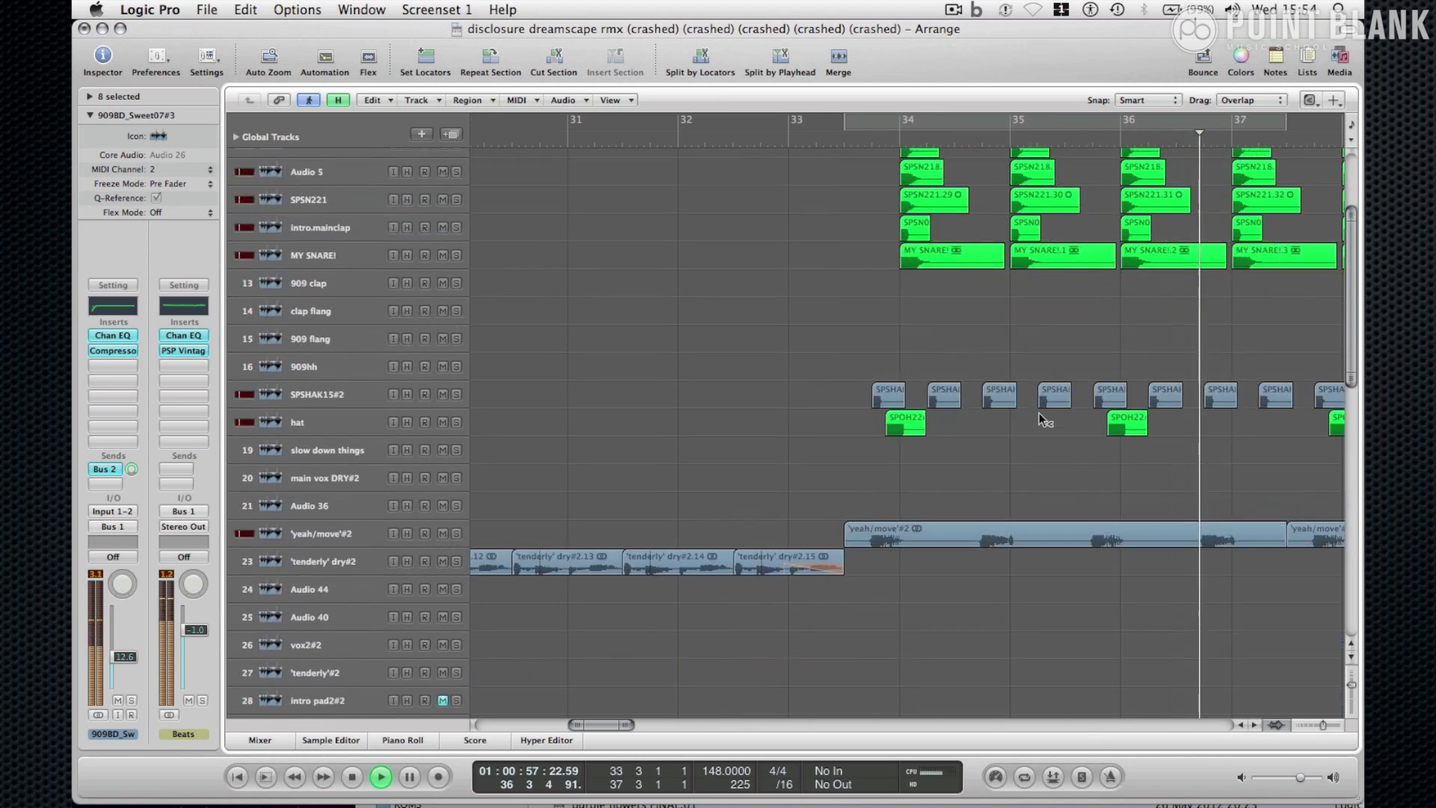
scroll(1040, 417, right, 5)
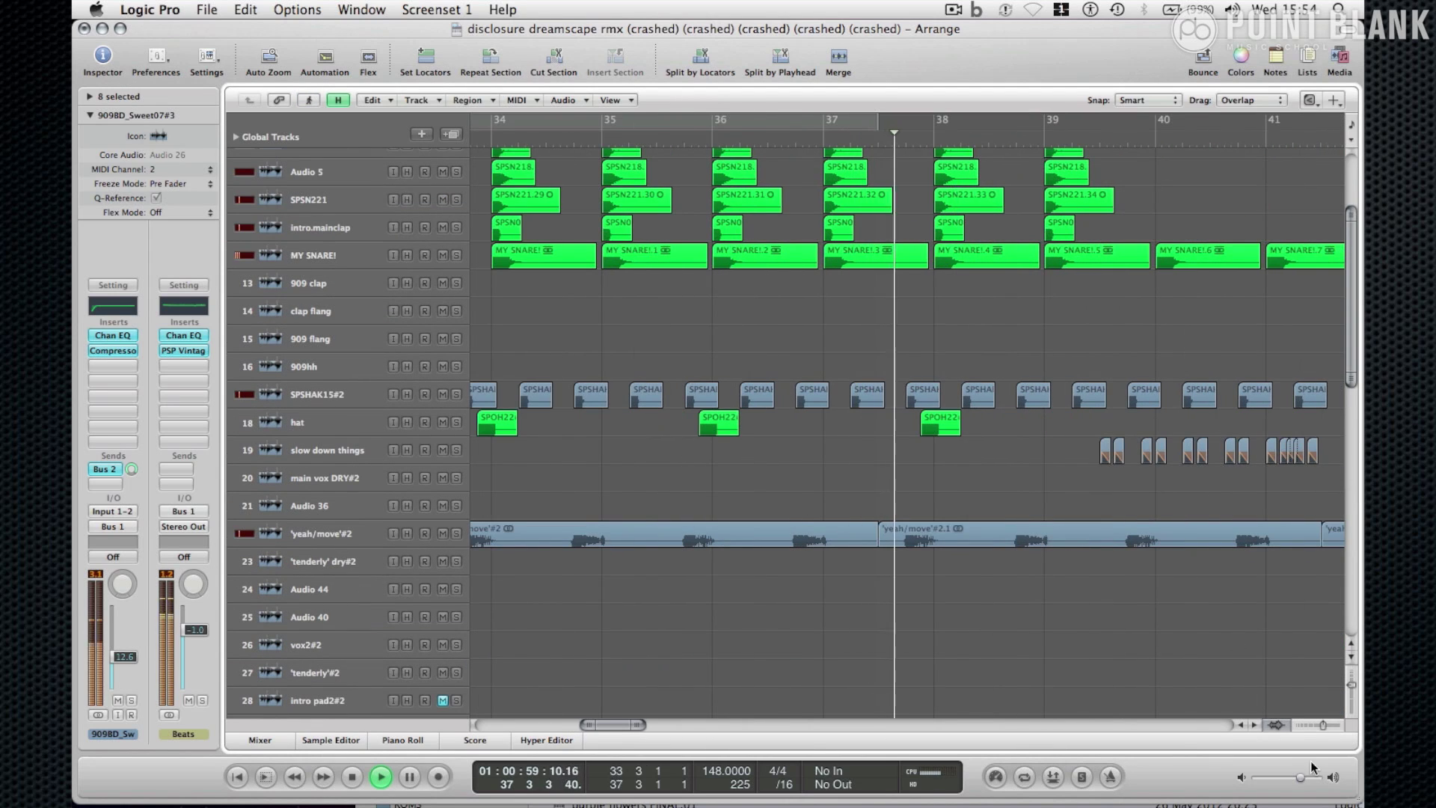
click(1308, 722)
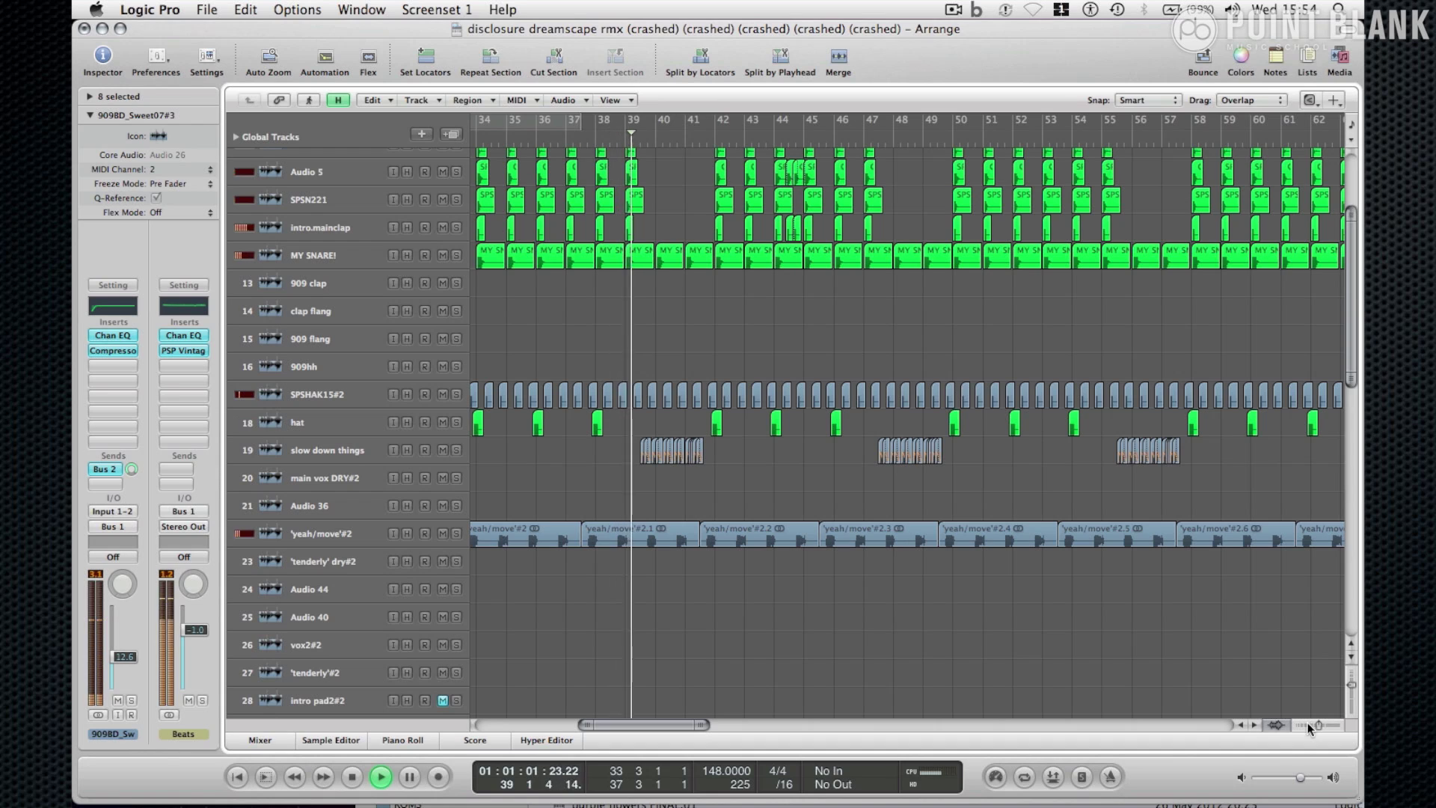
key(space)
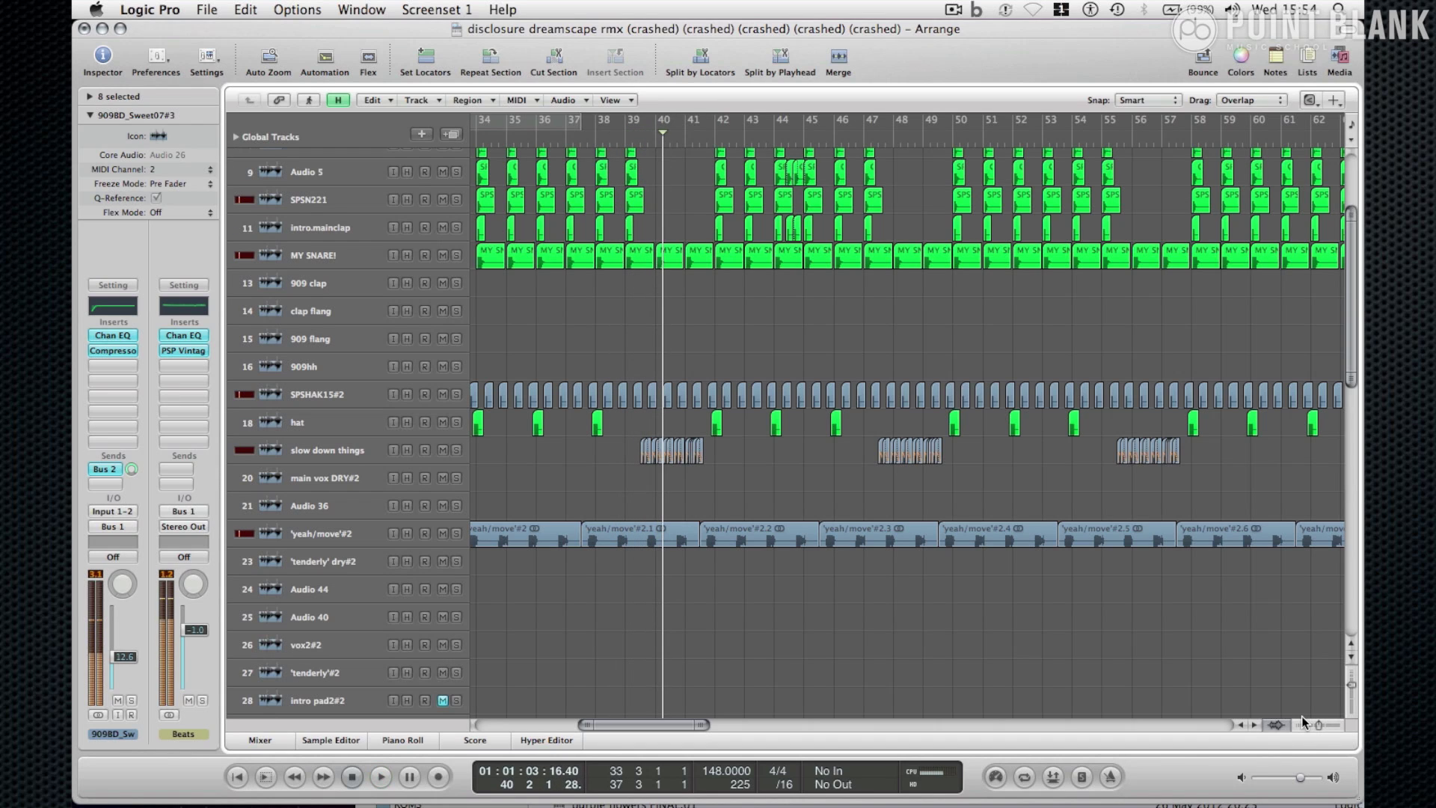
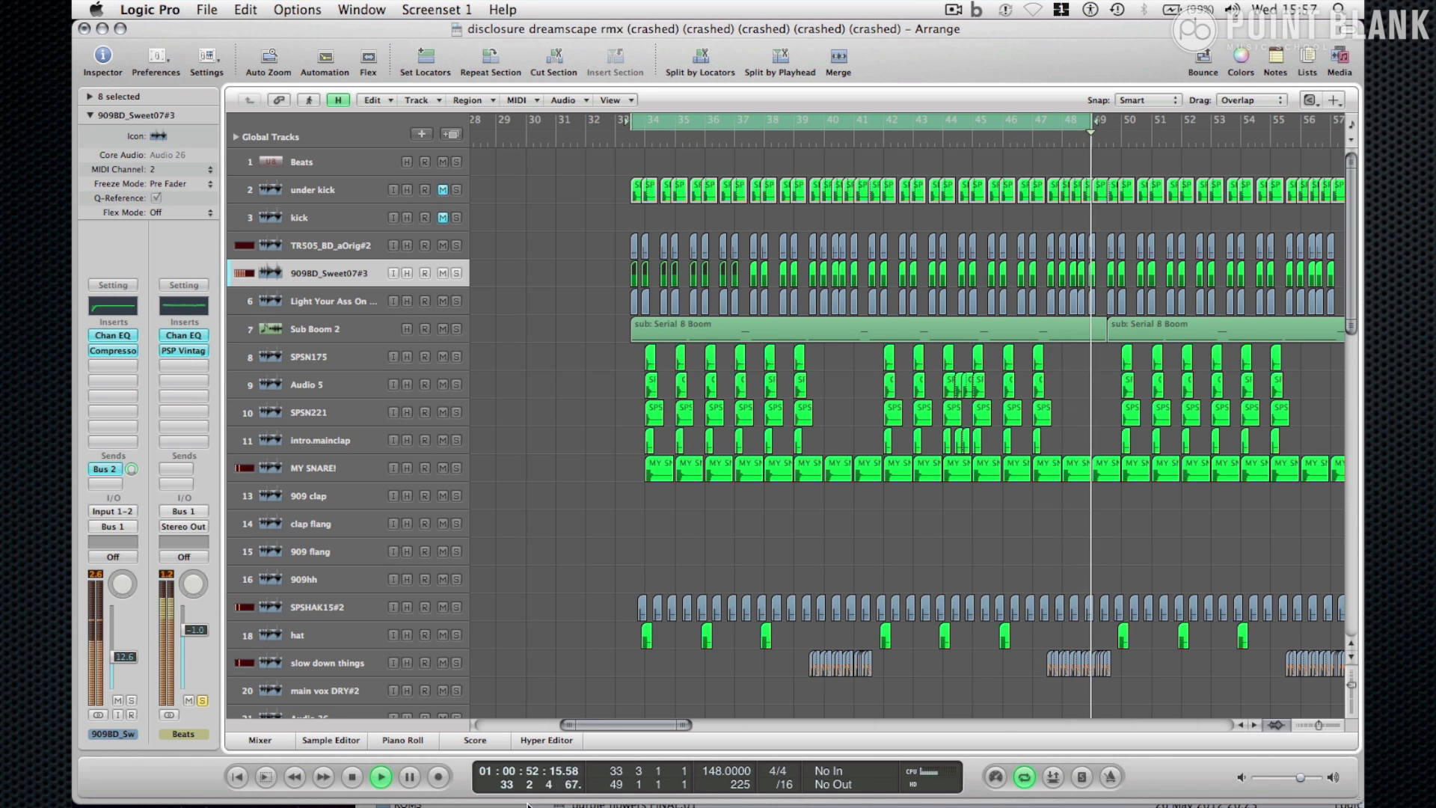
- Examine the inserts and bus routing of the channel strips across the Mixer during playback, and close the Mixer
click(266, 738)
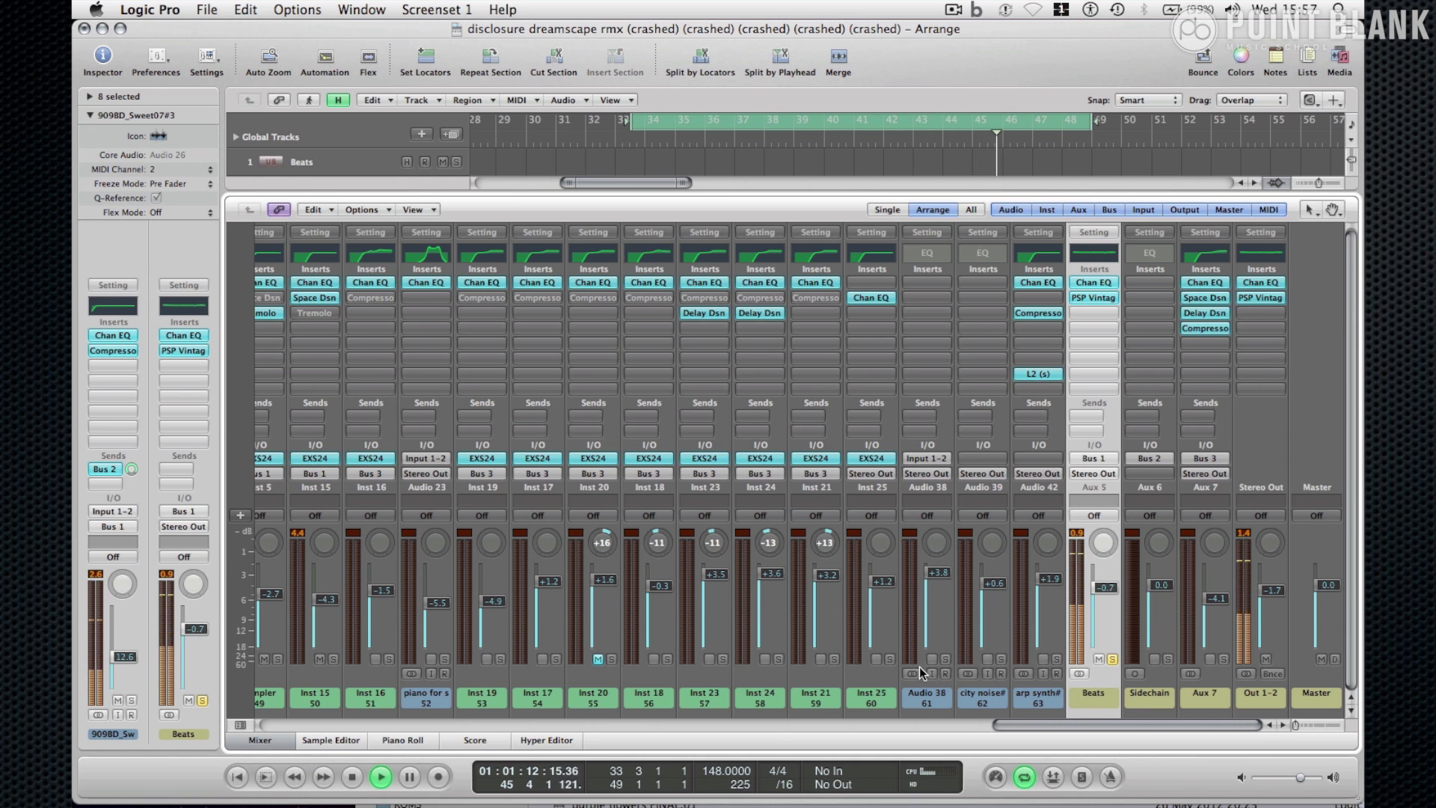
scroll(1341, 727, left, 10)
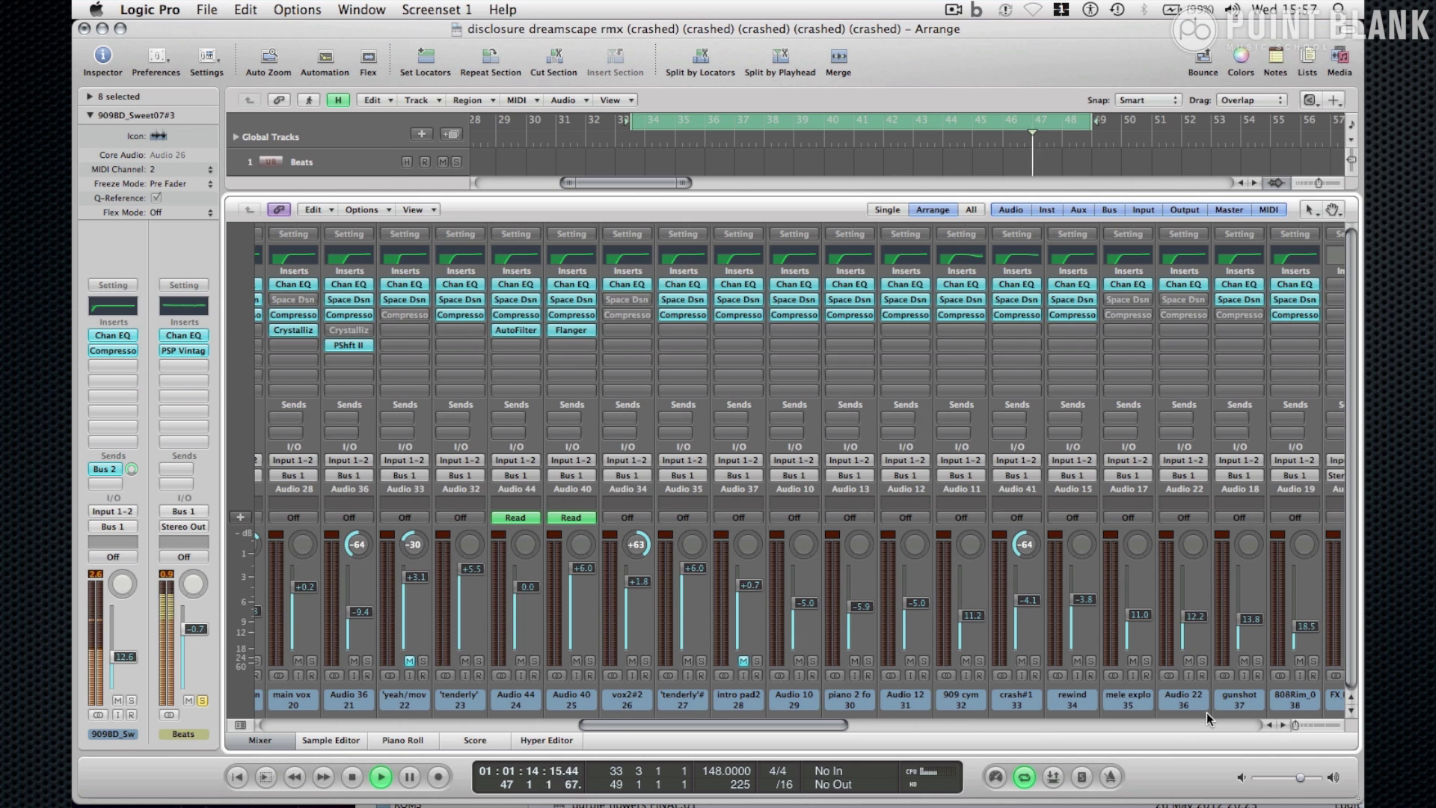
scroll(1206, 712, left, 5)
scroll(1107, 643, right, 10)
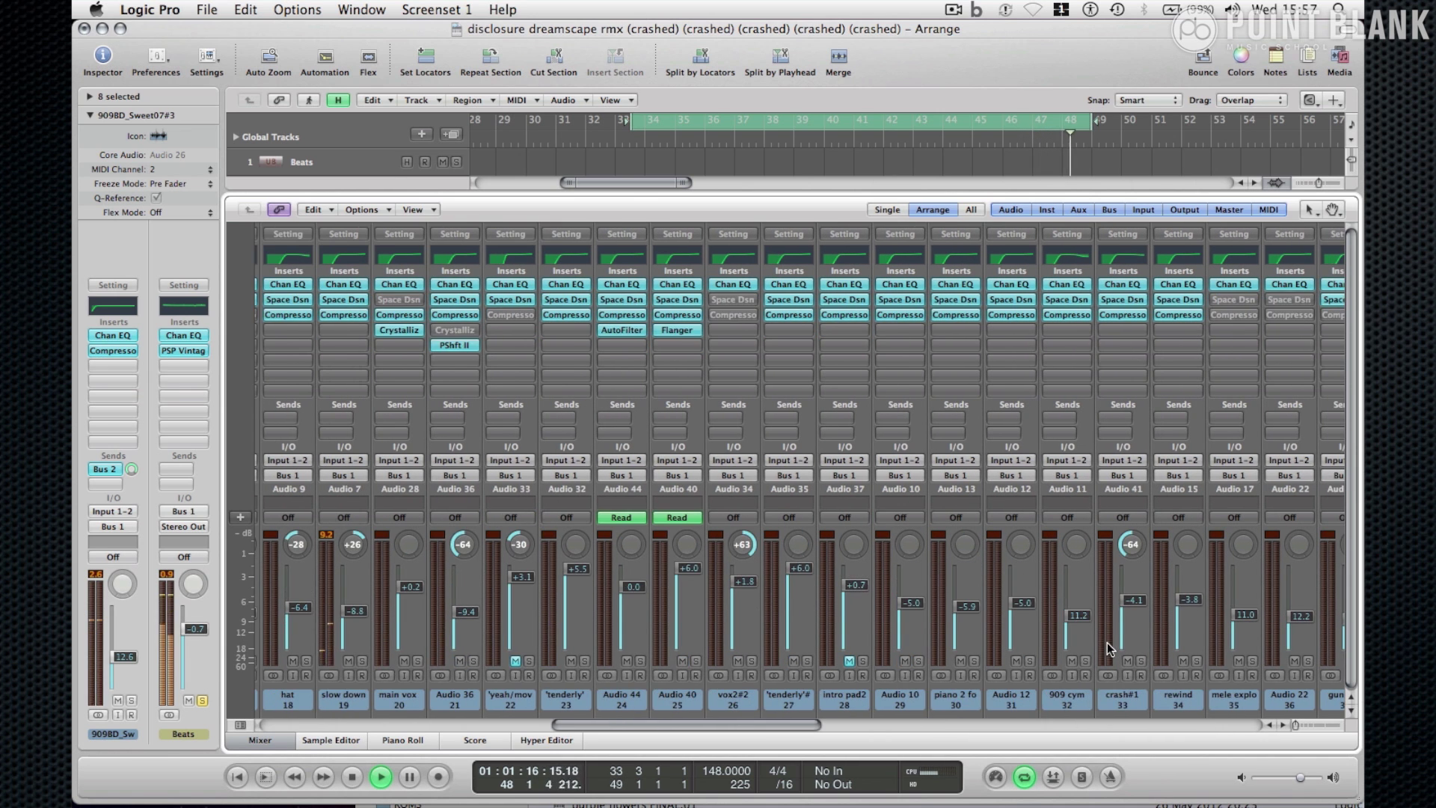
scroll(977, 683, right, 10)
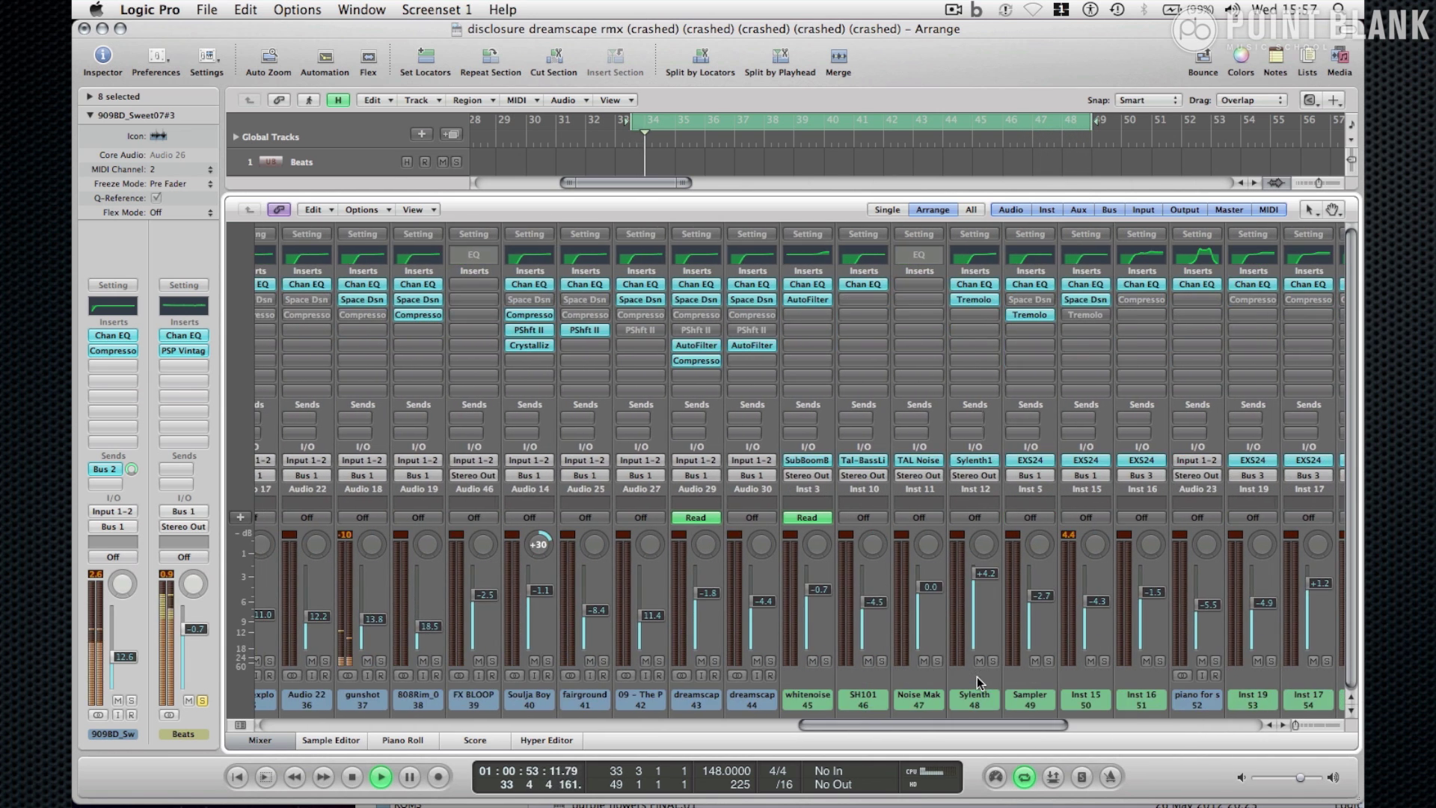
click(253, 743)
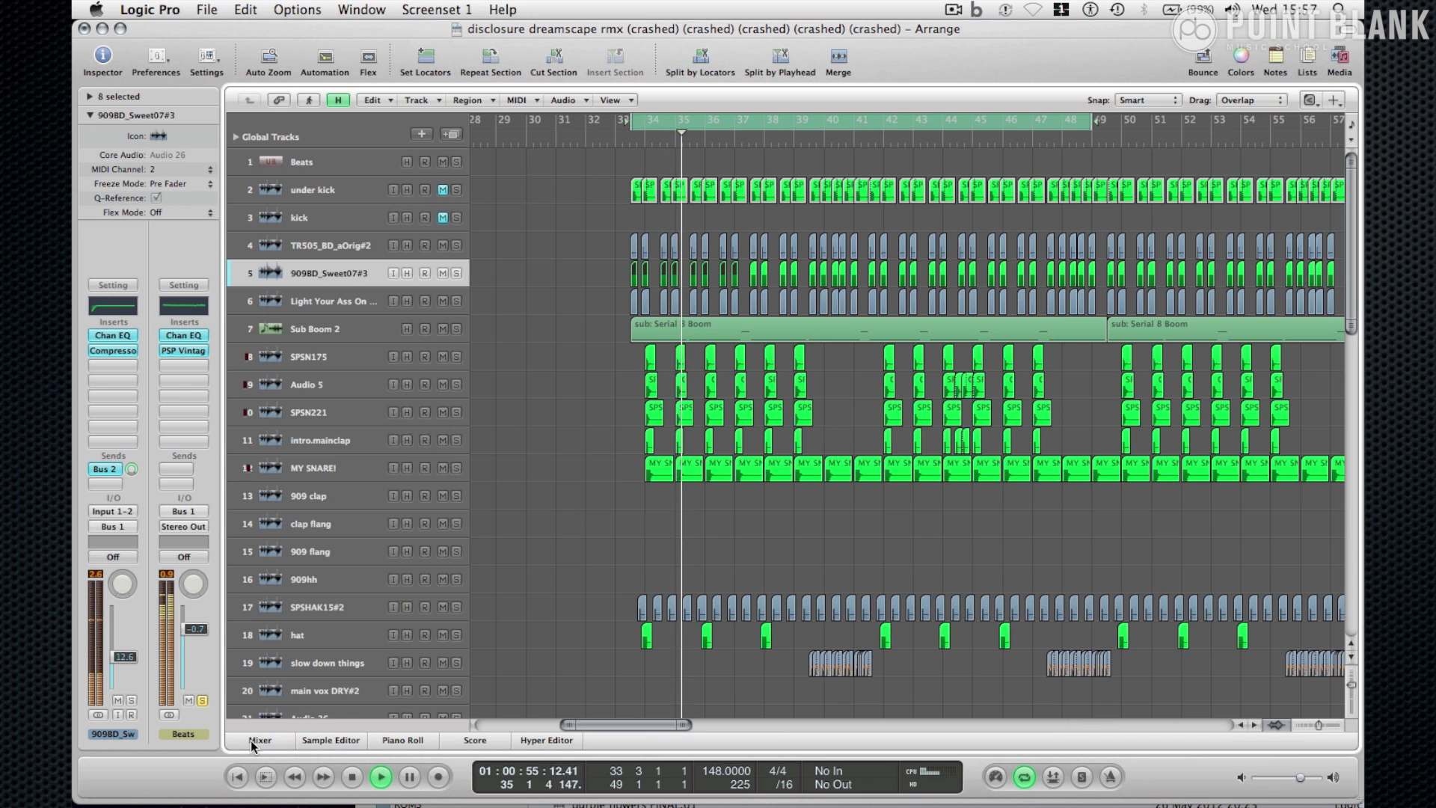
- Turn off the cycle range, stop playback and unsolo the Beats channel
click(792, 124)
key(space)
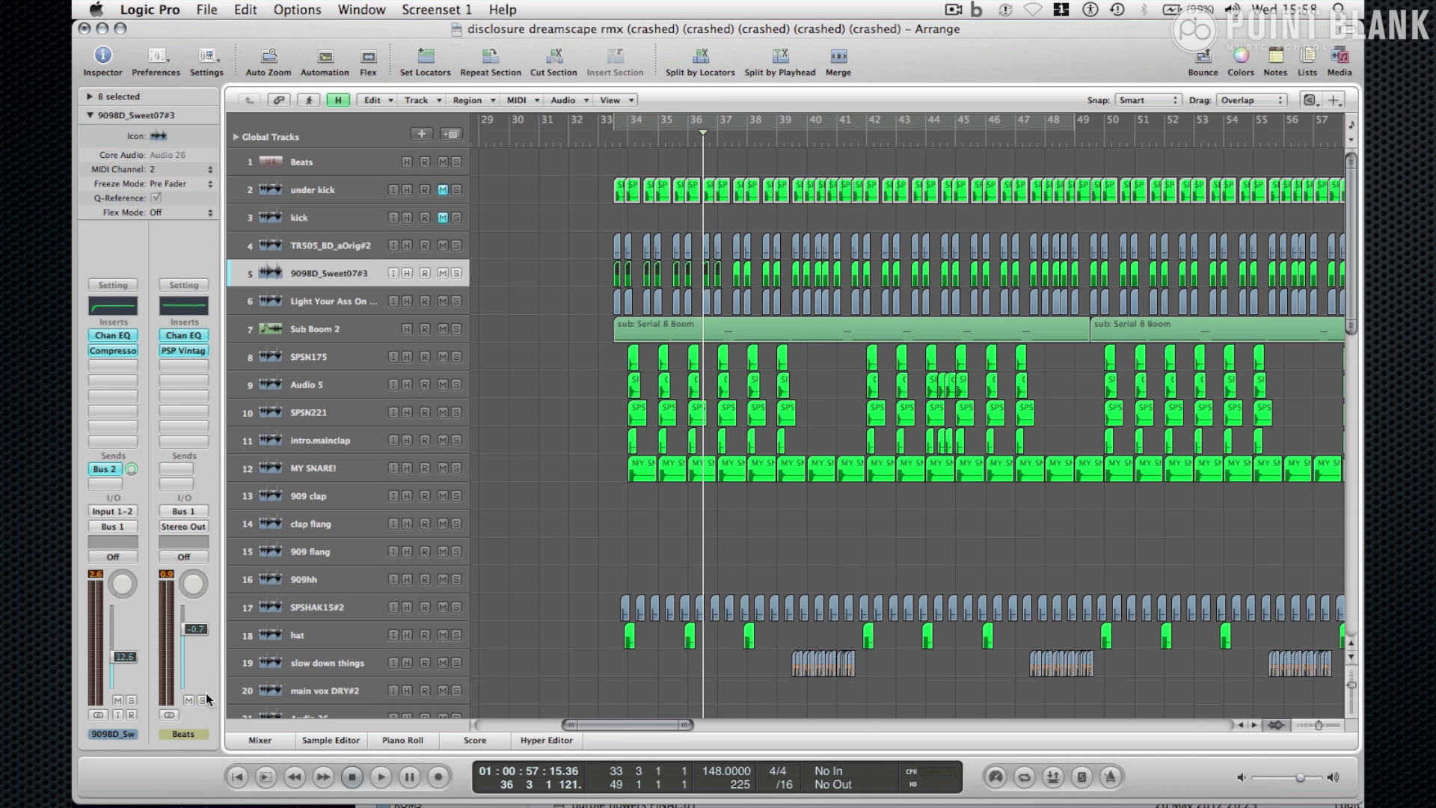
scroll(544, 473, right, 5)
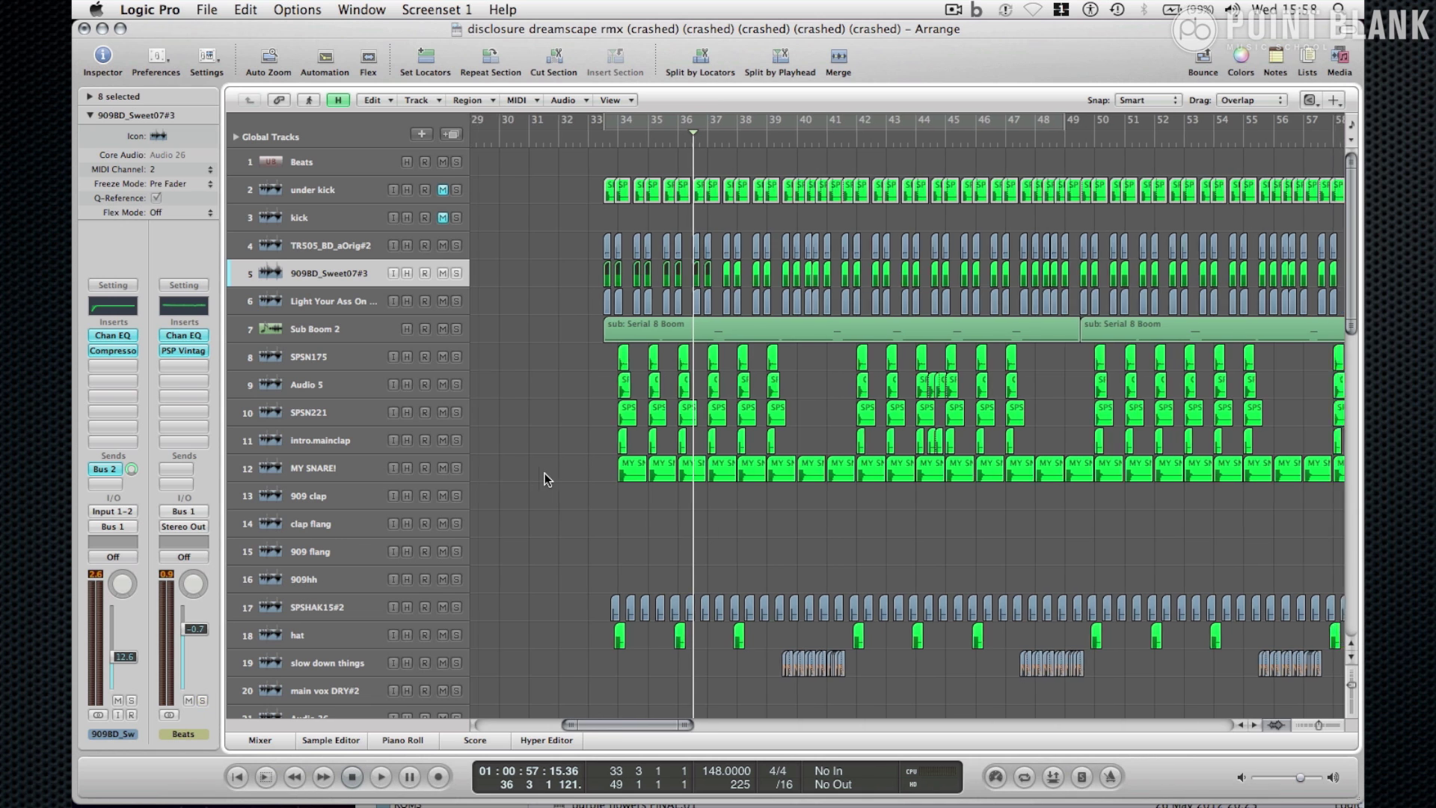
- Play the arrangement past bar 65 and follow the 909hh and main vox DRY#2 tracks in that section
scroll(545, 473, down, 10)
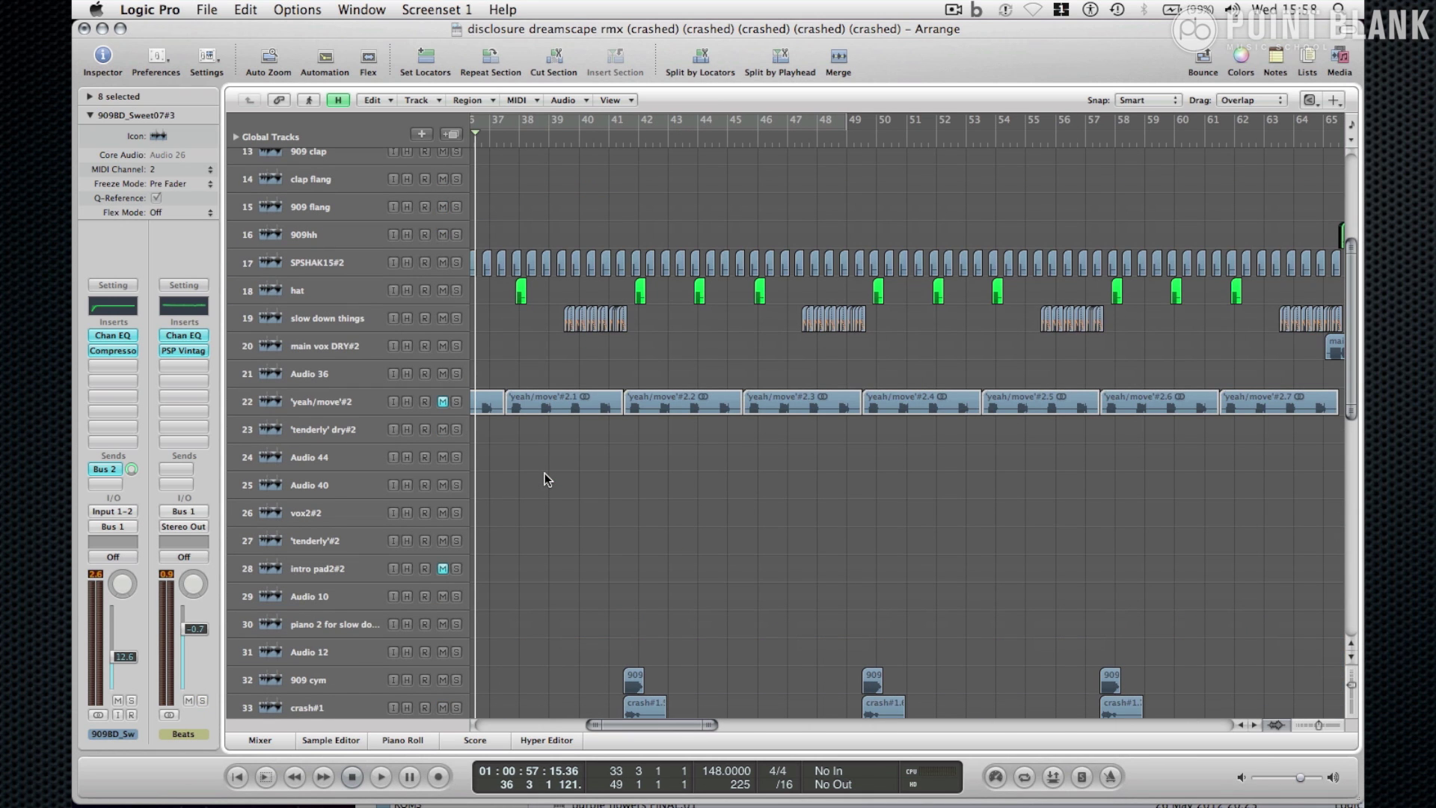
key(space)
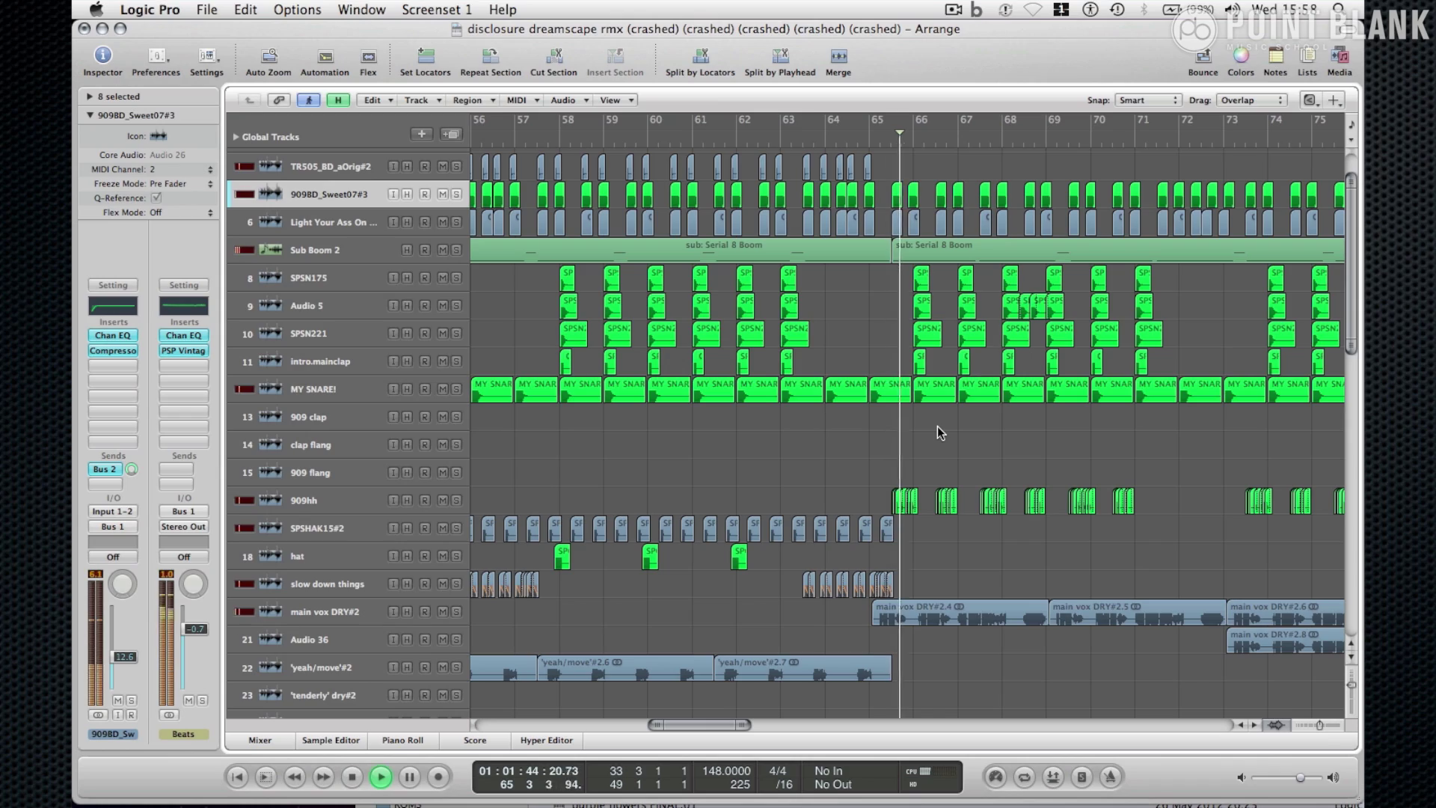
scroll(936, 425, down, 3)
scroll(937, 425, right, 5)
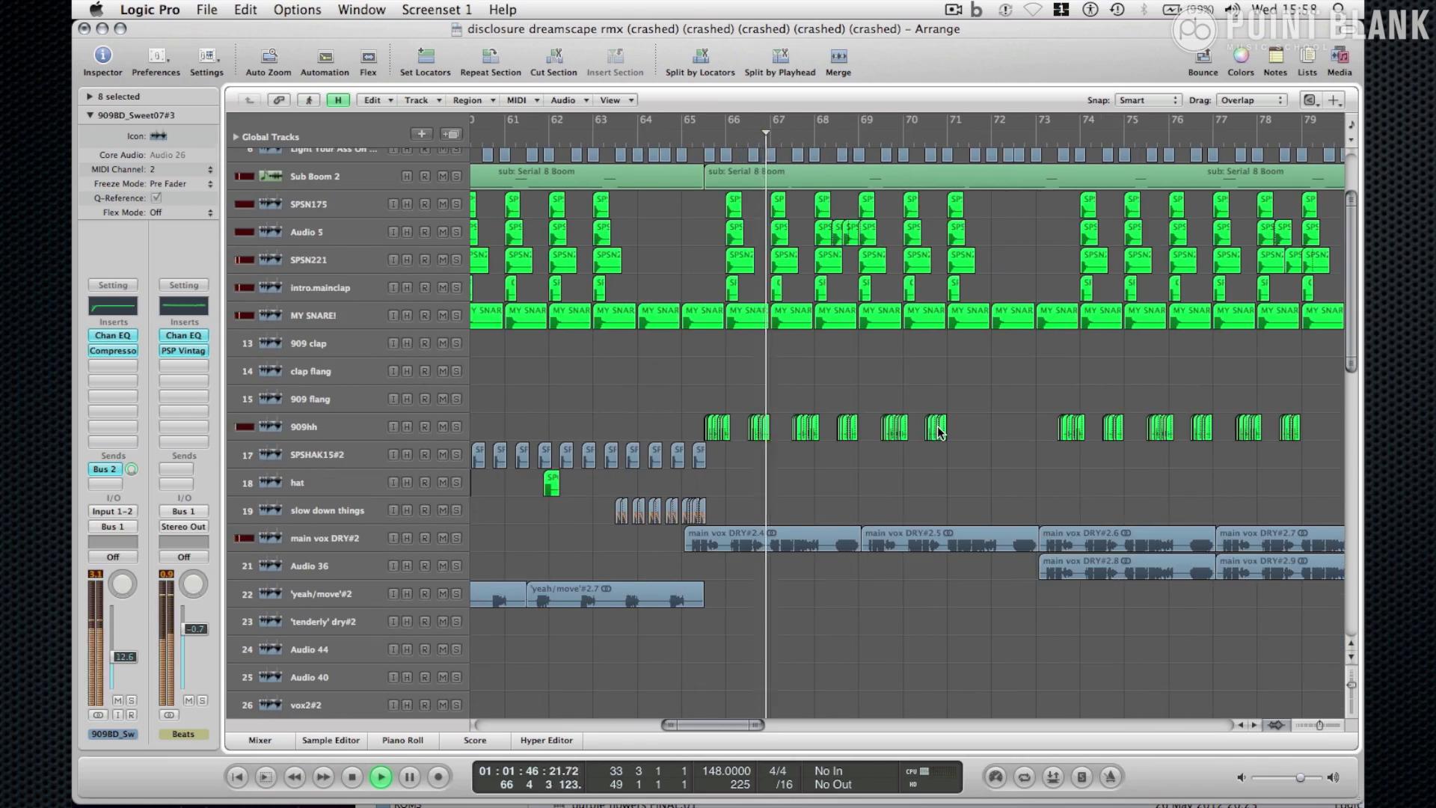
- Audition the arp synth#2 track soloed around bar 70 and inspect its channel strip, also checking the city noise#2 track below bar 65's drop
click(1295, 728)
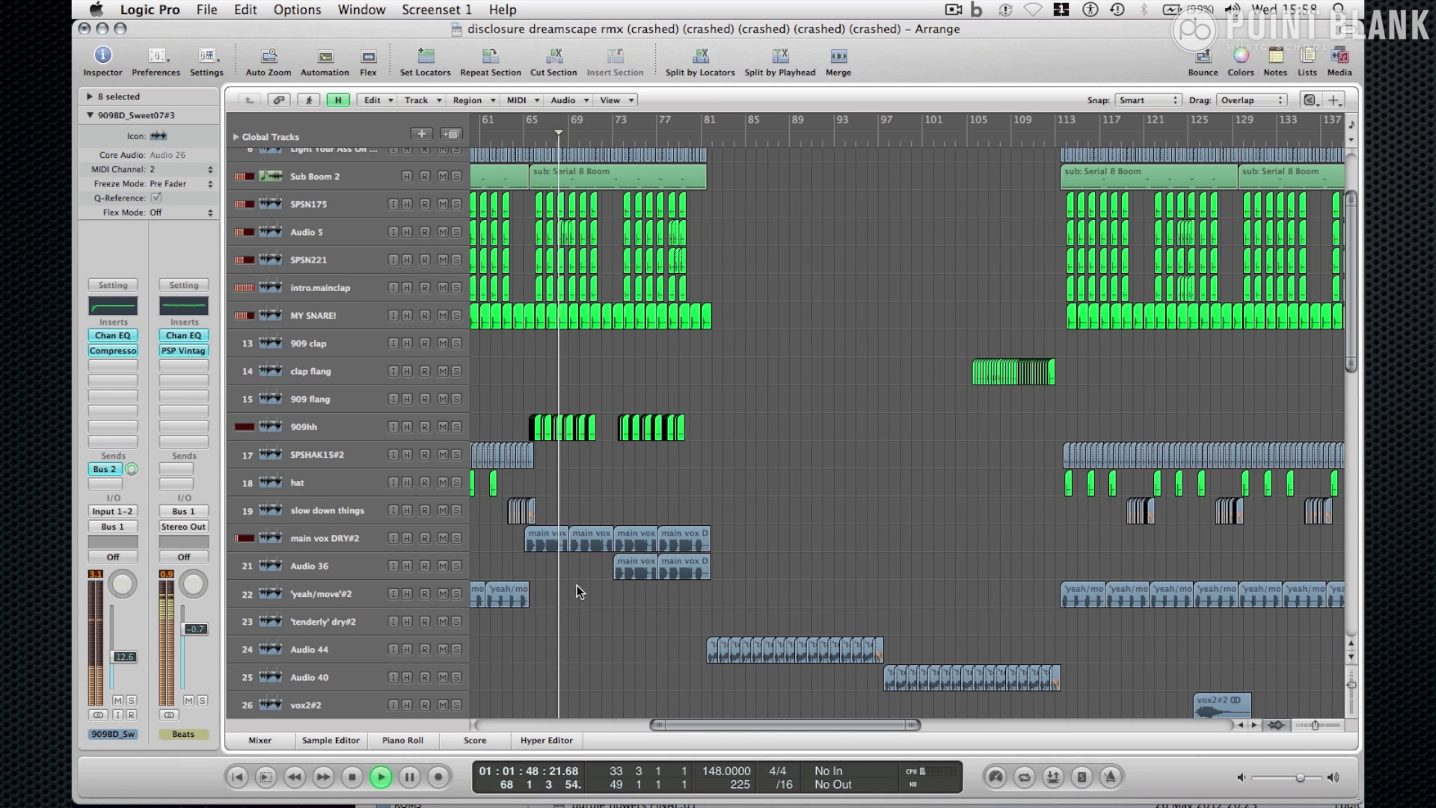
scroll(456, 536, down, 15)
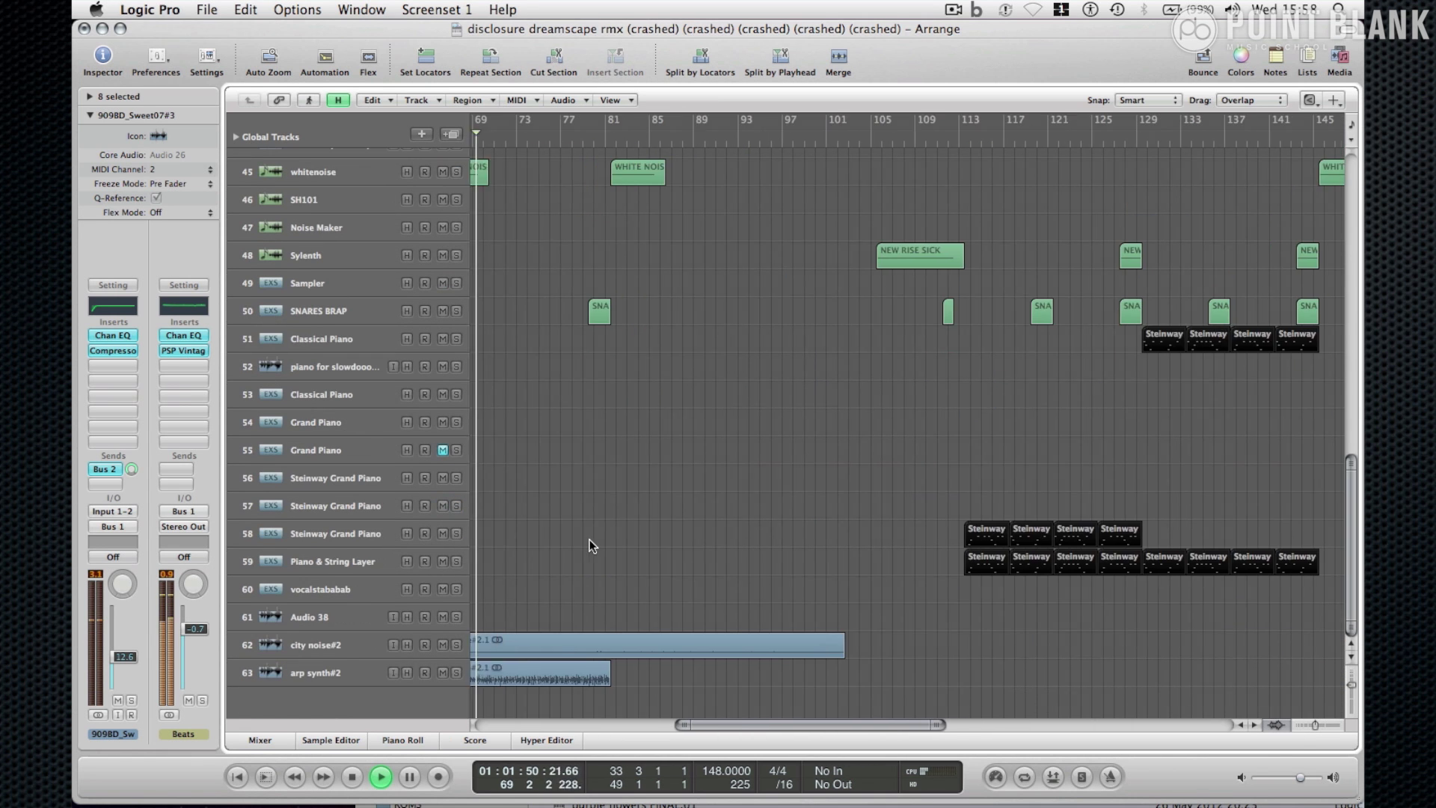
scroll(589, 540, left, 5)
click(455, 673)
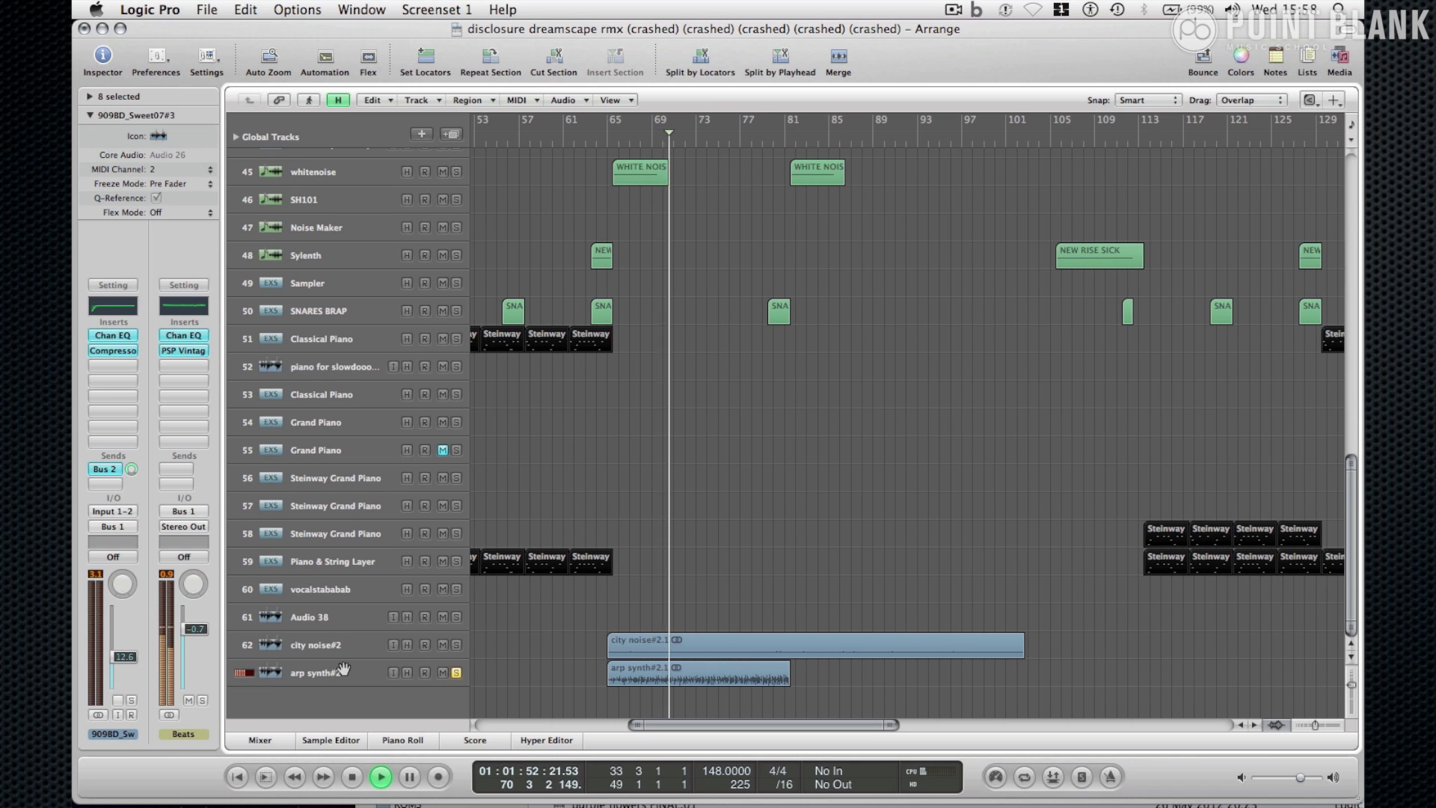
click(332, 669)
click(443, 645)
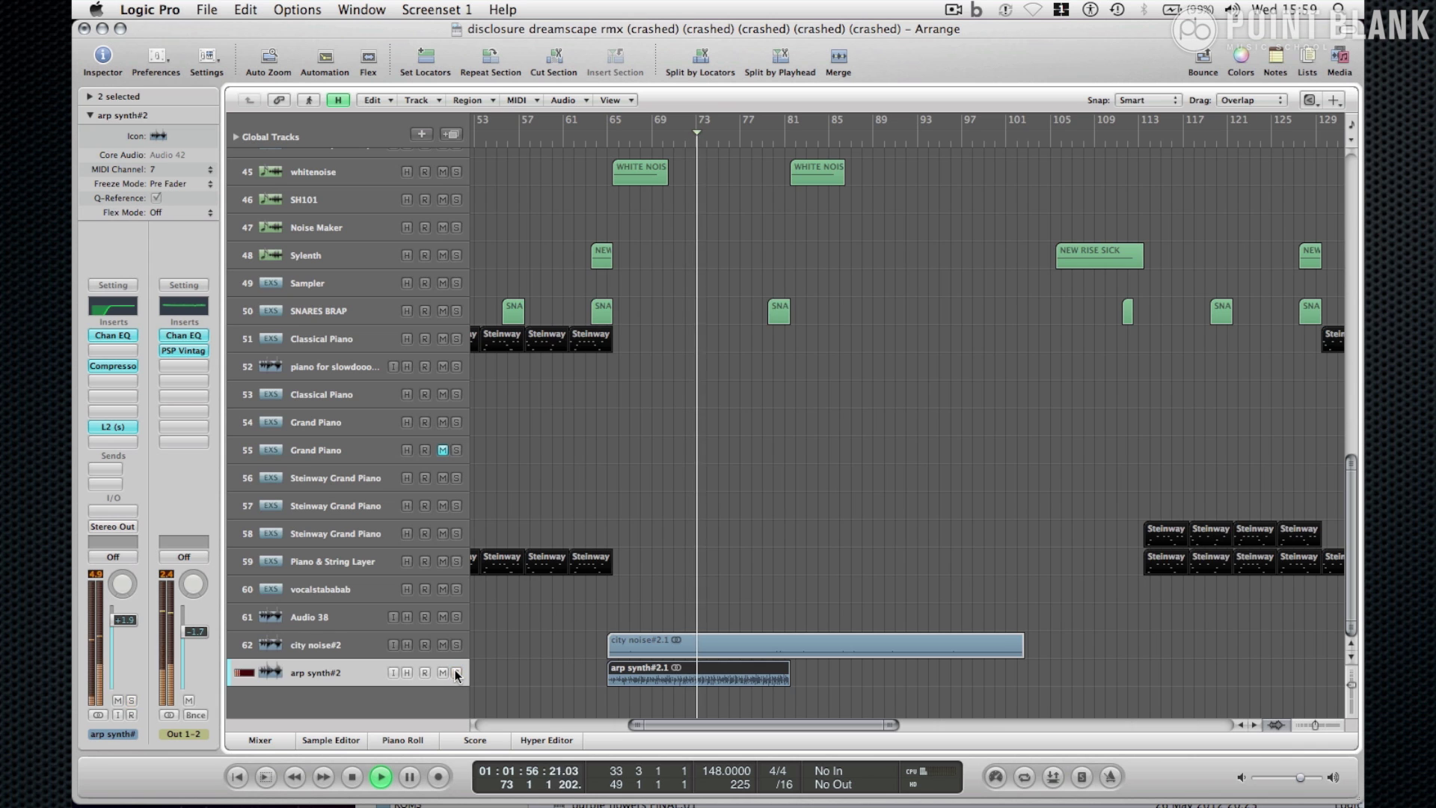
- Solo the main vox DRY#2 track and loop it from bar 73 to bar 75
scroll(666, 374, up, 15)
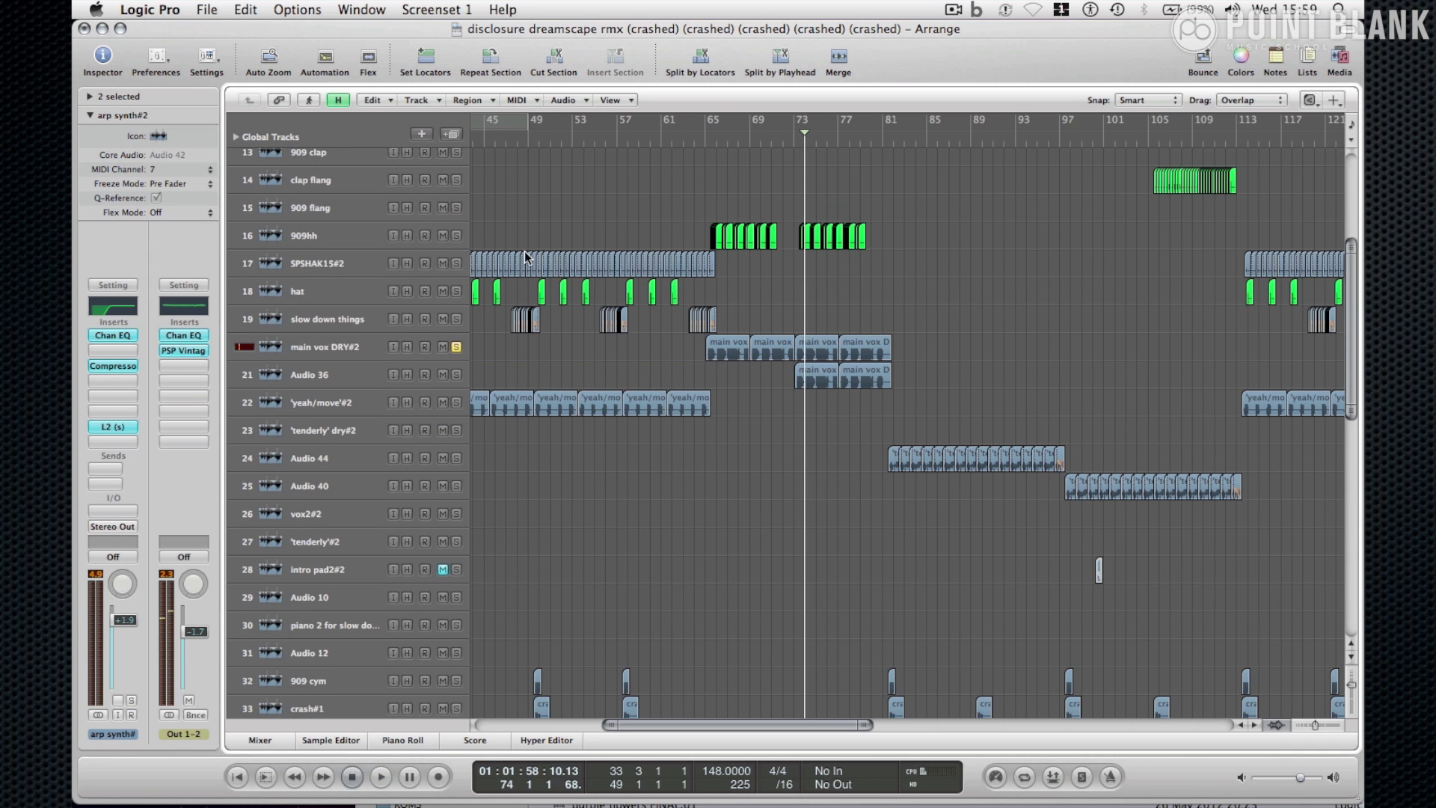
click(1331, 723)
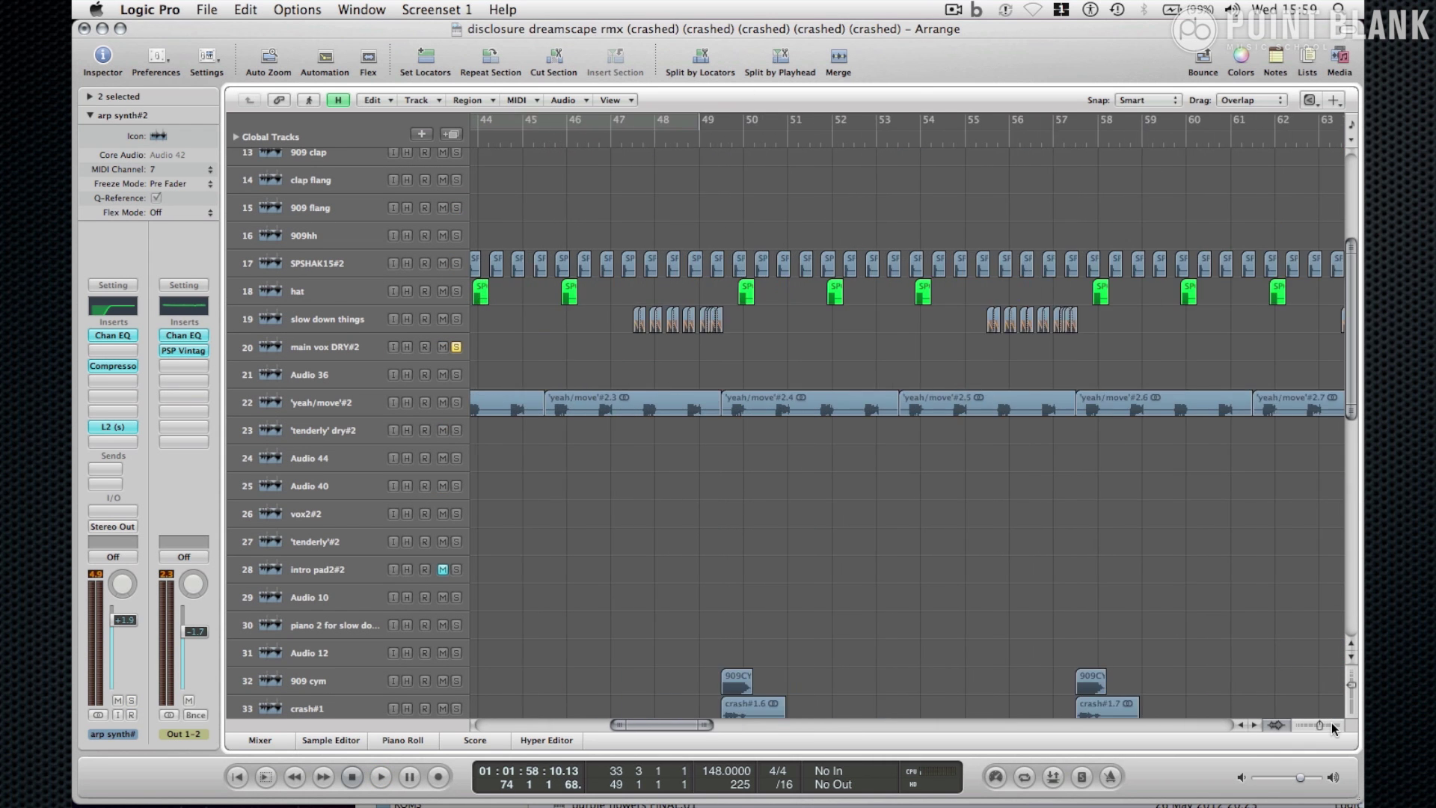
scroll(1002, 329, up, 2)
scroll(996, 333, right, 10)
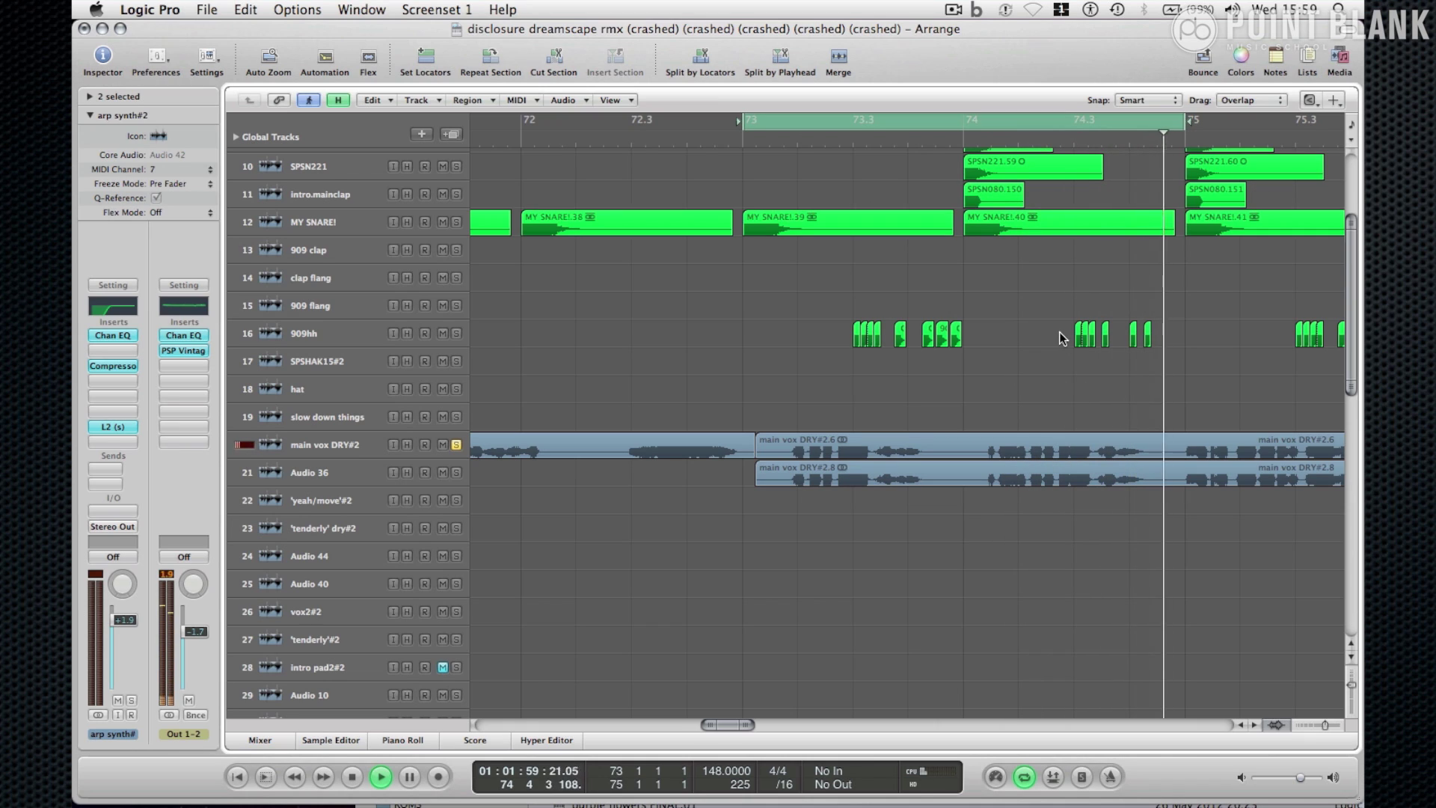
- Solo Audio 36 in place of main vox DRY#2, examine its Pitch Shifter II settings, and stop playback
click(1300, 724)
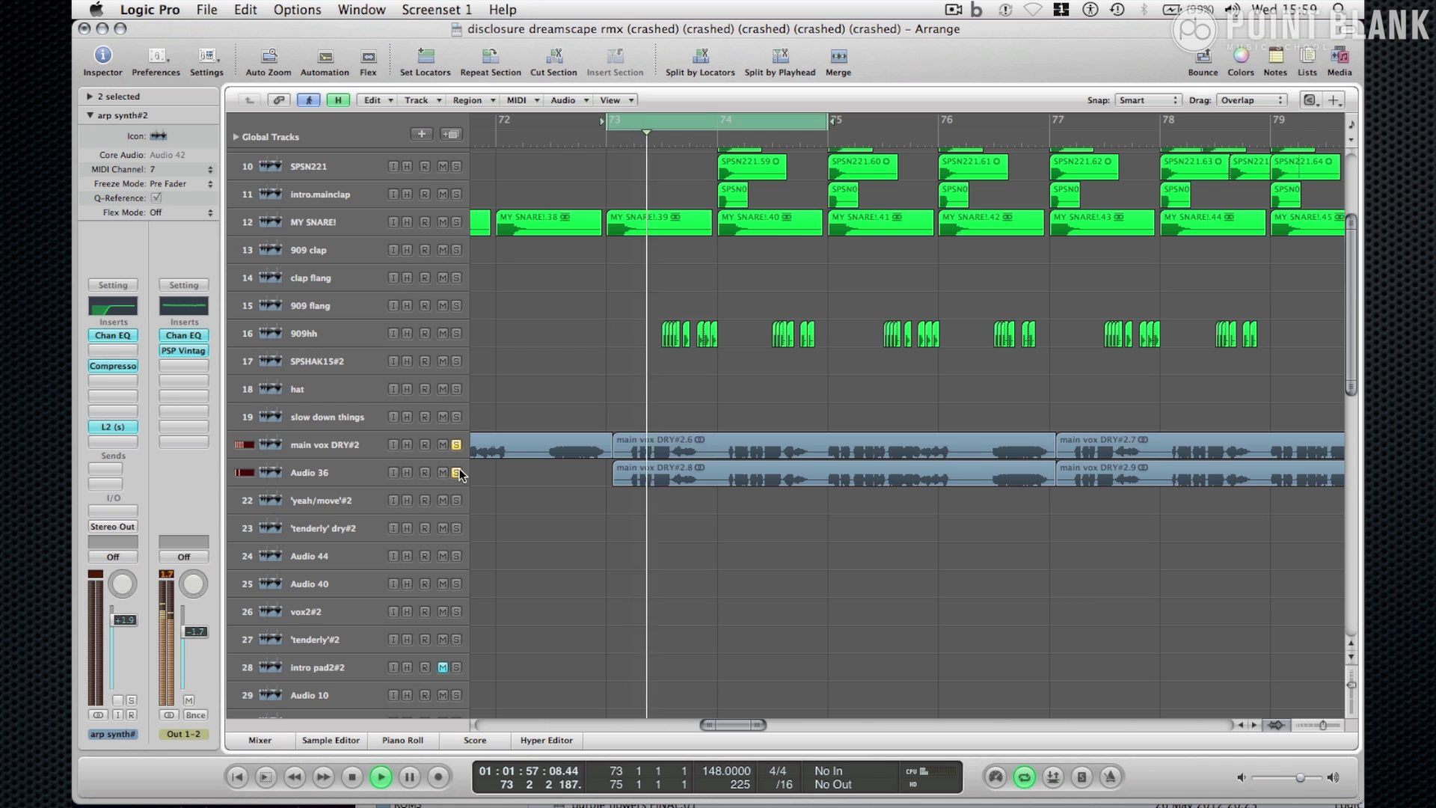
click(456, 444)
click(347, 470)
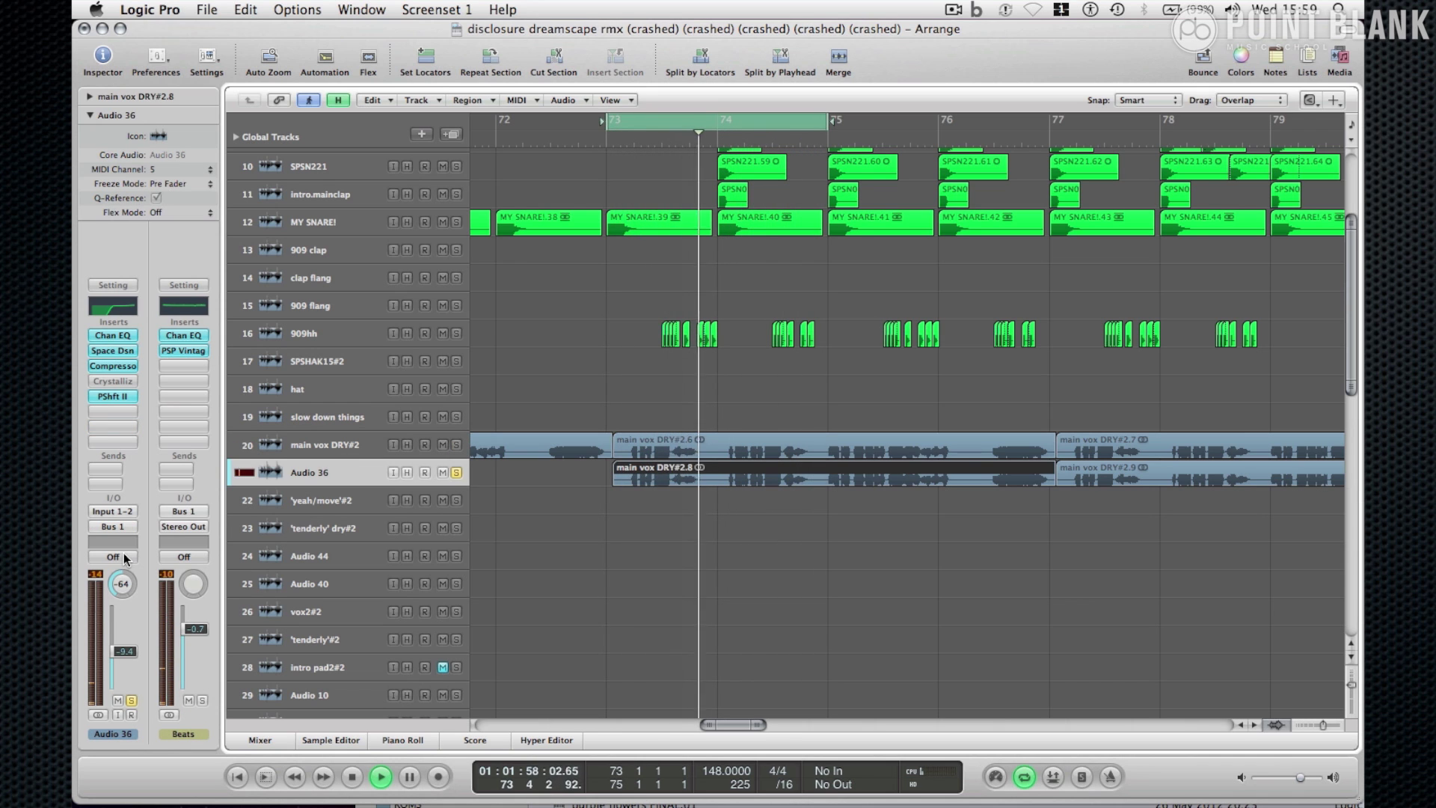
click(113, 397)
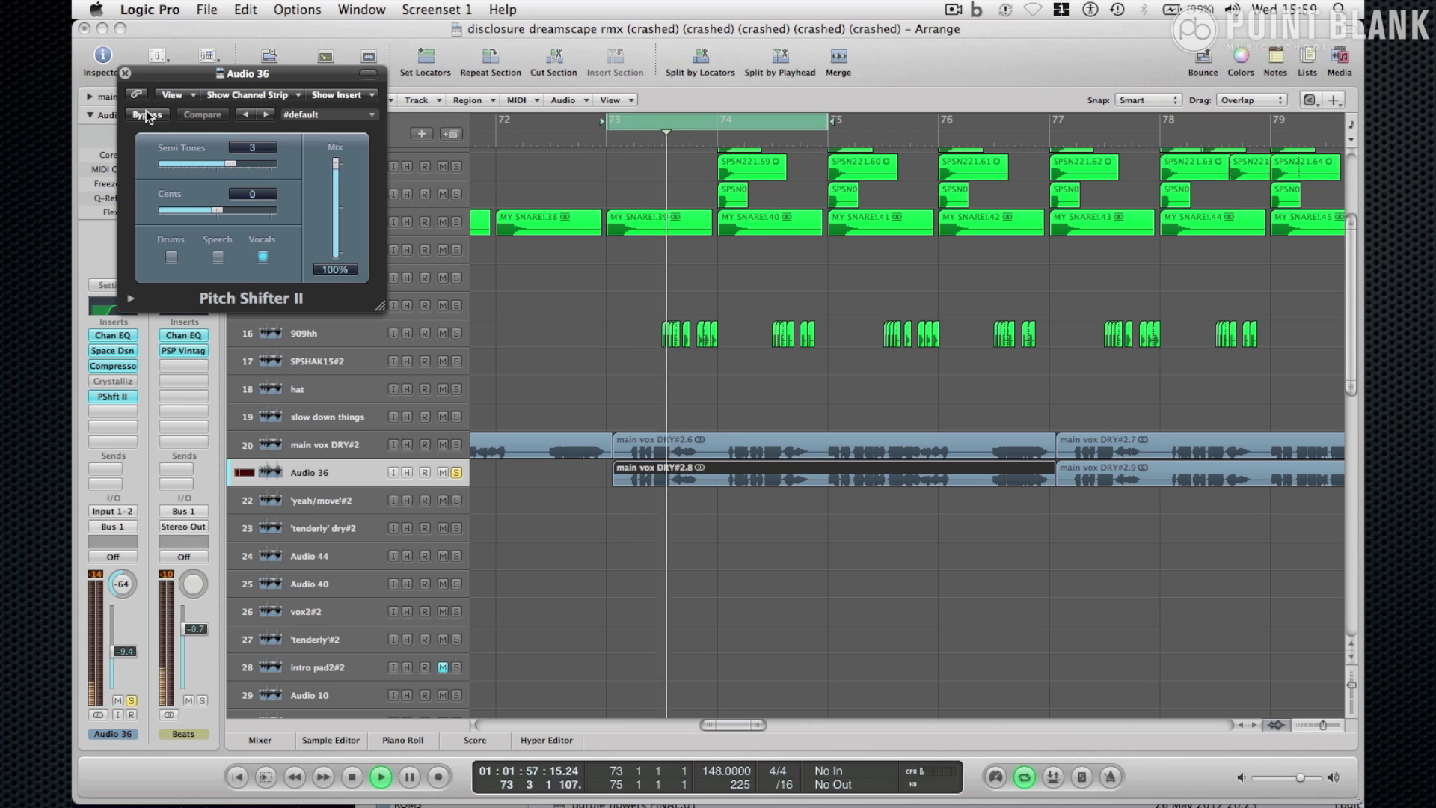
click(125, 73)
key(space)
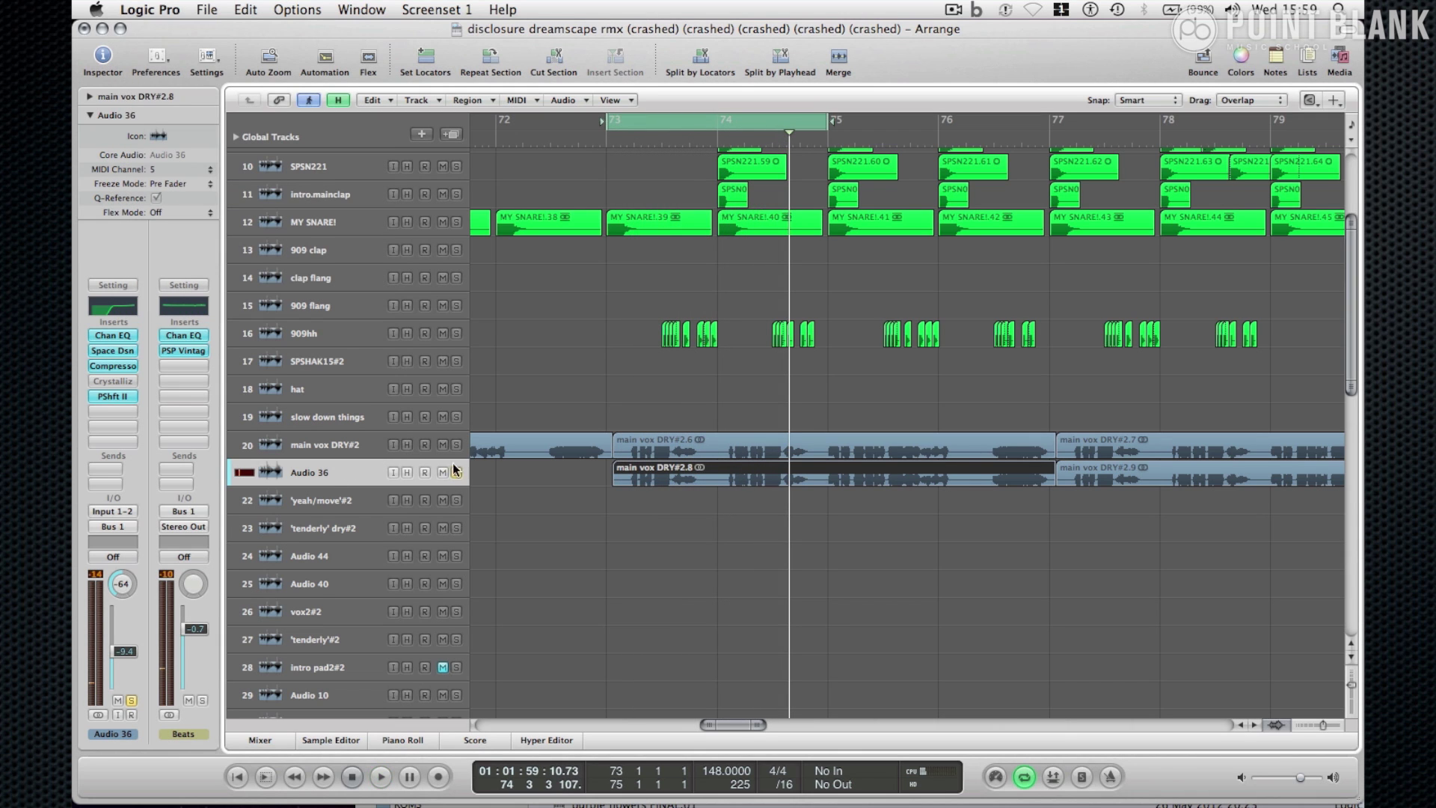
- Open the Channel EQ of the main vox DRY#2 track and move it clear of the track list
click(277, 442)
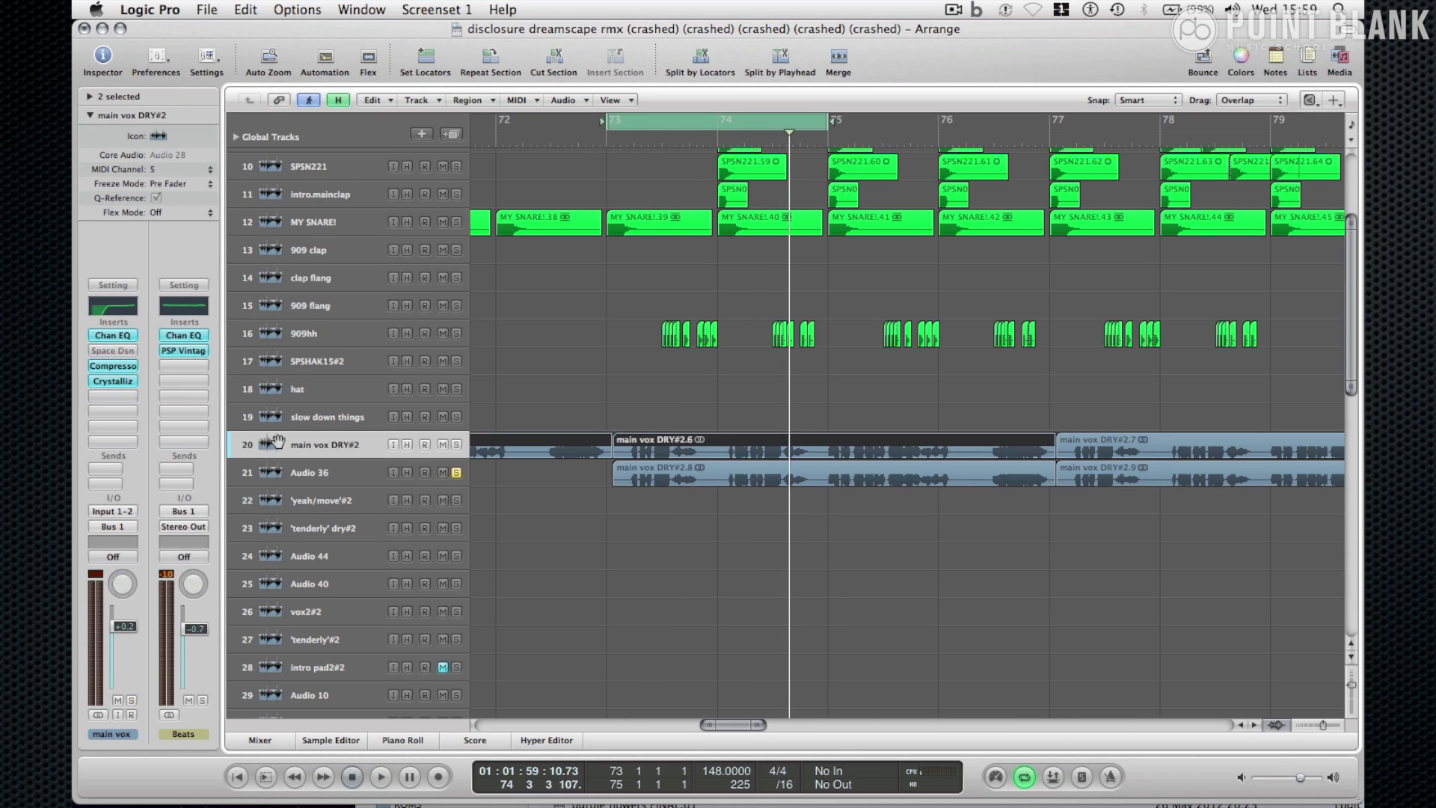
click(103, 308)
drag(258, 59, 1070, 163)
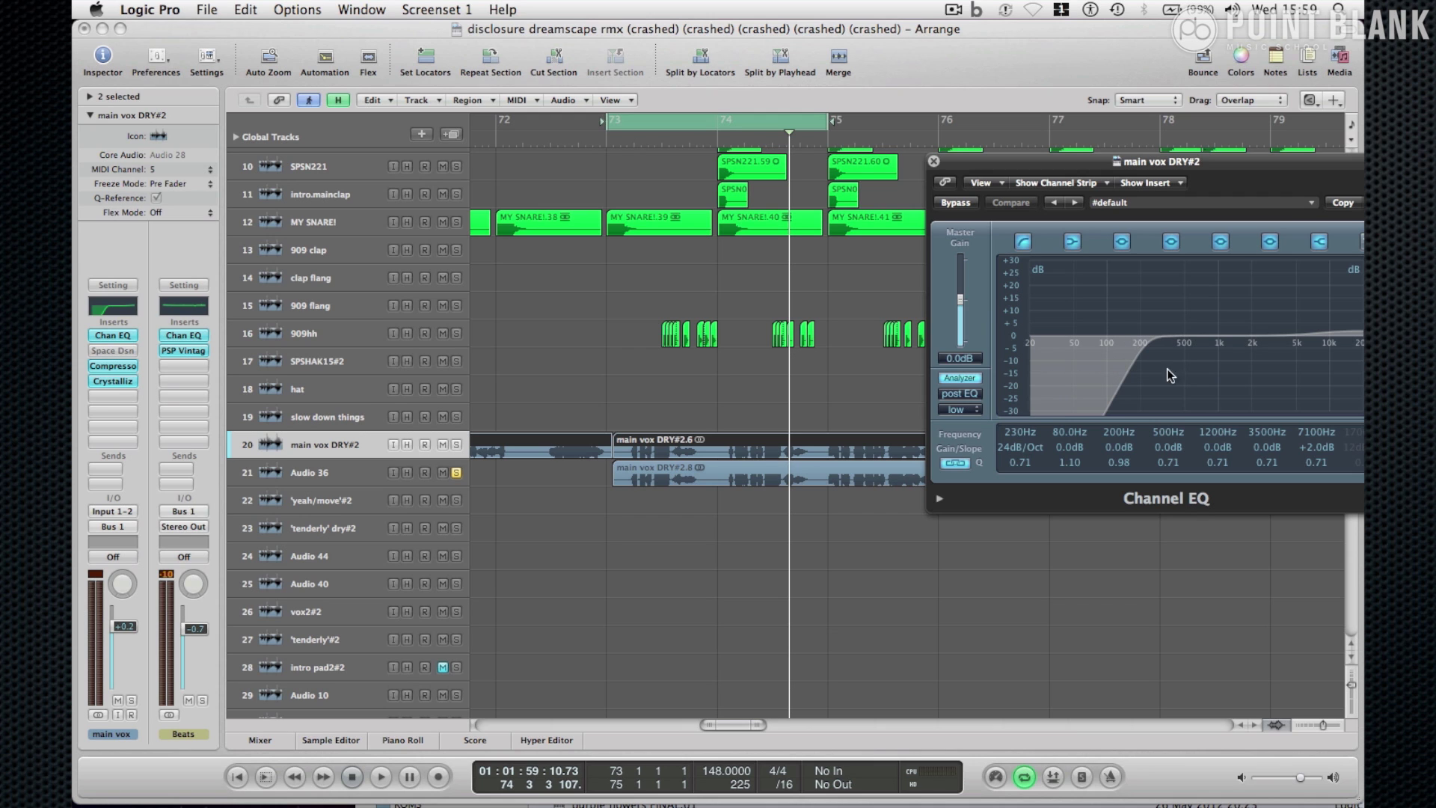
- Turn off the cycle range and play the full arrangement into bar 81, following the FX BLOOP and mele explosion tracks
click(682, 117)
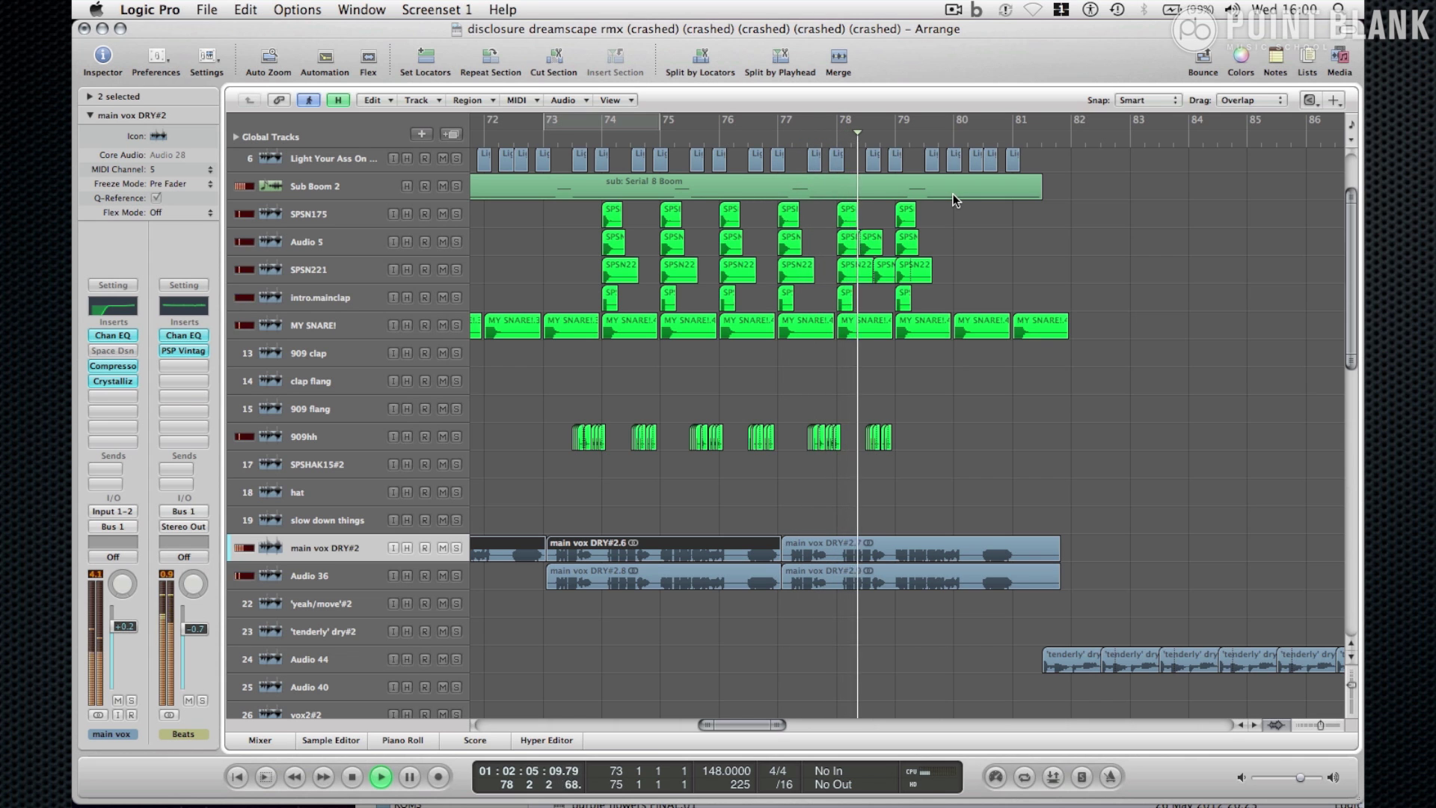
scroll(1103, 380, down, 10)
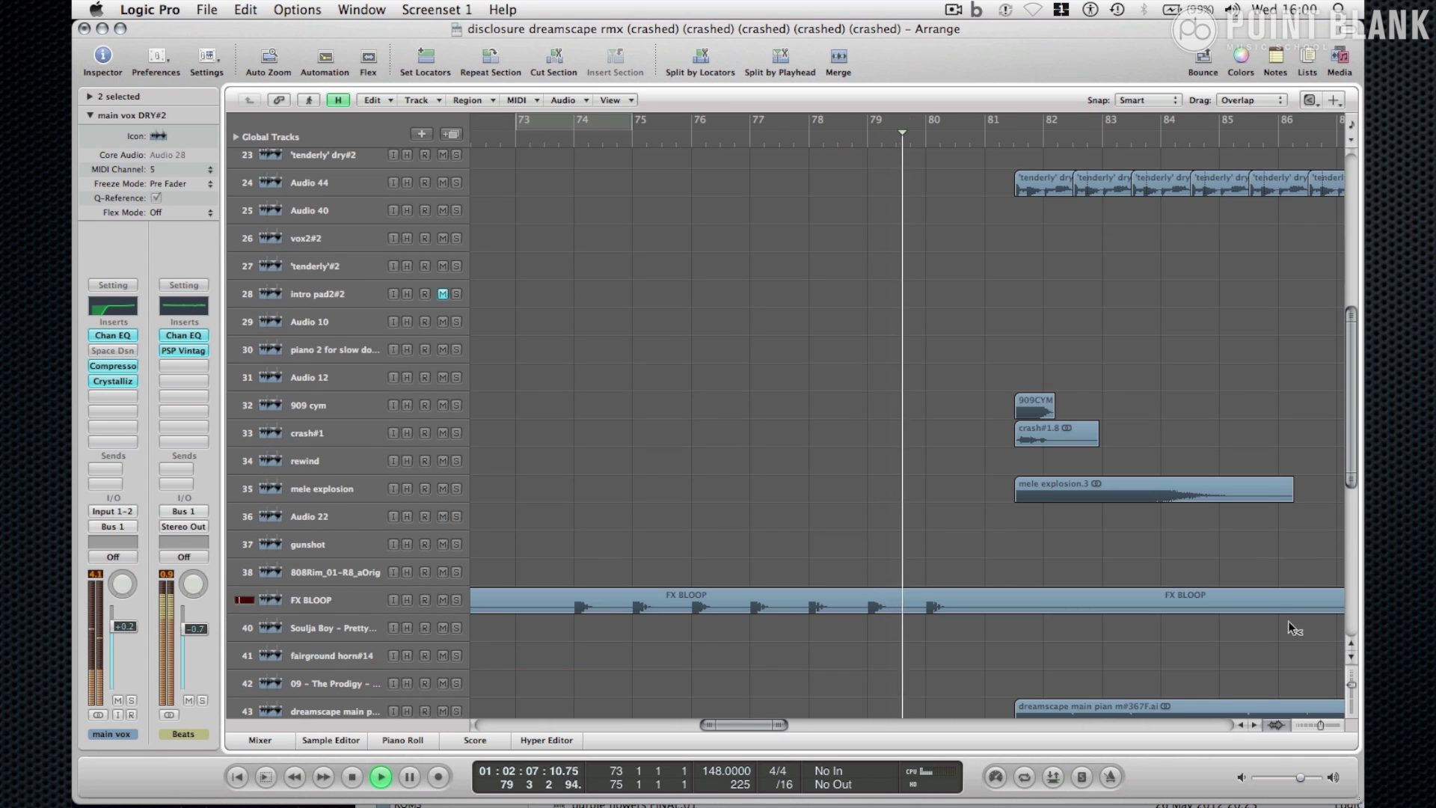
click(1310, 726)
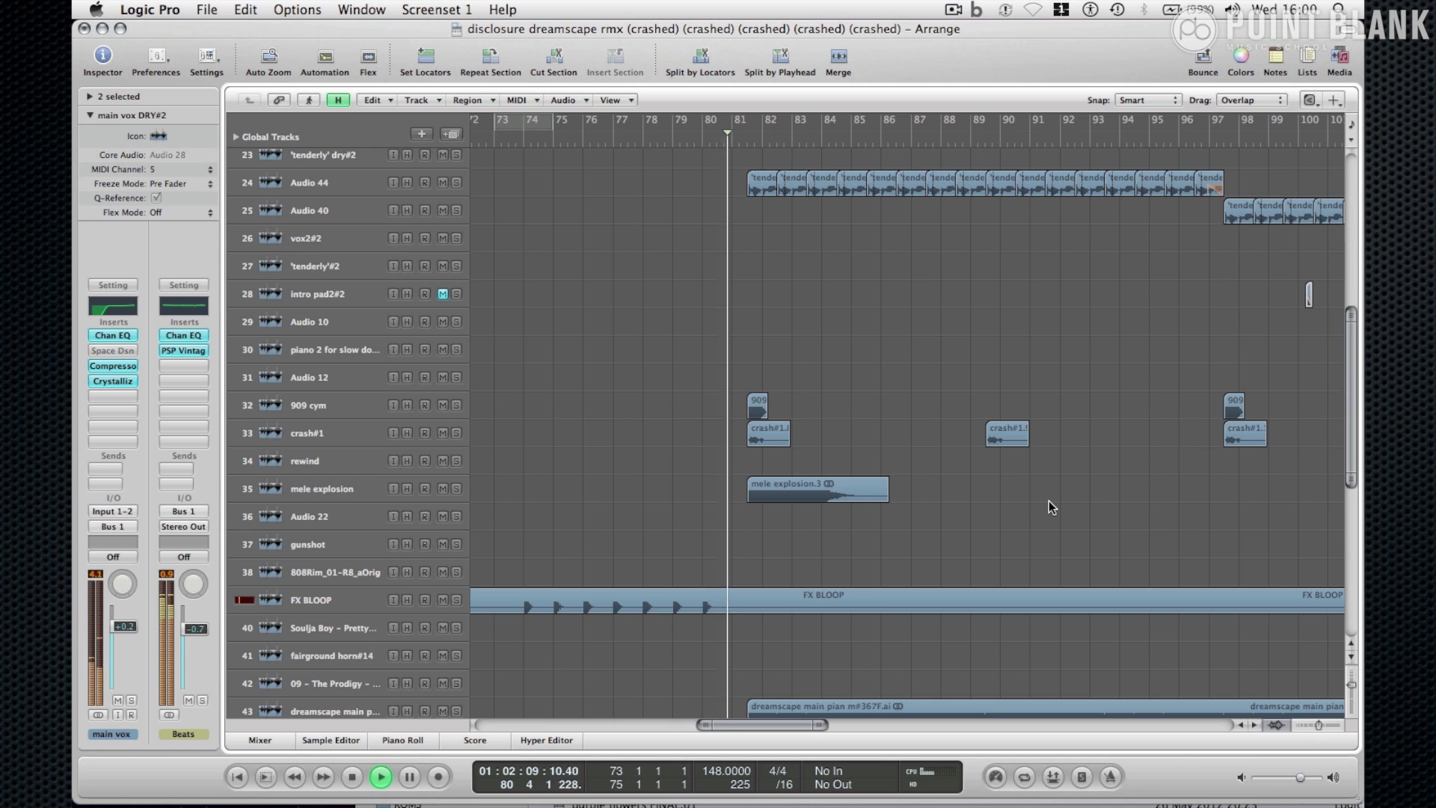
scroll(1049, 506, down, 3)
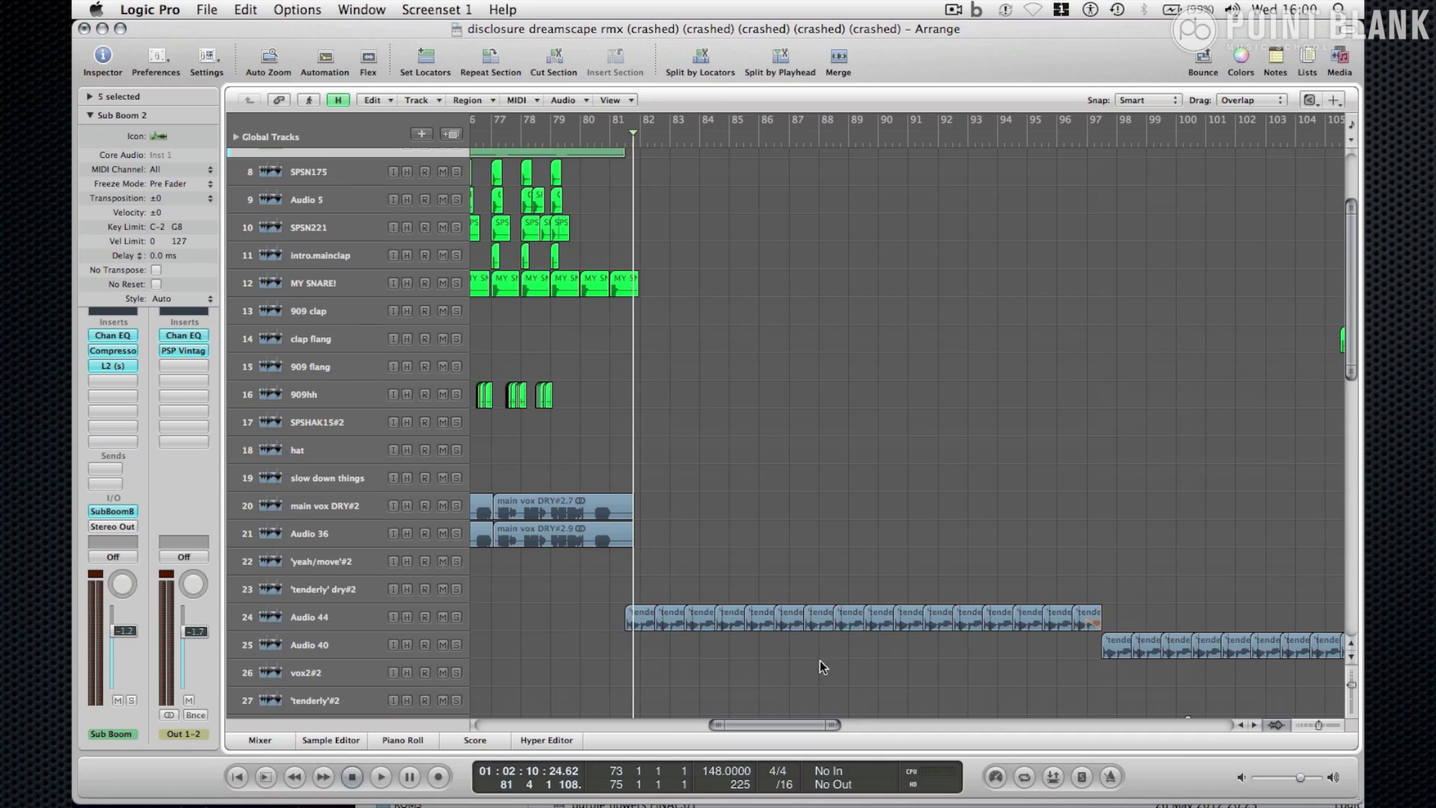
- Find the dreamscape main piano track that enters around bar 81, solo it and start playback
drag(1320, 725, 1330, 727)
scroll(970, 537, down, 10)
scroll(970, 537, right, 4)
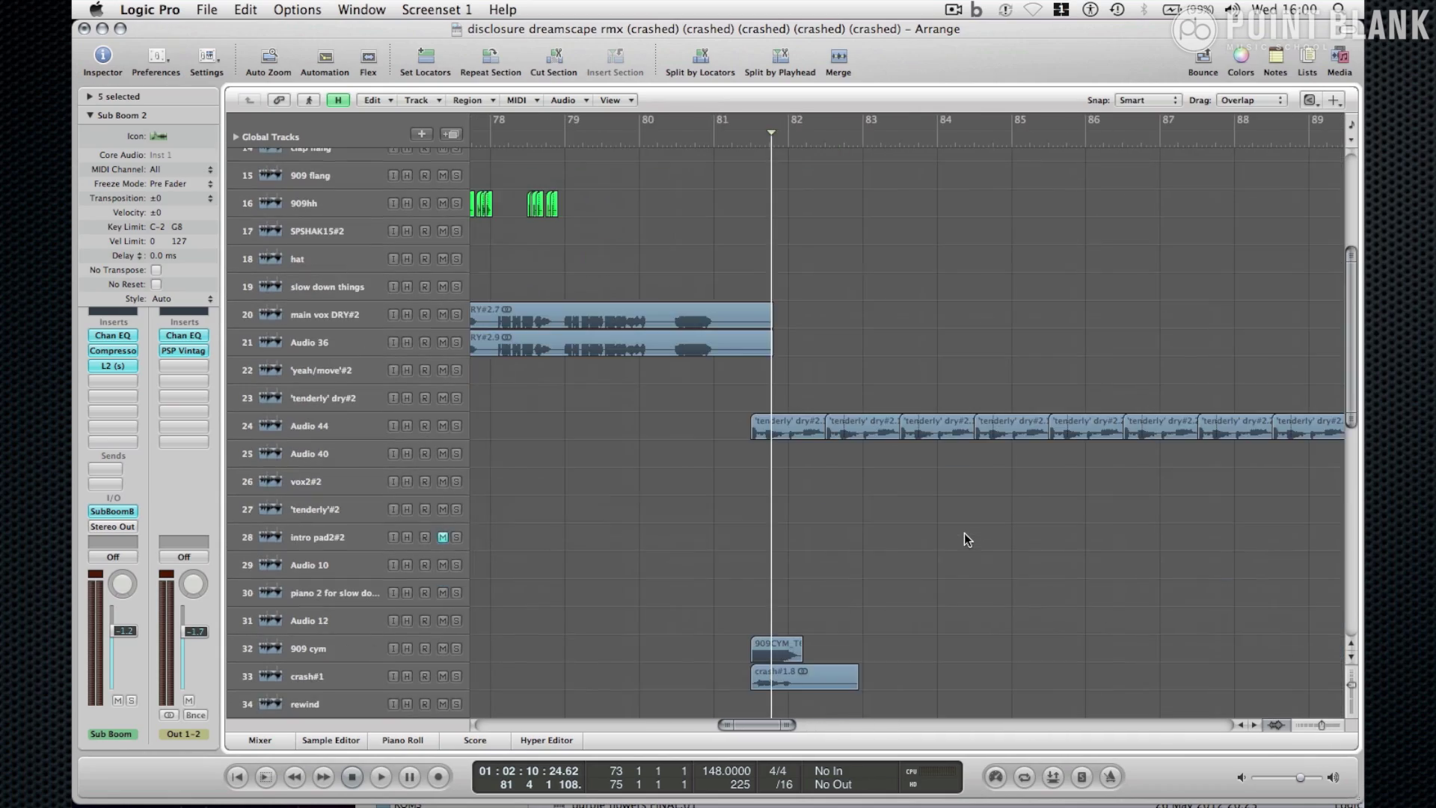
scroll(967, 584, down, 13)
scroll(761, 324, up, 3)
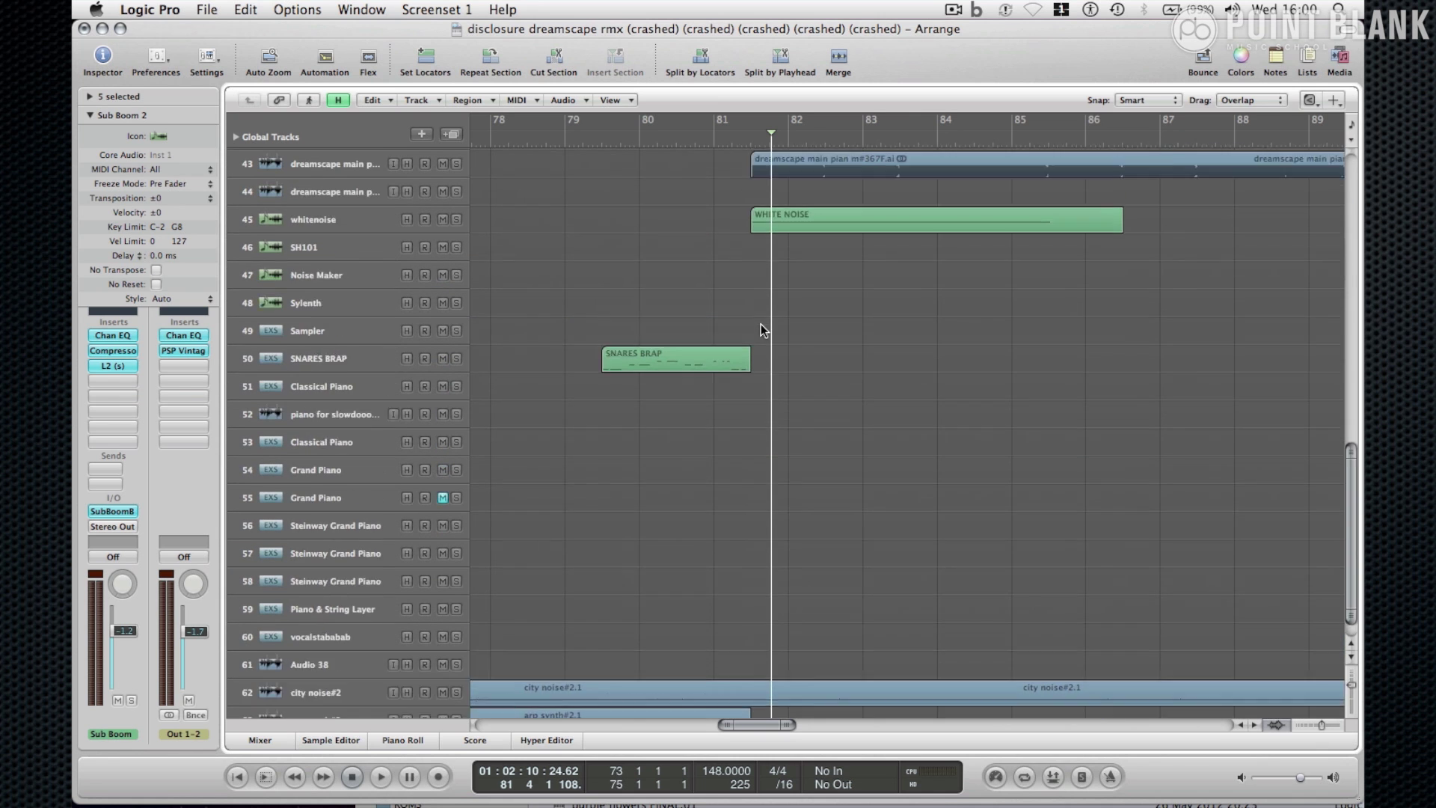
click(455, 288)
key(space)
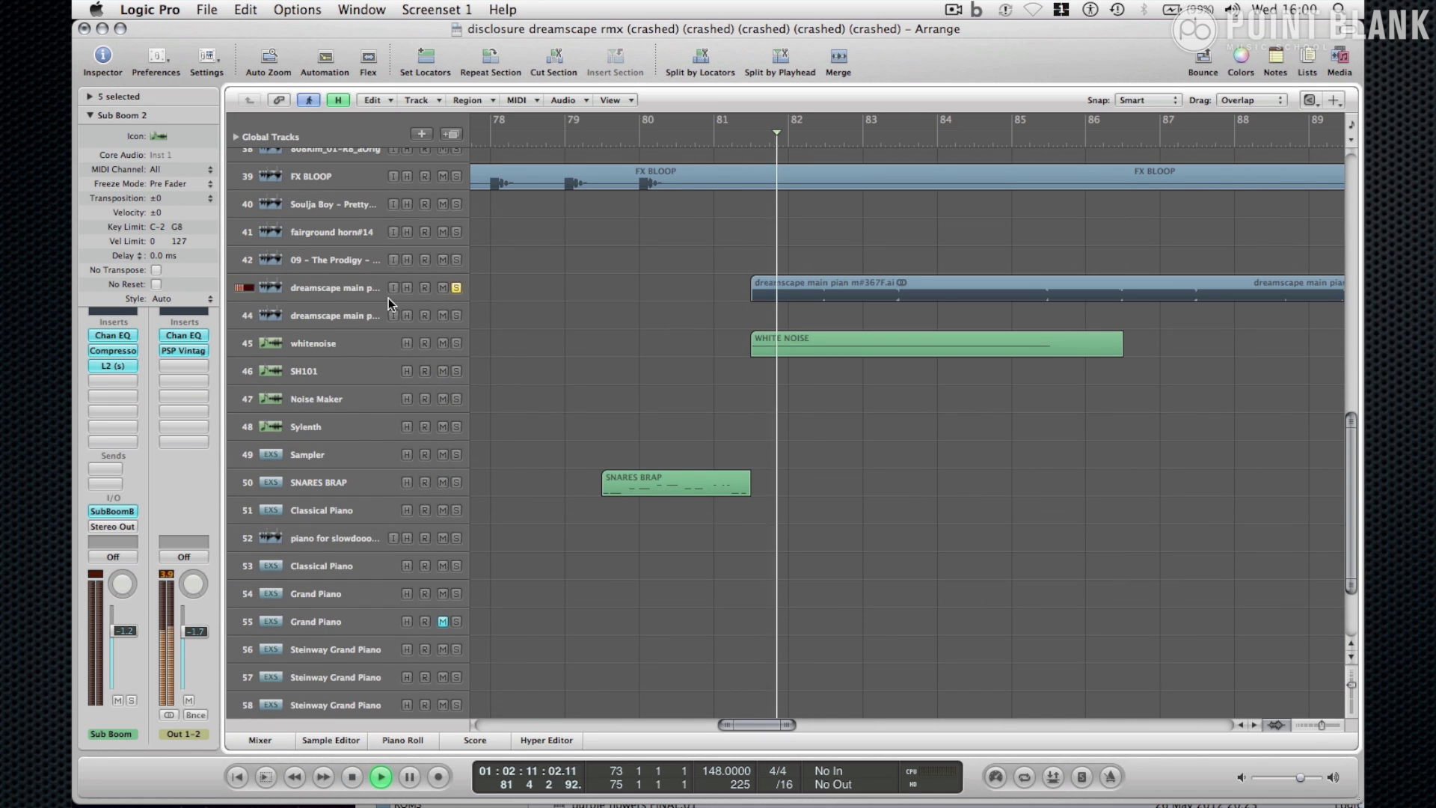
- Examine the moving Cutoff in the dreamscape main piano track's AutoFilter, close the plug-in and stop playback
click(331, 284)
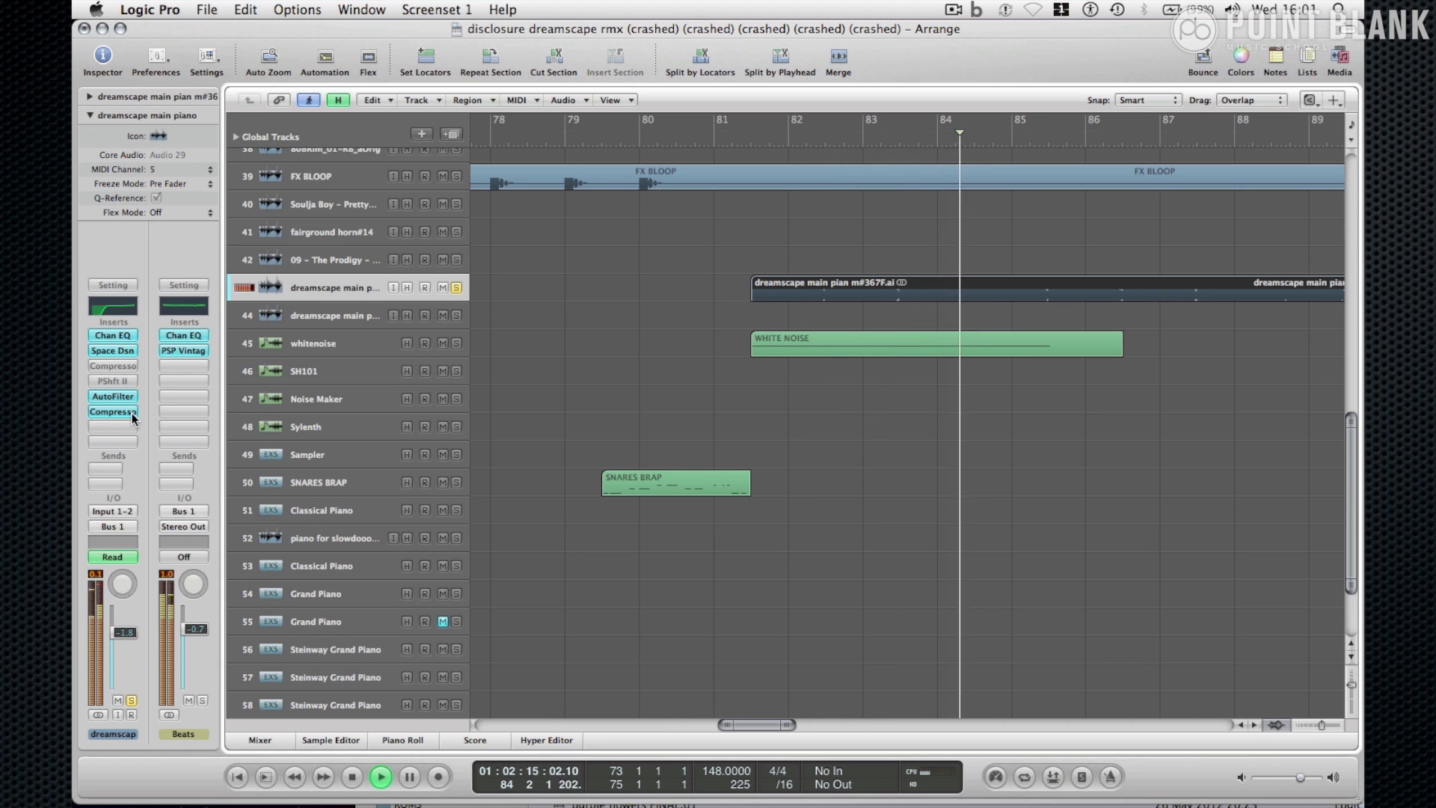
click(122, 397)
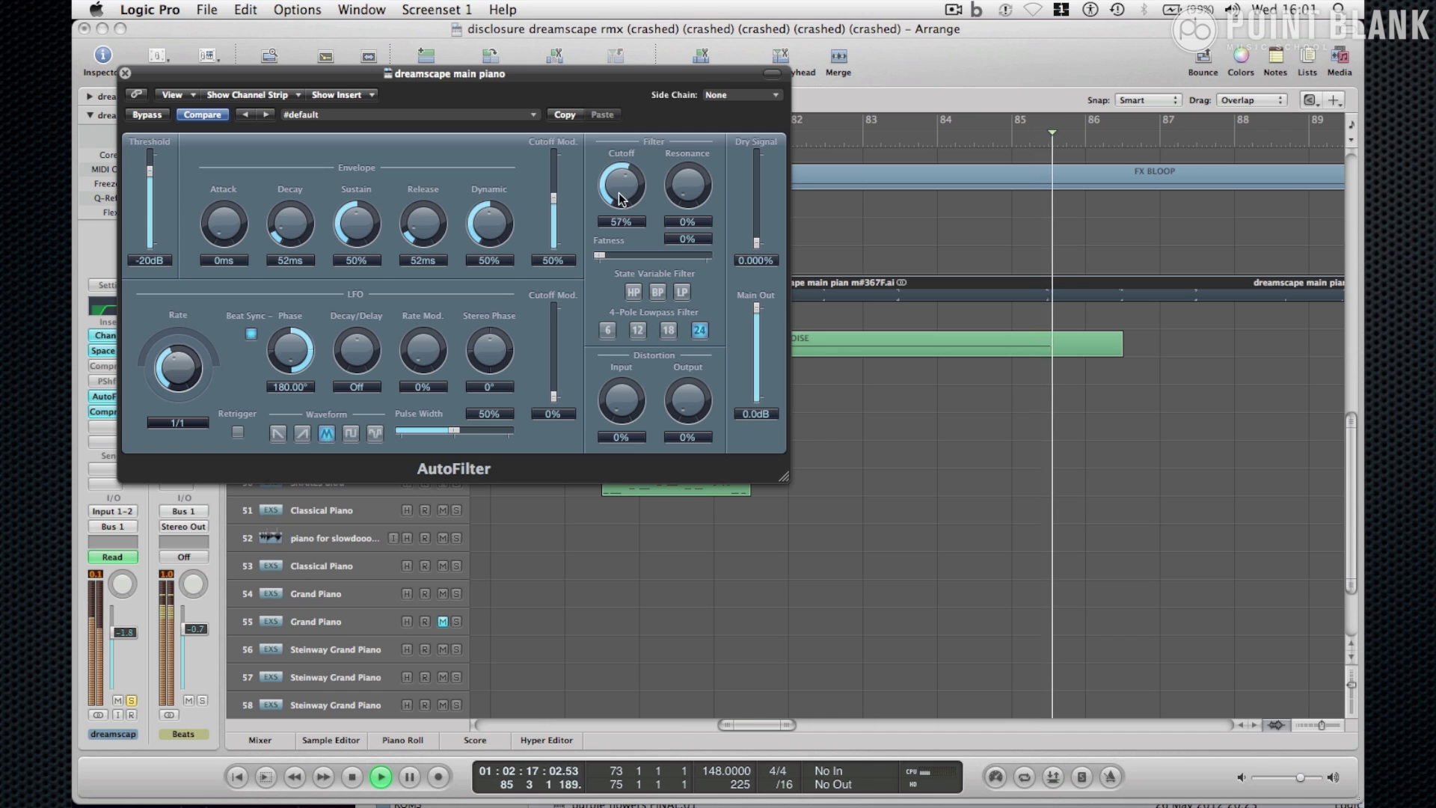
drag(640, 223, 640, 222)
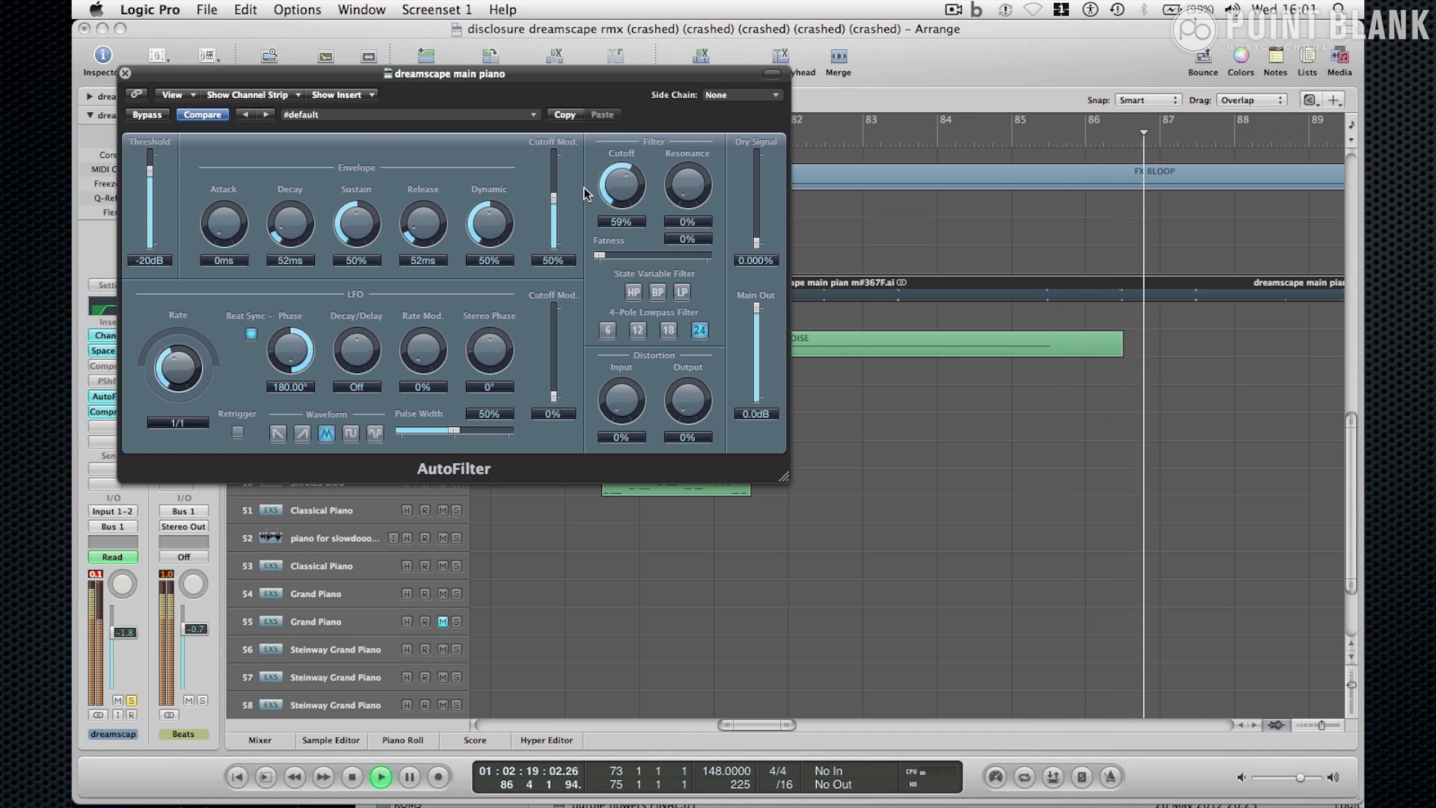
click(125, 72)
key(space)
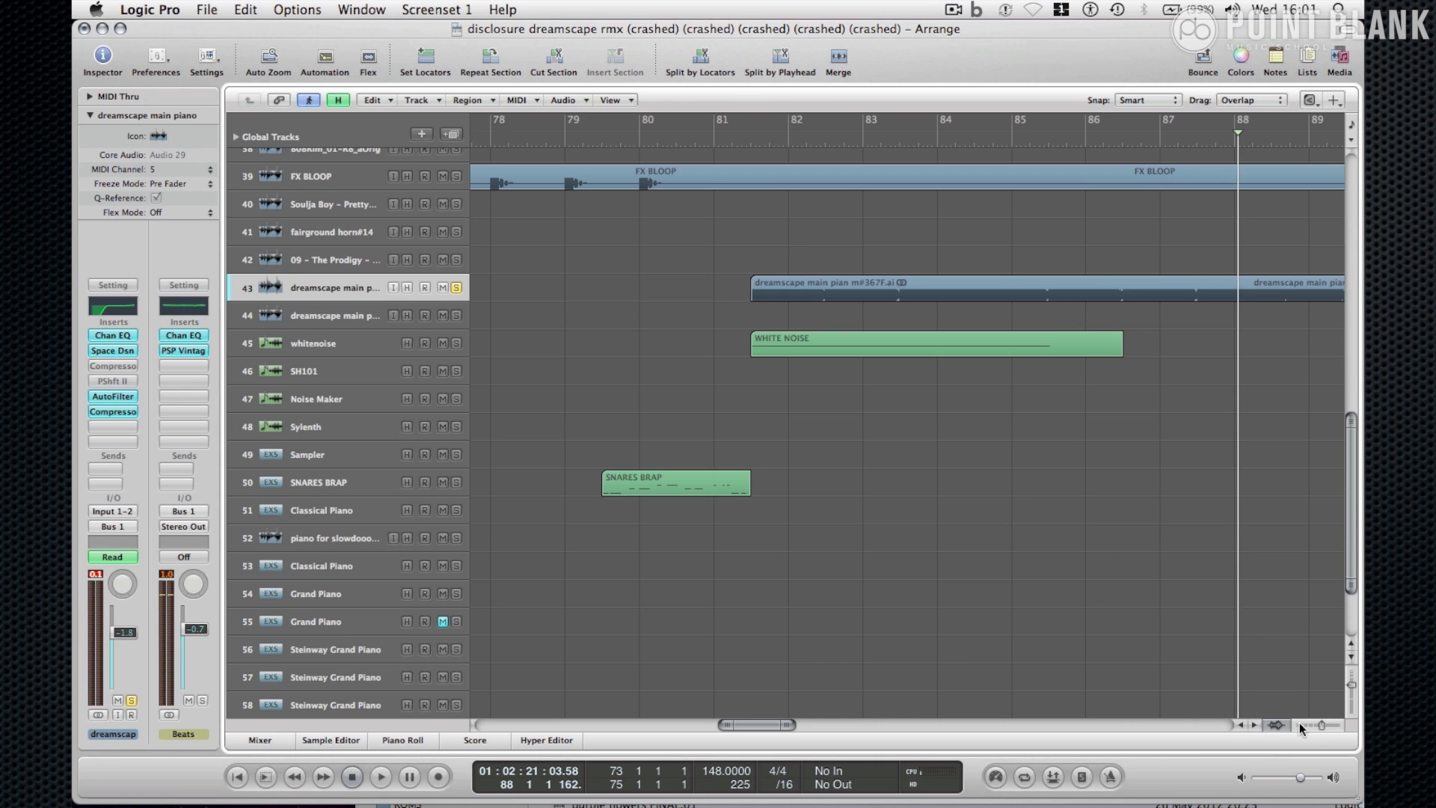
- Examine the dreamscape main piano track's automation modes and its AutoFilter Cutoff automation curve, and hide the automation lanes again
click(1308, 725)
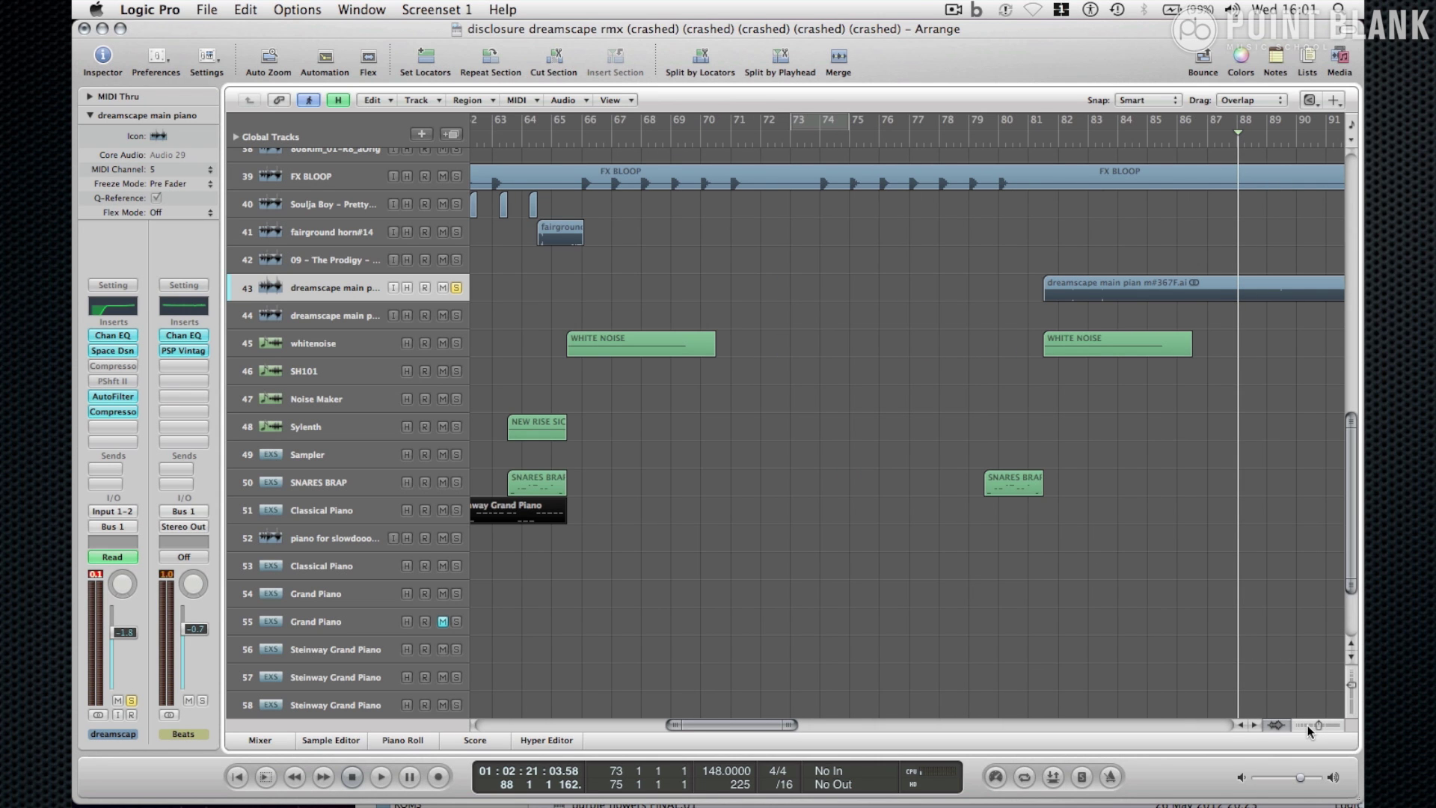
scroll(1055, 429, right, 10)
scroll(1054, 429, up, 3)
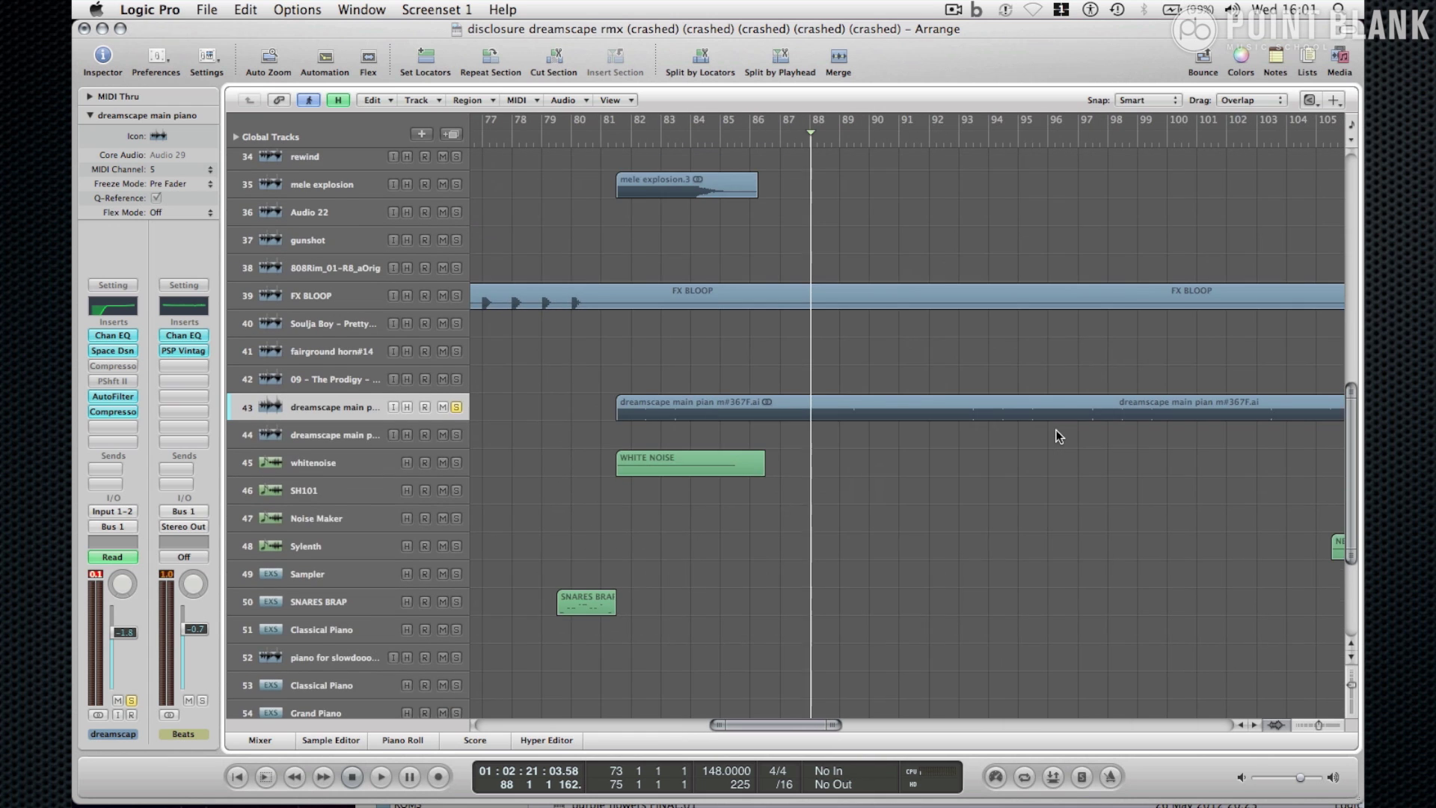
click(332, 424)
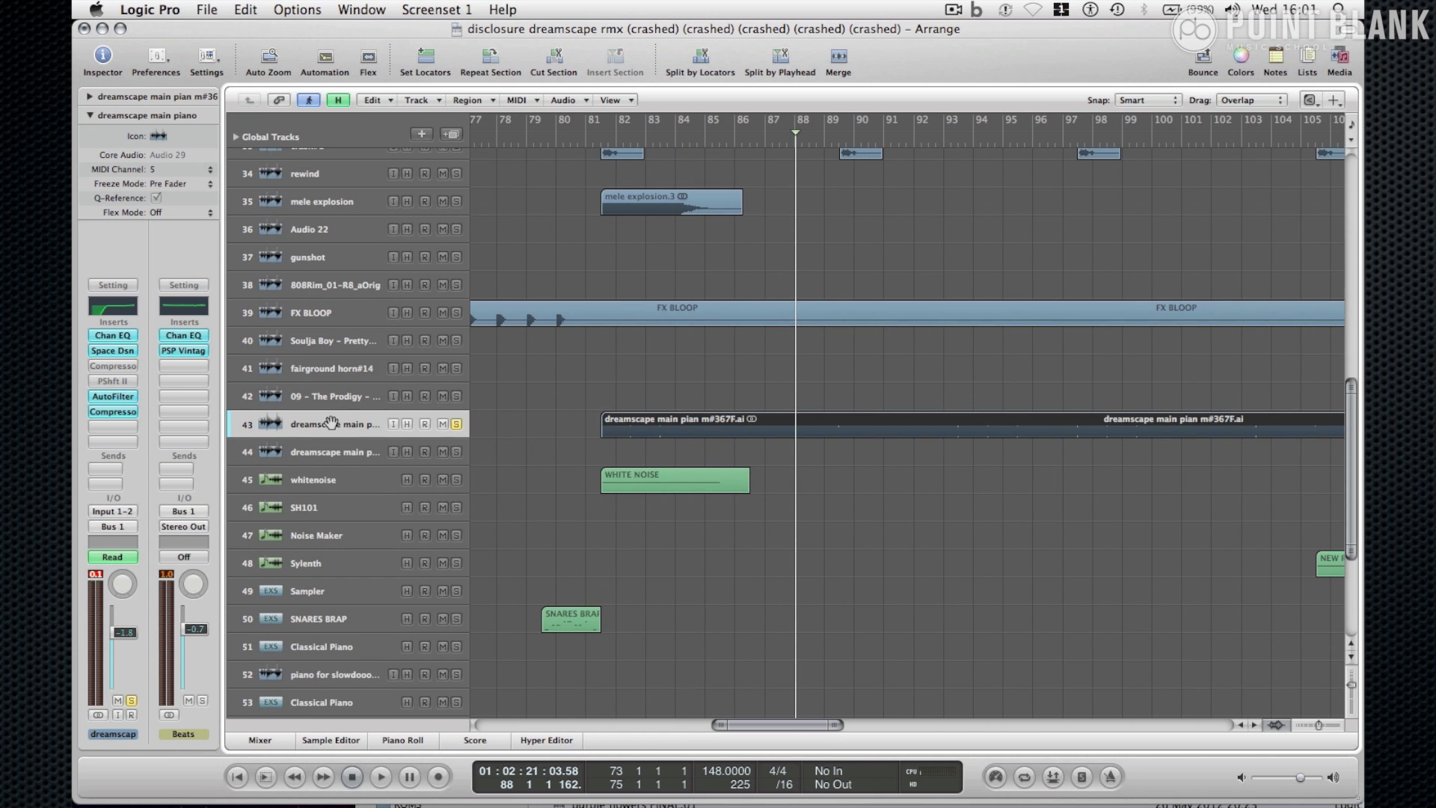
click(123, 555)
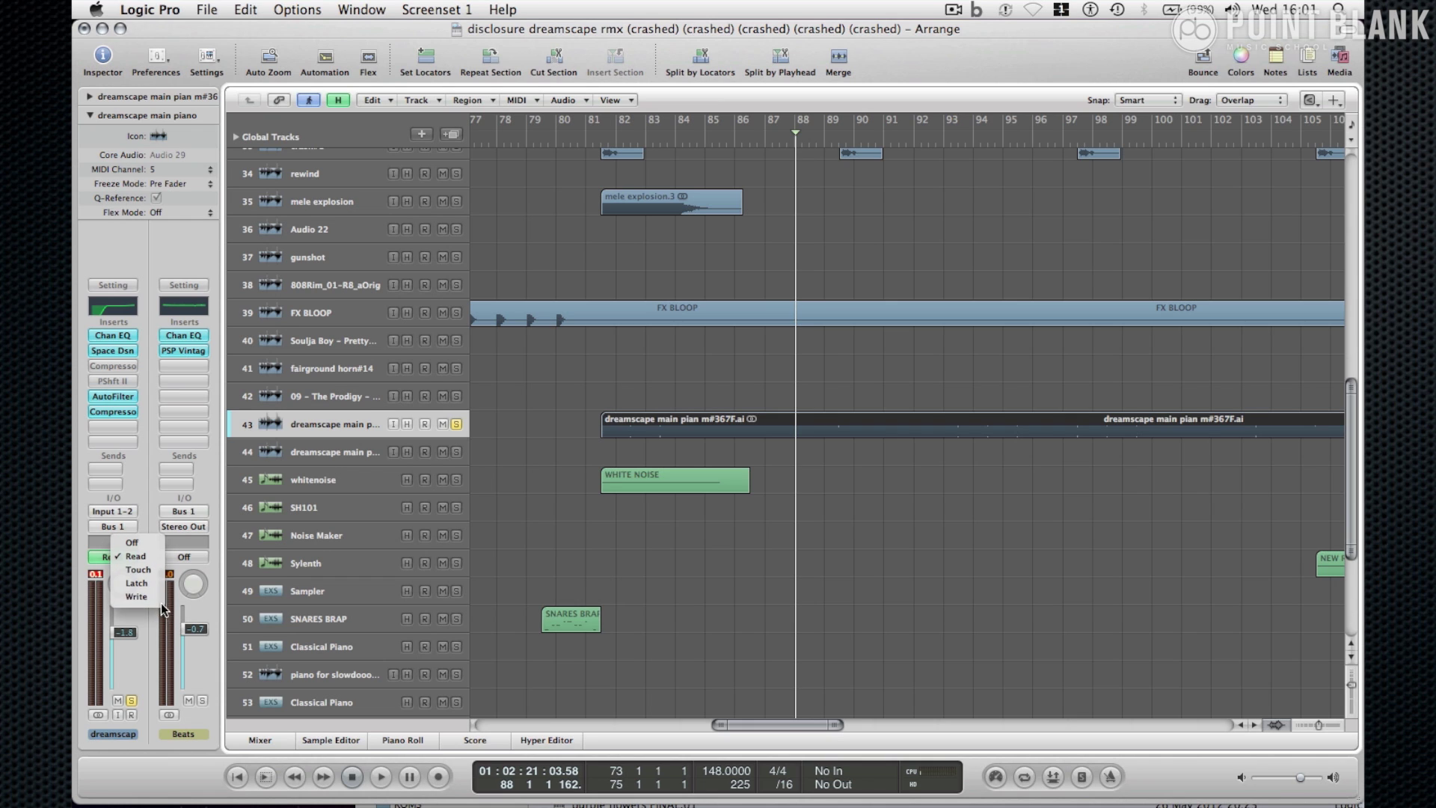
click(676, 492)
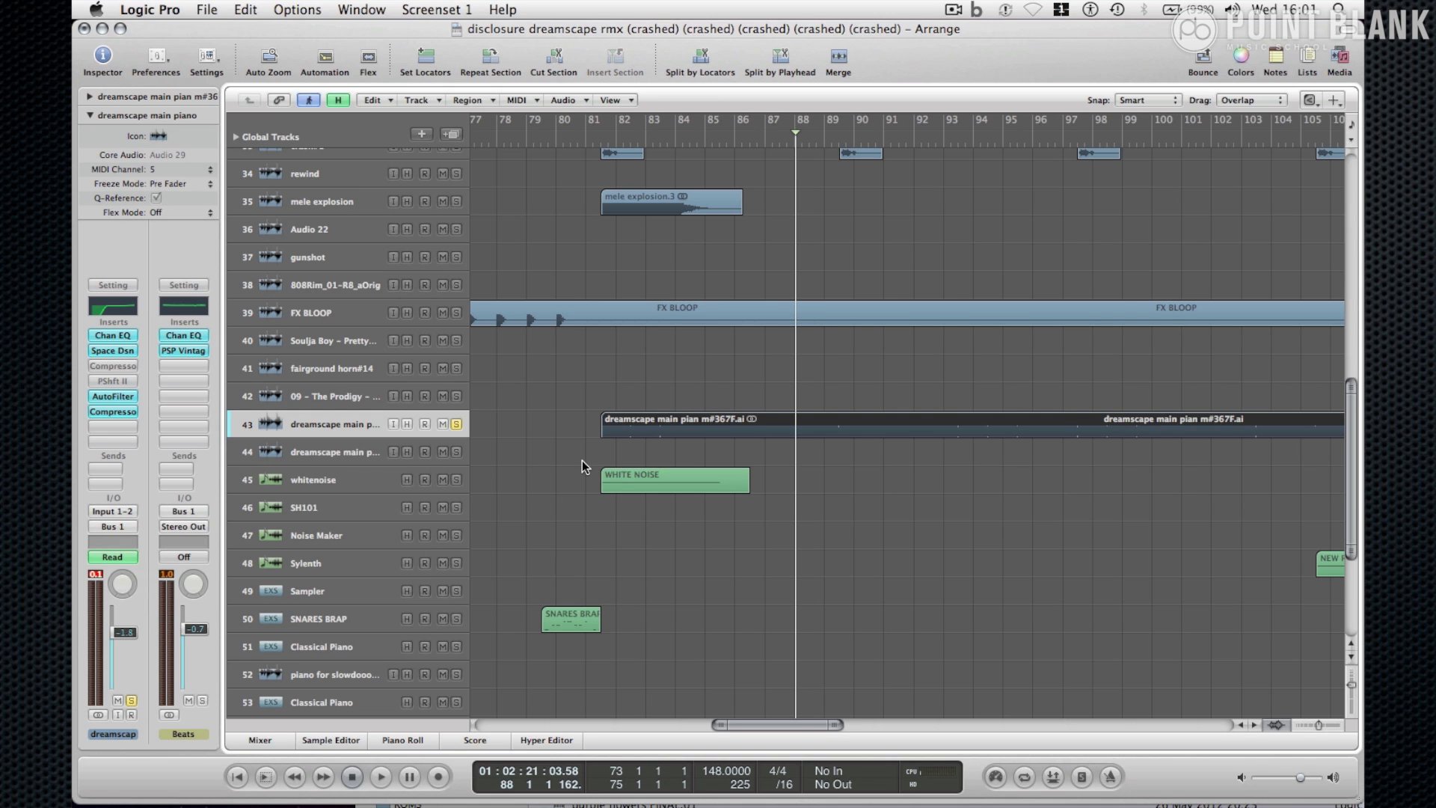
click(347, 73)
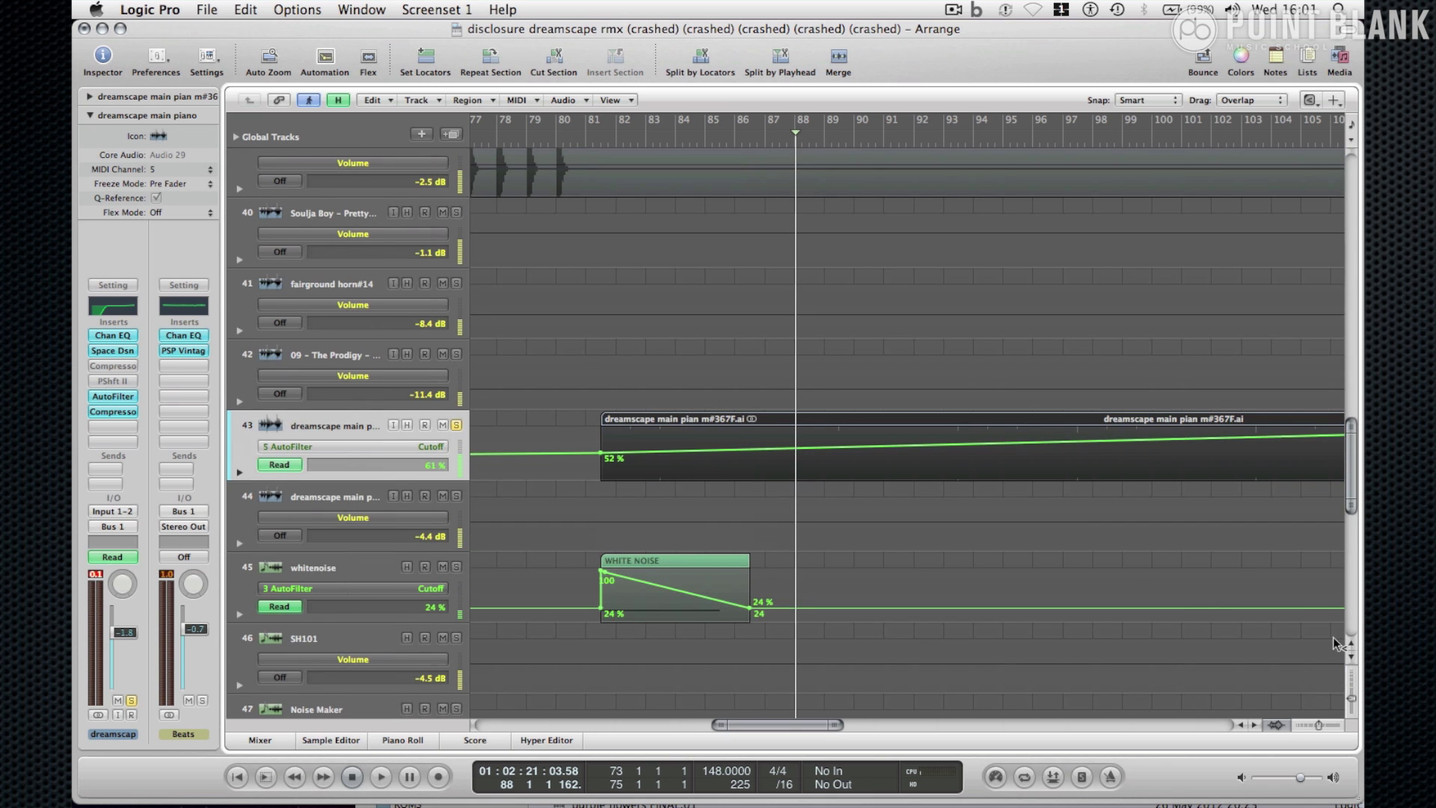
click(323, 56)
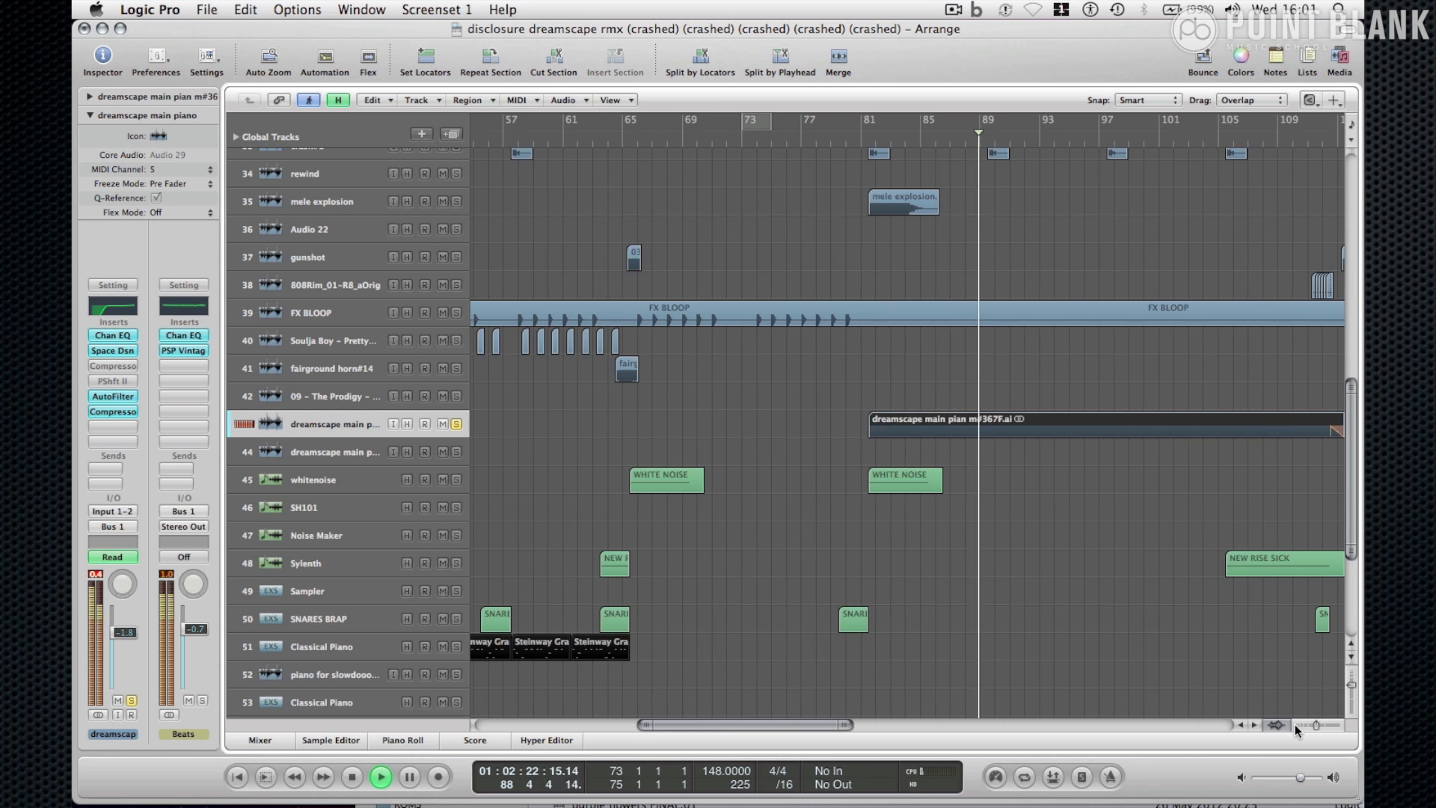
- Solo the Audio 44 vocal track during the breakdown and select it to inspect its channel strip
scroll(1172, 461, down, 4)
scroll(1172, 461, up, 12)
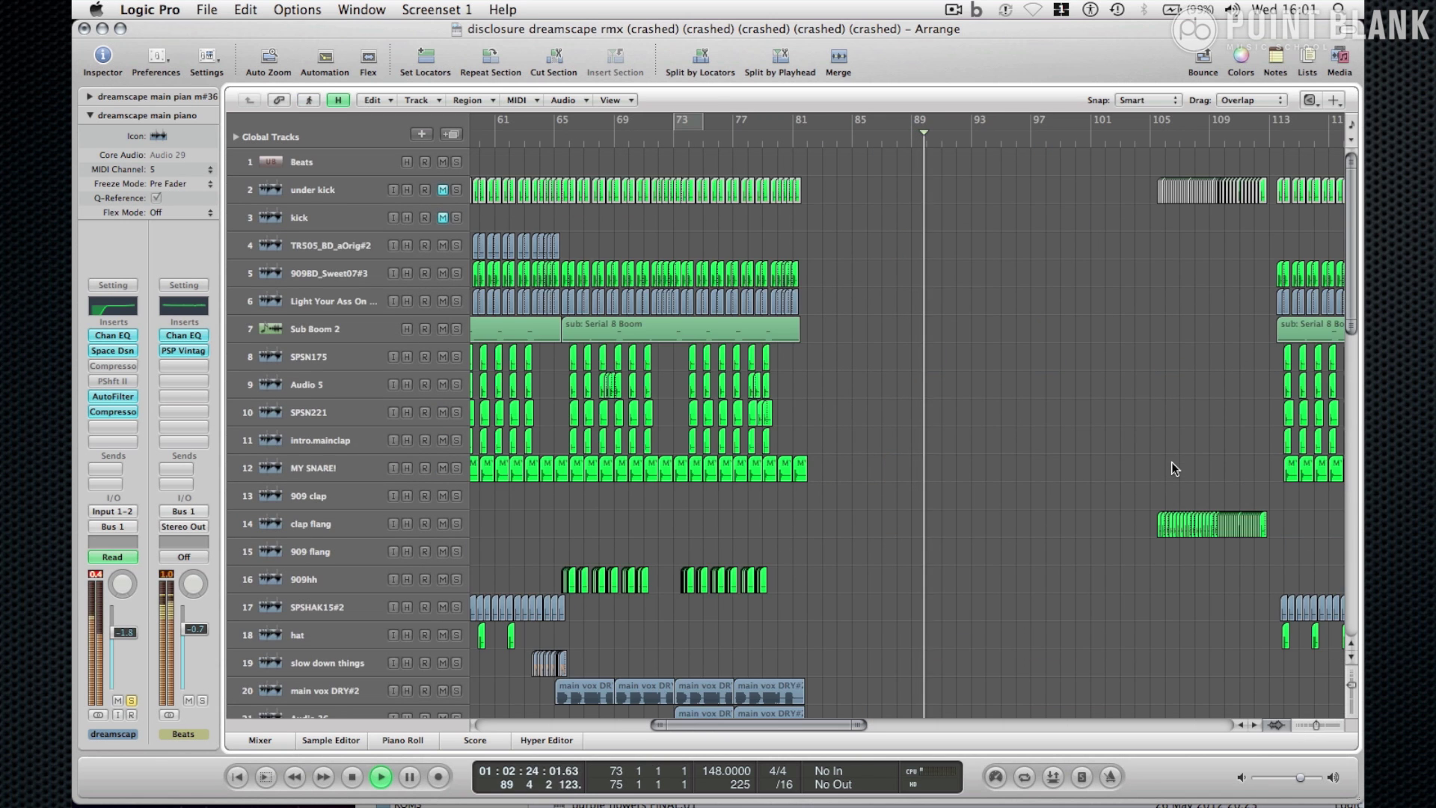
scroll(1171, 460, down, 2)
click(457, 532)
click(425, 528)
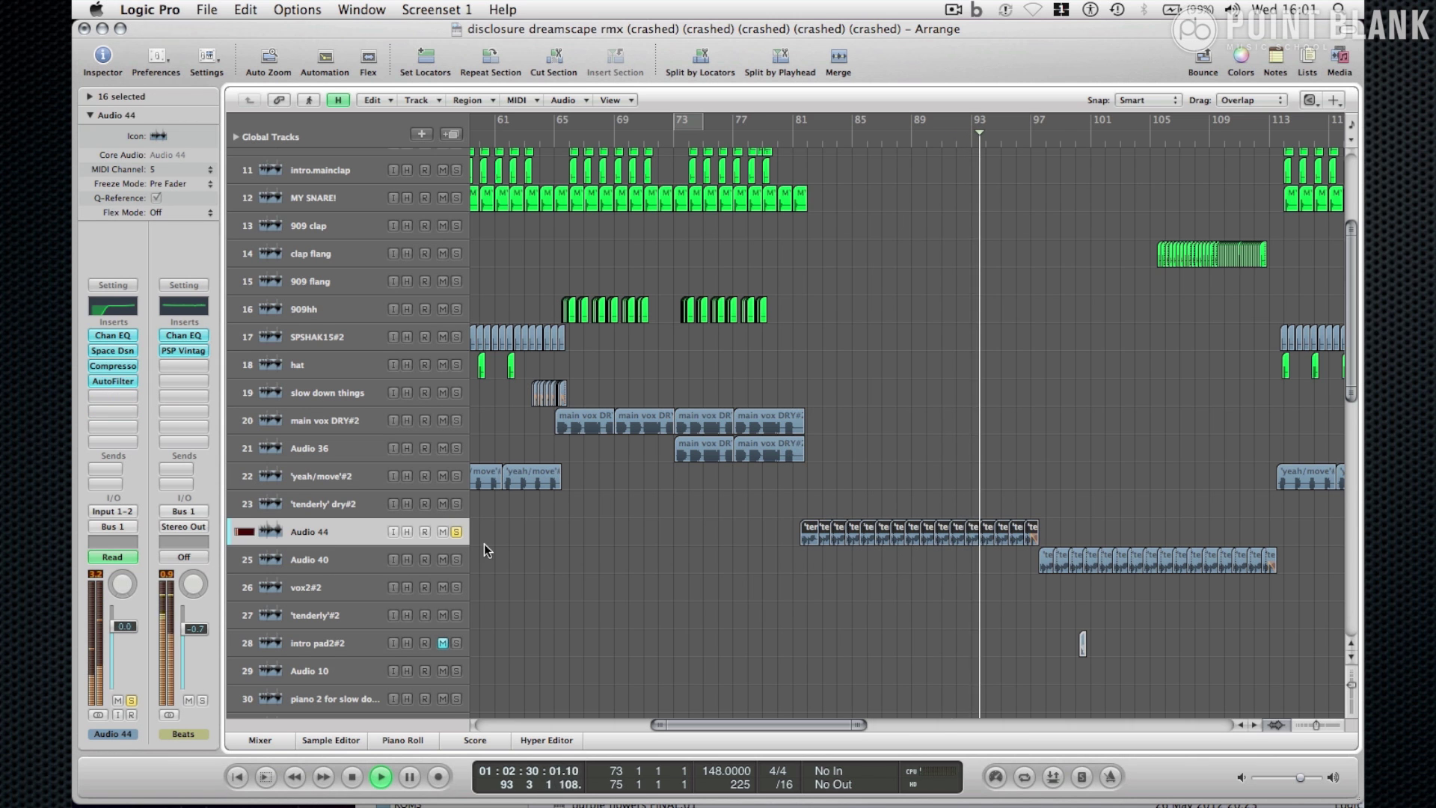
- Find the clap flang track that builds up from around bar 105, solo and select it, and stop playback
scroll(461, 533, down, 12)
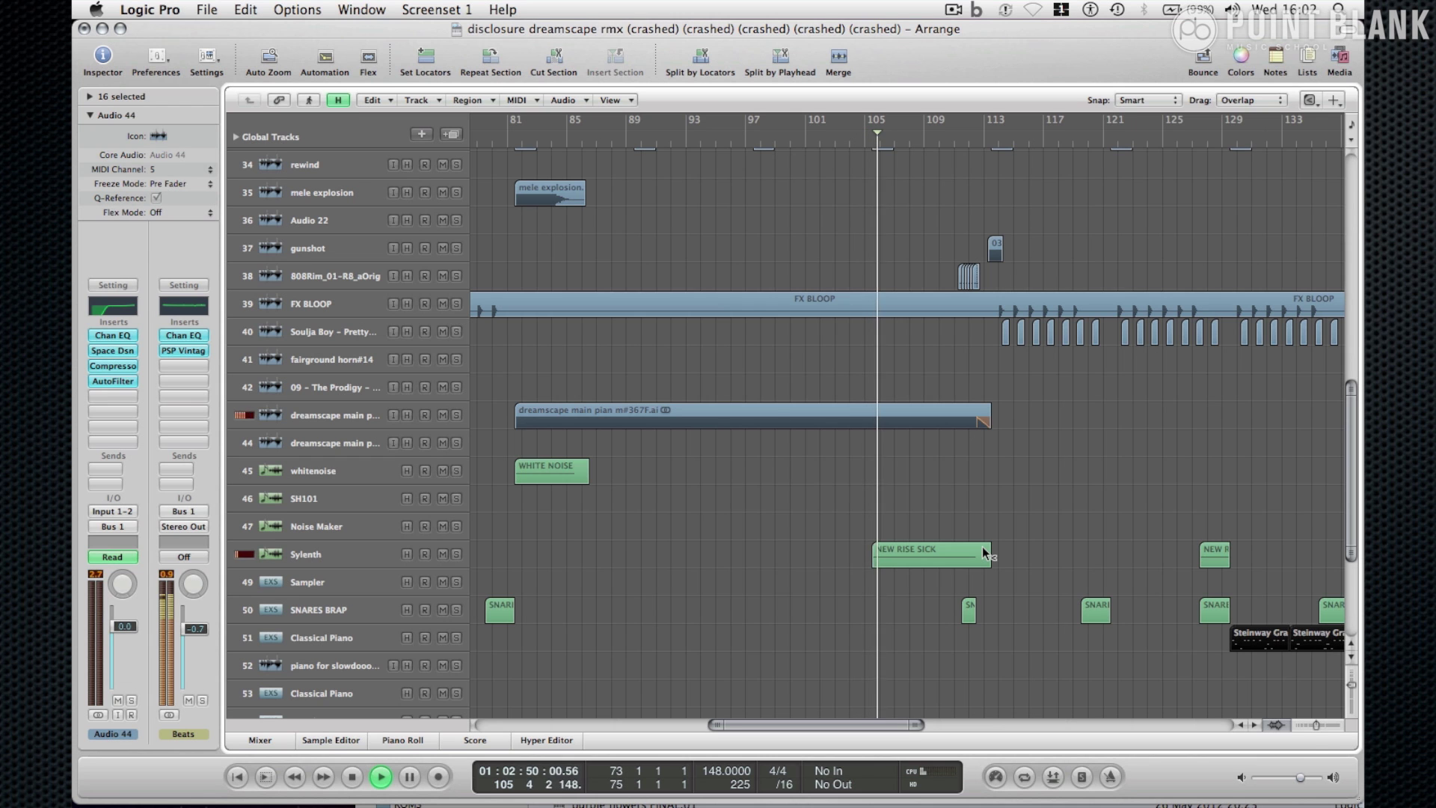
scroll(1166, 513, up, 10)
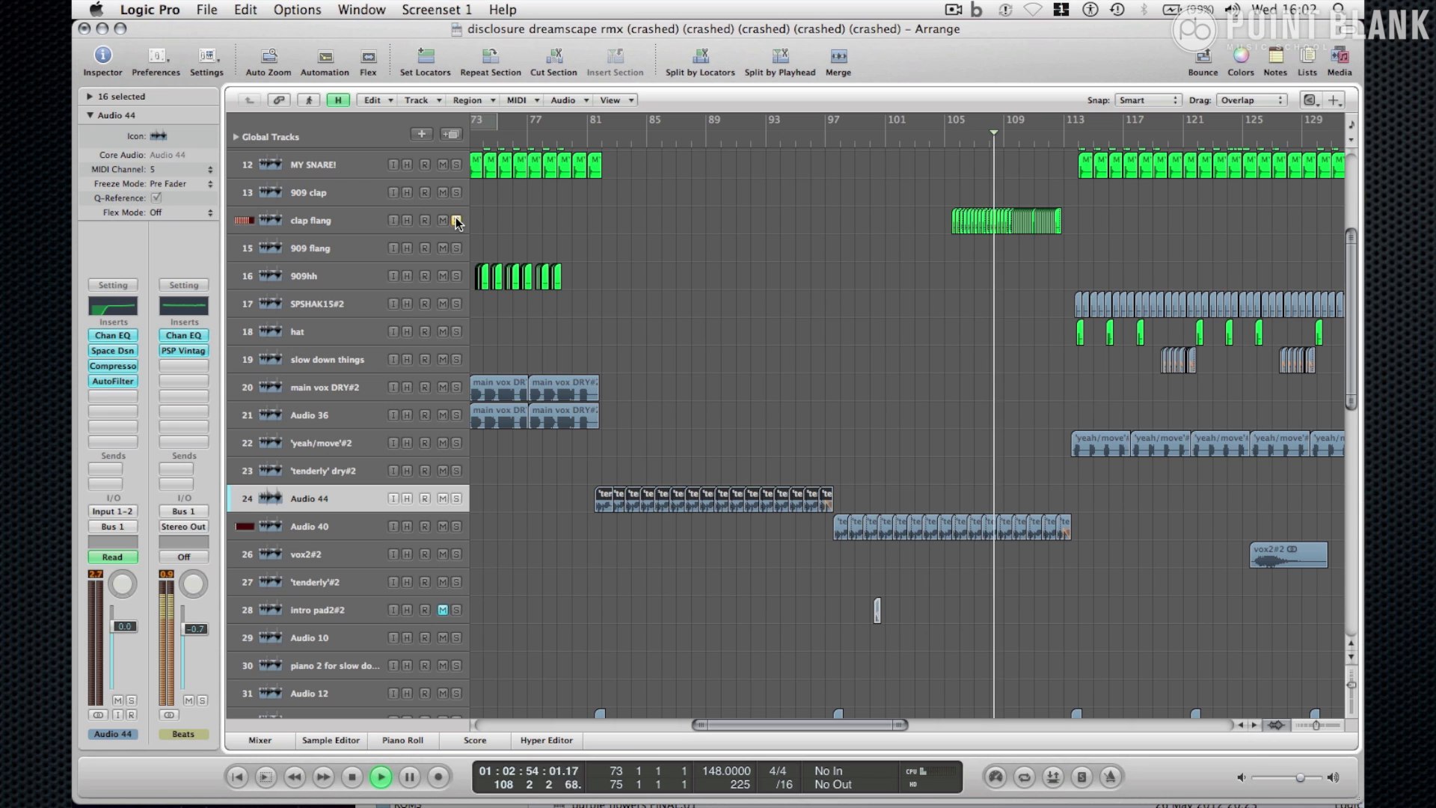
click(306, 225)
key(space)
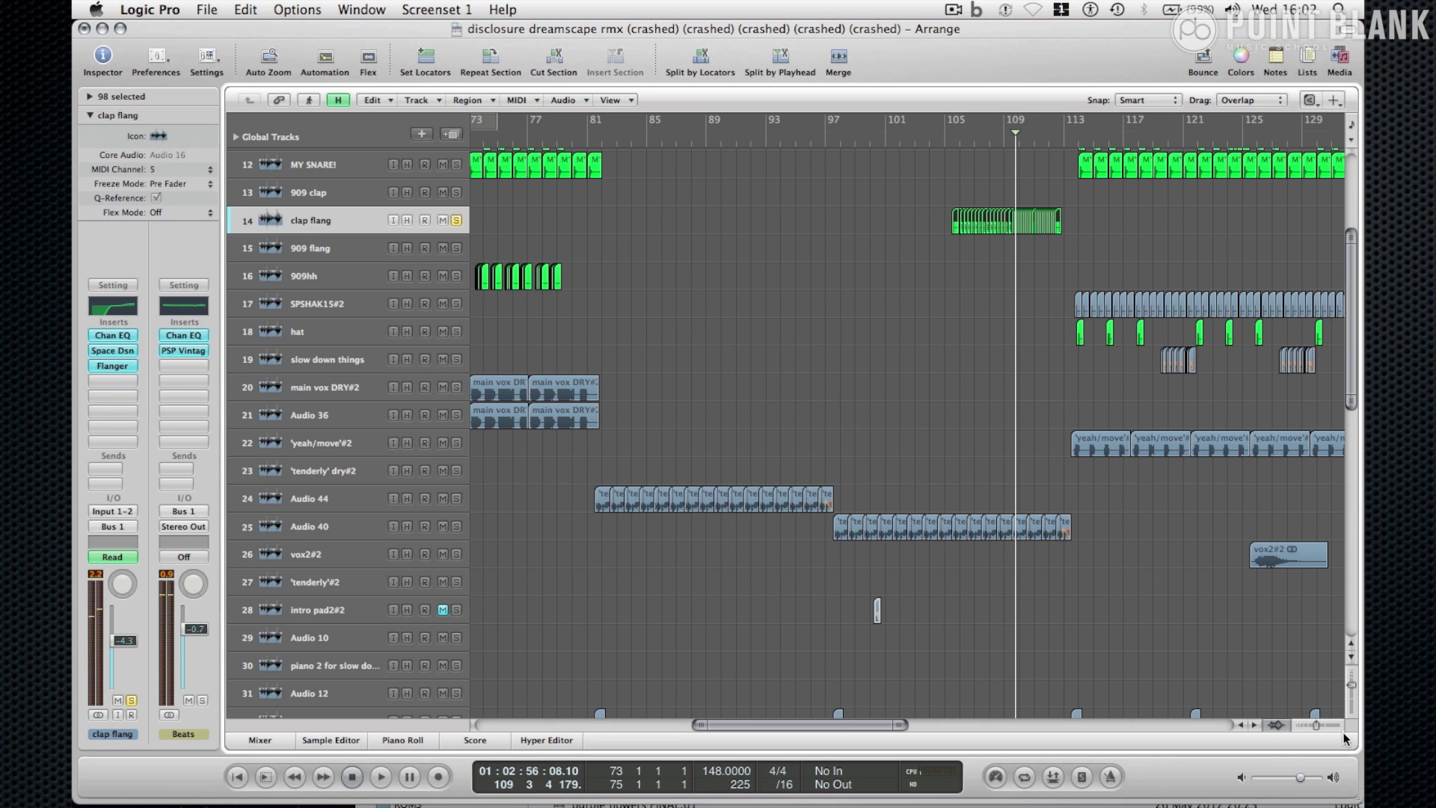
- Set a cycle range over the start of the clap flang roll, from bar 105 beat 3 to bar 107, and start playback
click(1336, 724)
scroll(979, 490, up, 5)
scroll(979, 490, right, 10)
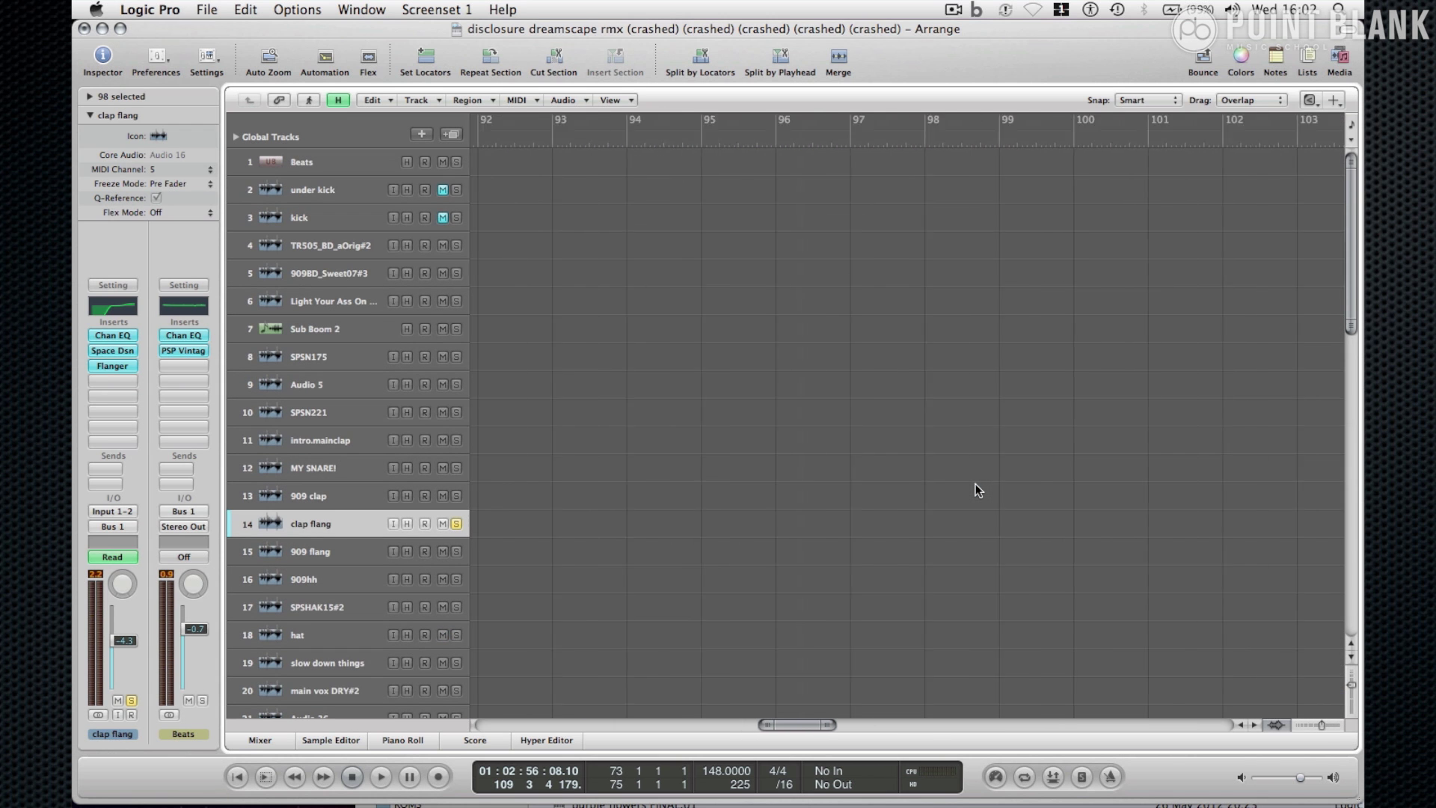
click(1336, 730)
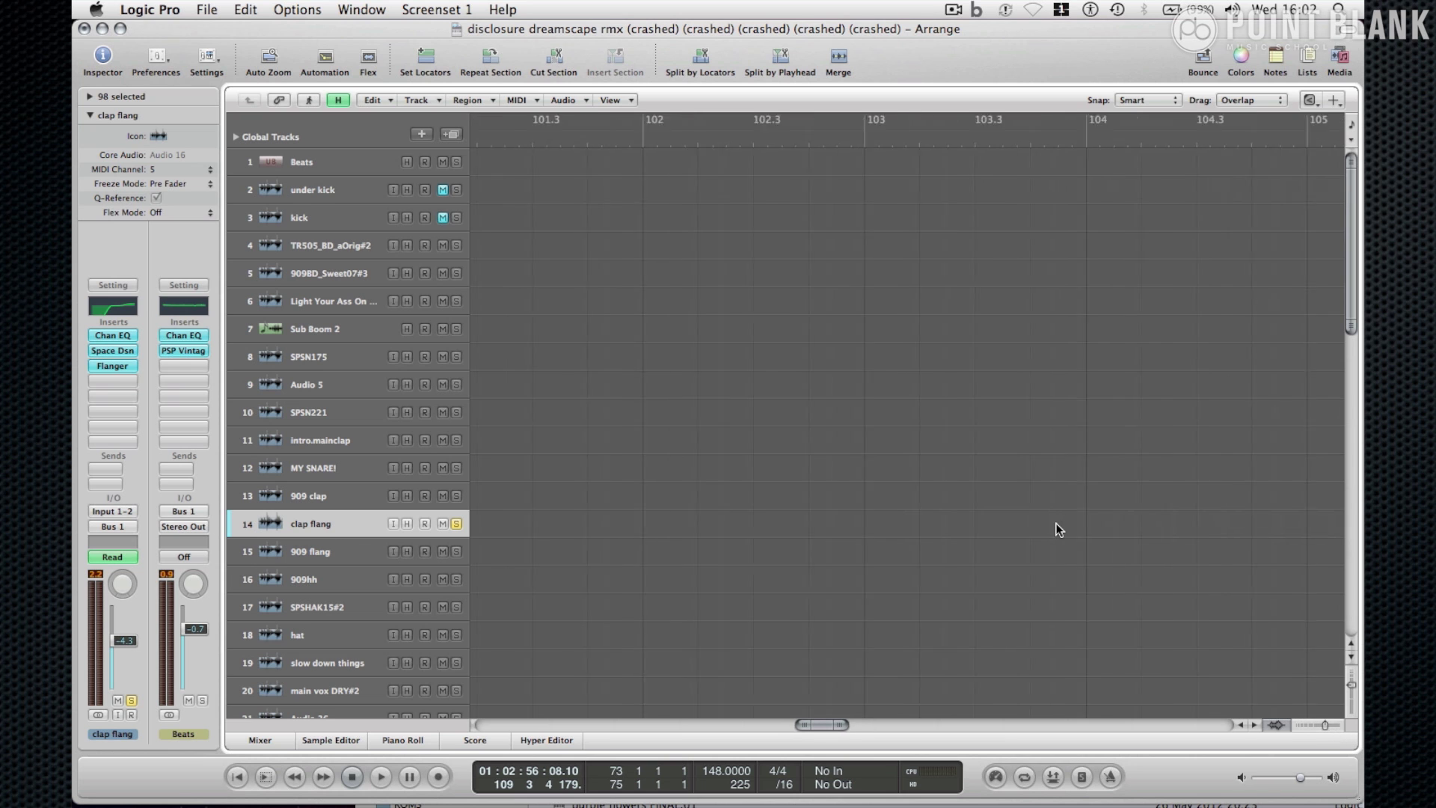
scroll(1056, 523, right, 3)
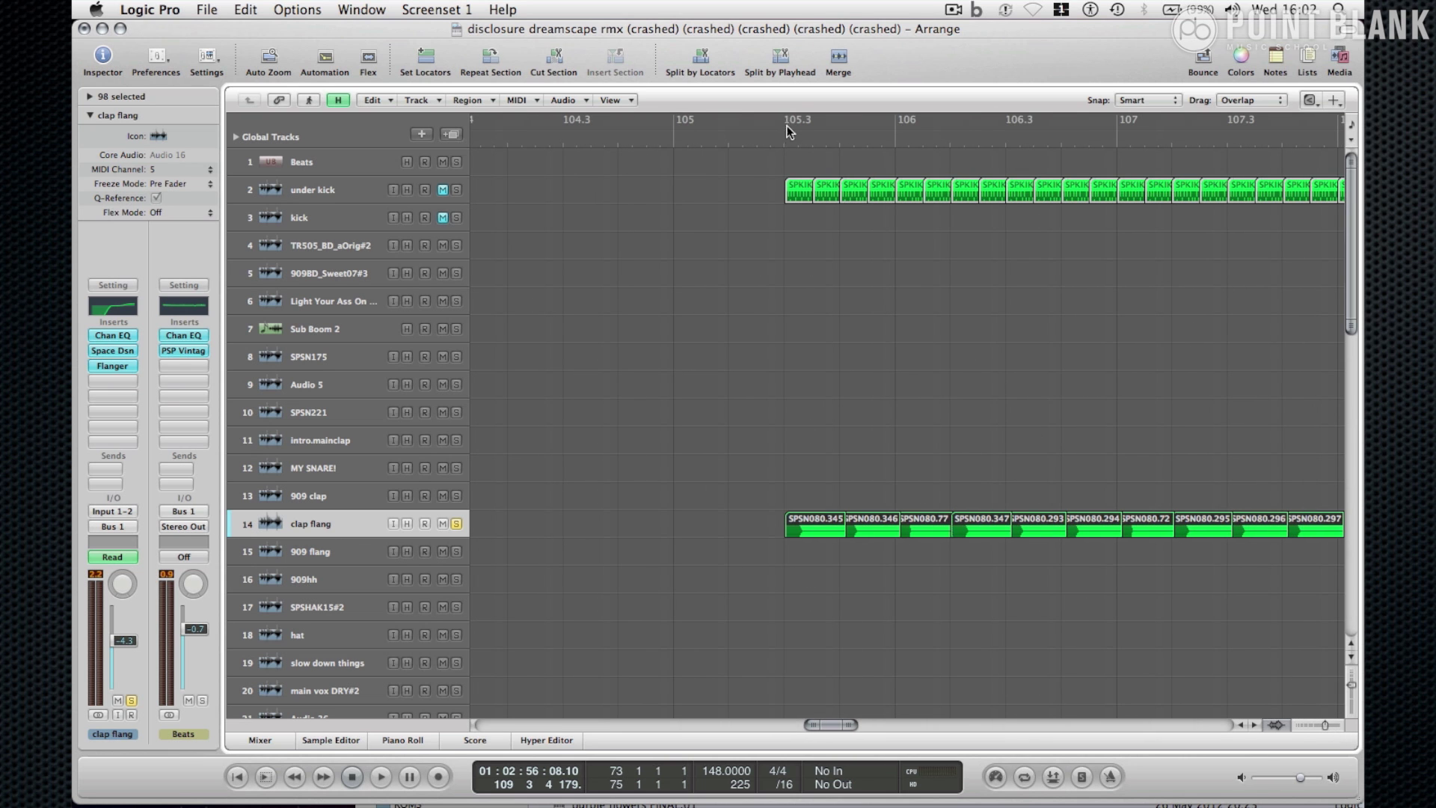
drag(786, 119, 1111, 95)
key(space)
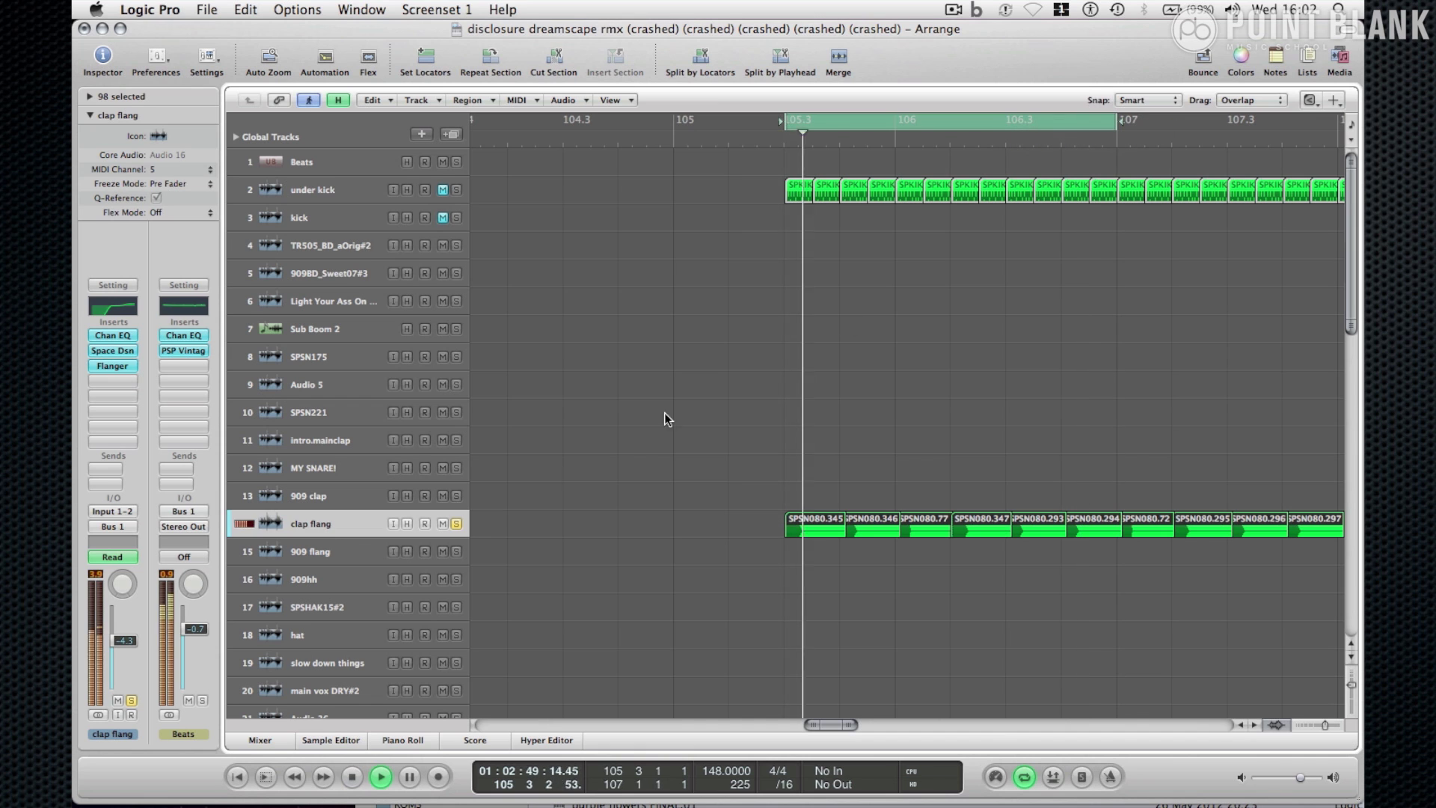
- Set the Mix of the clap flang track's Flanger to 75%, turn off cycling, stop playback and close the plug-in
click(124, 363)
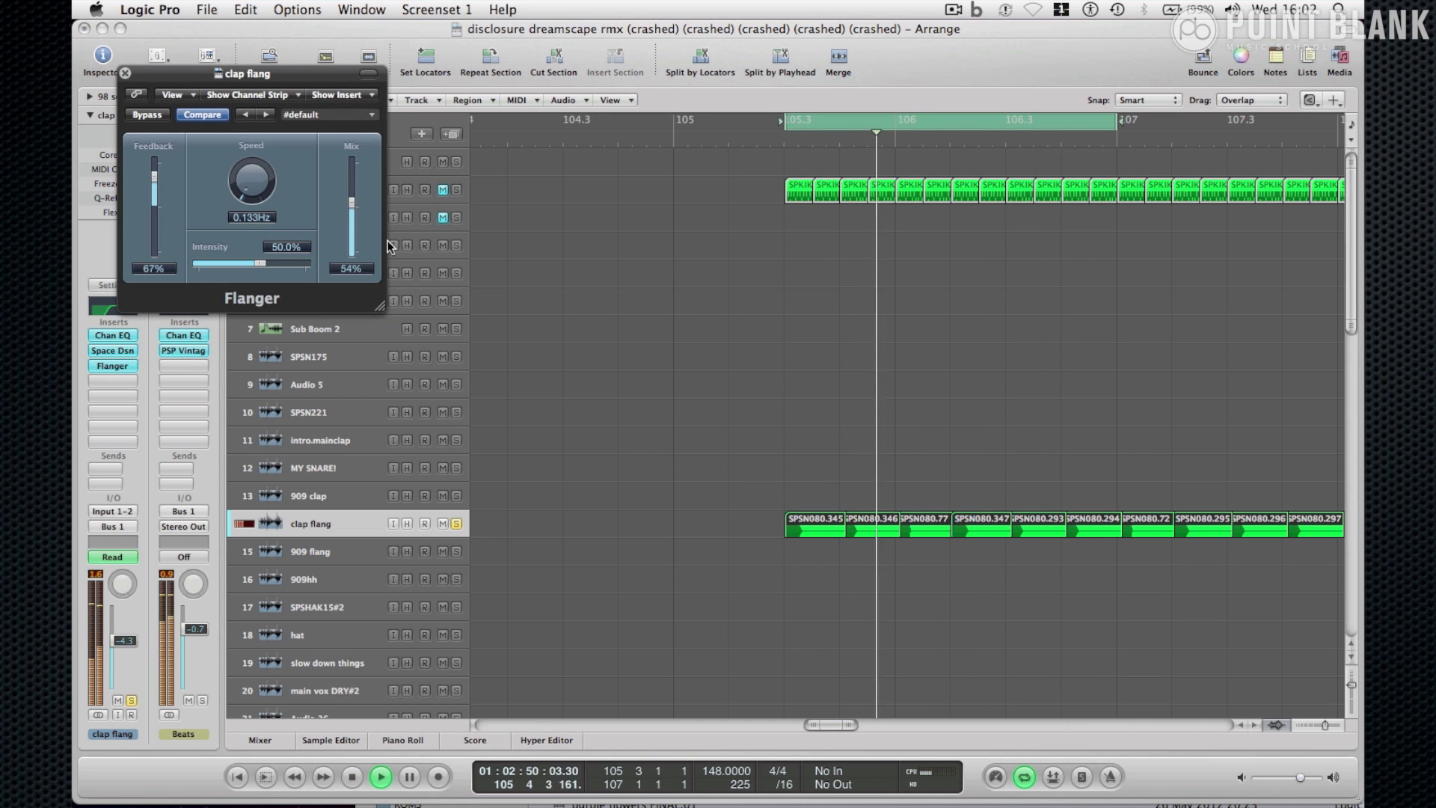
drag(348, 212, 348, 229)
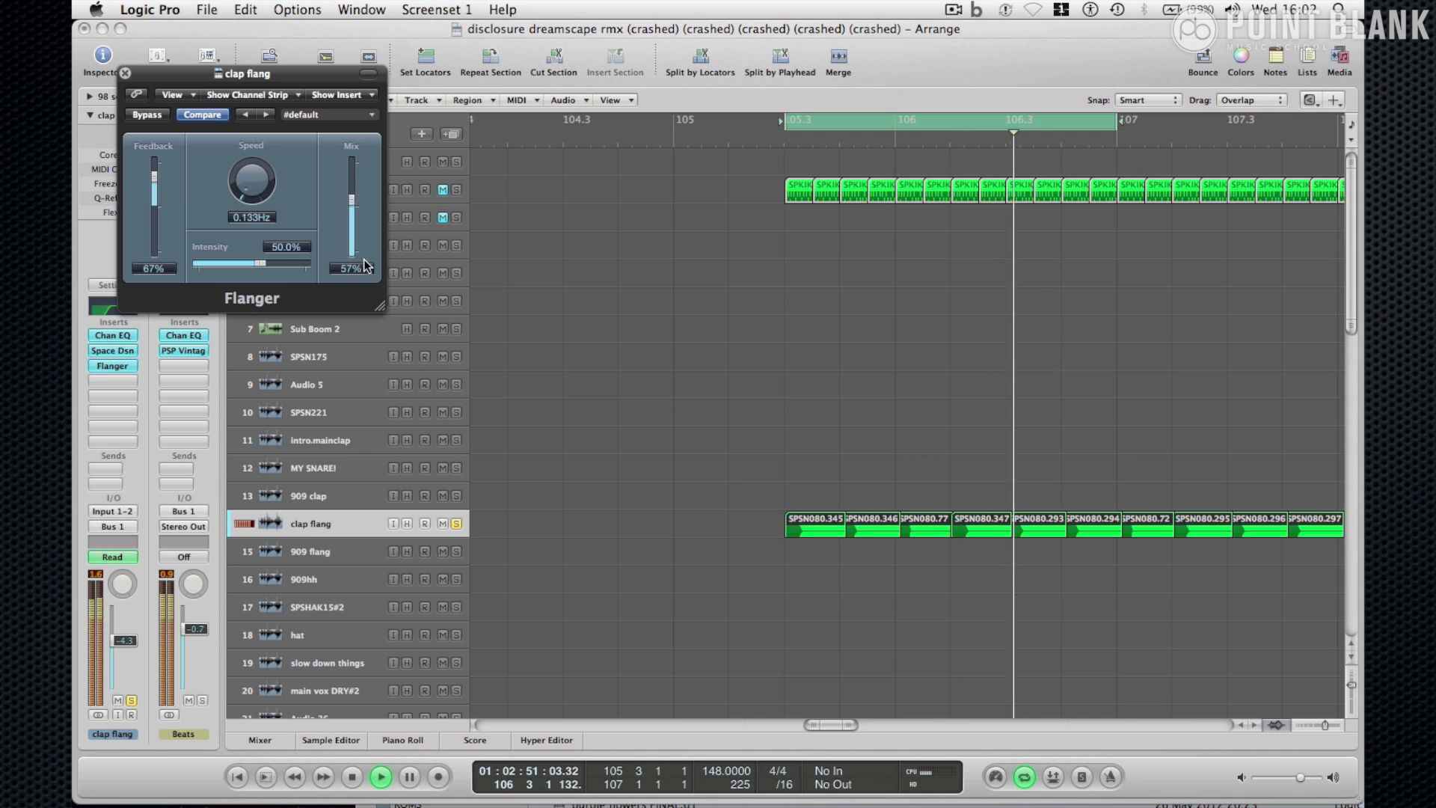
click(829, 122)
key(space)
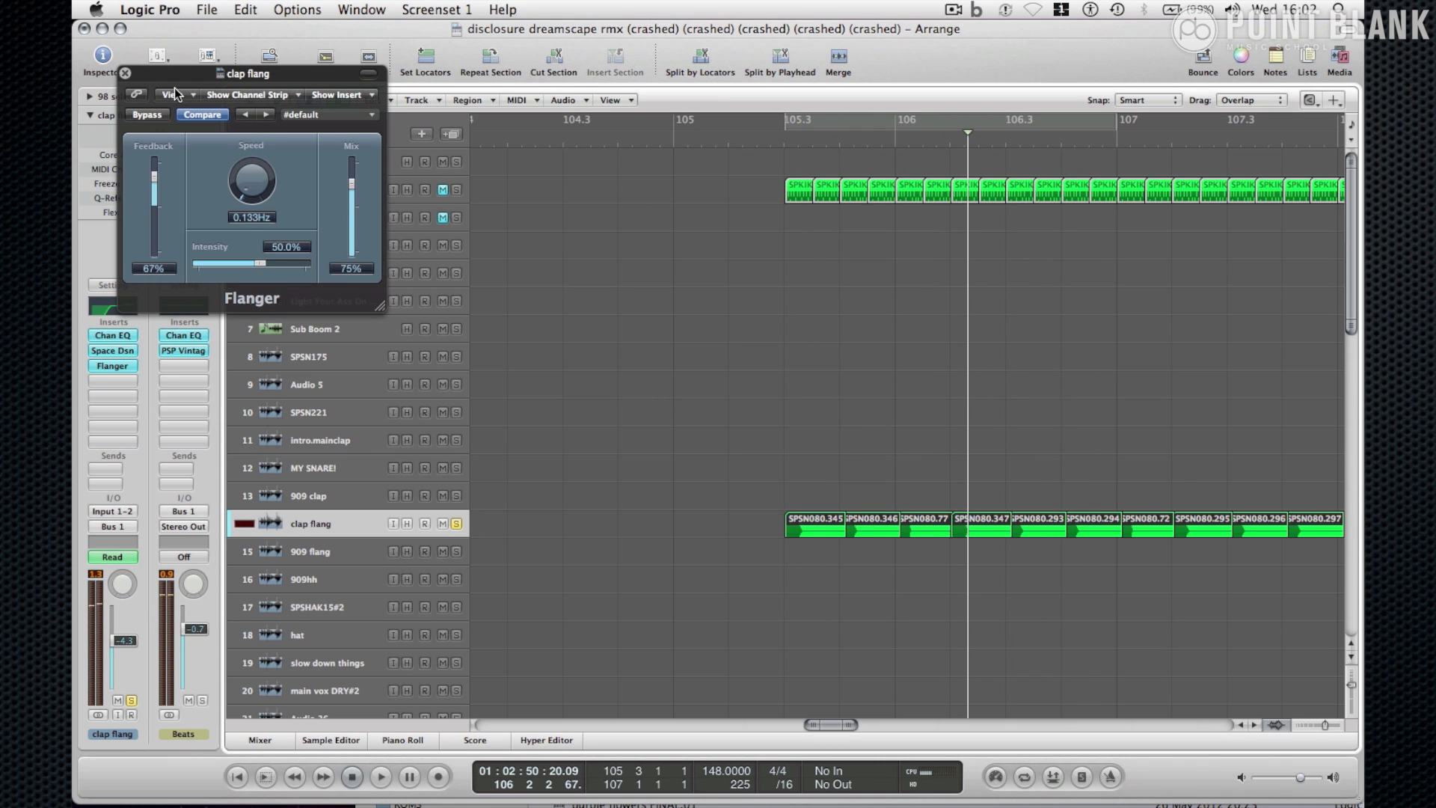
click(125, 73)
- Play through the soloed clap flang roll up to bar 109, stop playback and turn off the track's solo
key(space)
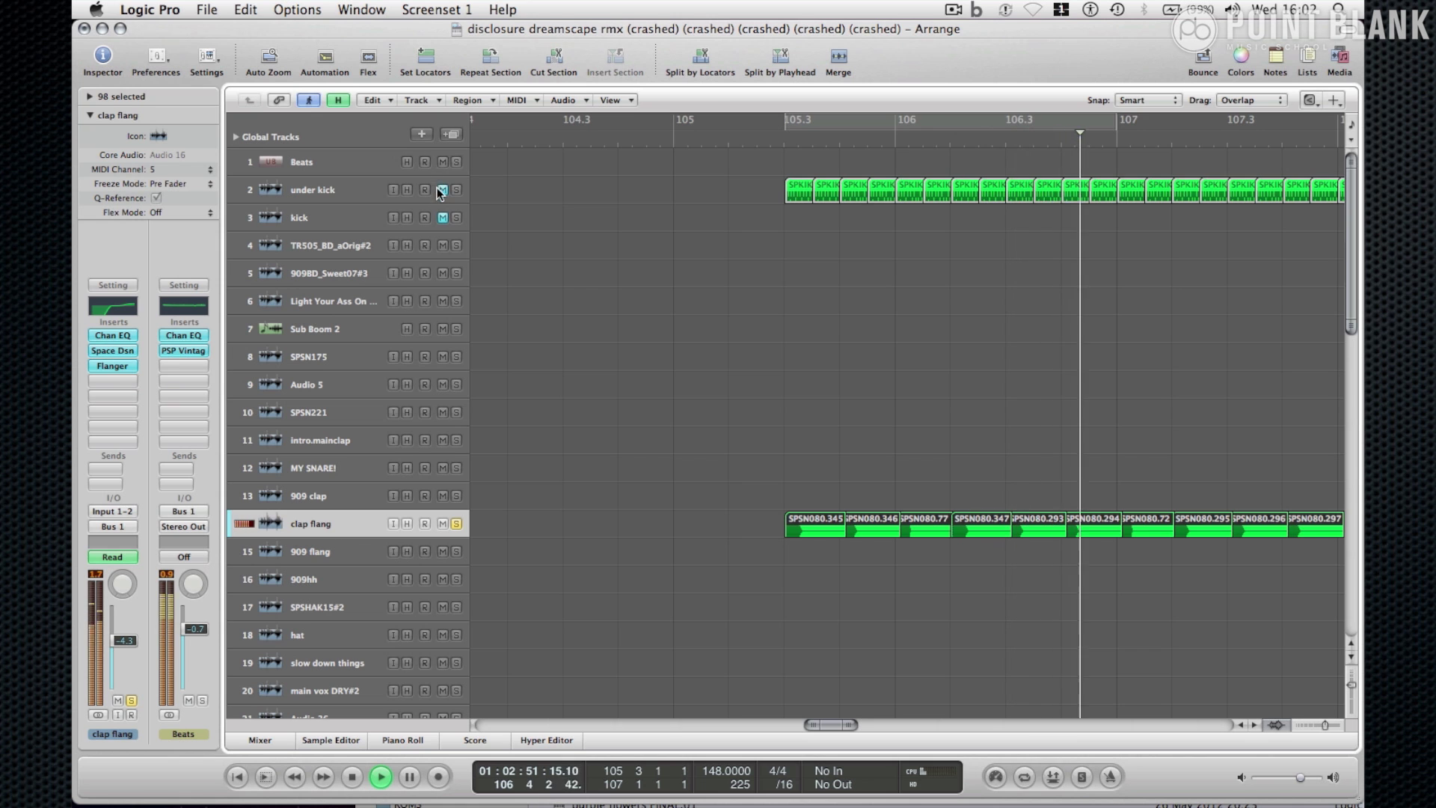
click(442, 190)
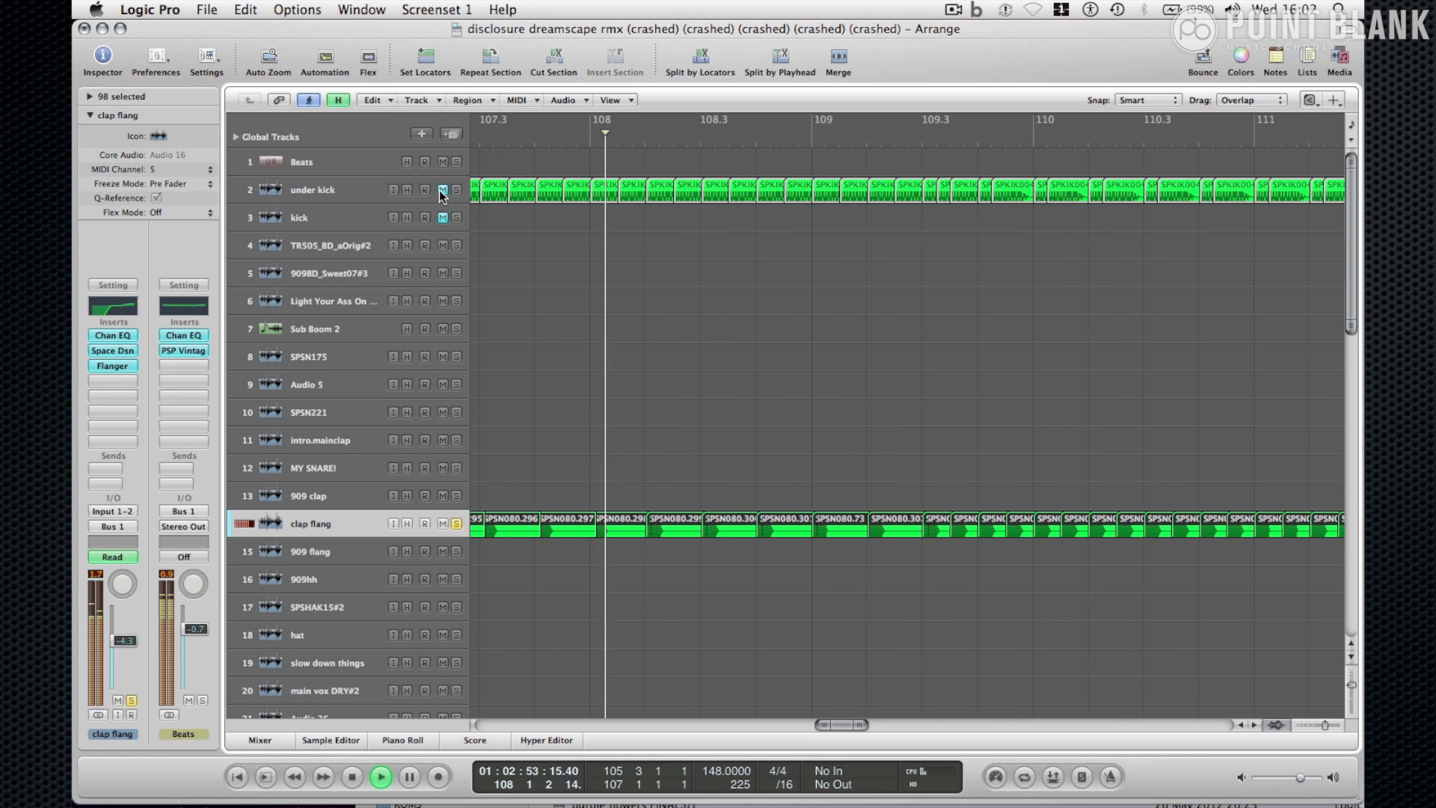
key(ctrl+Left)
key(ctrl+Left)
key(ctrl+Left)
key(ctrl+Left)
key(ctrl+Left)
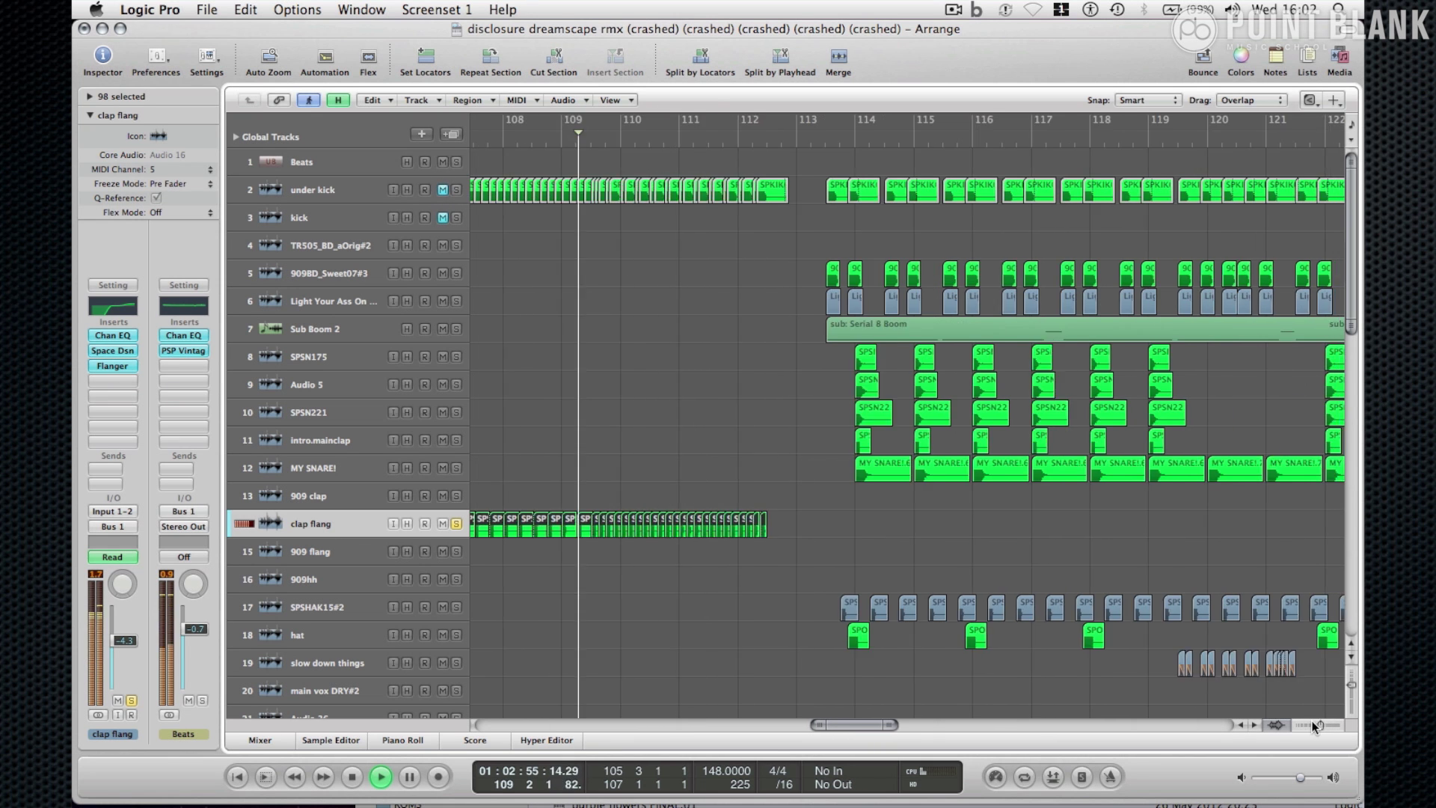
key(space)
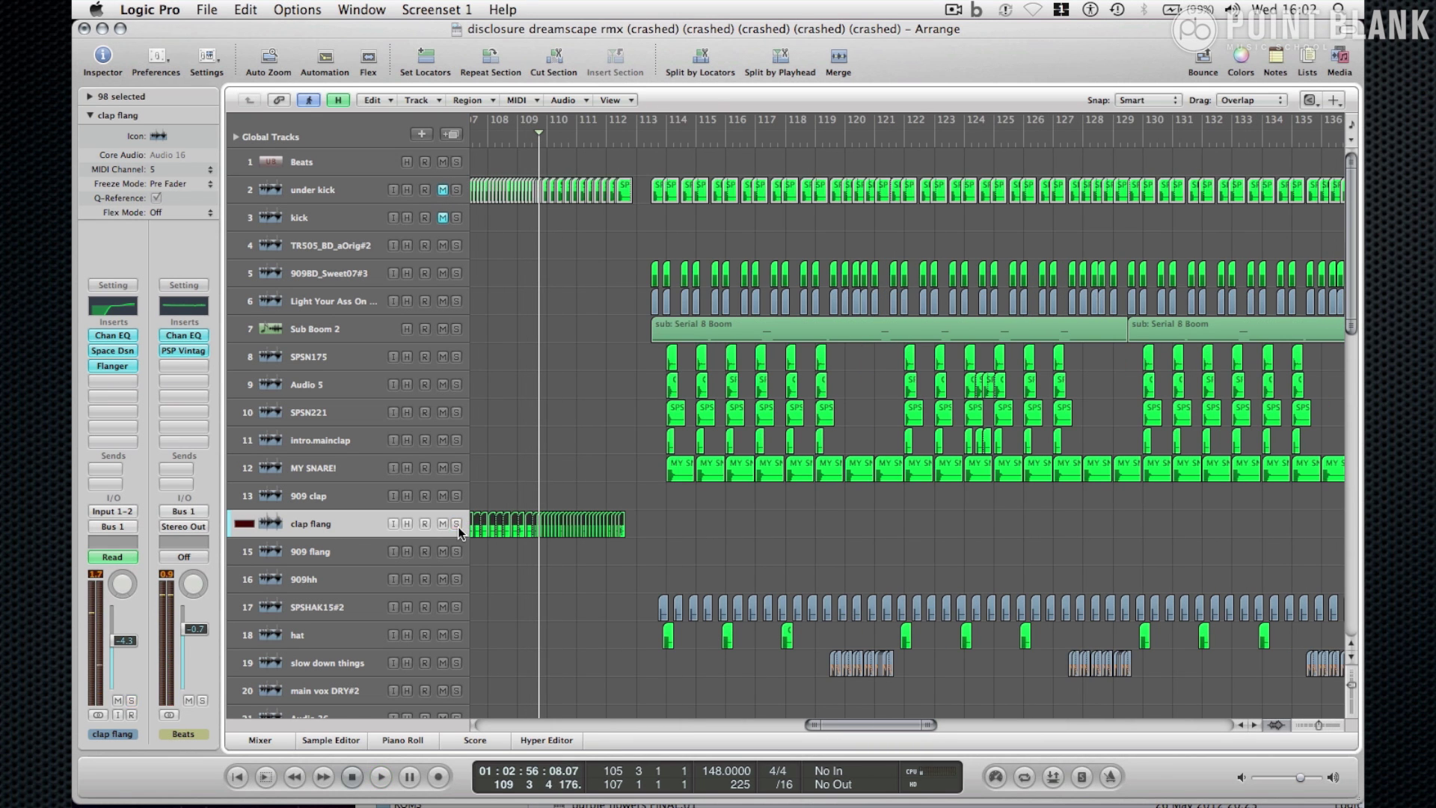